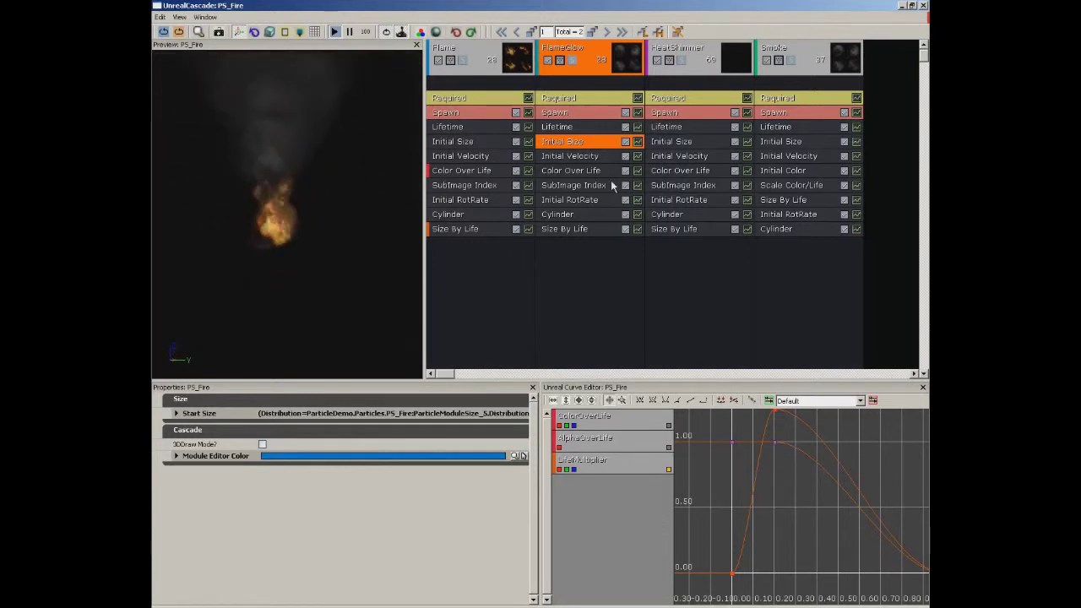
Review the Flame emitter's properties and those of its SubImage Index, Color Over Life and Initial Velocity modules.
click(486, 75)
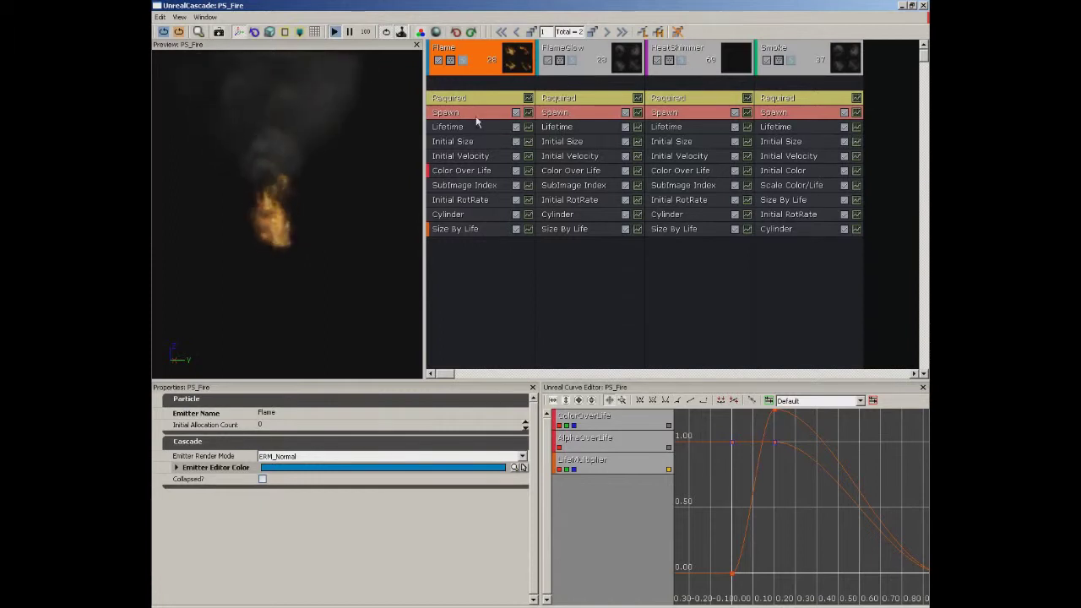
click(479, 156)
click(479, 185)
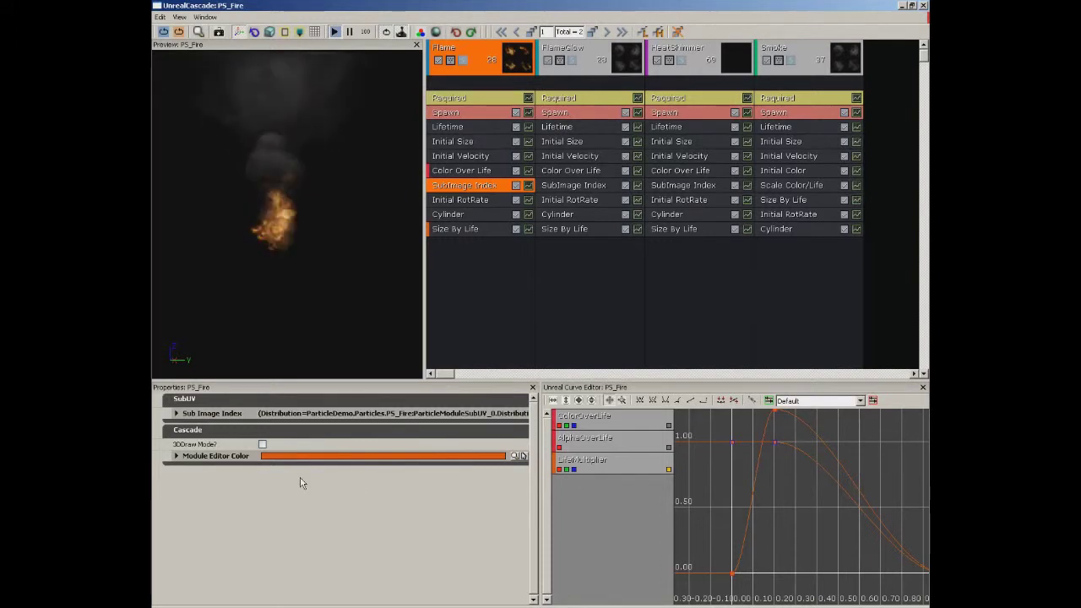
click(470, 170)
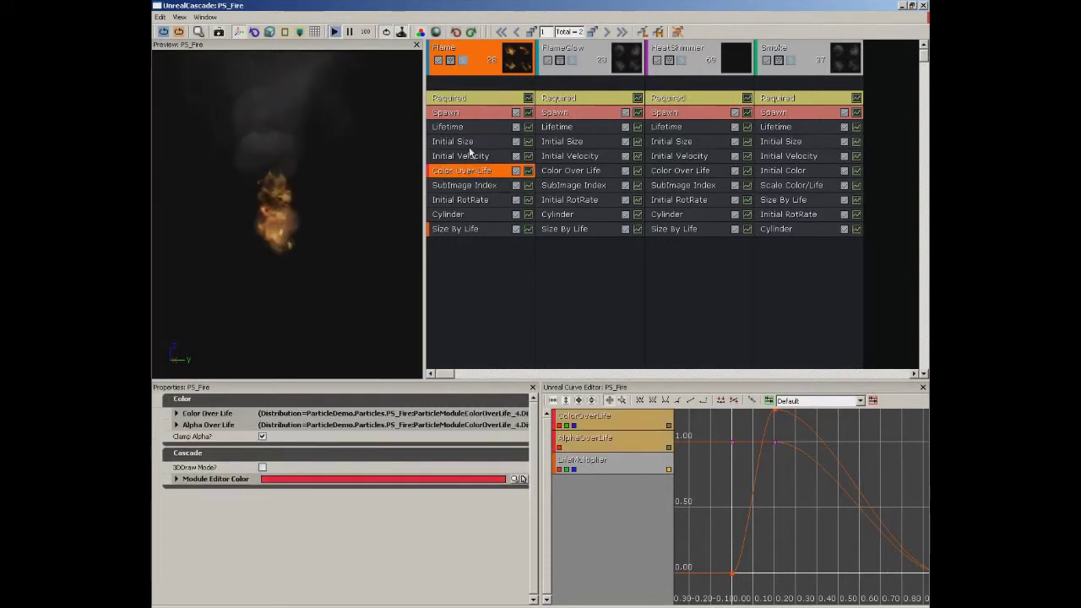
click(471, 157)
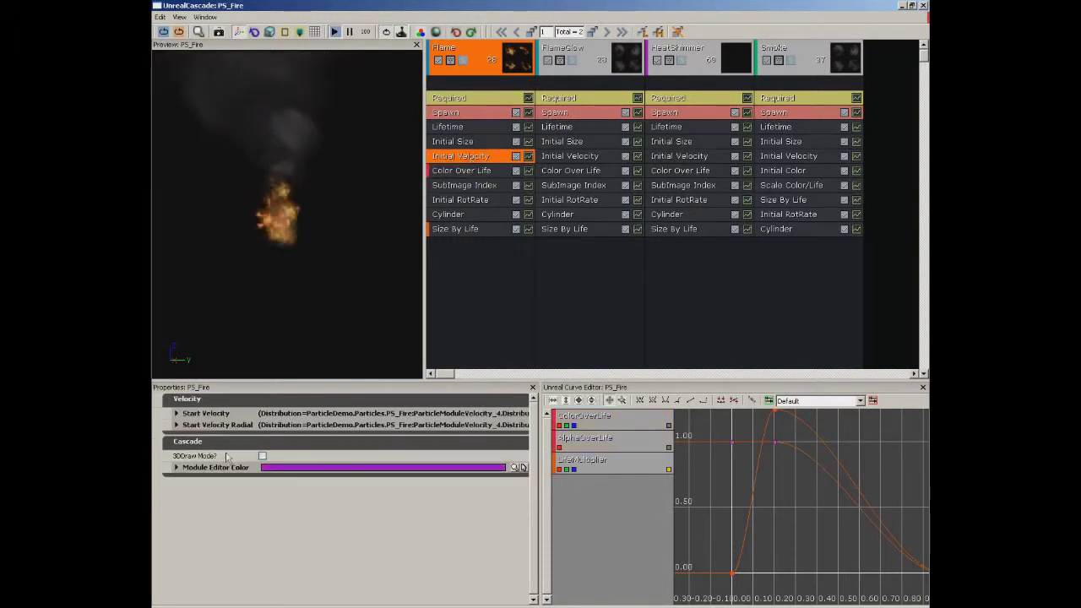
View the FlameGlow emitter's properties, and clear the emitter selection to see the whole particle system's properties.
click(471, 78)
click(568, 78)
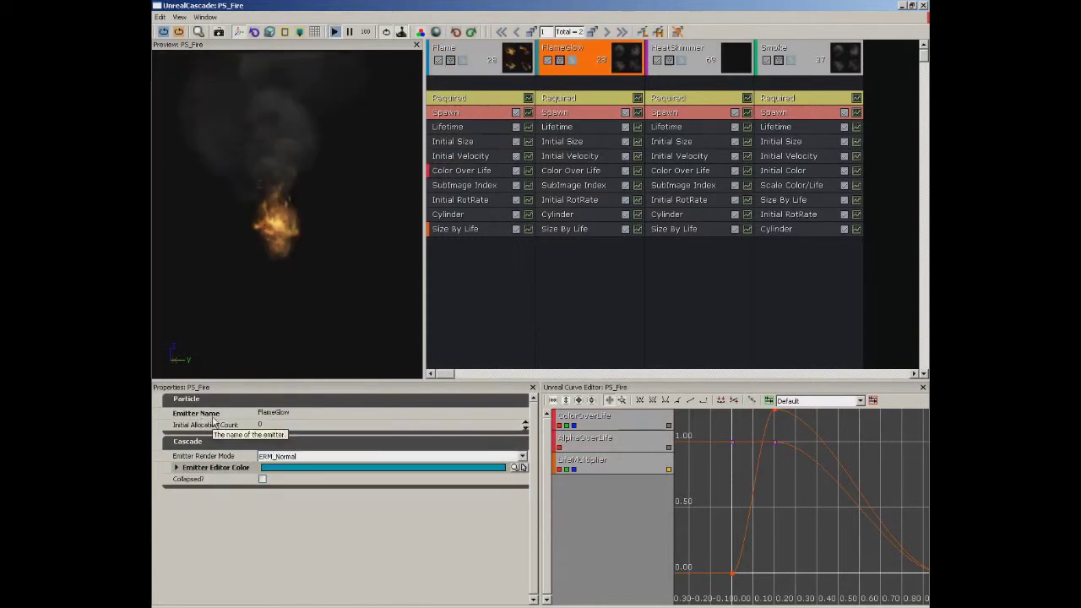
click(890, 156)
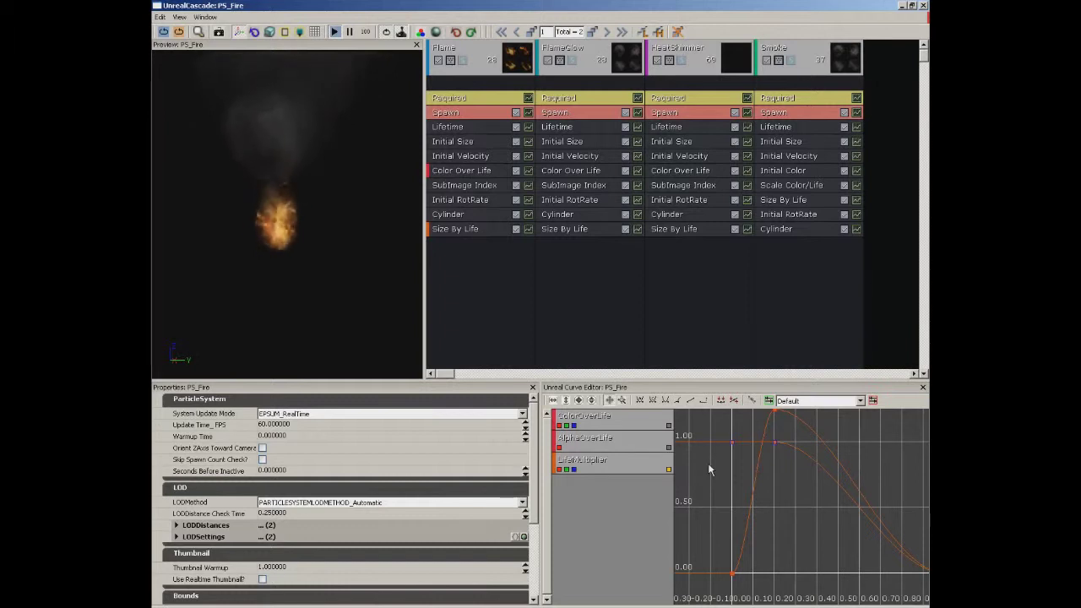
Set the particle system's motion radius to 100.
click(158, 17)
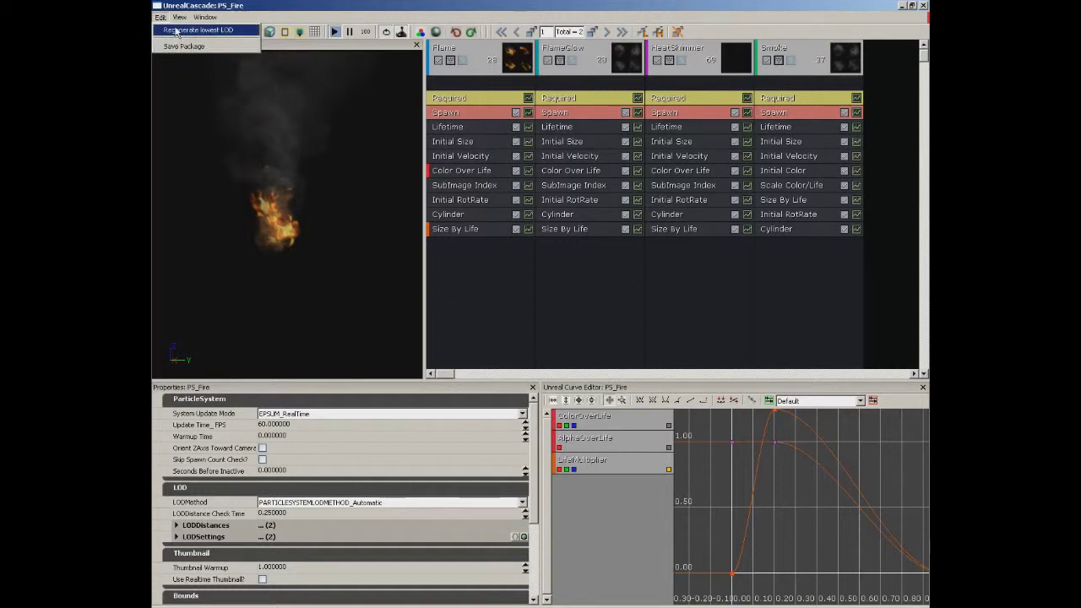
mouse_move(180, 19)
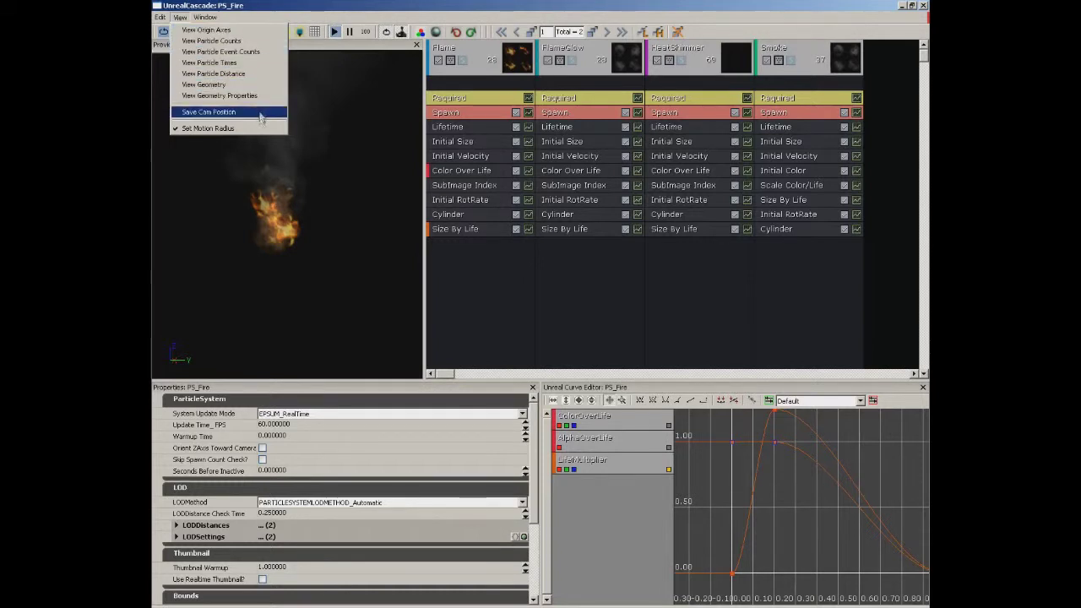
click(222, 129)
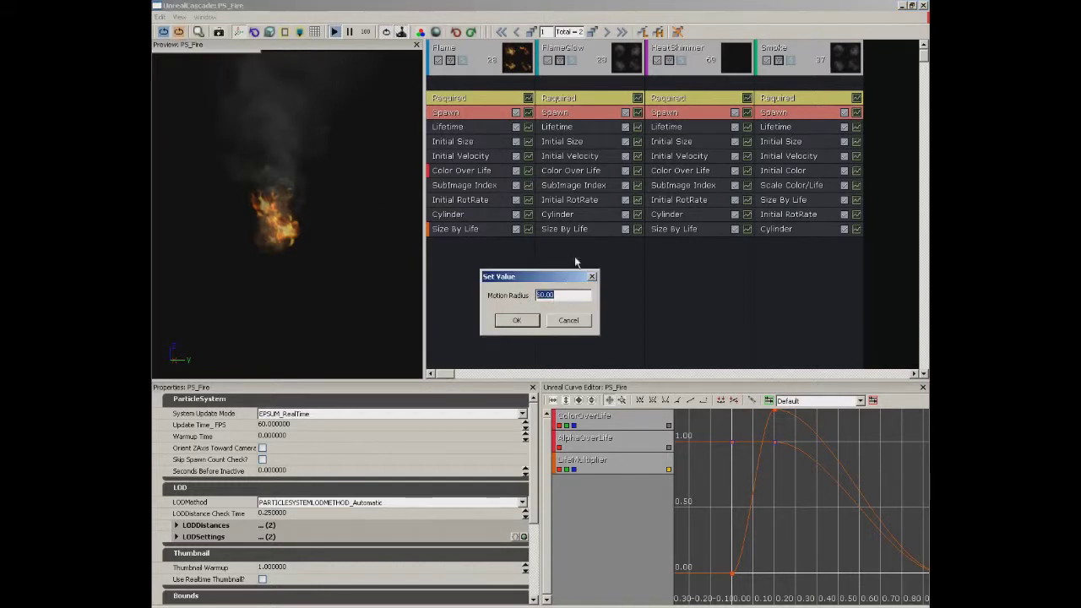
text(100)
key(Return)
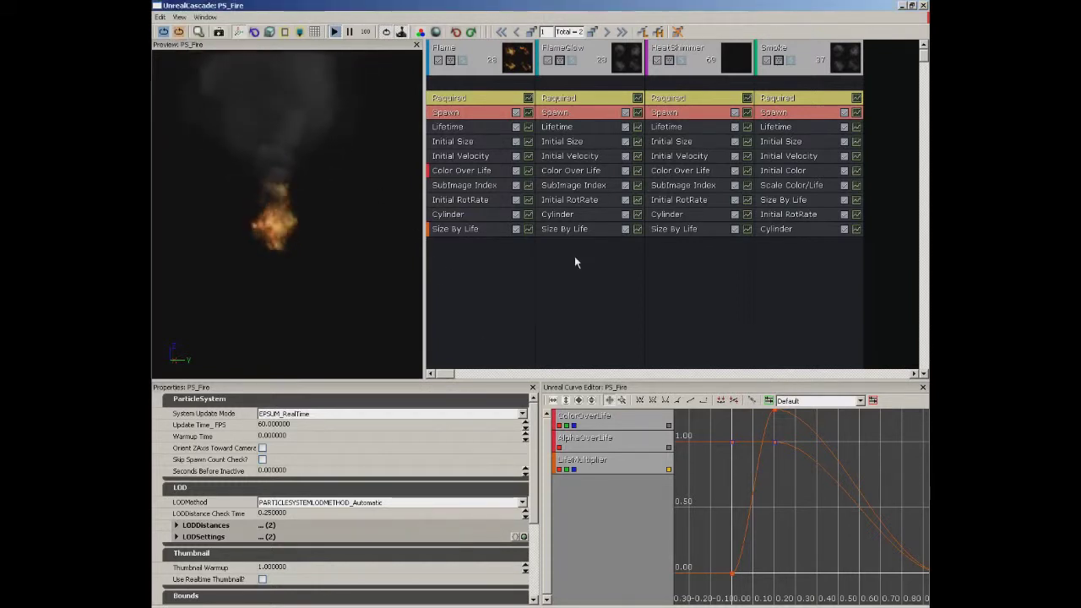
click(180, 17)
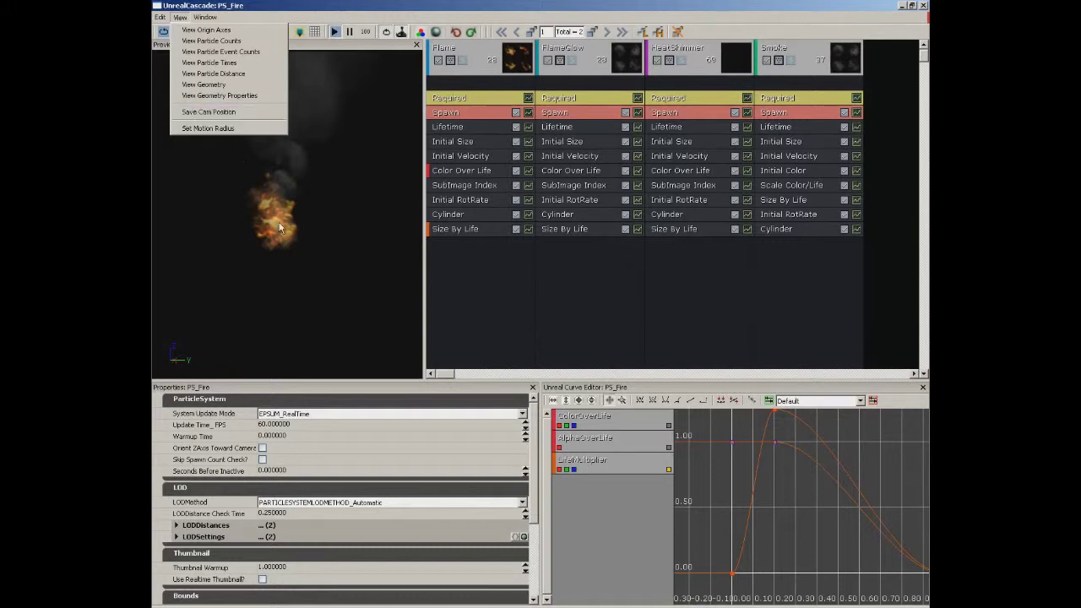
click(269, 29)
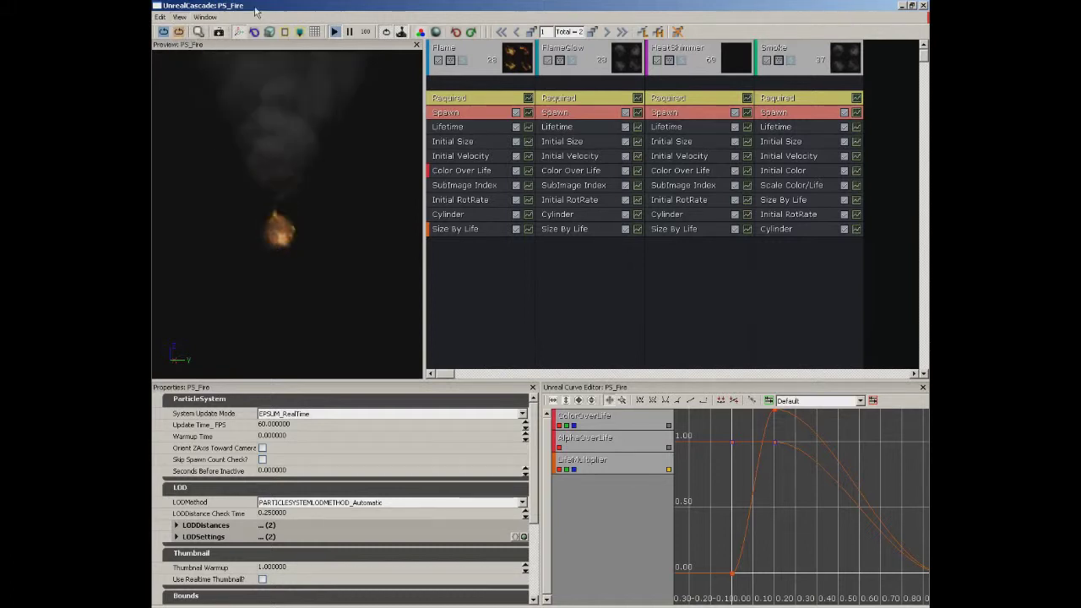
Hide the Properties and Unreal Curve Editor windows of PS_Fire.
click(205, 16)
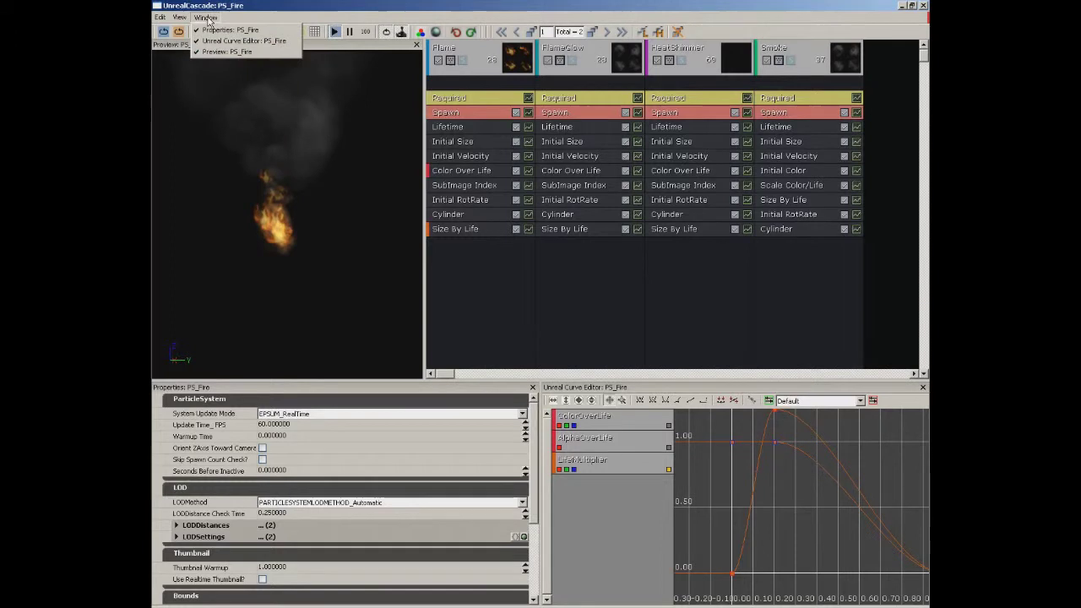
click(287, 31)
click(214, 19)
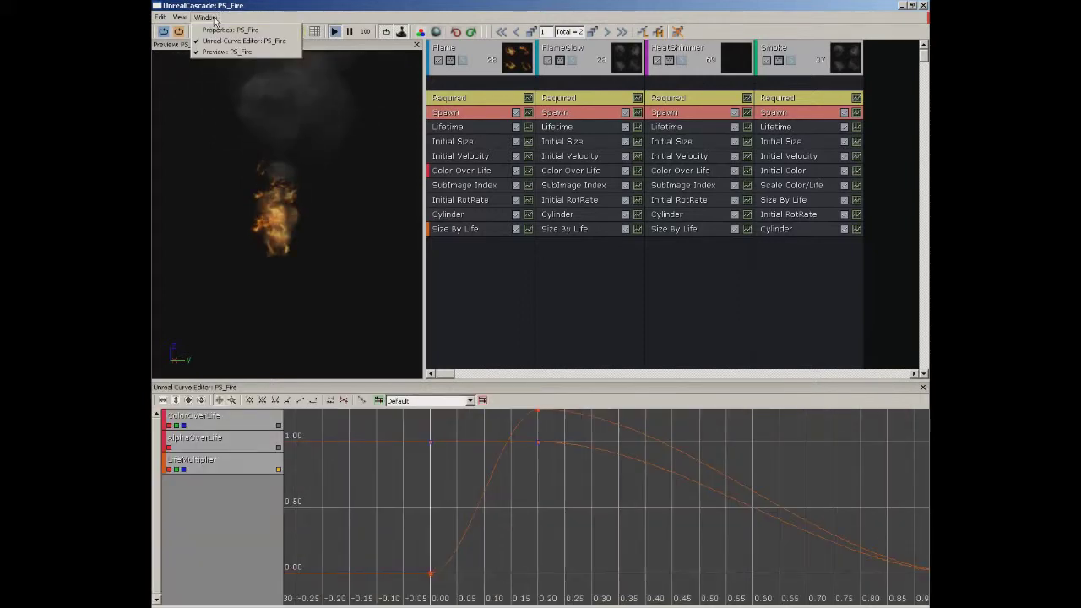
click(230, 41)
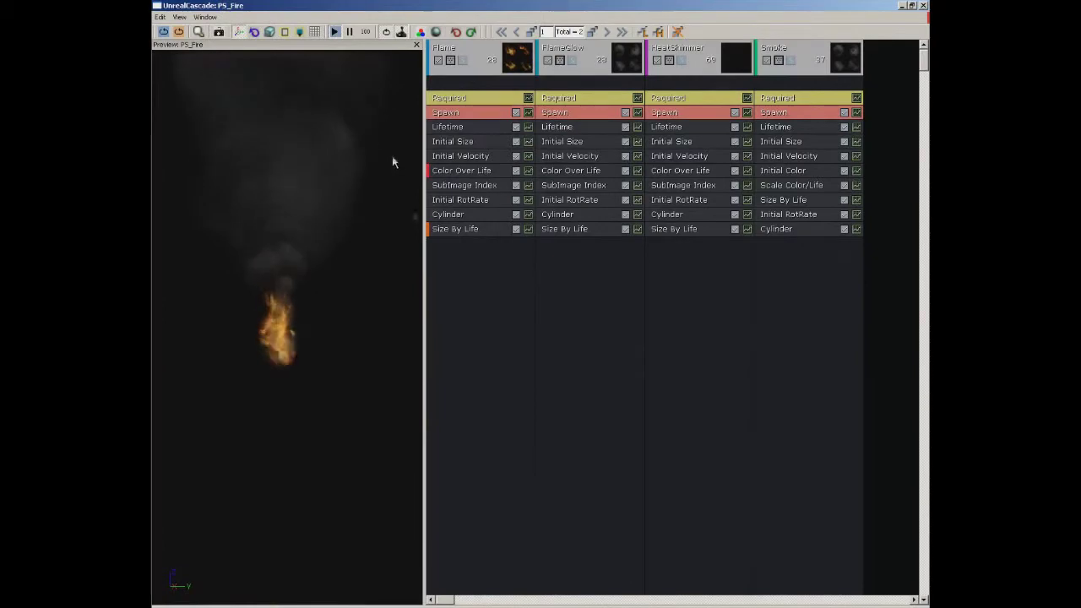
Show the Unreal Curve Editor and Properties windows of PS_Fire again.
click(214, 19)
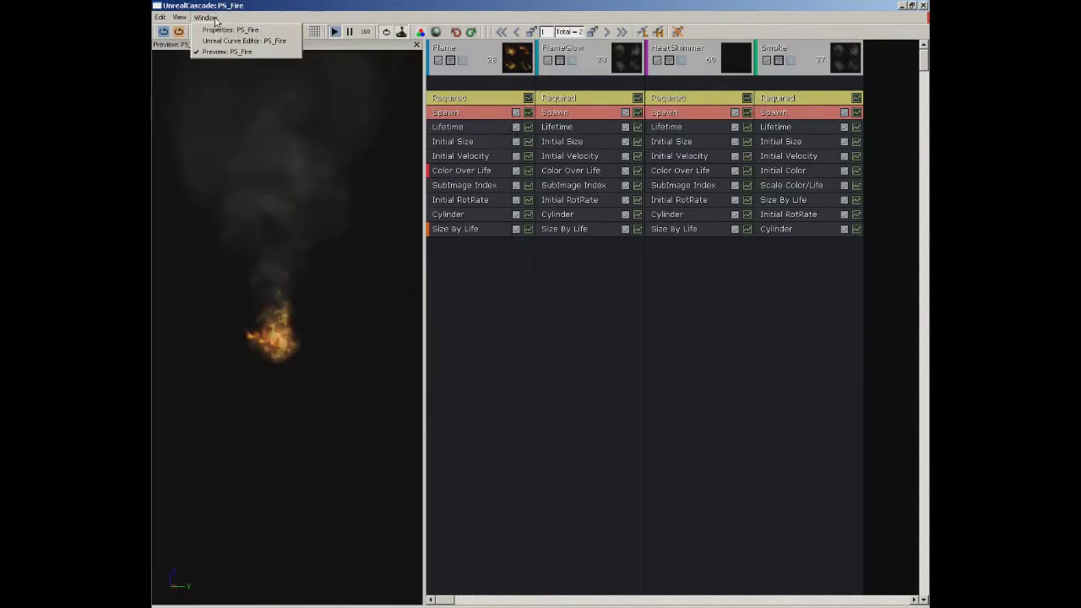
click(216, 40)
click(205, 17)
click(229, 30)
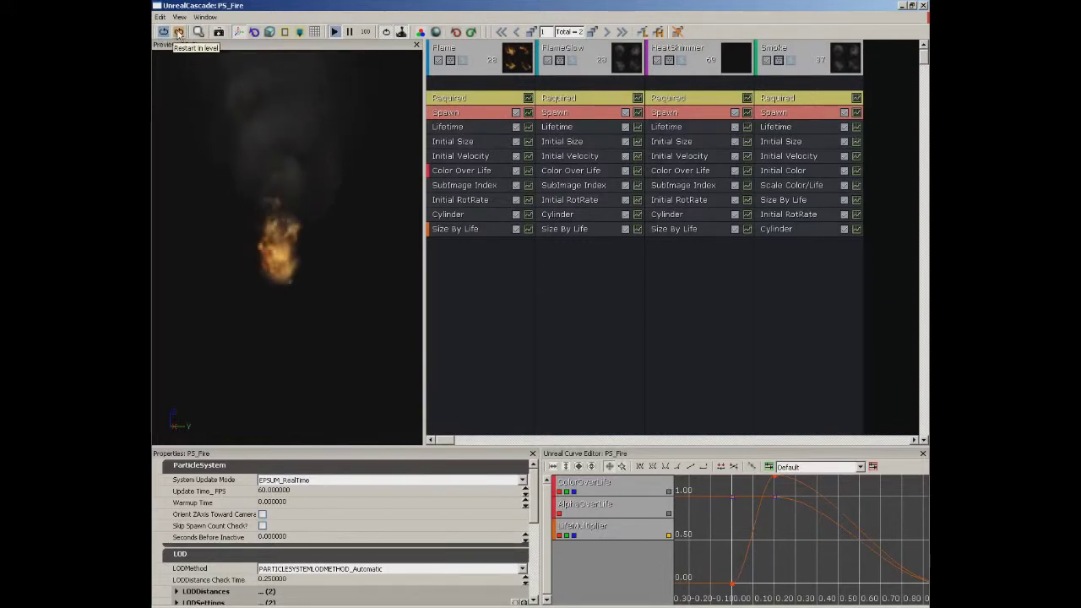
Restart the fire simulation in the preview, and look up PS_Fire in the Content Browser before returning to Cascade.
click(163, 33)
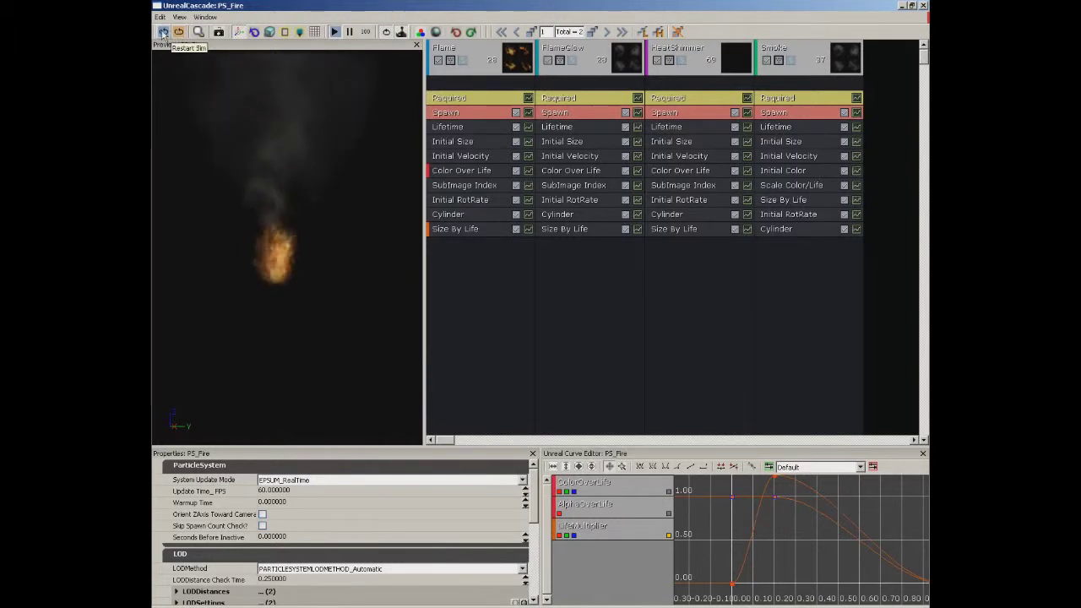
click(163, 32)
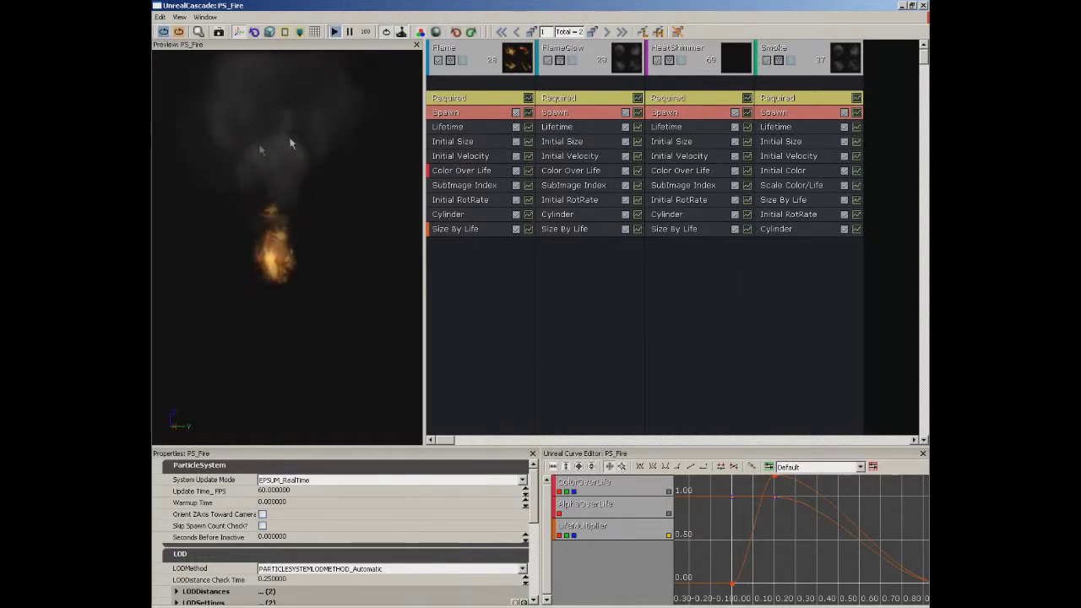
click(207, 34)
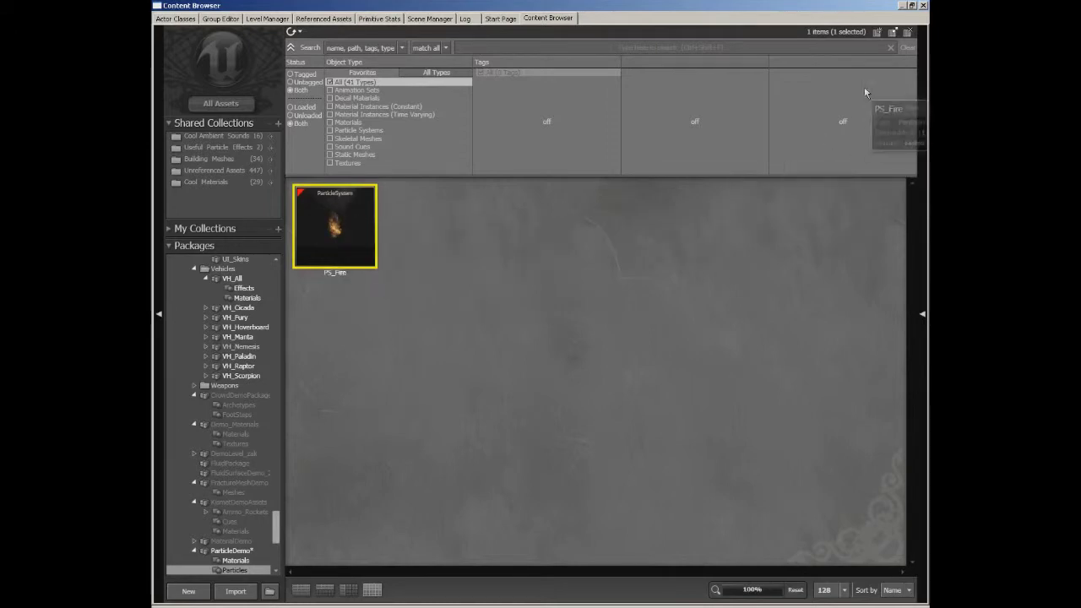
click(923, 6)
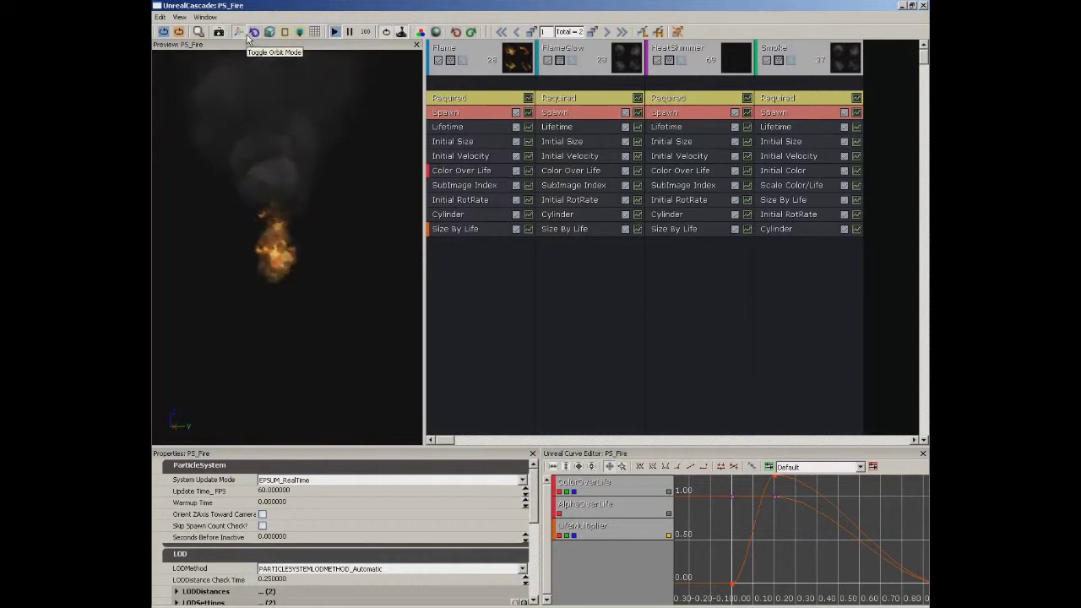
Cycle the preview through its view modes, including Shader Complexity, and finish with Lit.
drag(252, 85, 310, 216)
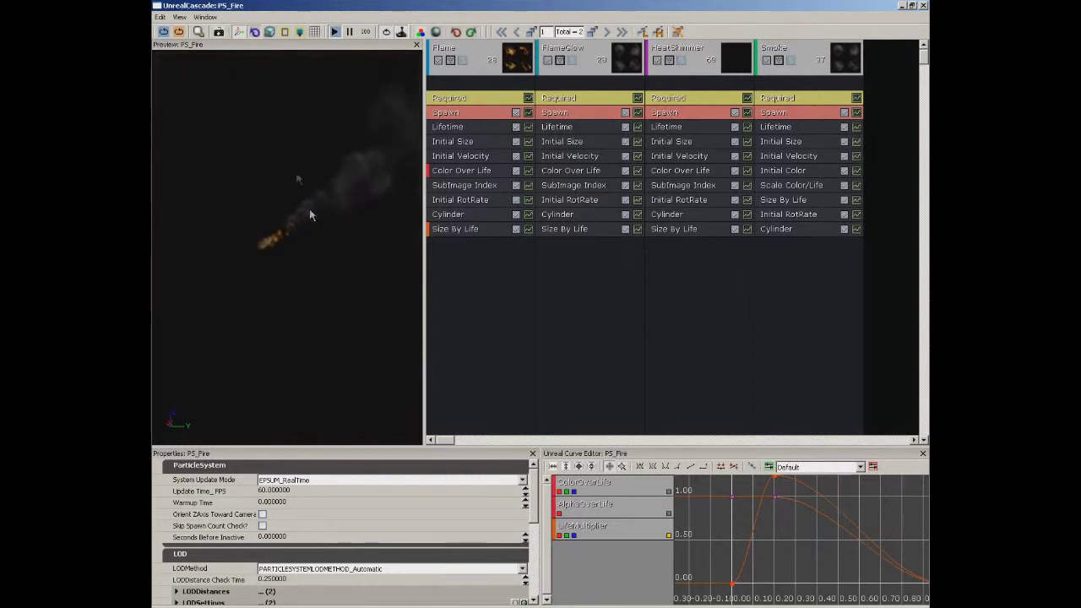
click(269, 32)
click(268, 32)
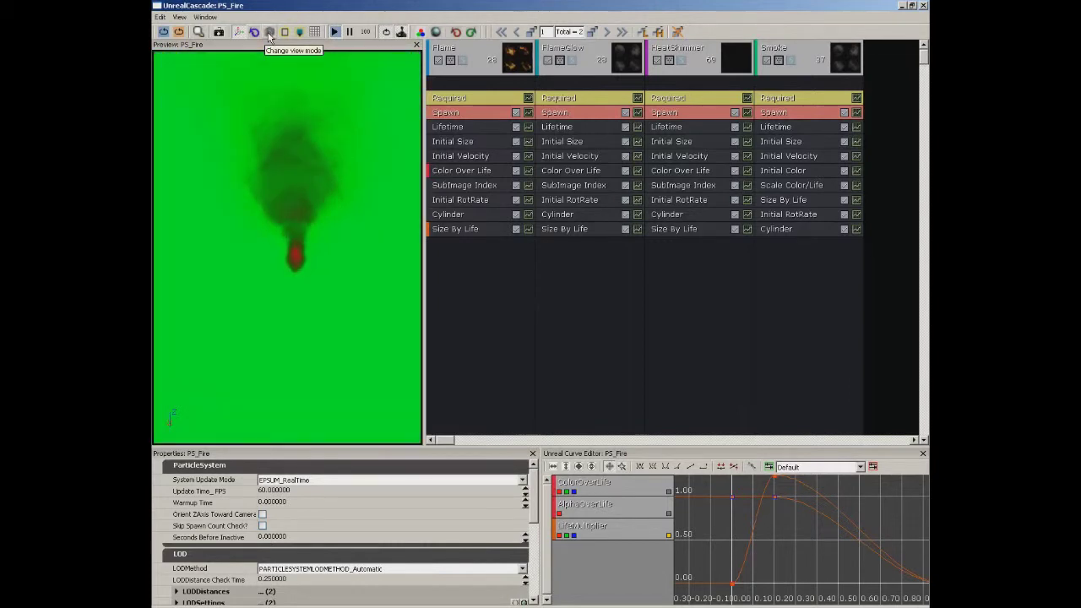
click(268, 32)
click(269, 32)
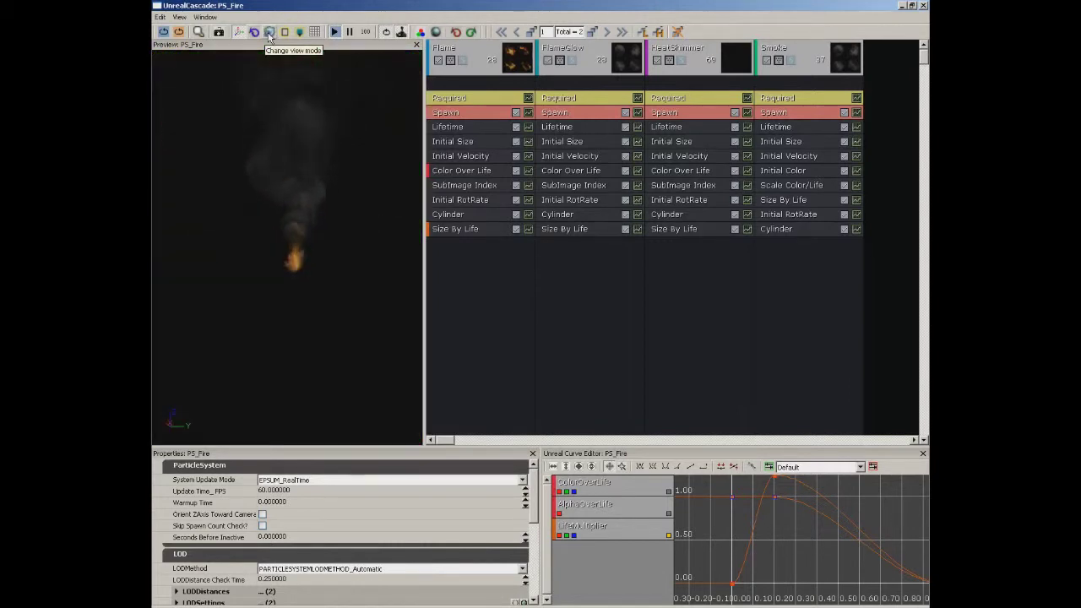
right_click(268, 34)
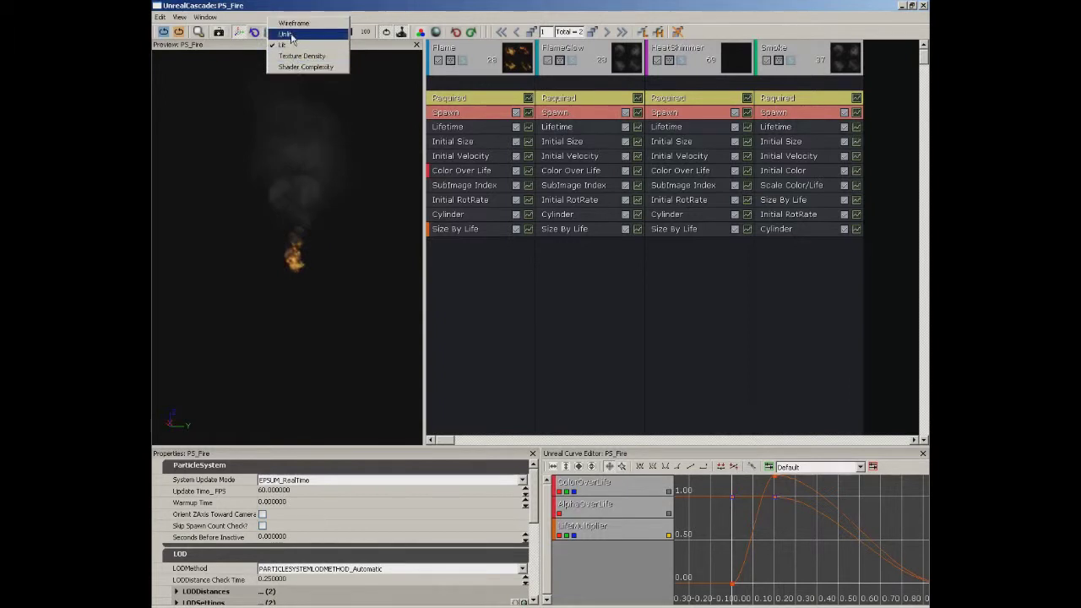
click(288, 48)
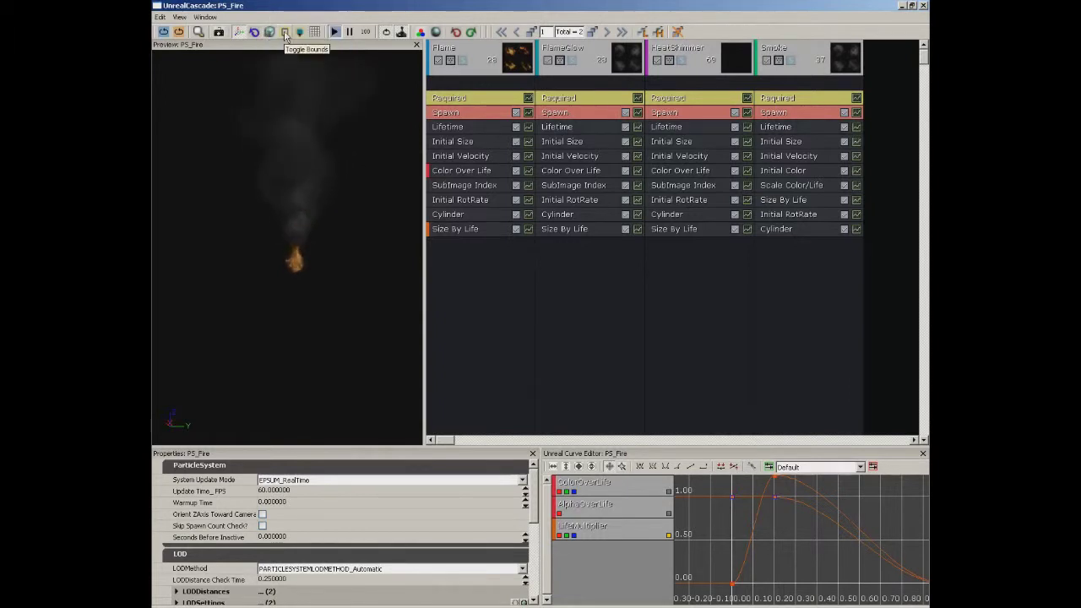
Display the particle system's bounds in the preview without fixing them, and examine their full extent.
click(284, 31)
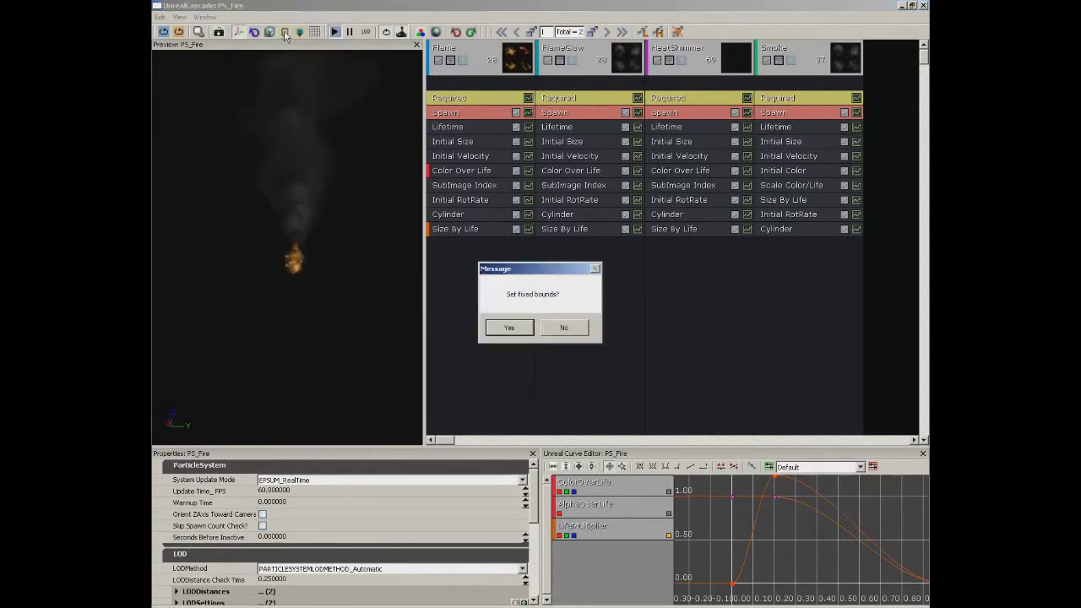
click(560, 328)
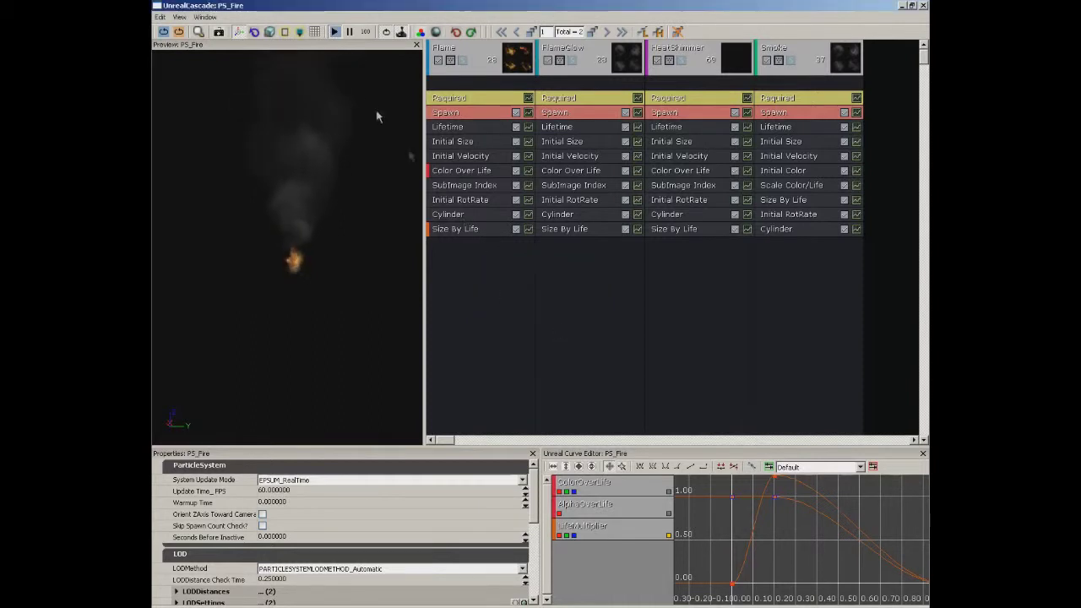
click(287, 32)
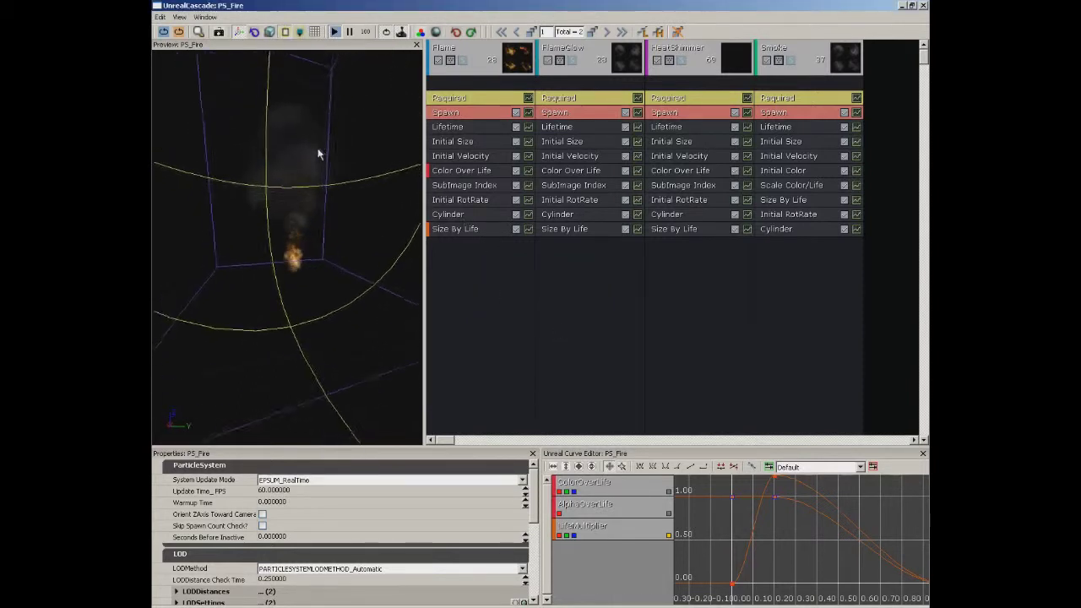
drag(303, 110, 293, 68)
scroll(326, 140, down, 3)
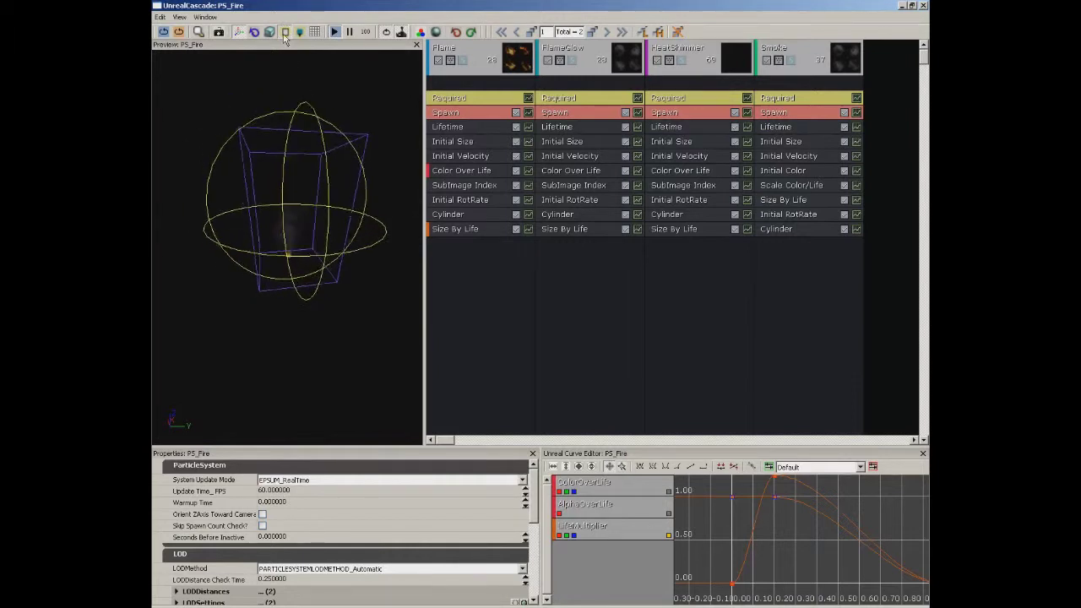
Set fixed bounds for the particle system and turn off the bounds display in the preview.
click(285, 34)
click(510, 330)
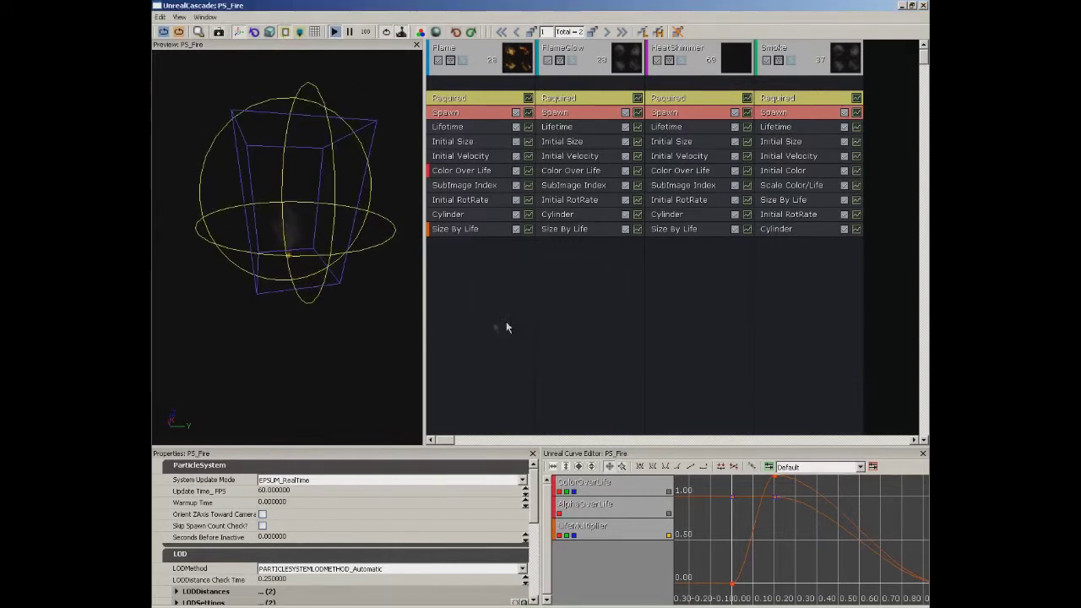
mouse_move(378, 238)
mouse_down()
mouse_move(217, 261)
mouse_move(302, 234)
mouse_move(368, 235)
mouse_up()
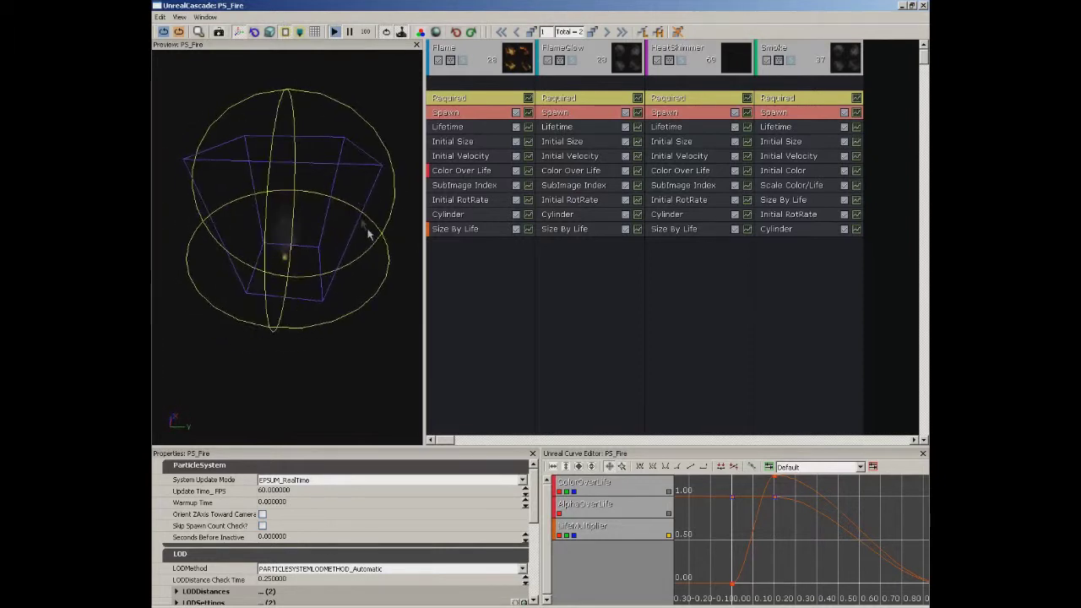
click(284, 34)
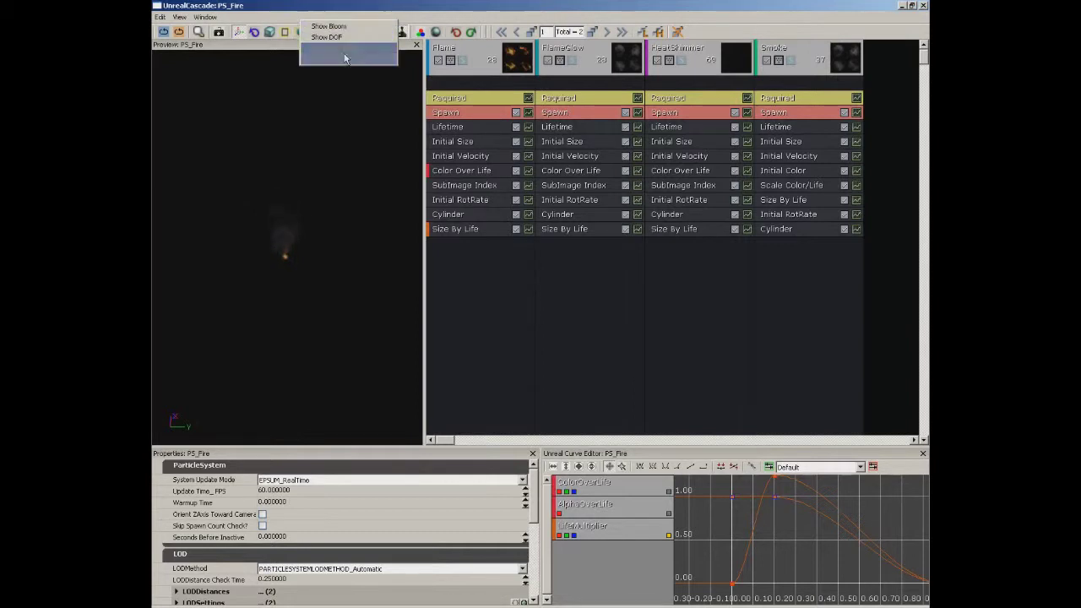
Toggle the Show DOF and Show PPVolume Material post-process options to compare the fire's look in the preview.
click(324, 203)
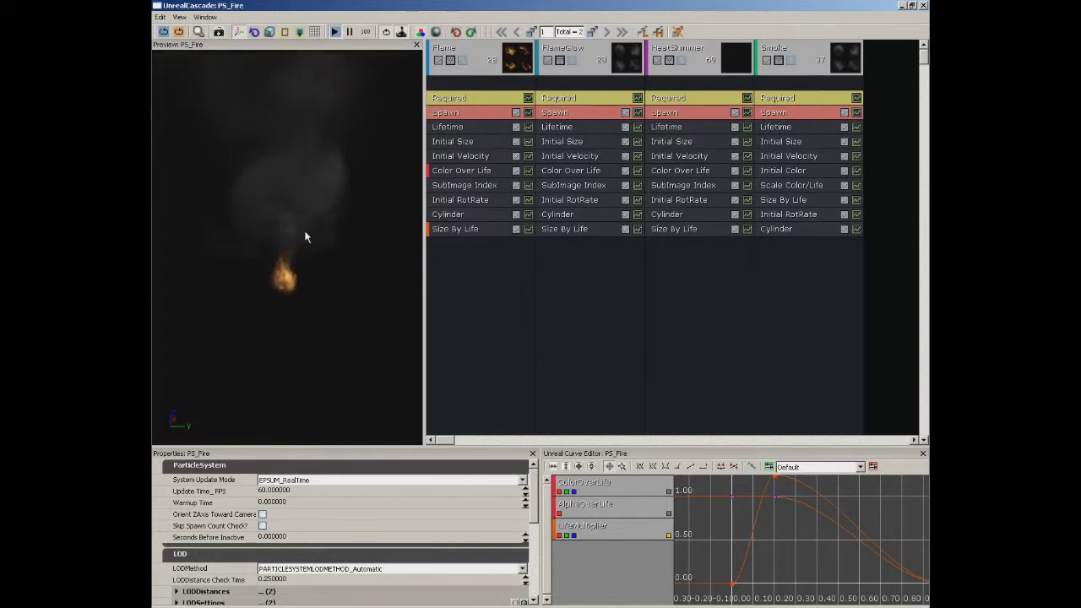
click(299, 32)
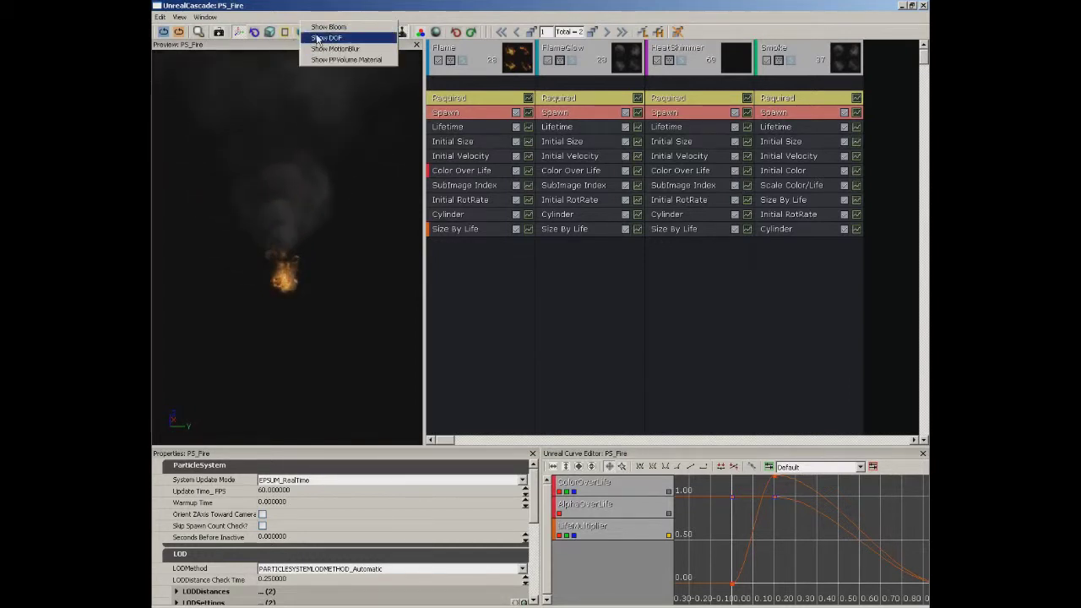
click(317, 39)
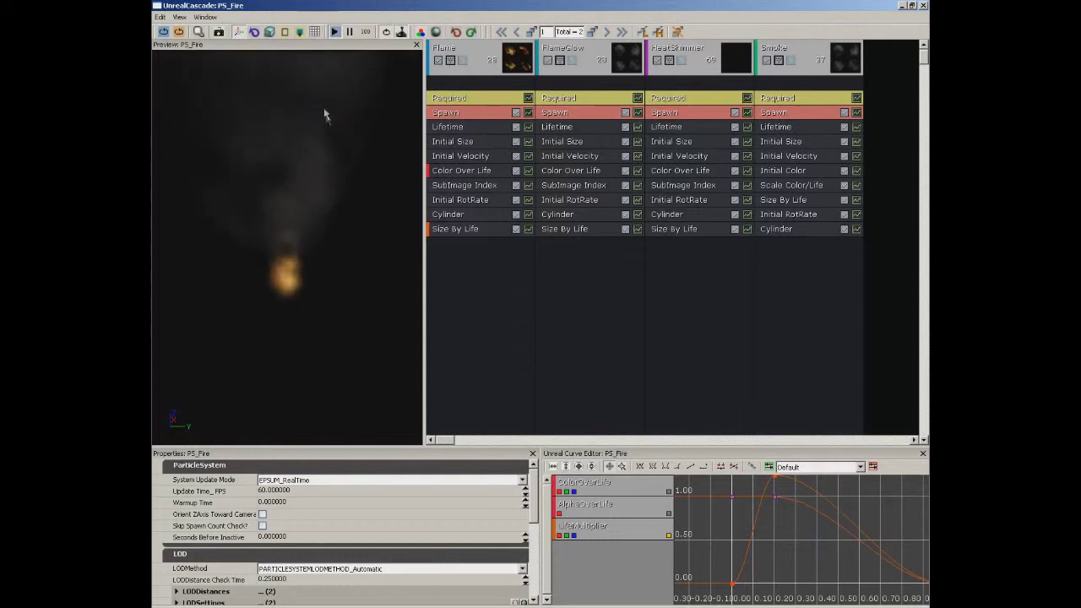
click(301, 32)
click(342, 60)
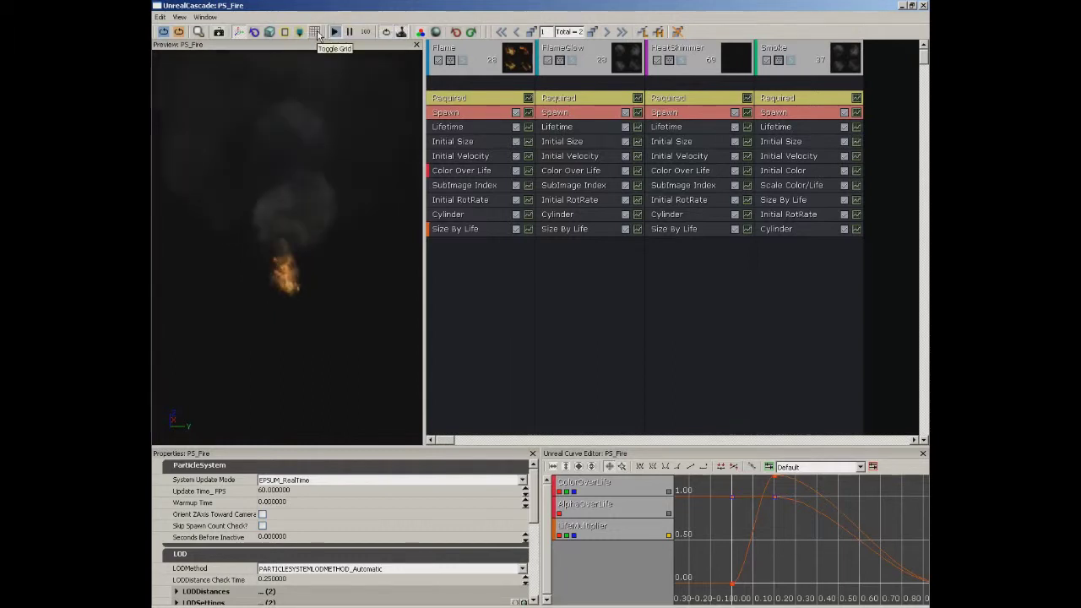
Show the grid in the preview, examine the fire against it from another angle, and hide the grid.
click(317, 34)
drag(299, 126, 223, 139)
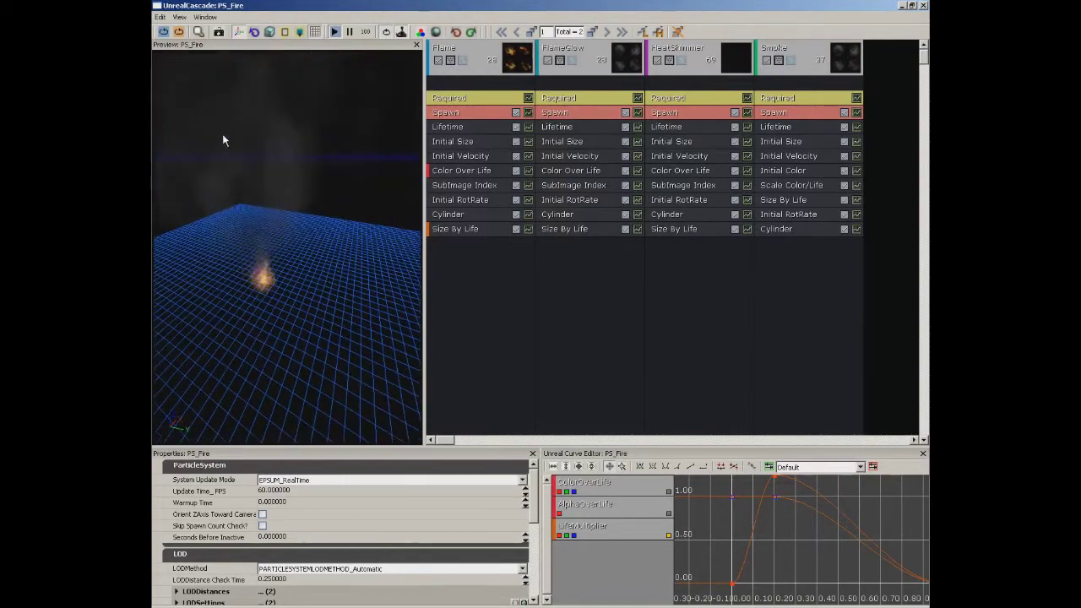
drag(296, 145, 263, 241)
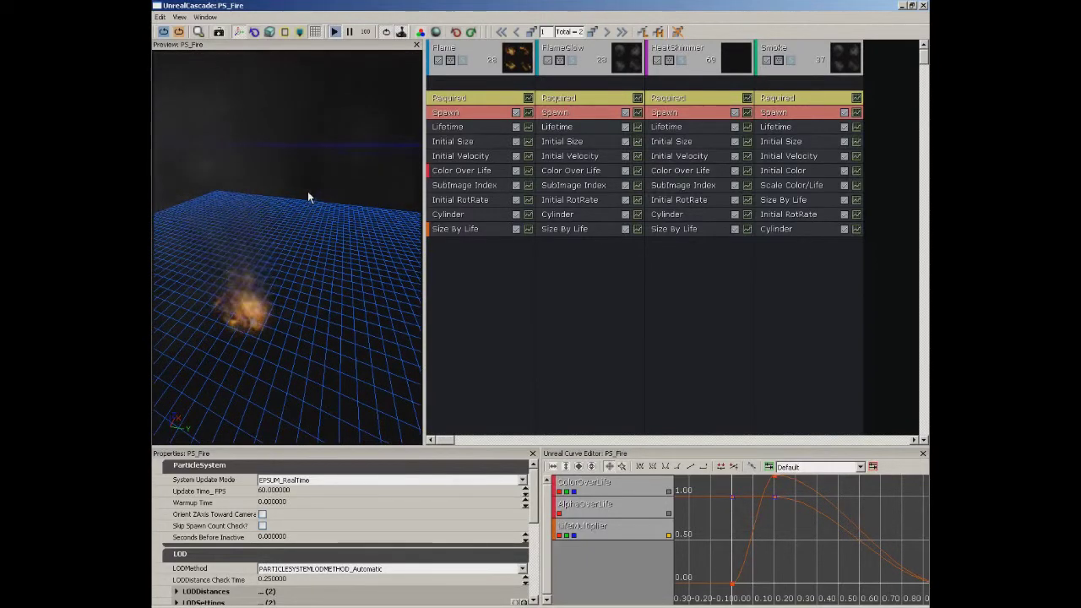
click(315, 31)
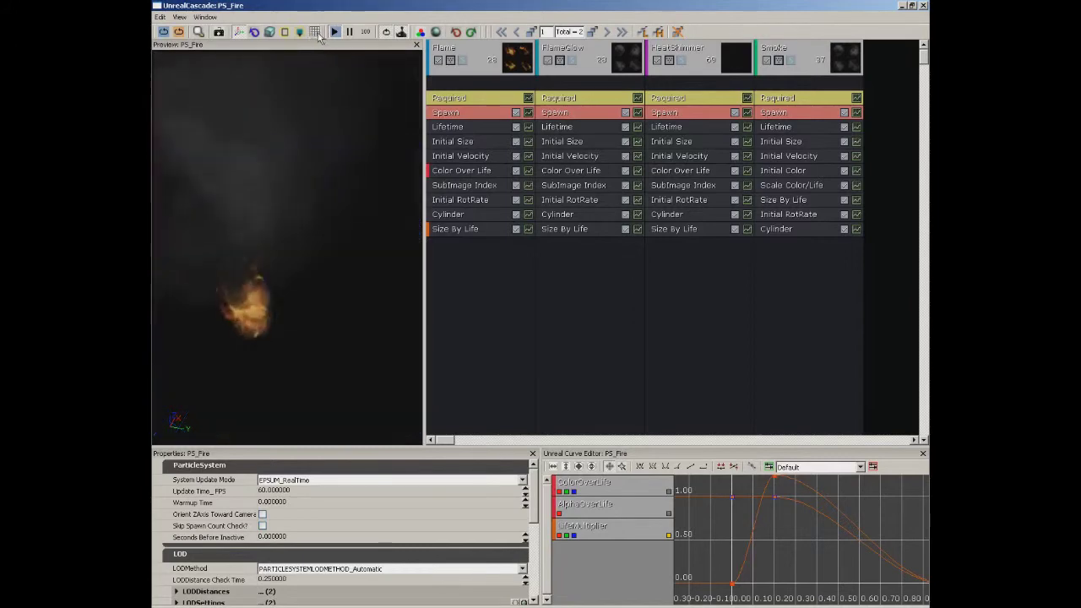
Slow the preview's simulation to 25% speed to inspect the flames, and restore it to 100%.
click(367, 34)
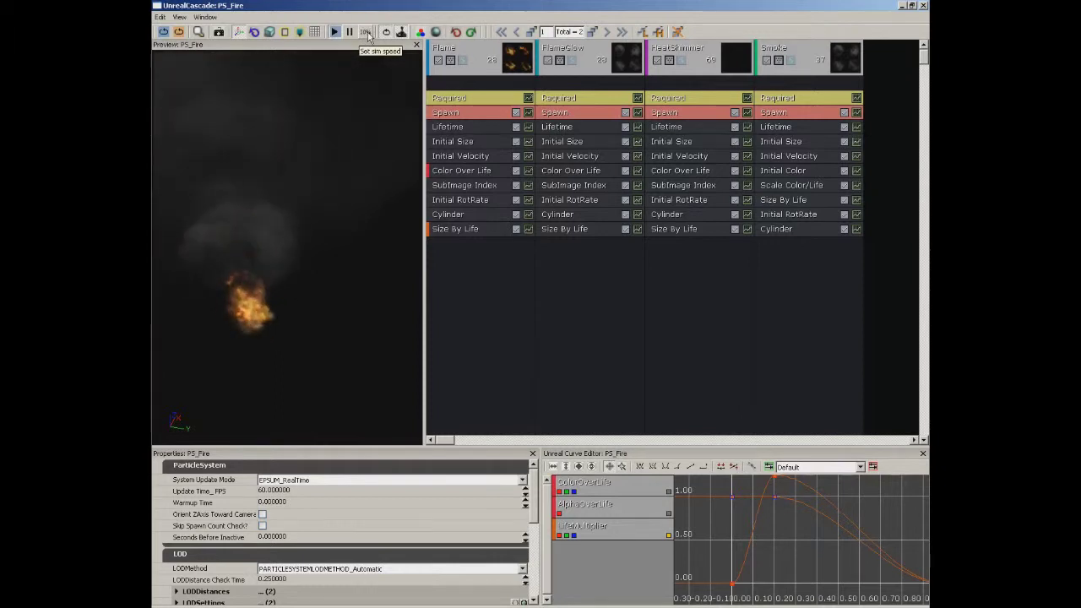
click(368, 33)
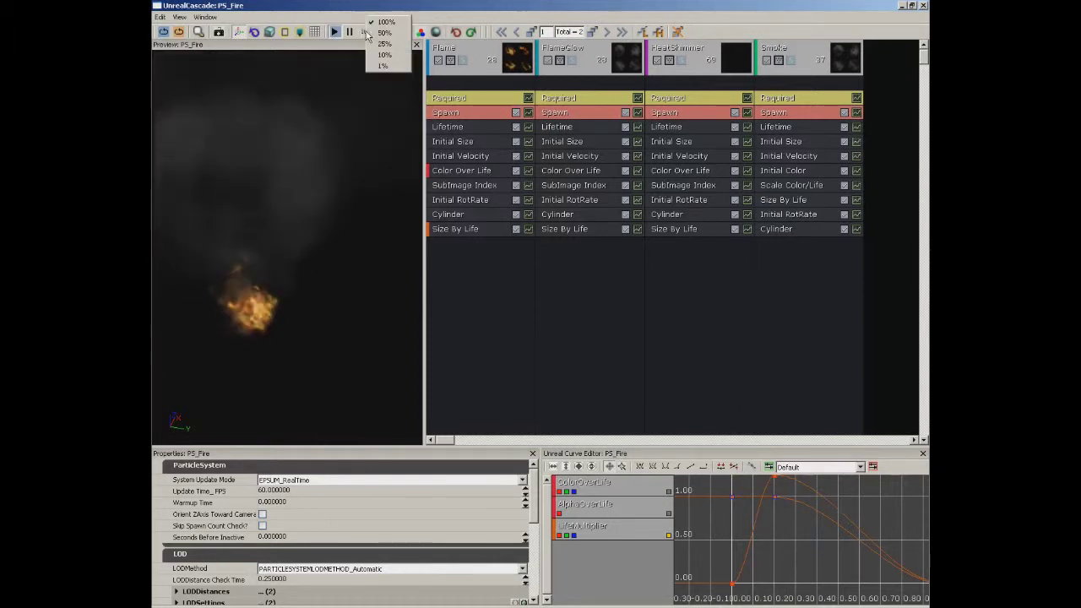
click(372, 43)
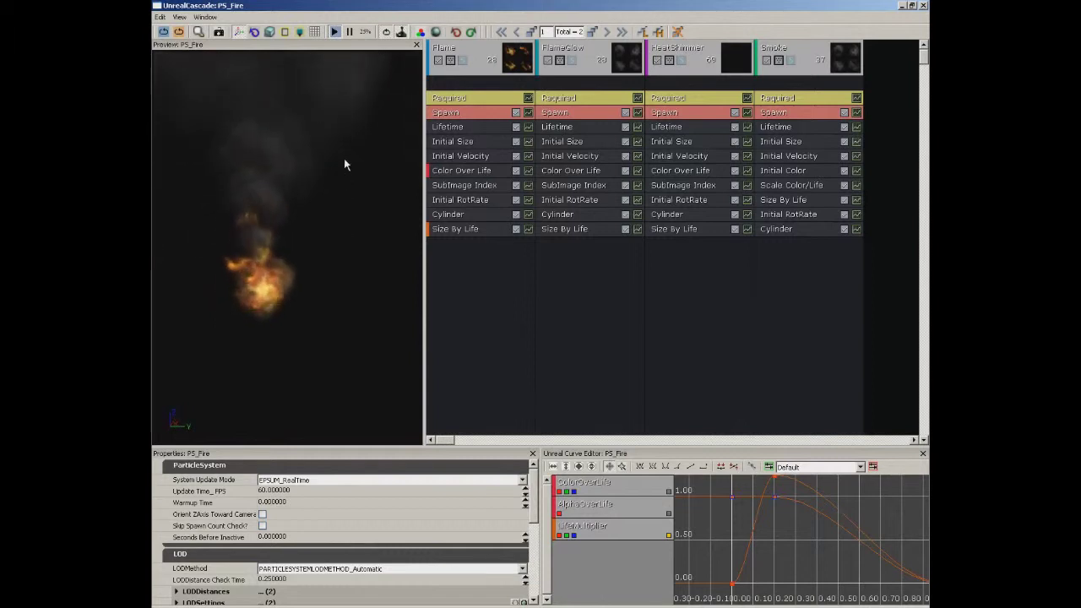
click(363, 33)
click(372, 22)
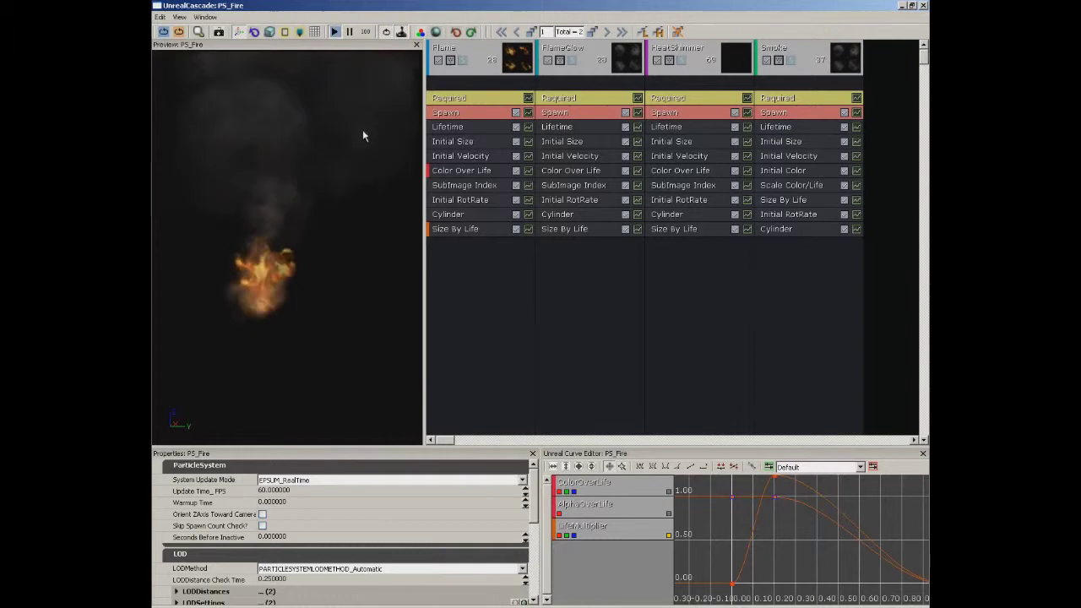
Set the preview's background to grey with RGB 105, 105, 105, and return it to black.
click(420, 33)
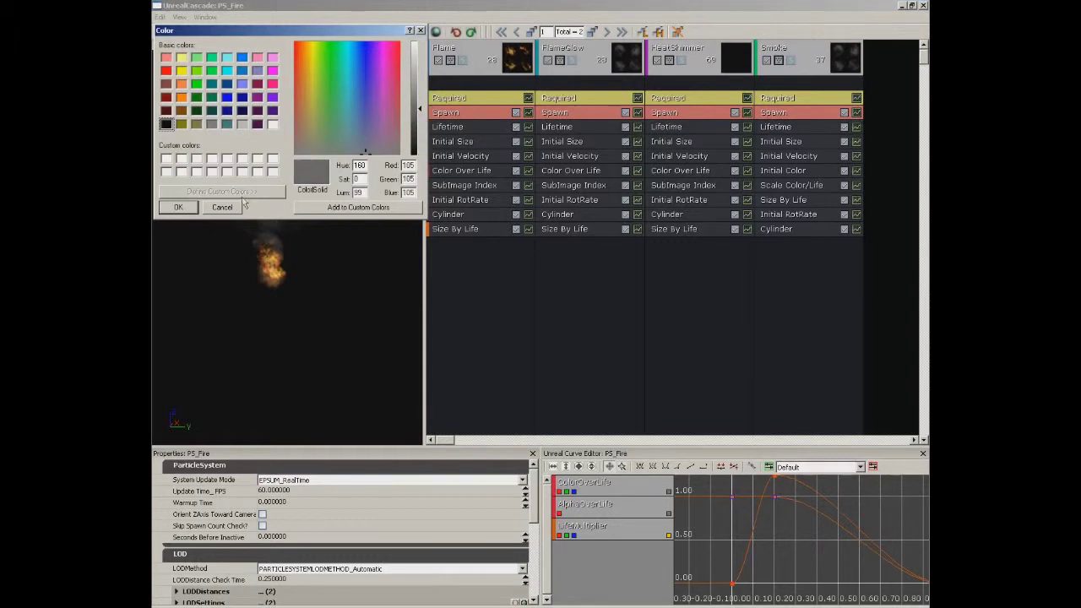
click(178, 208)
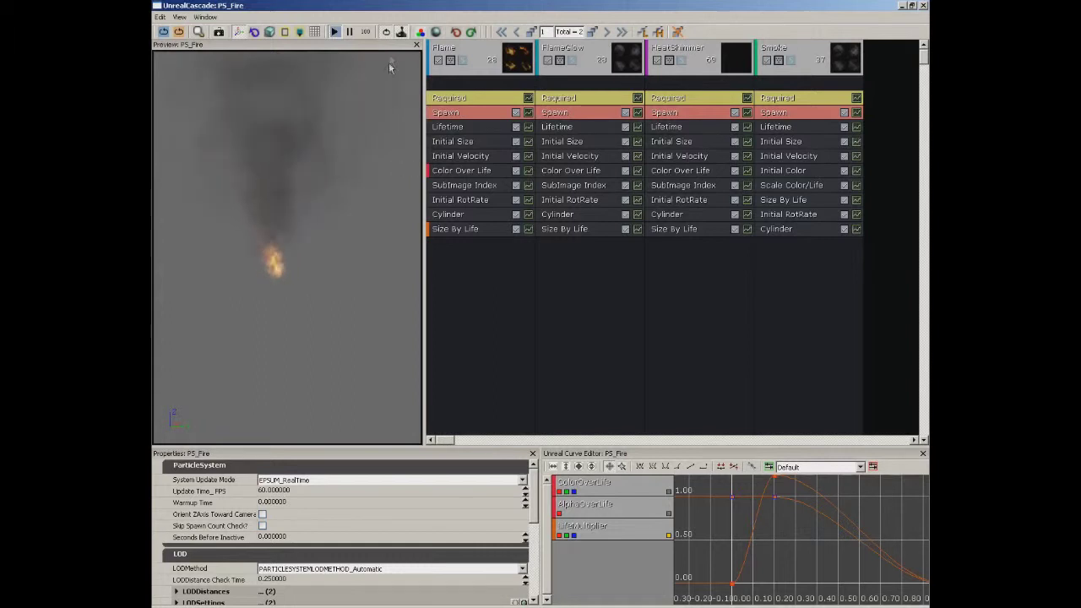
click(421, 34)
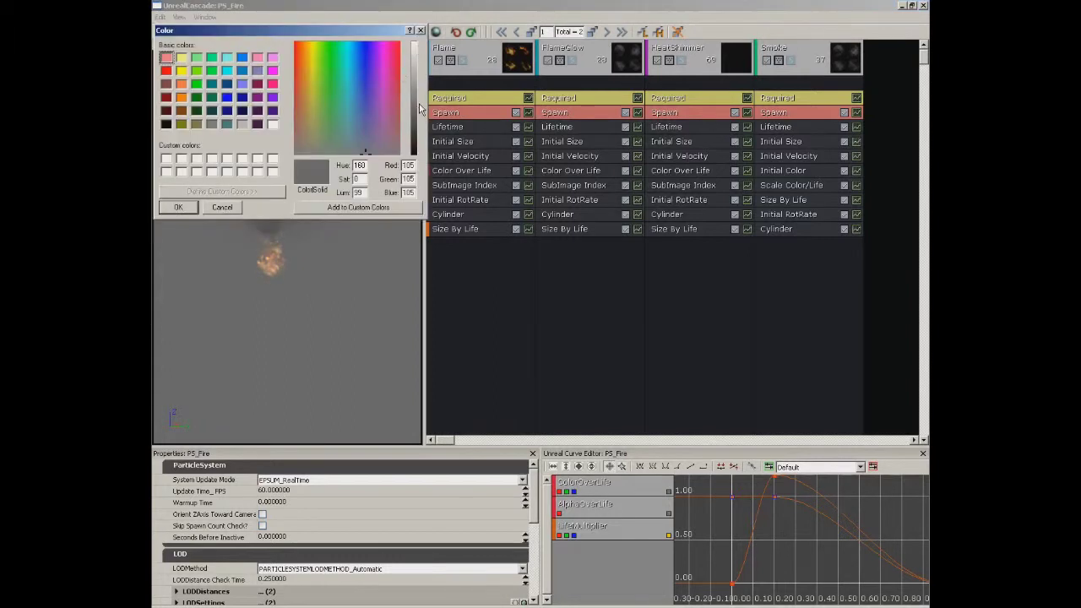
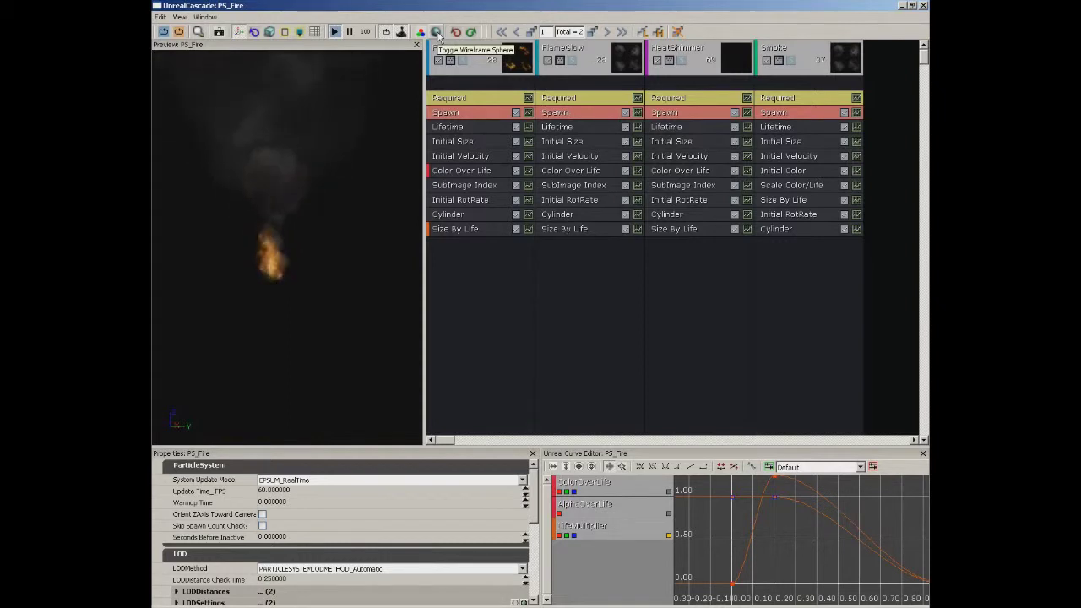
Display a wireframe sphere of radius 150 around the fire in the preview, examine it, and turn it off.
click(437, 33)
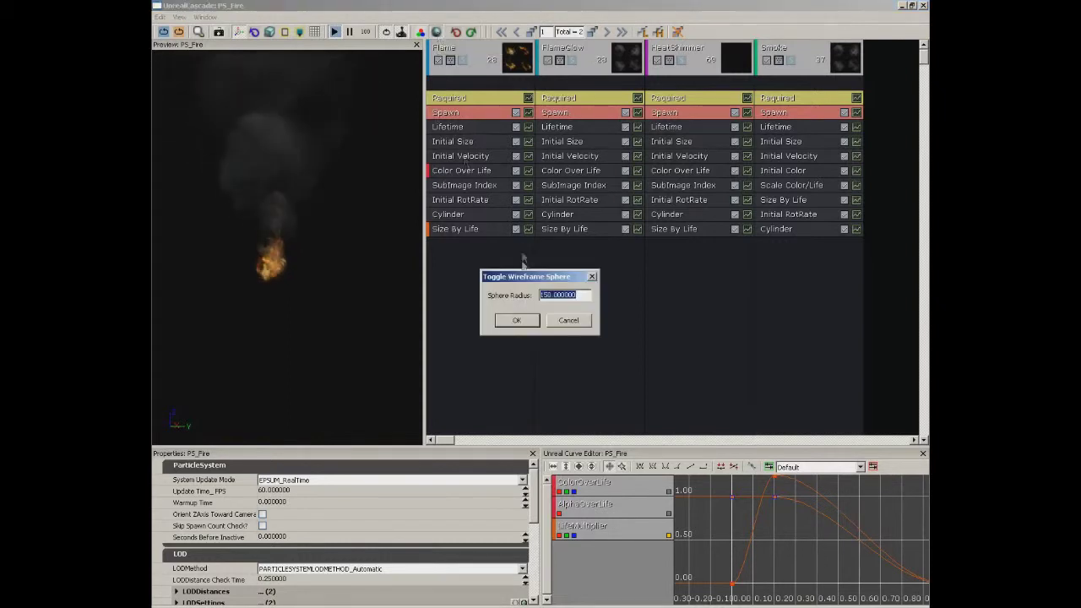
click(518, 325)
drag(357, 256, 154, 135)
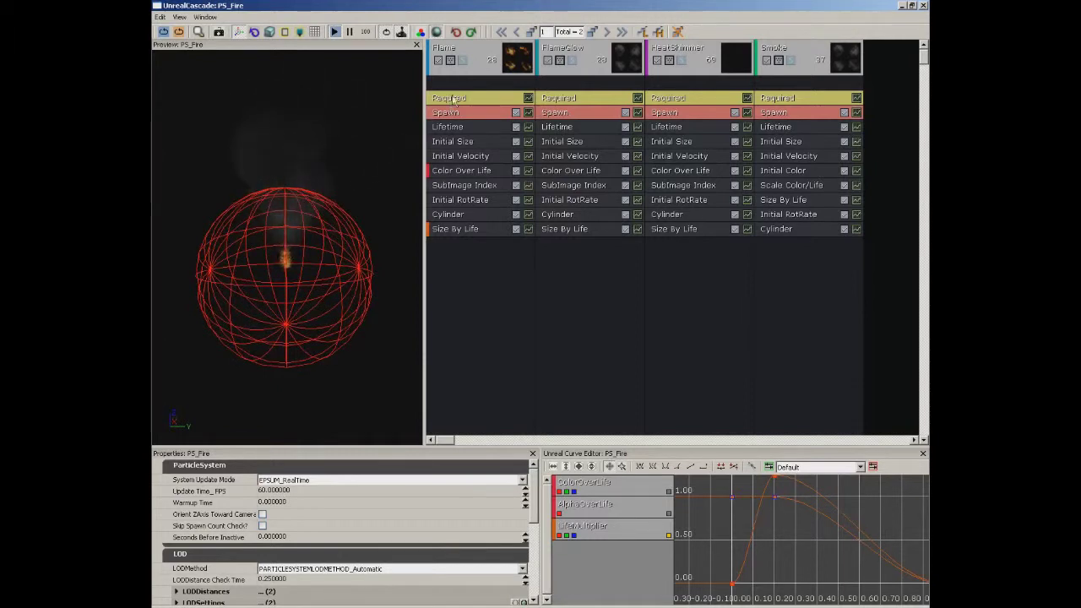
click(436, 33)
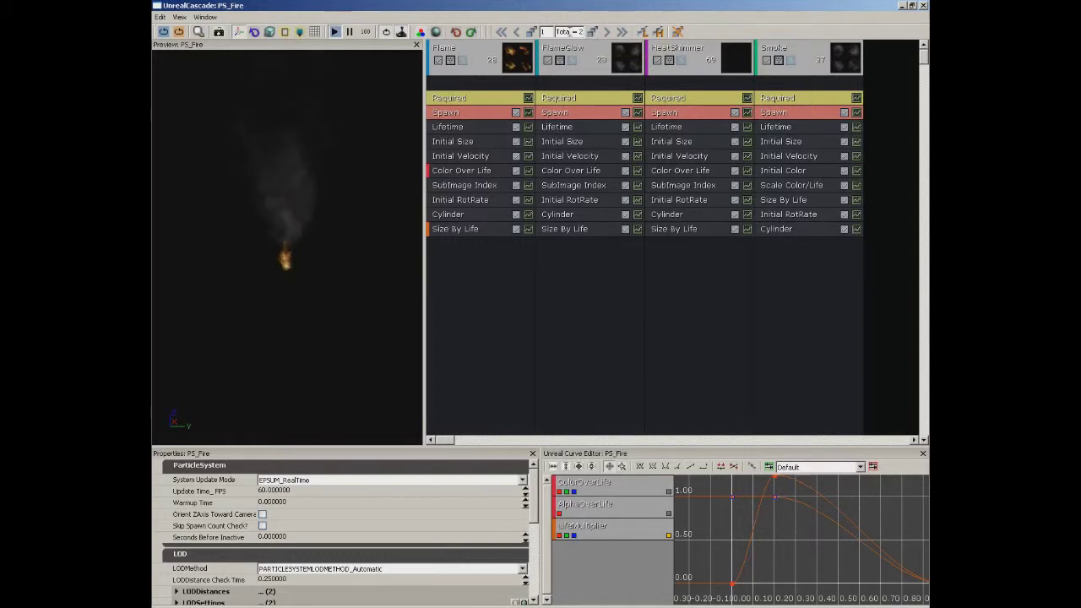
Regenerate the lowest LOD level of the particle system, accepting the deletion of all other LOD levels.
click(159, 18)
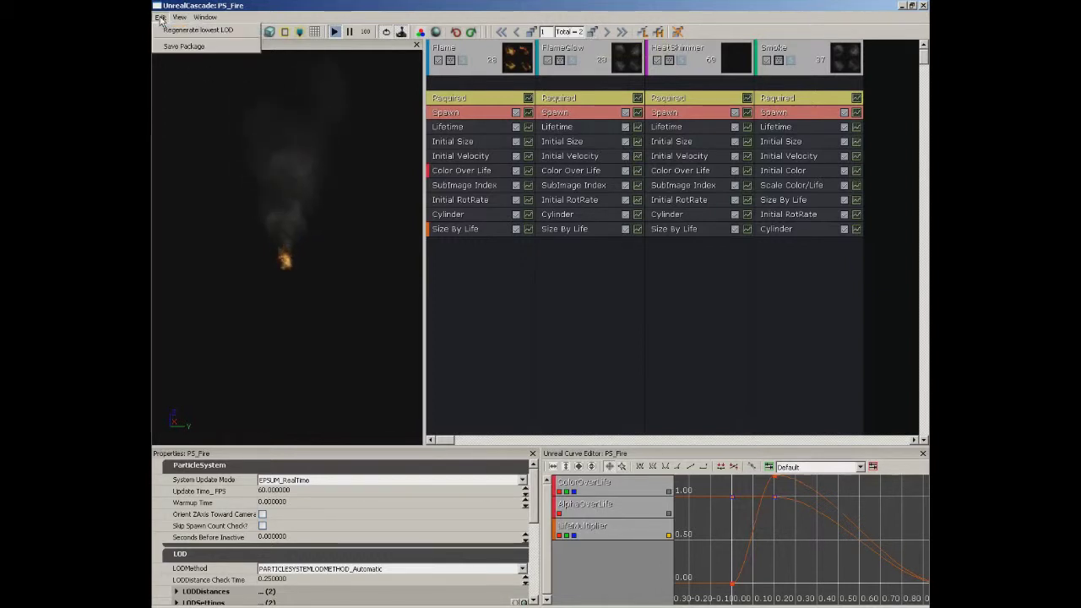
click(484, 22)
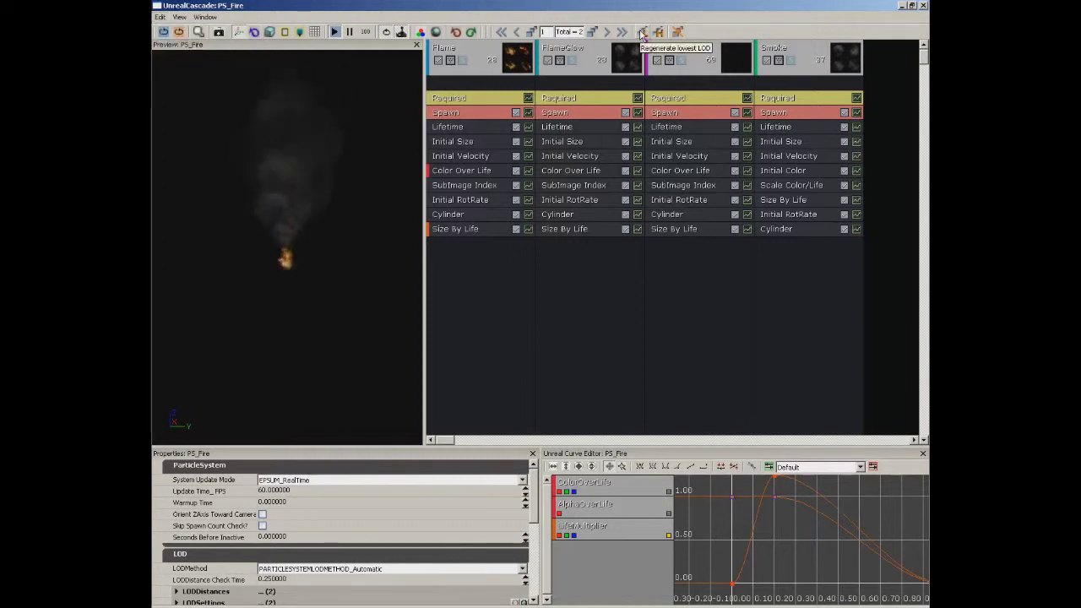
click(642, 32)
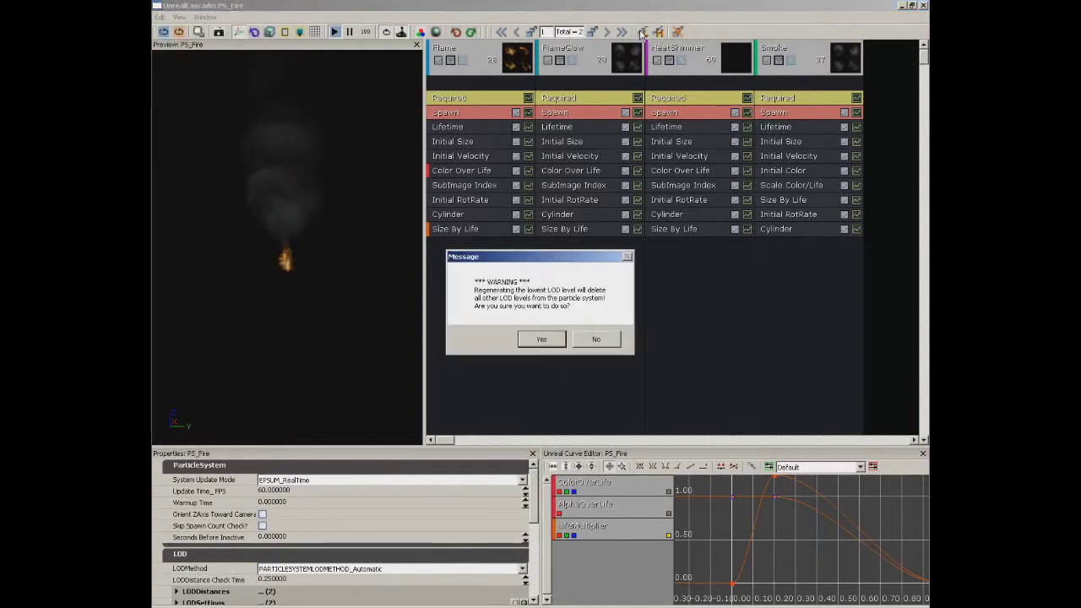
click(541, 339)
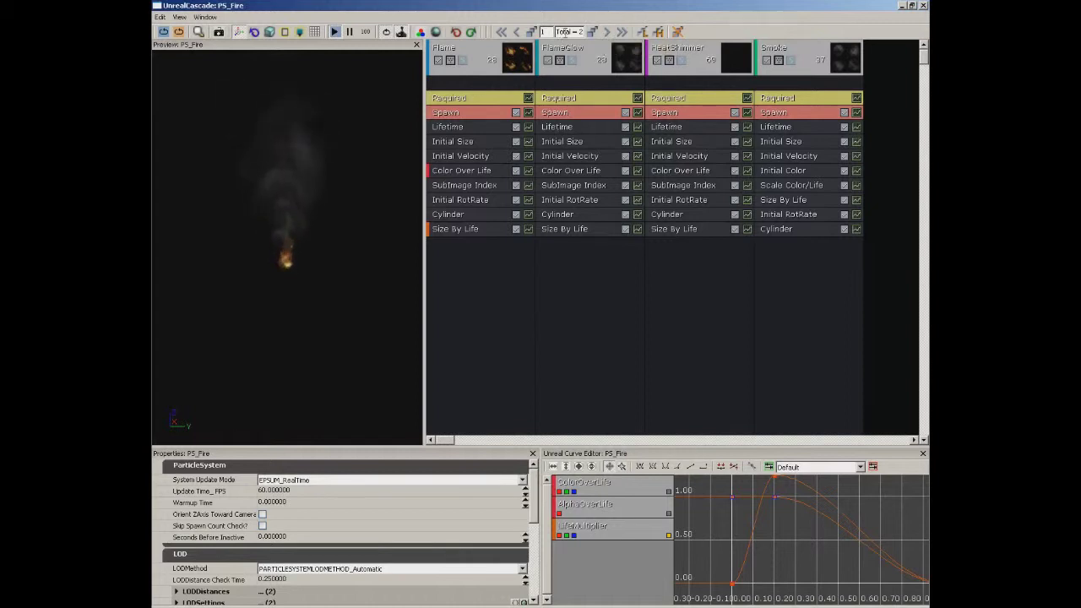
Switch to LOD level 2 and examine the Flame and FlameGlow modules, including the LOD options for FlameGlow's Lifetime module.
click(607, 32)
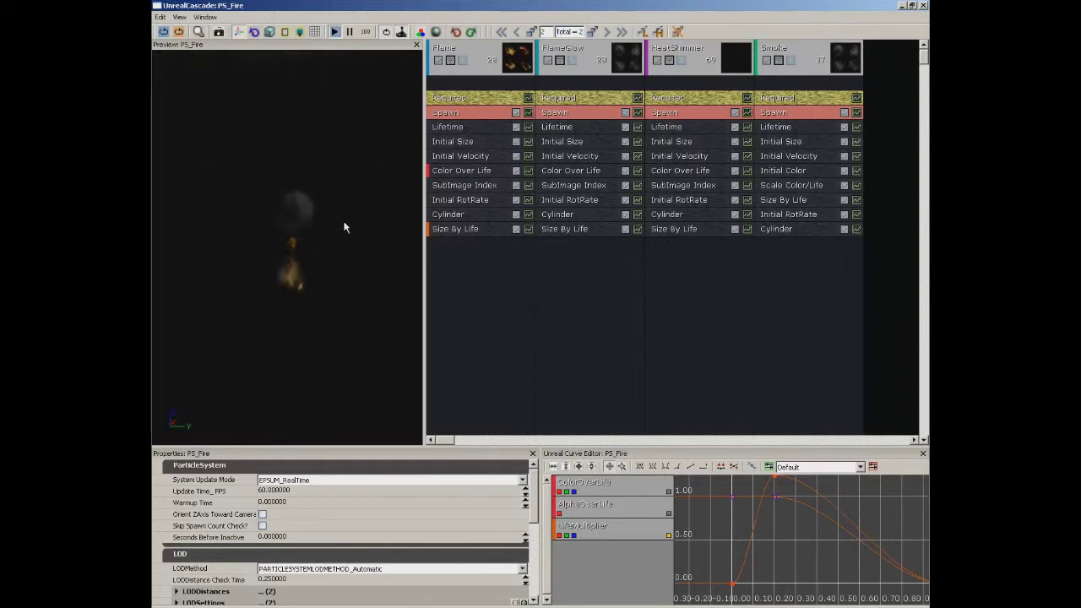
click(490, 170)
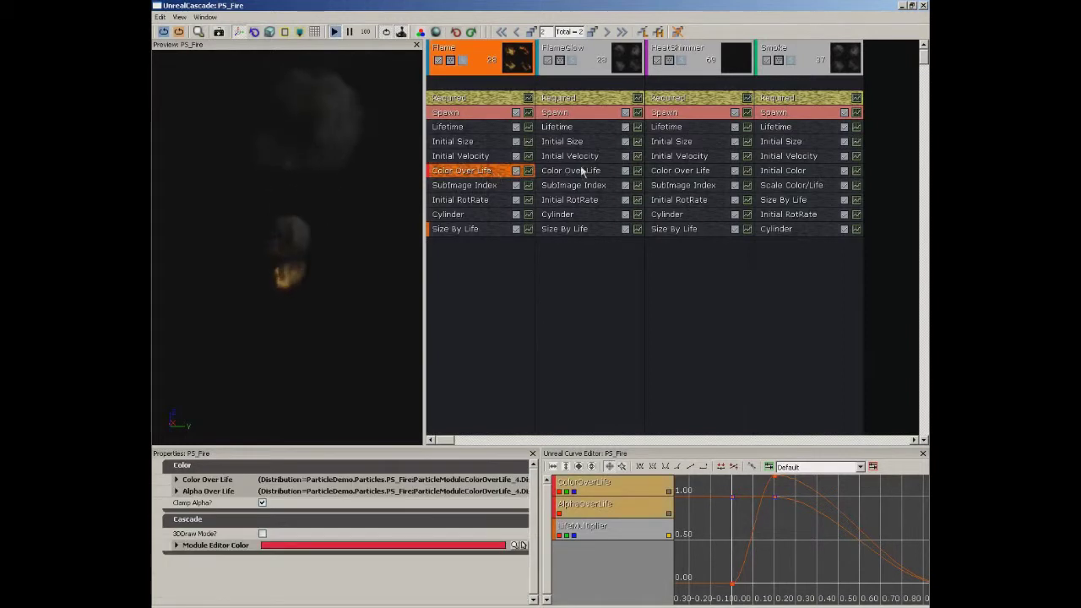
click(584, 170)
click(590, 141)
click(590, 129)
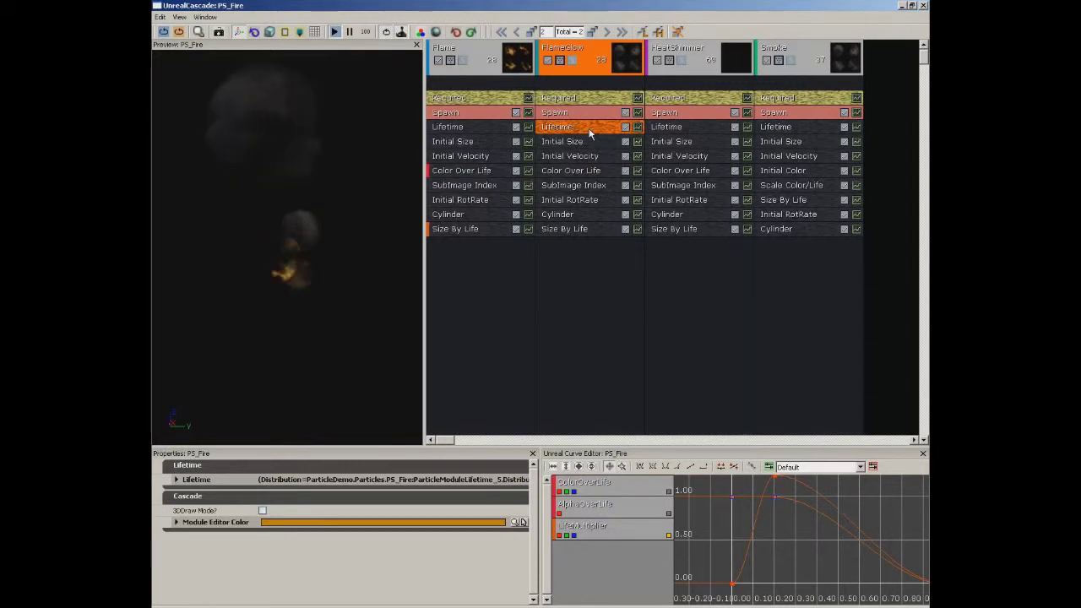
right_click(590, 133)
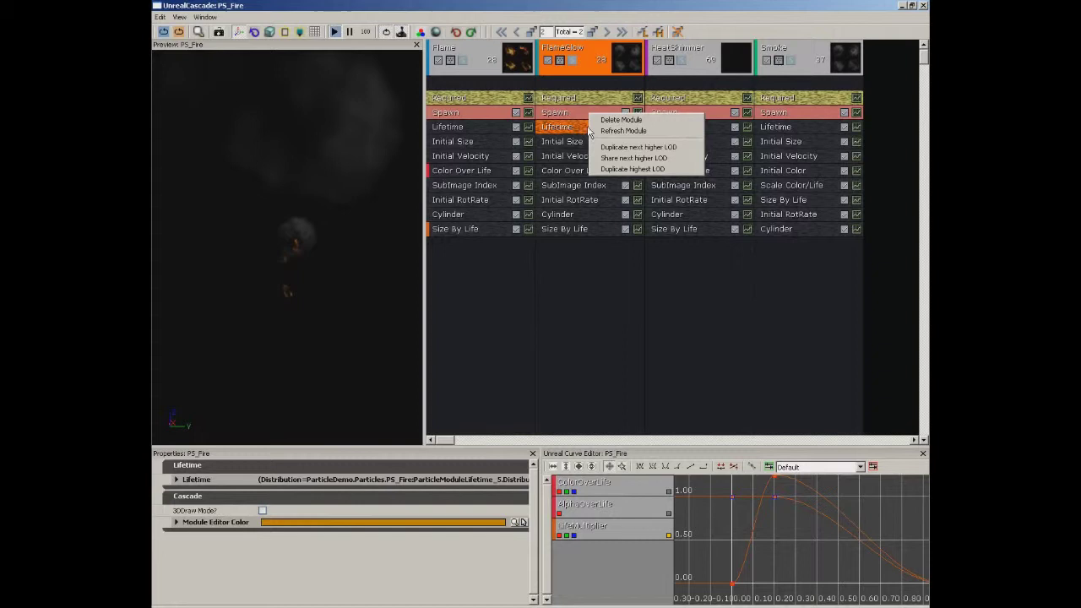
Expand the Flame emitter's Spawn Rate distribution and compare its constant between LOD levels 1 and 2.
click(490, 114)
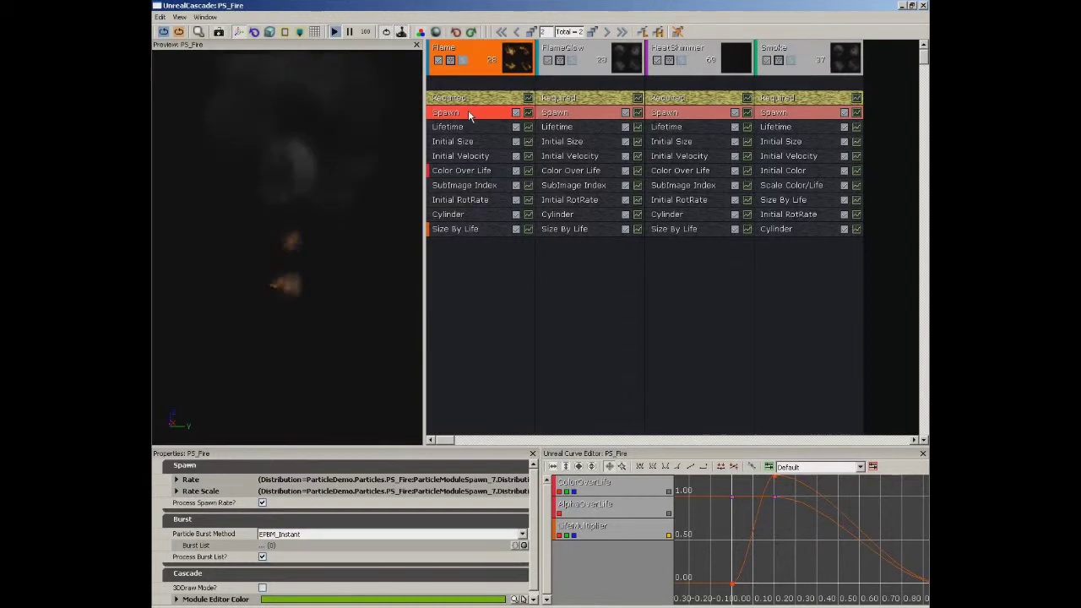
click(177, 480)
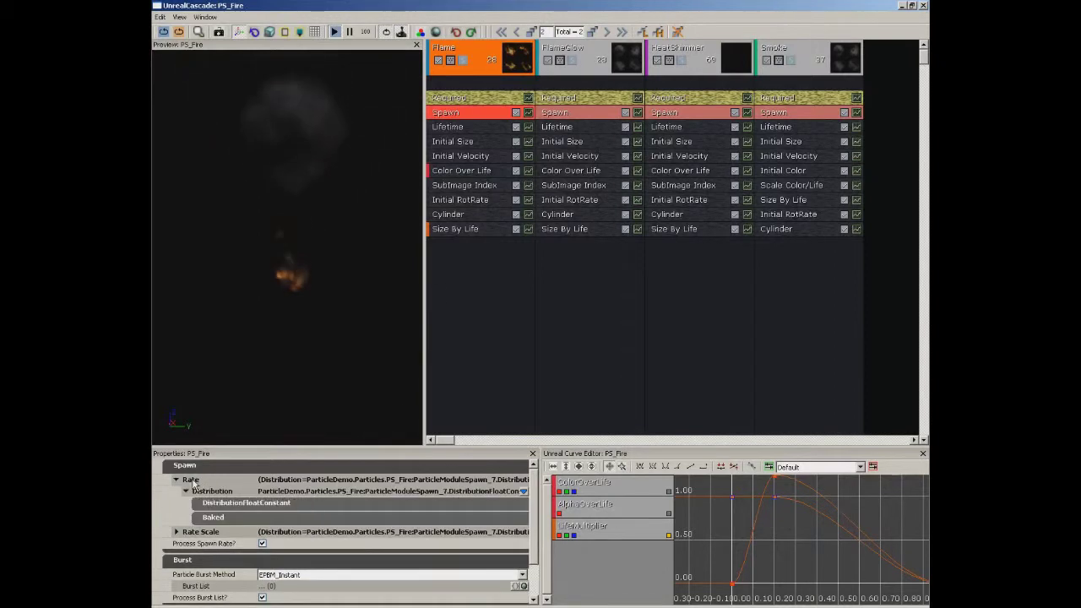
click(249, 504)
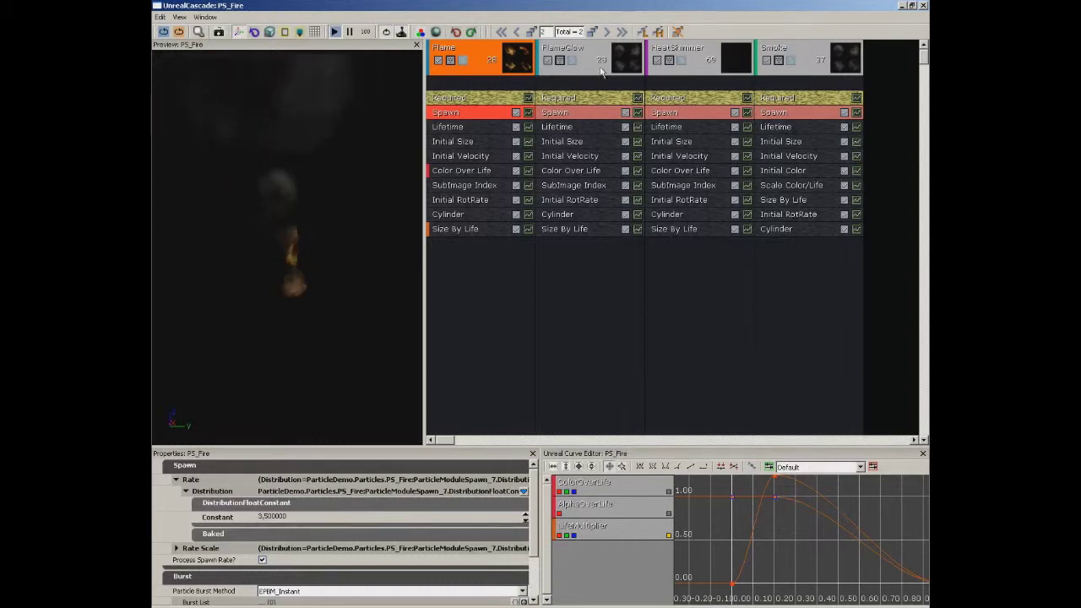
click(519, 32)
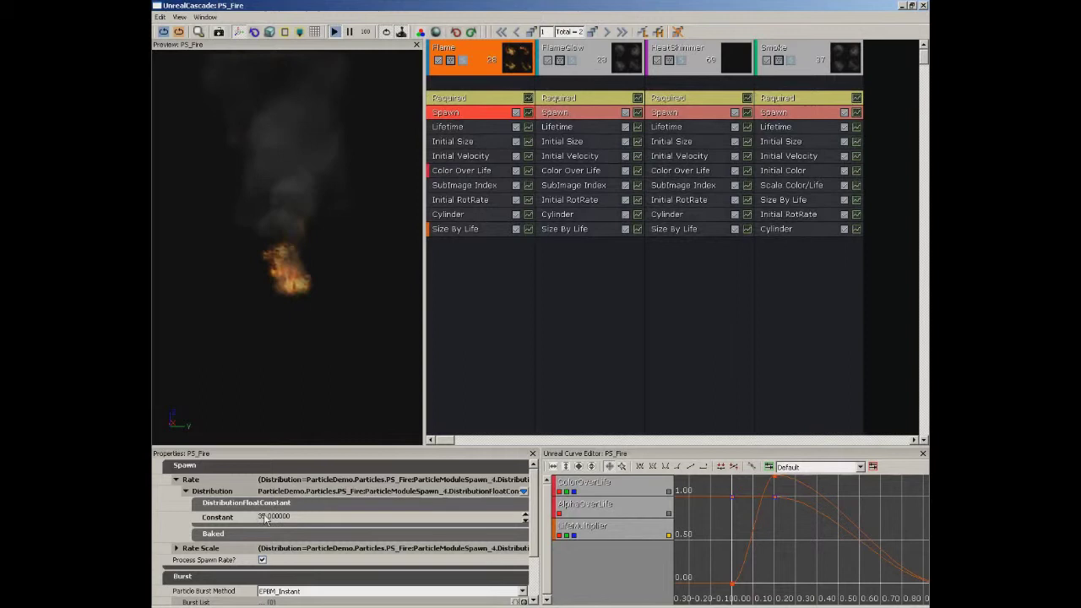
click(607, 32)
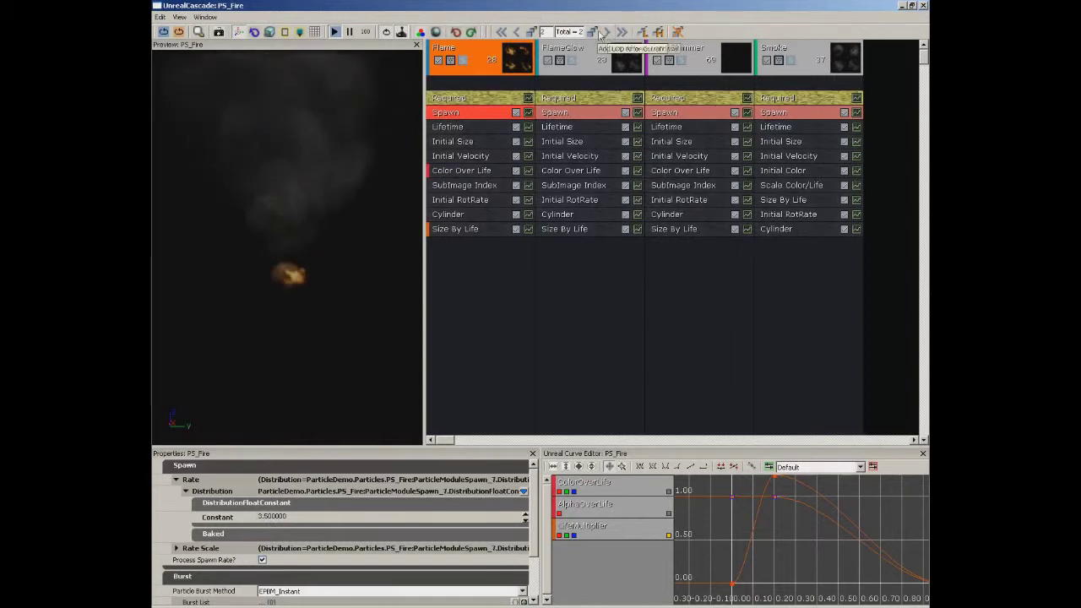
click(518, 32)
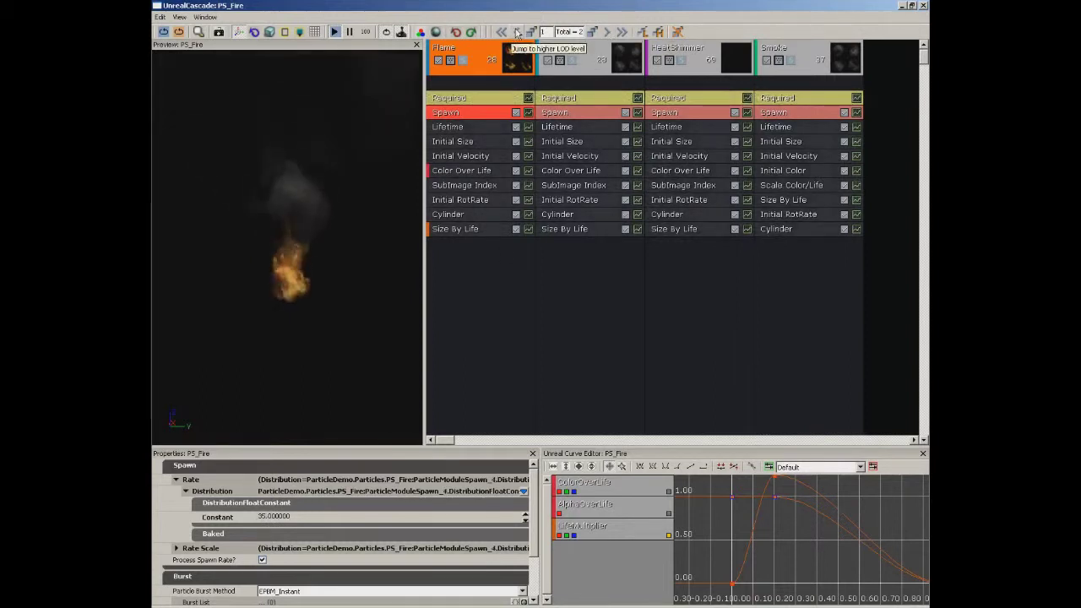
Set the constant of the Flame emitter's Spawn Rate to 10 at LOD level 2.
click(609, 32)
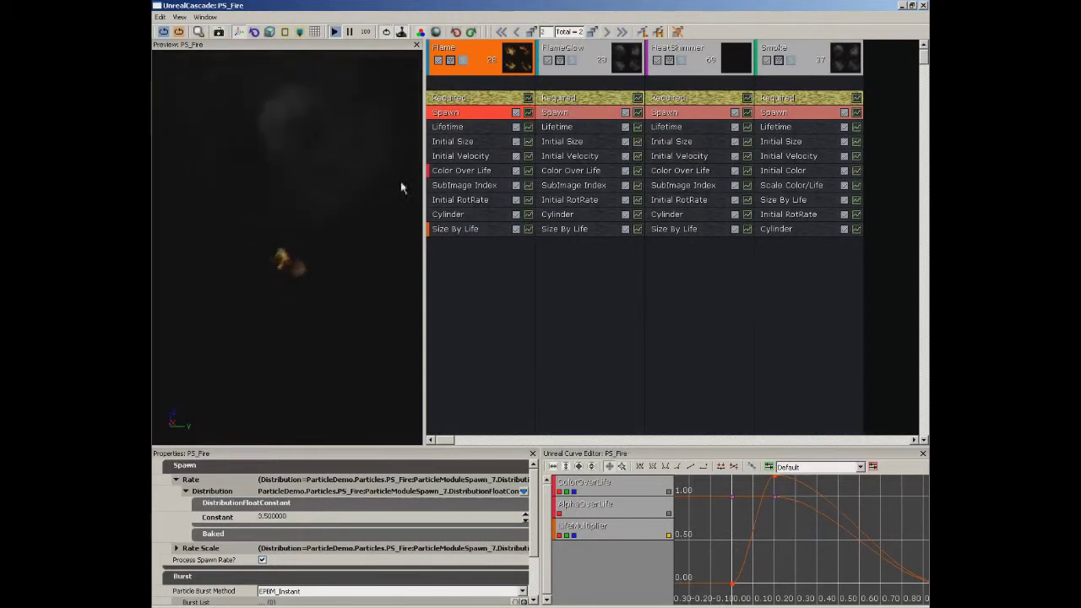
click(265, 517)
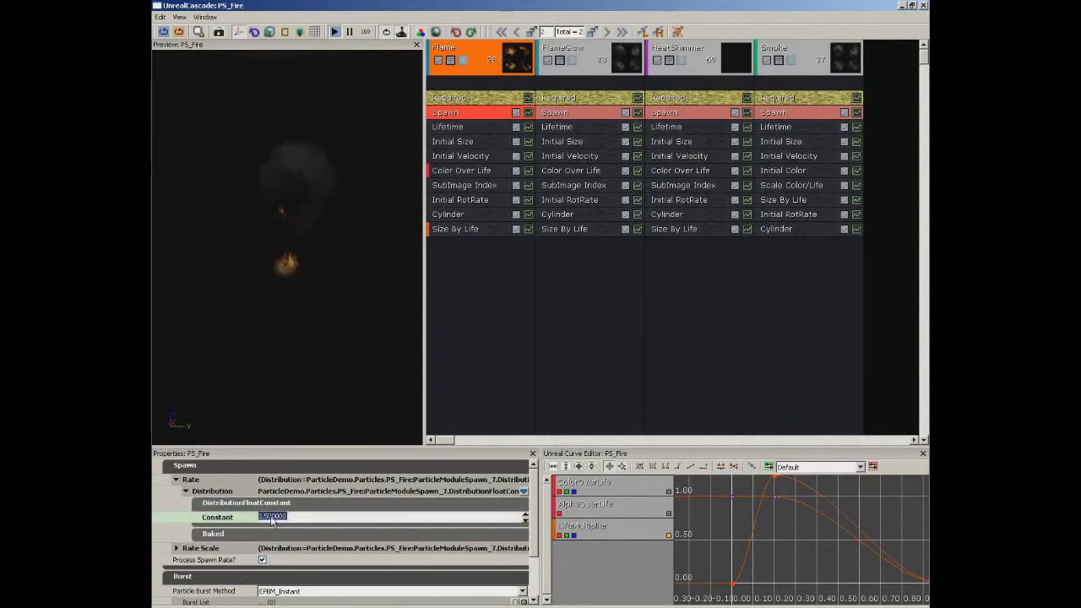
text(10)
key(Return)
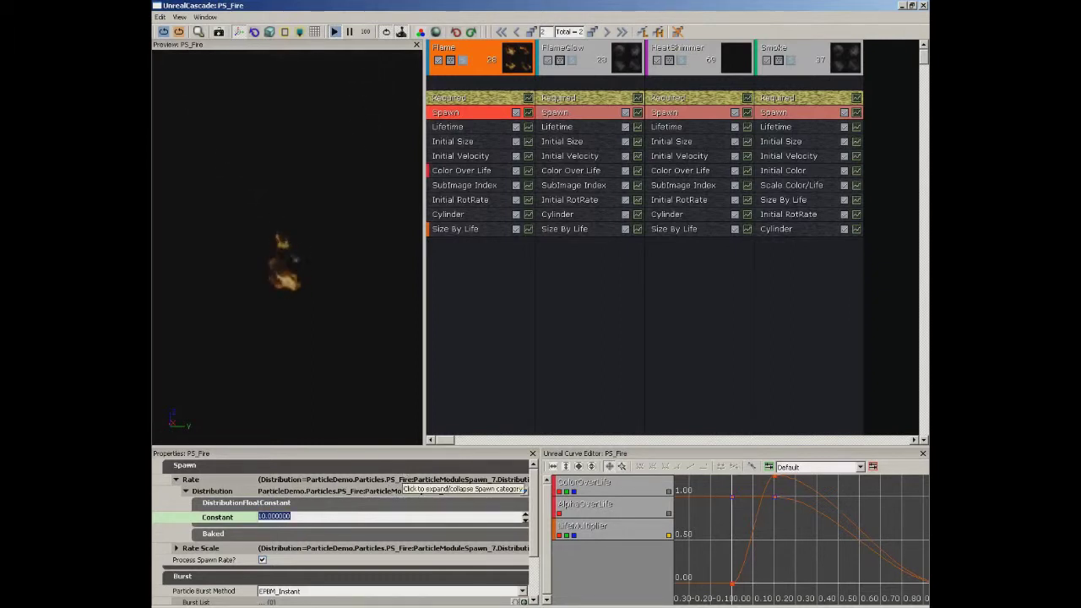
Compare the fire preview between LOD levels 1 and 2.
click(305, 227)
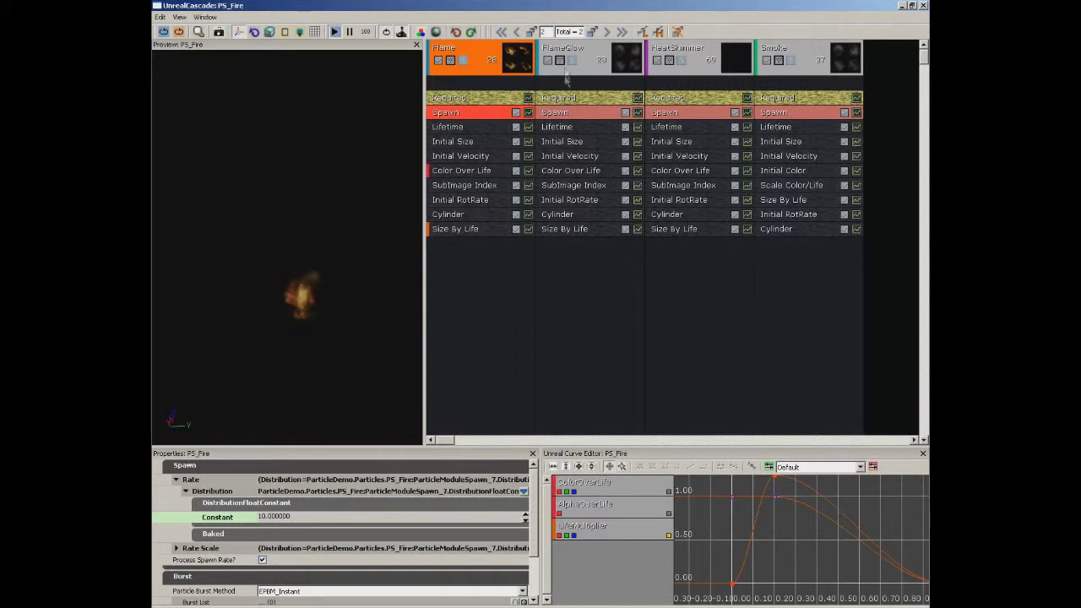
click(516, 31)
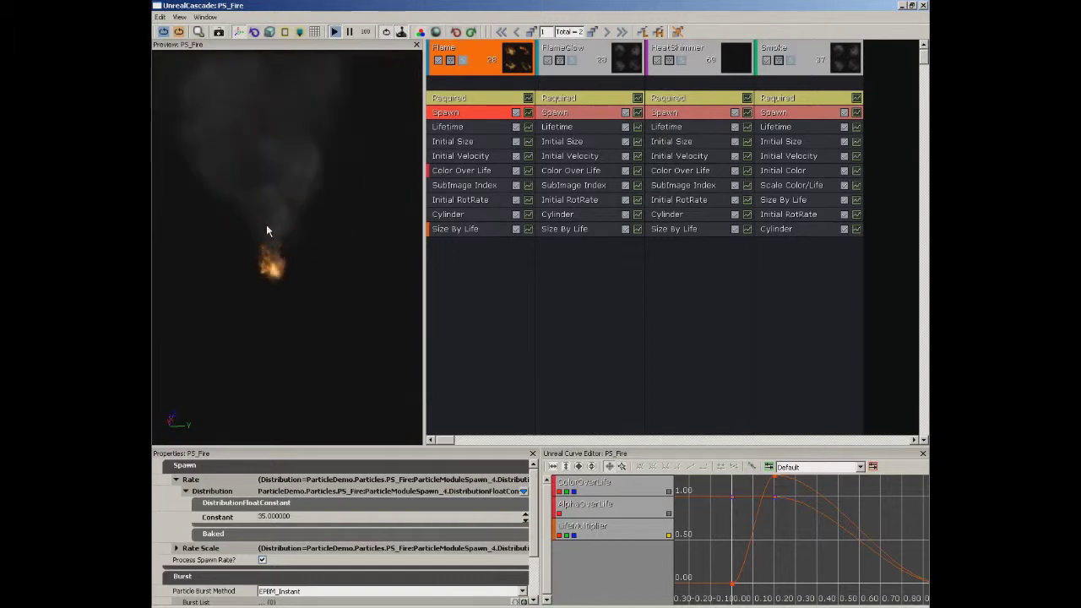
click(608, 31)
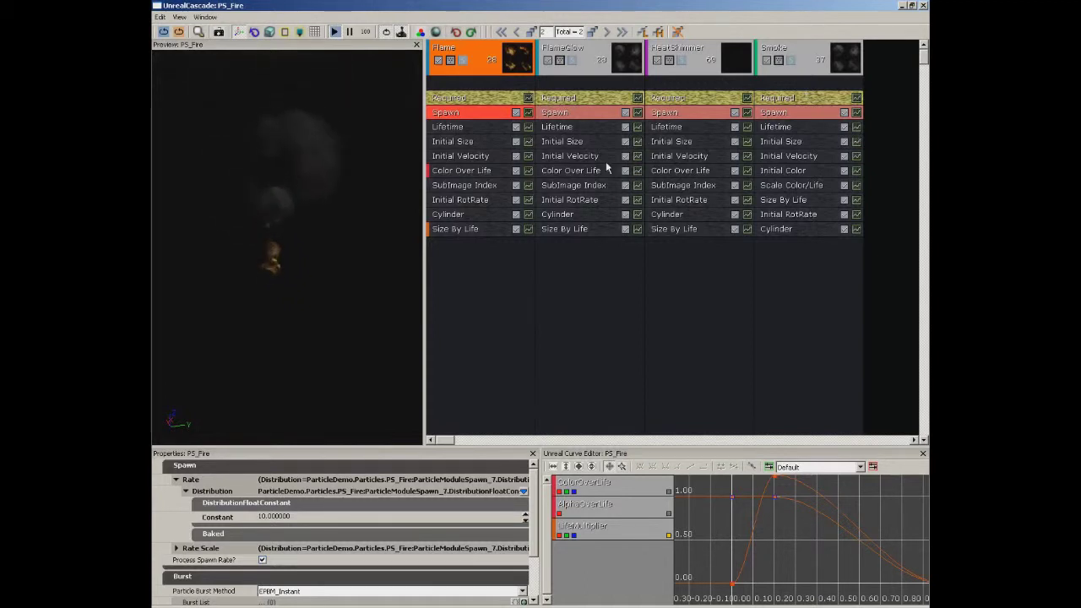
Review the LOD duplicate and share options for the FlameGlow emitter's Lifetime module at LOD level 2.
click(566, 128)
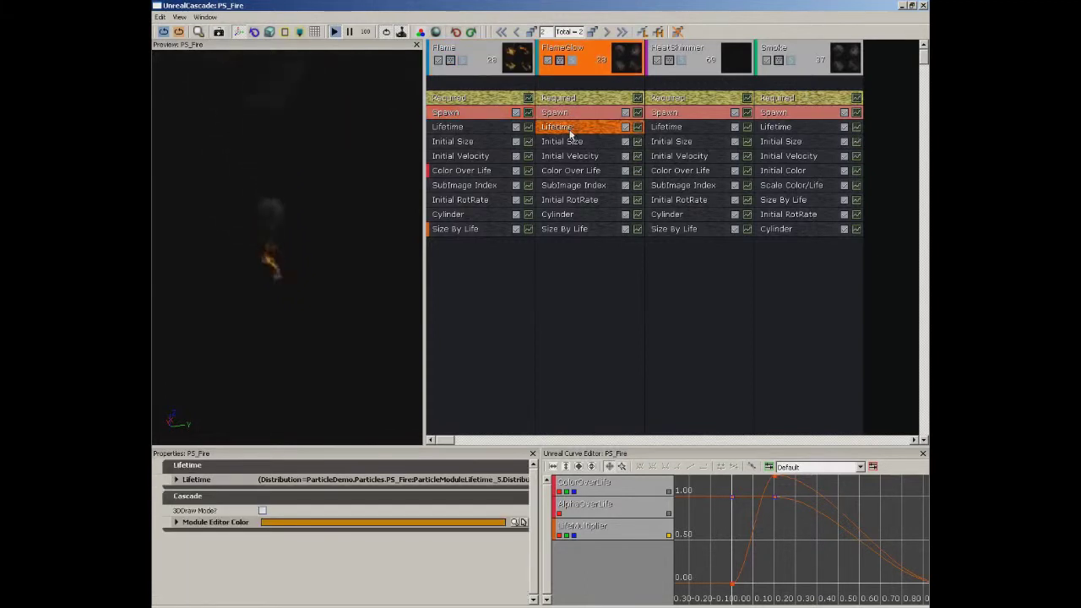
right_click(577, 132)
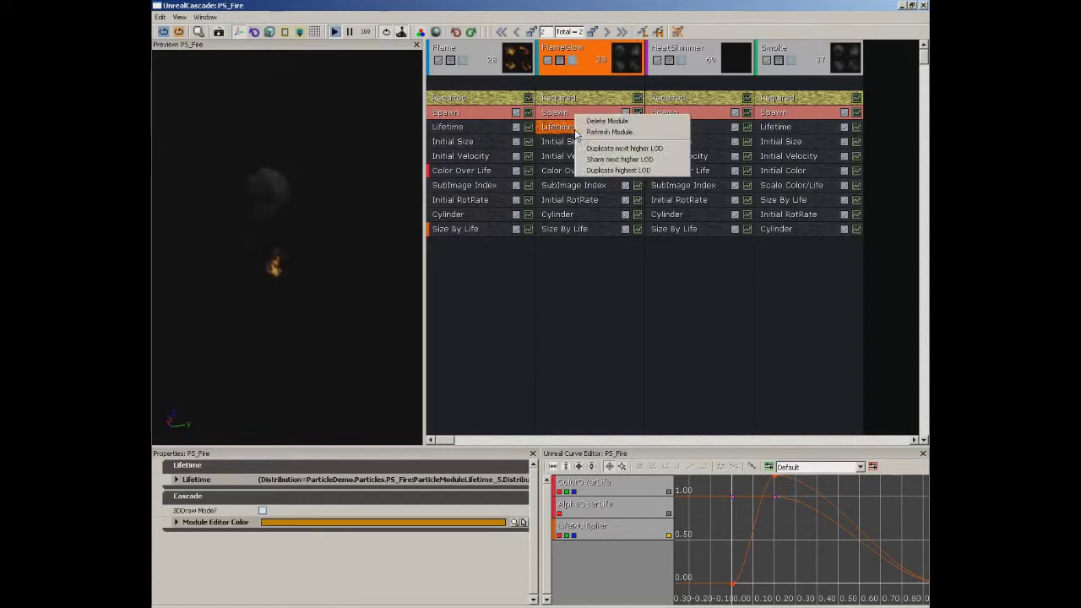
click(621, 150)
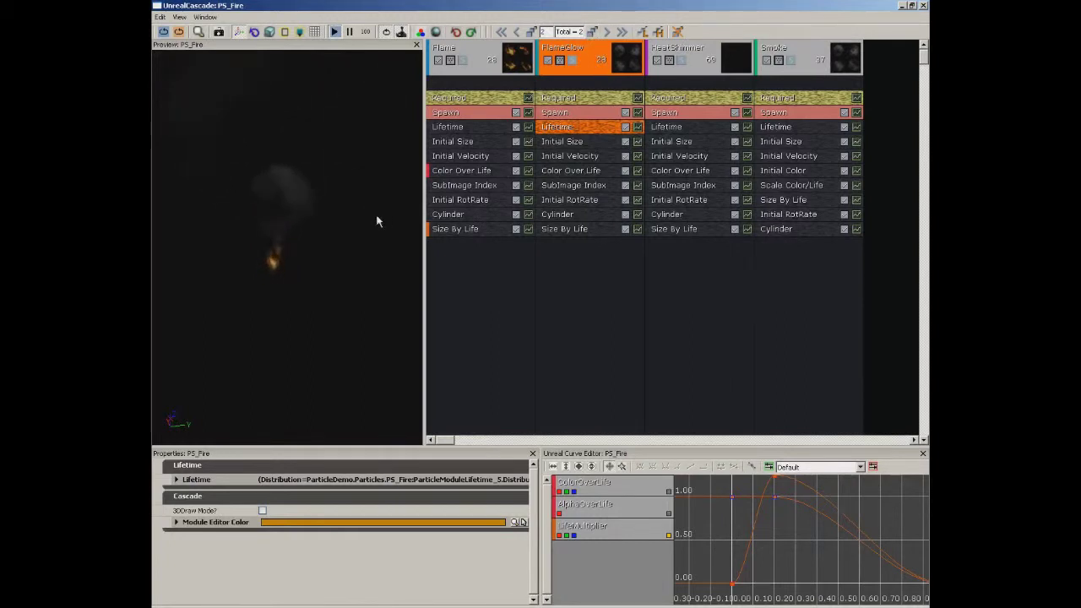
Duplicate the next higher LOD for the Flame emitter's Color Over Life module and compare it with Initial Velocity.
right_click(461, 175)
key(Escape)
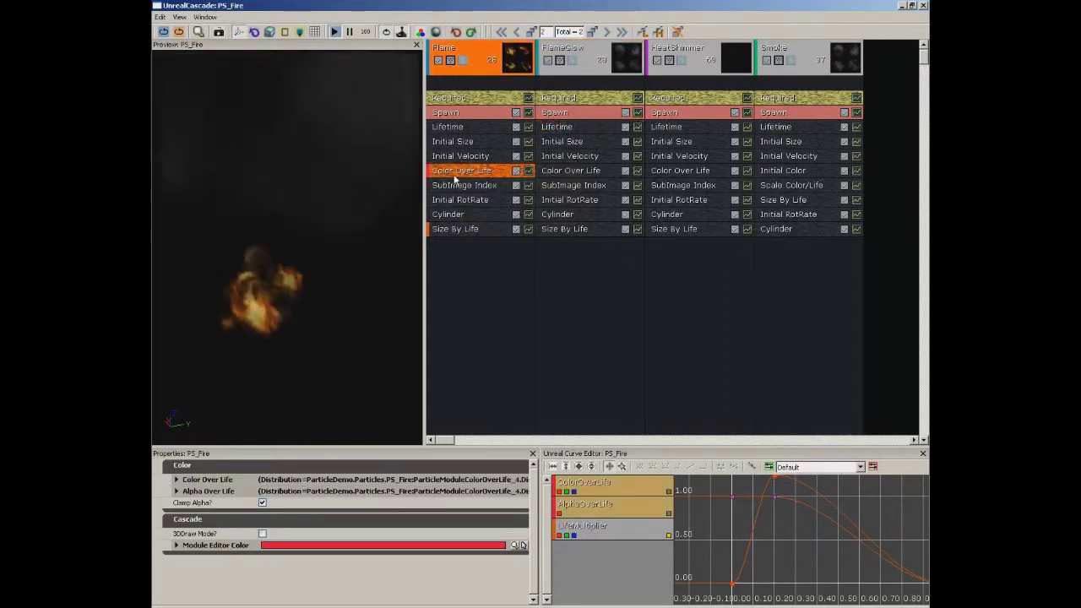
right_click(459, 177)
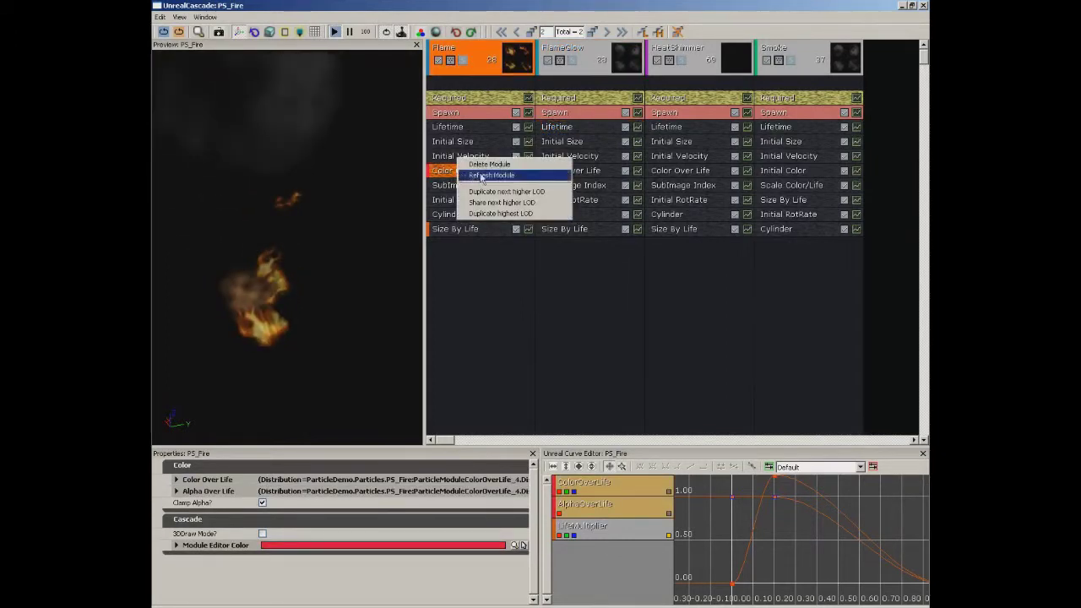
click(530, 193)
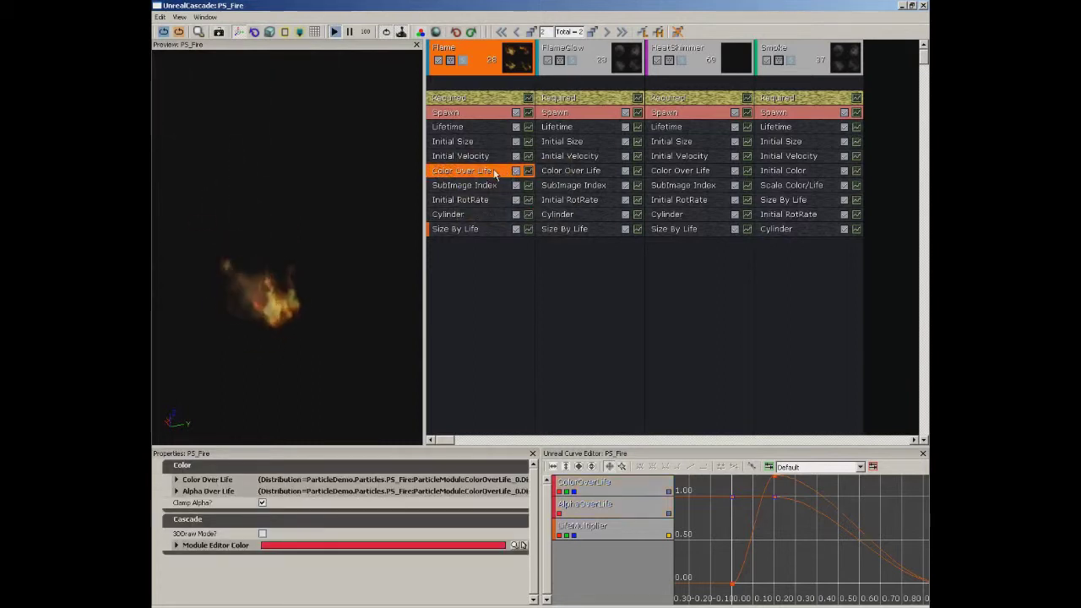
click(478, 157)
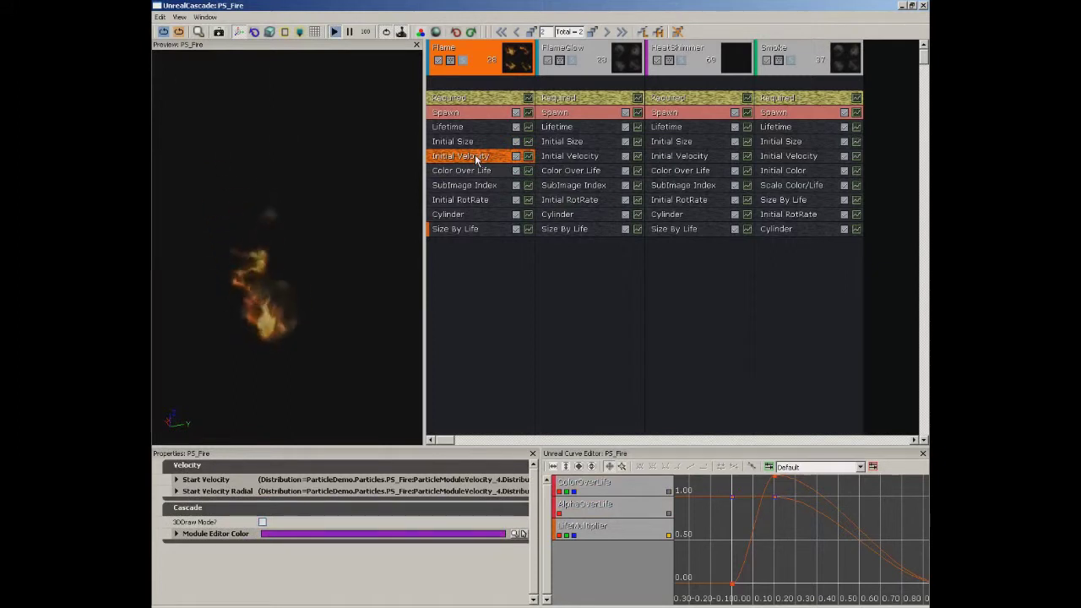
click(483, 171)
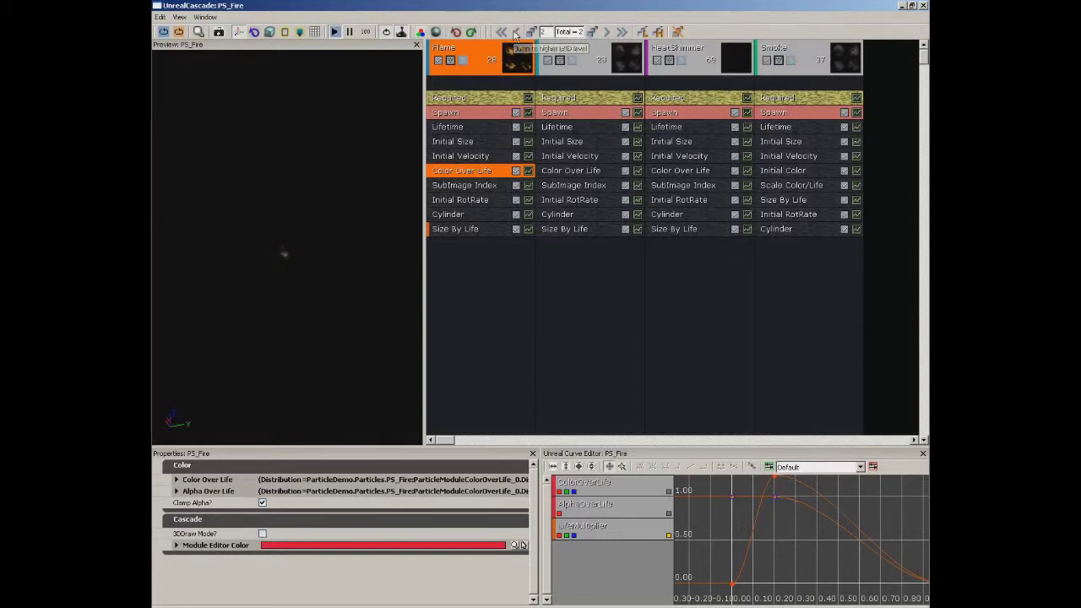
Return to LOD level 1 and expand LODDistances in the particle system's own properties.
click(515, 32)
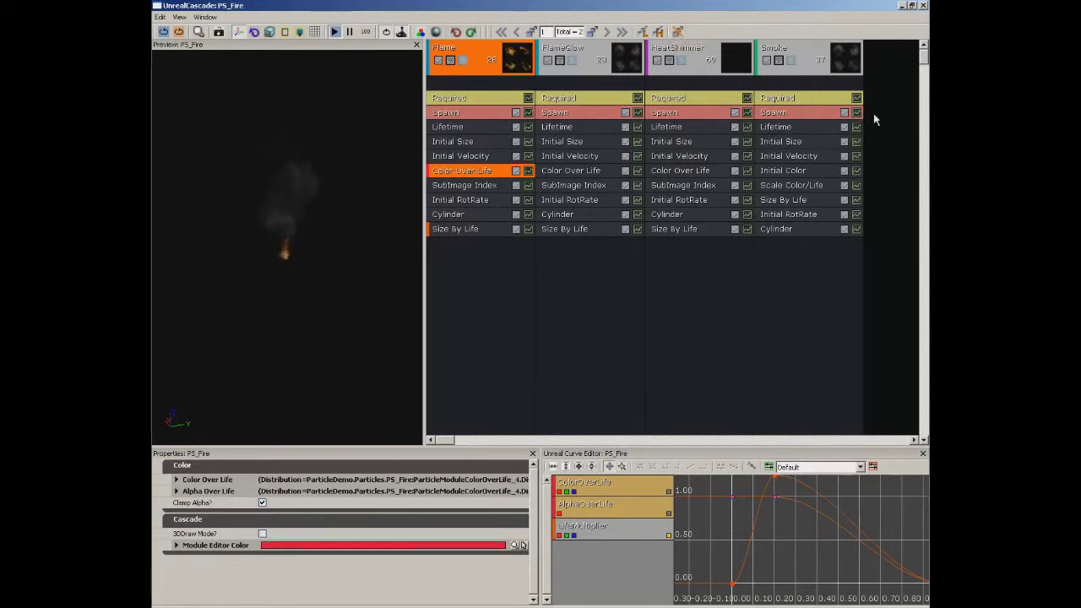
click(890, 176)
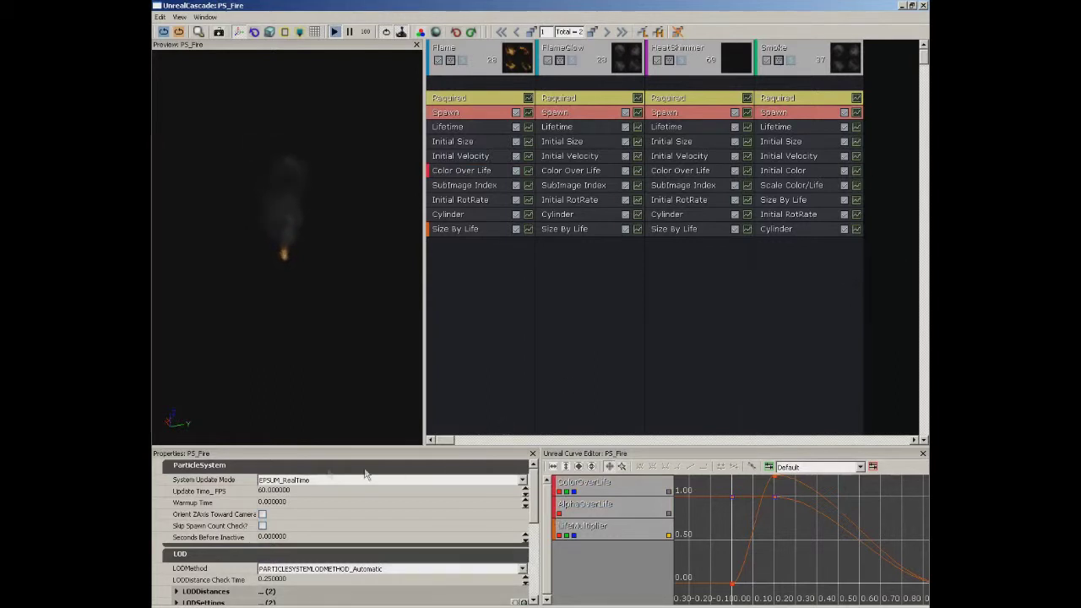
scroll(529, 494, down, 1)
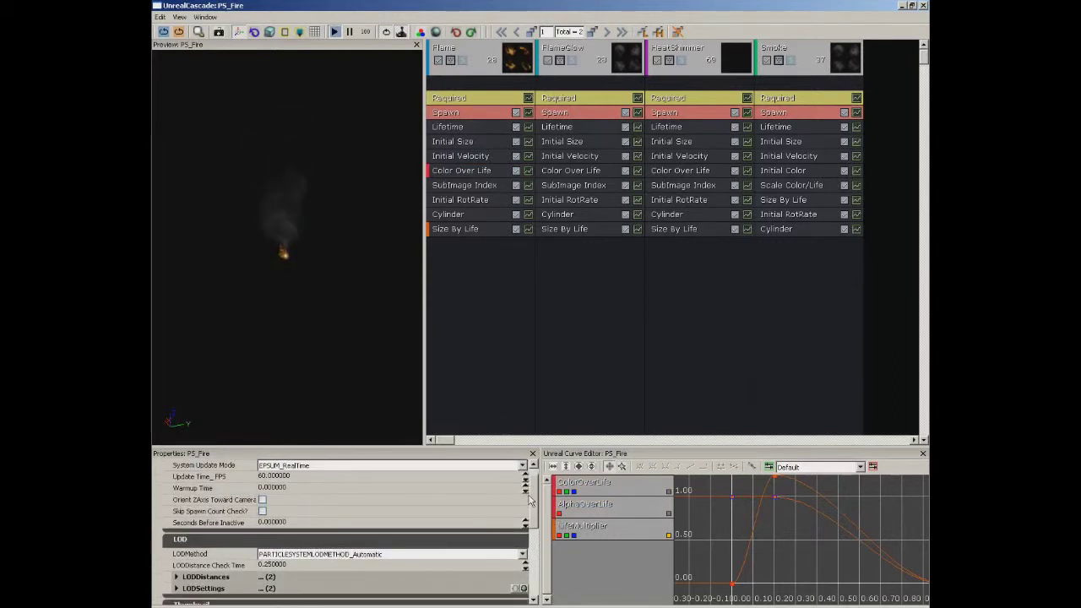
scroll(530, 501, down, 1)
scroll(530, 505, down, 1)
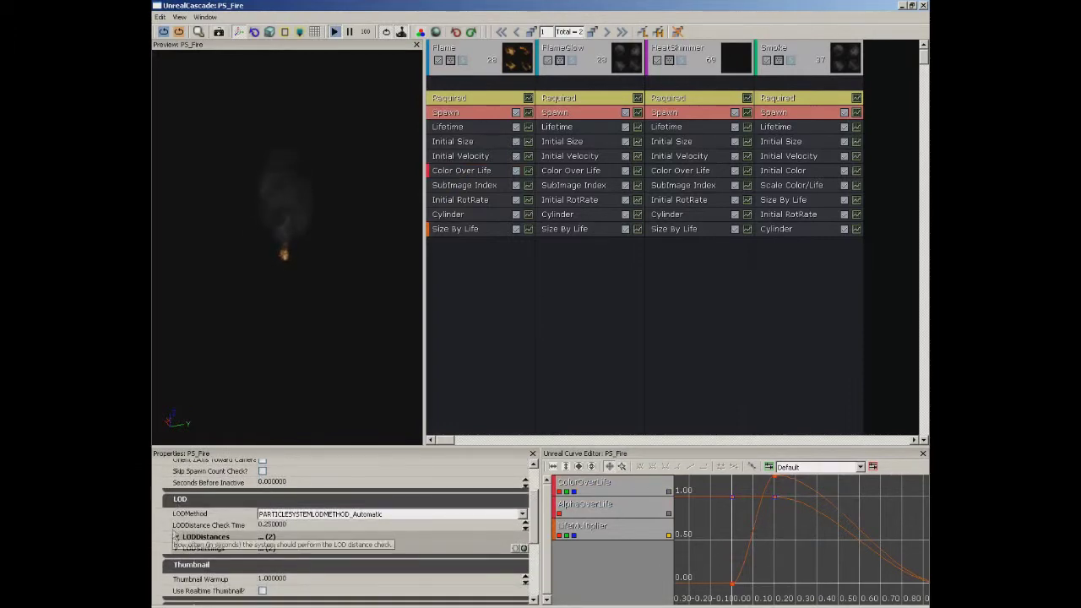
click(177, 535)
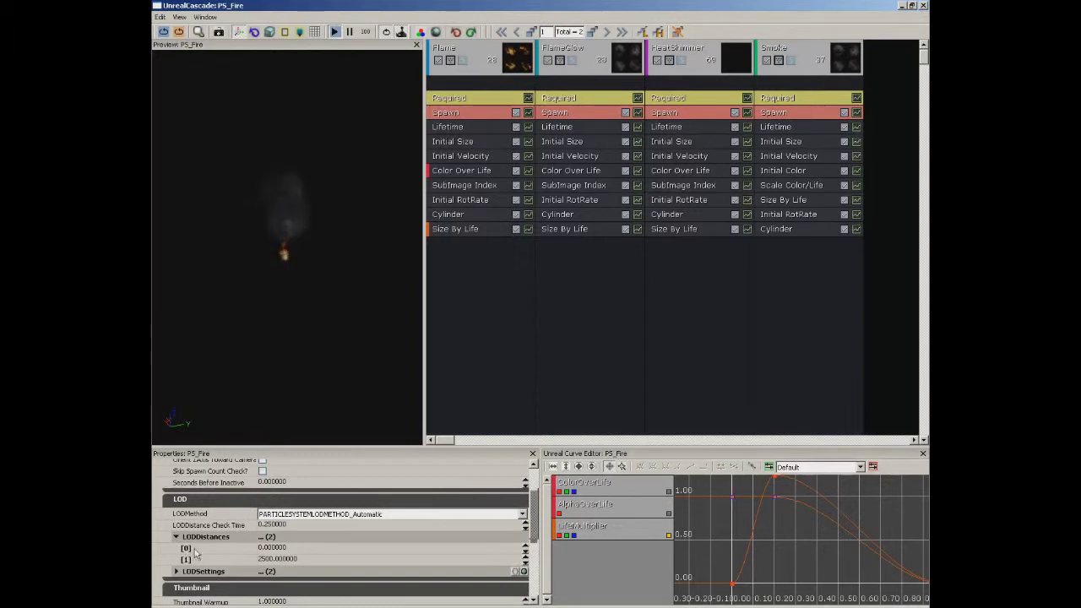
Examine the [0] and [1] LODDistances entries and switch the preview to LOD level 2.
click(283, 548)
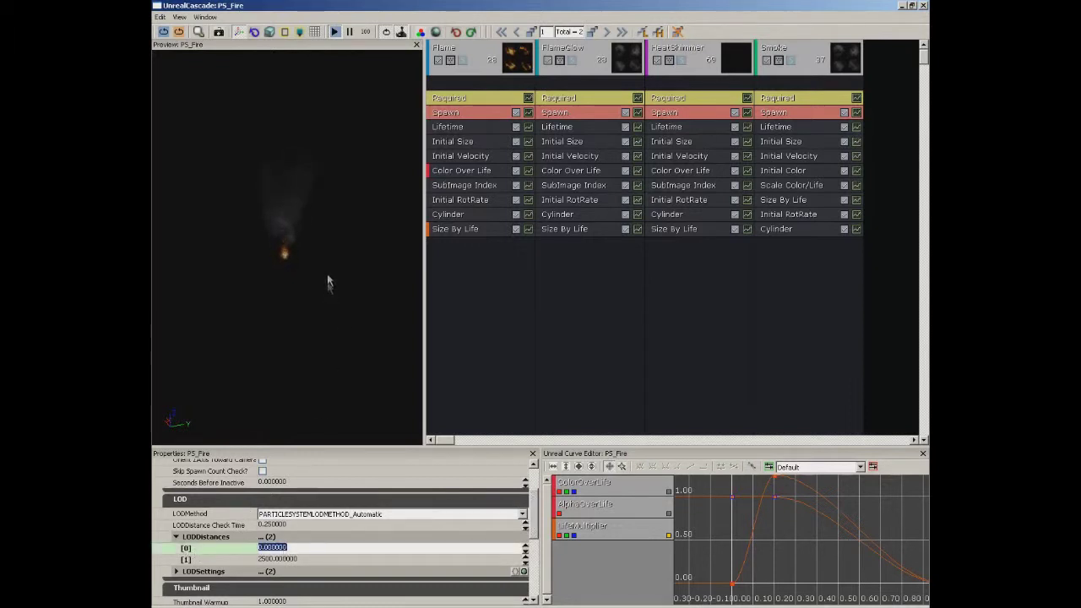
key(Return)
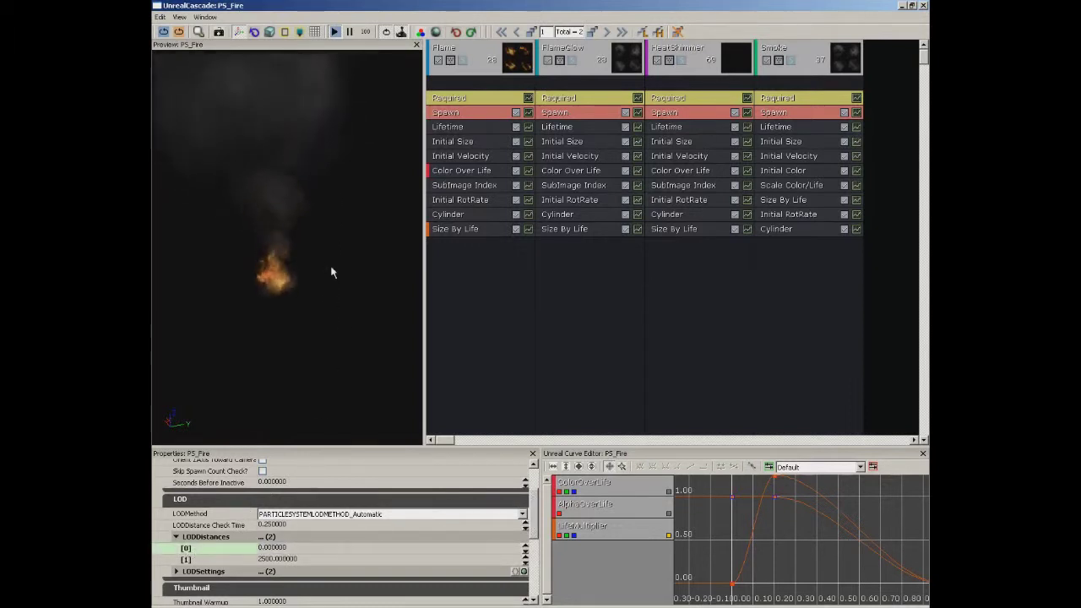
click(287, 559)
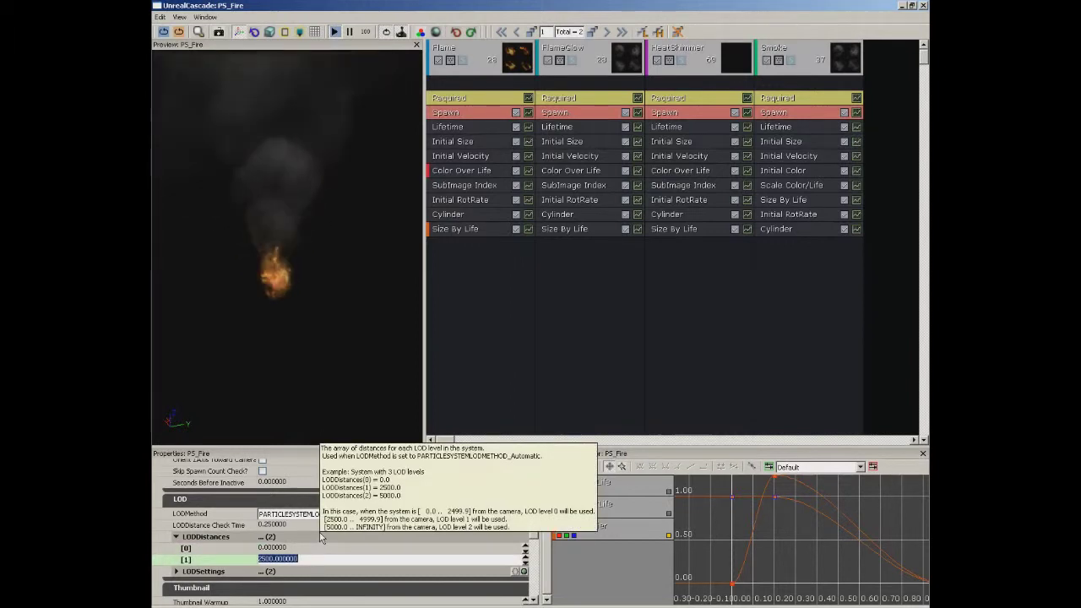
click(607, 31)
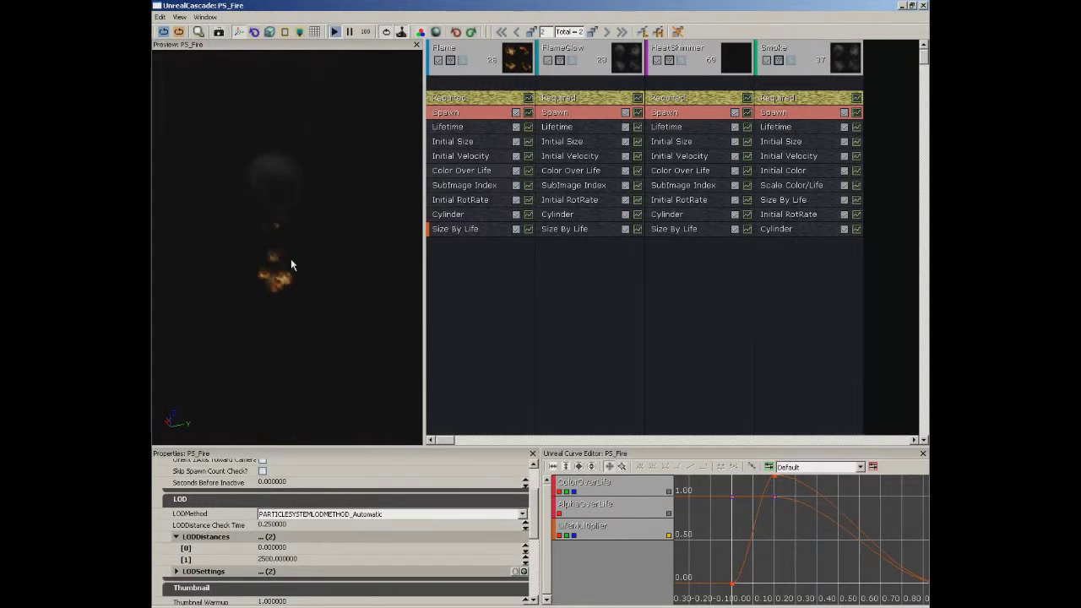
Try a distance of 512 for LODDistances entry [1], and set it back to 2500.
click(296, 559)
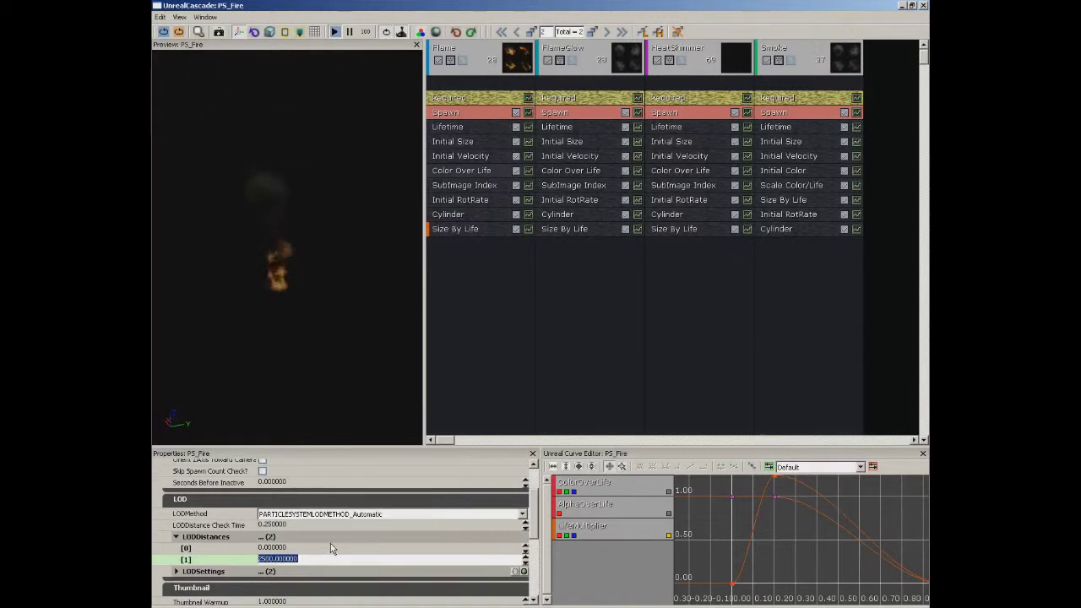
text(512)
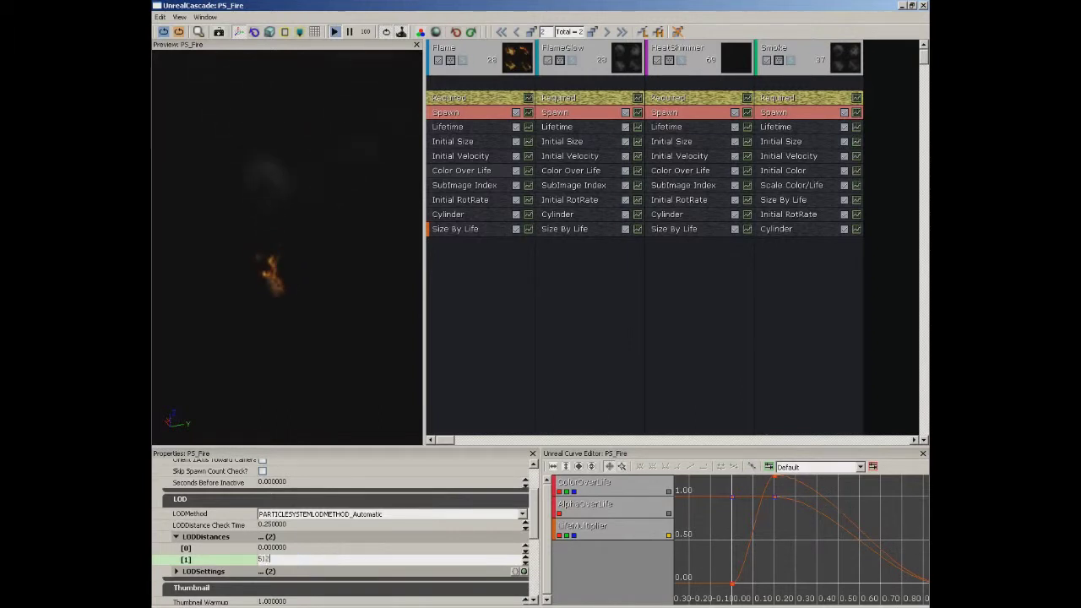
key(Return)
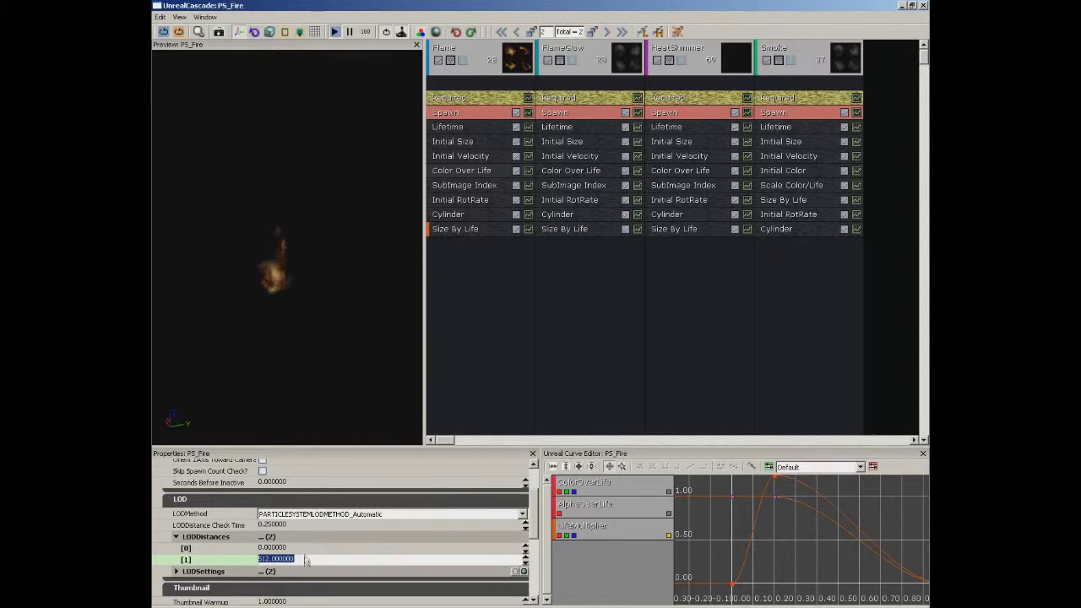
mouse_move(288, 545)
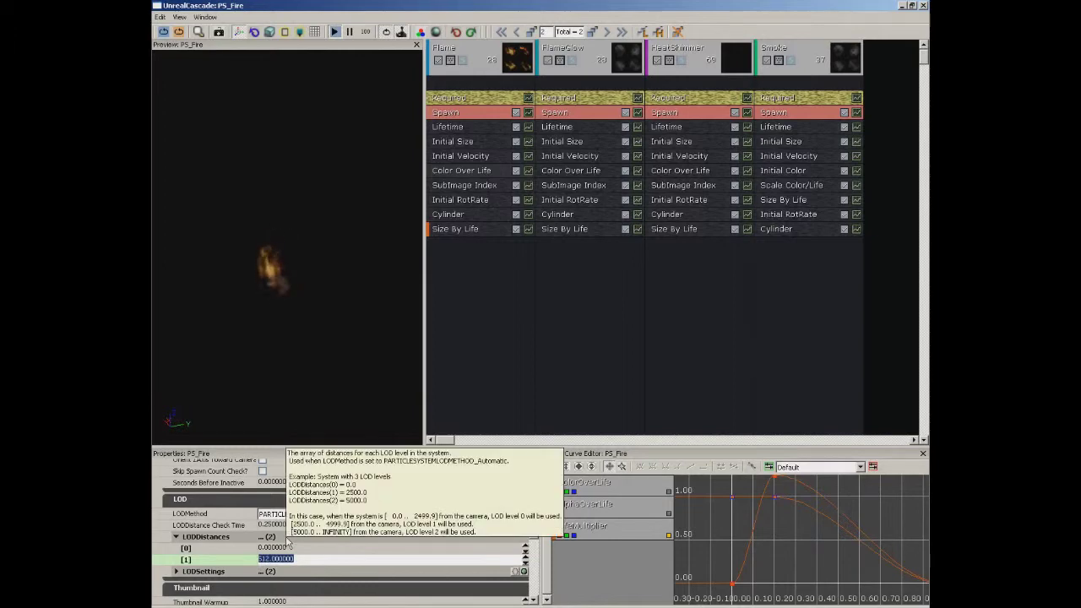
text(2500)
key(Return)
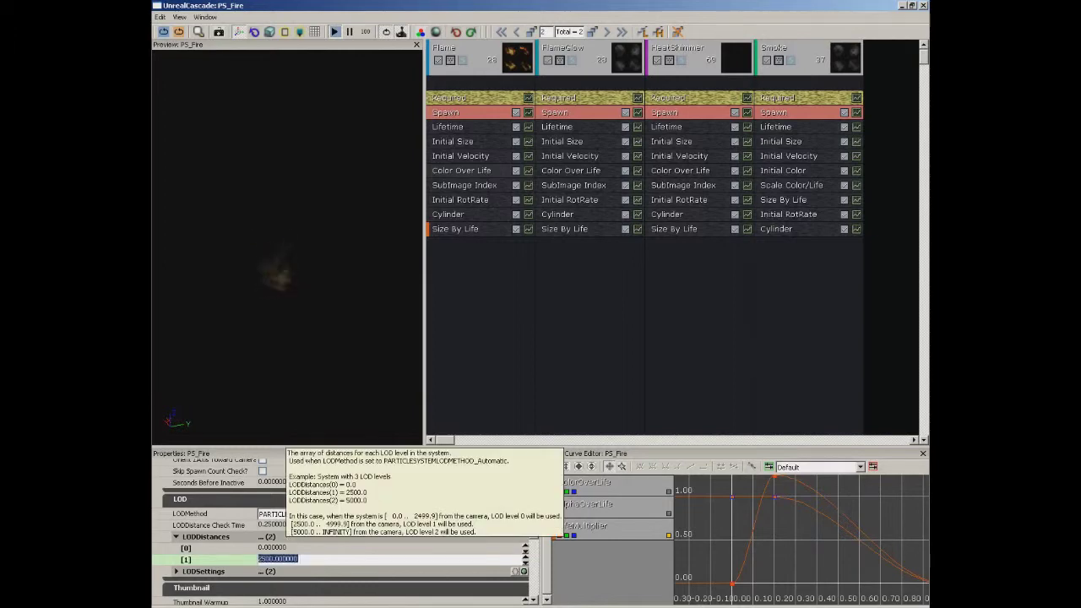
Switch back to LOD level 1 and review the module types available for the FlameGlow emitter.
click(387, 334)
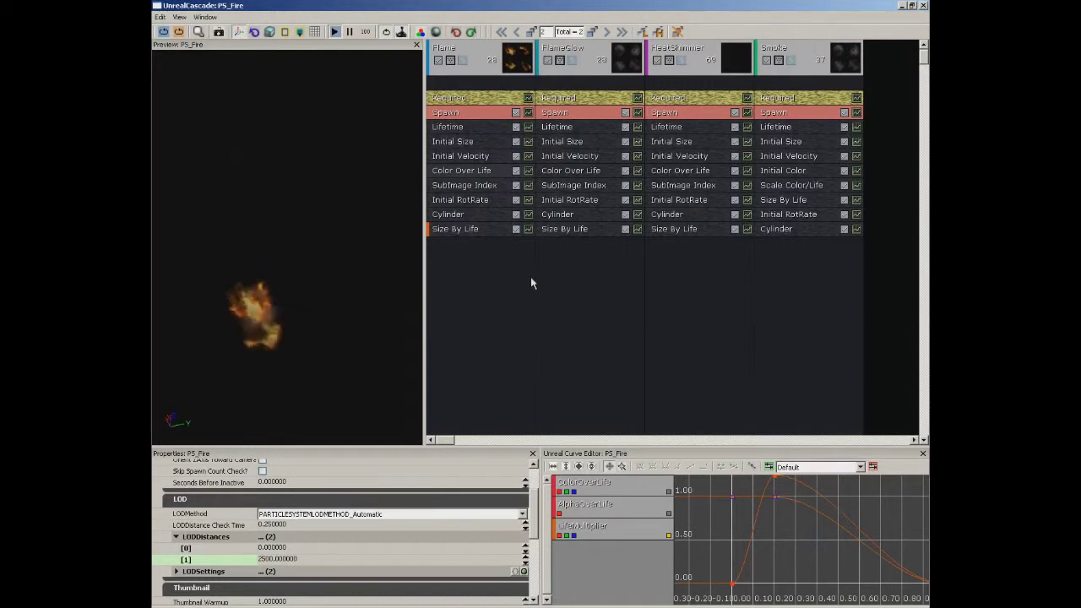
click(516, 31)
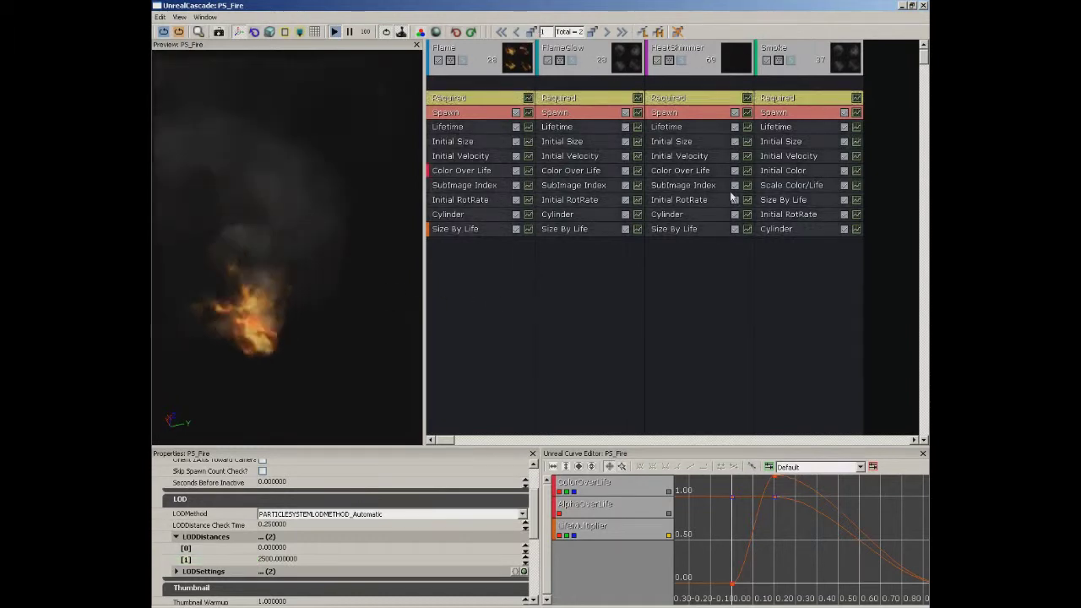
right_click(574, 242)
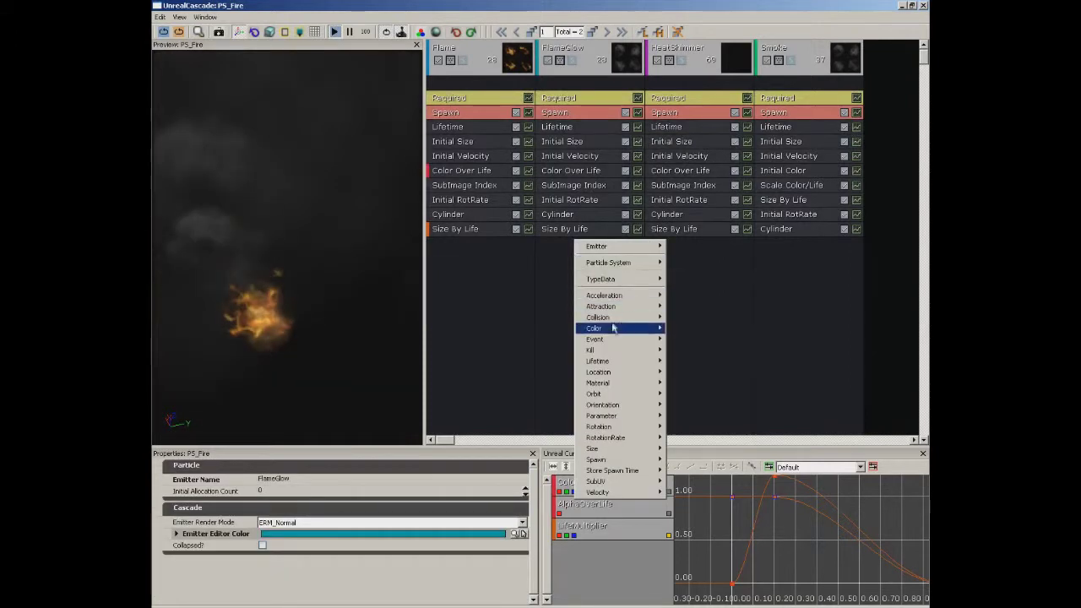
click(520, 362)
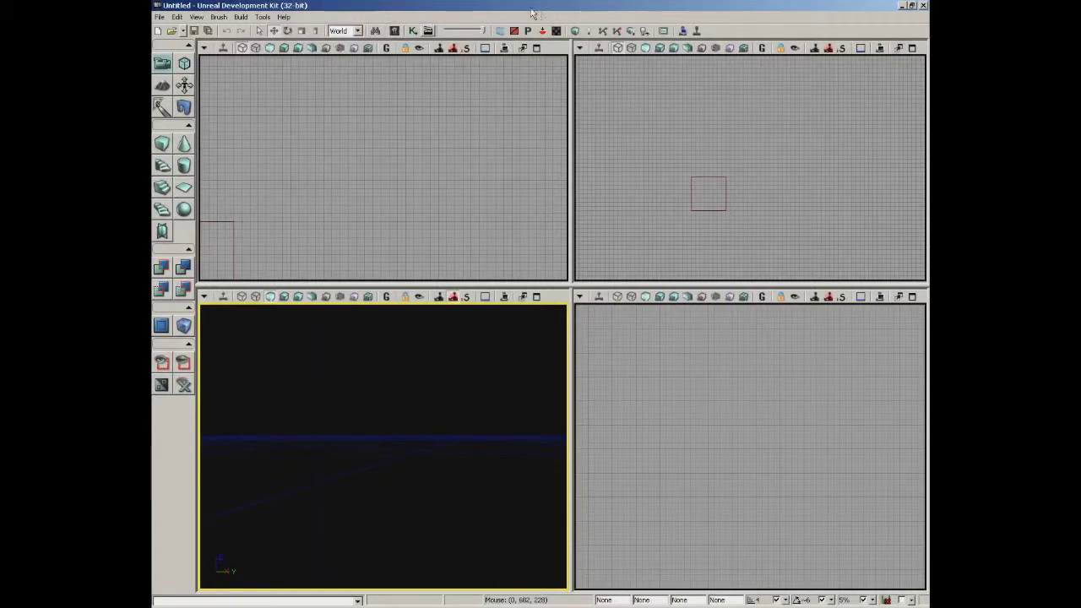
Open the Content Browser in Unreal Development Kit, examine the fire_2x2 texture, and select the M_Fire material.
click(397, 31)
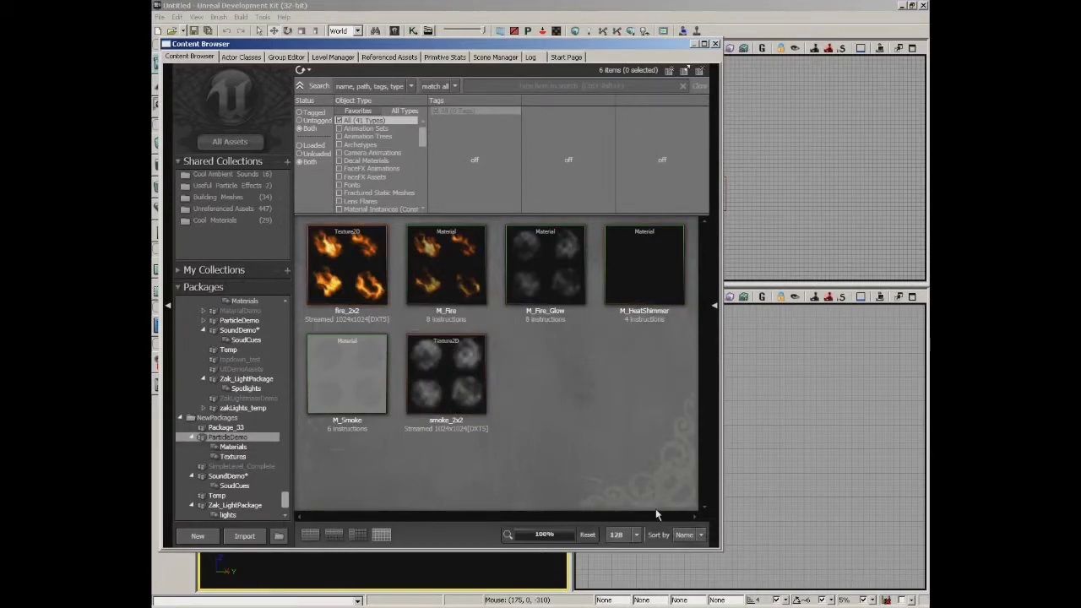
click(358, 270)
double_click(358, 270)
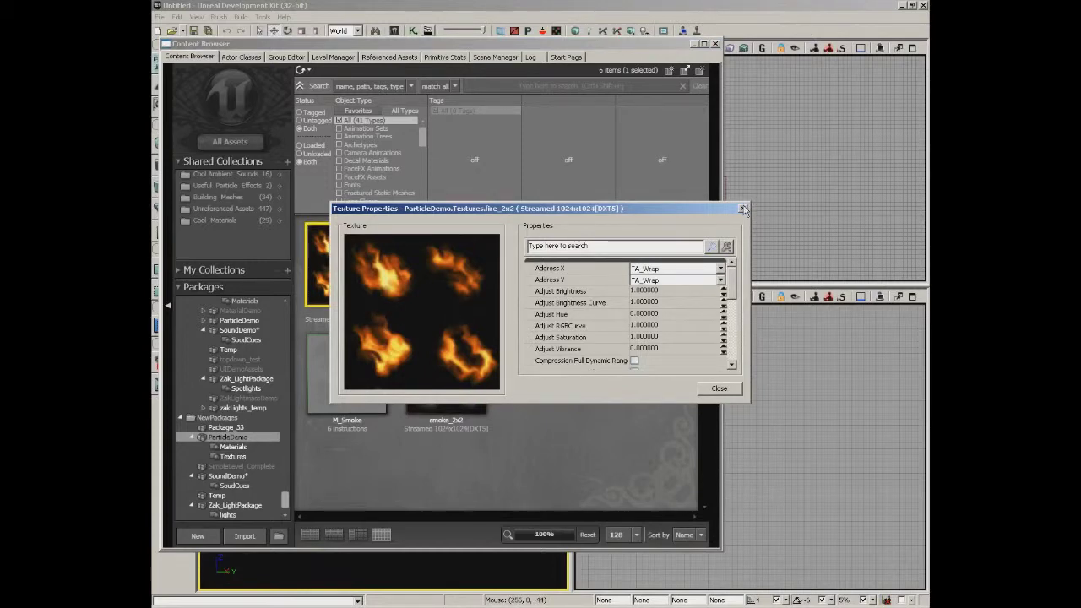
click(743, 209)
click(461, 258)
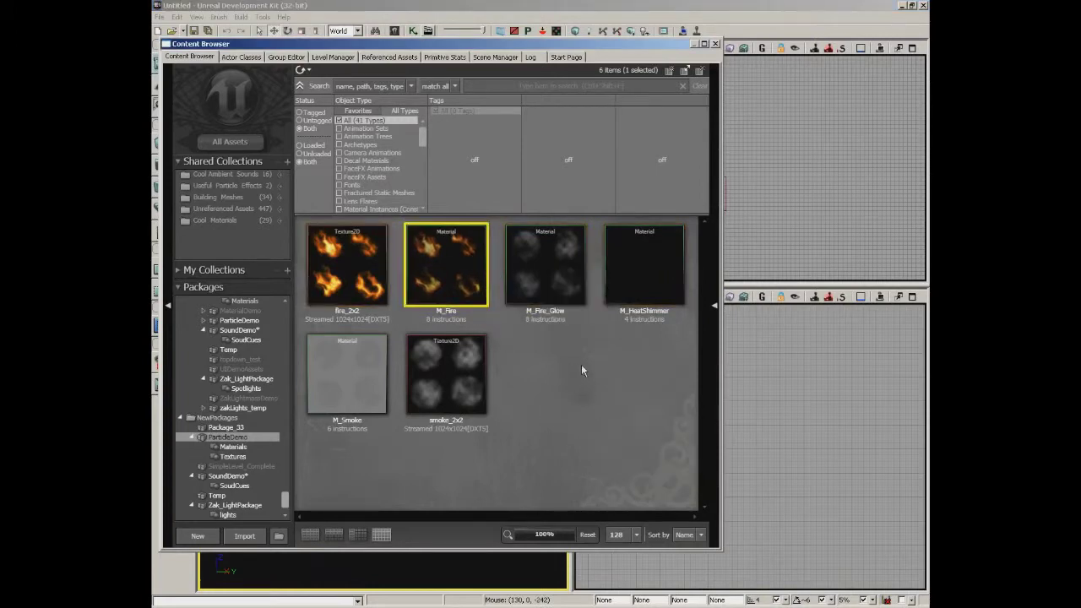
Examine the smoke_2x2 texture in its properties window and reselect the M_Fire material.
click(462, 388)
double_click(462, 390)
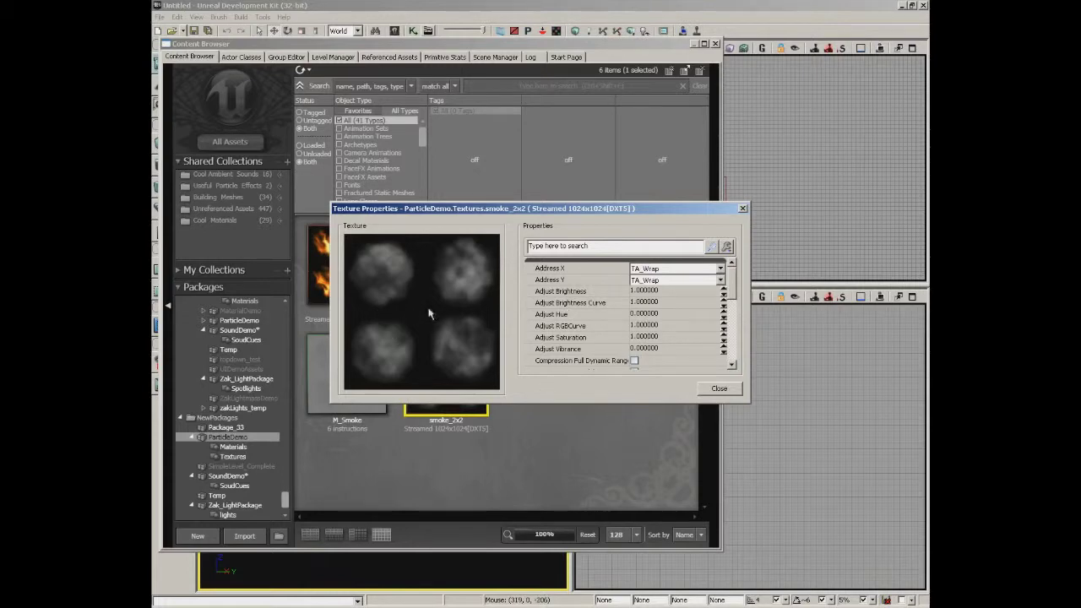
click(743, 209)
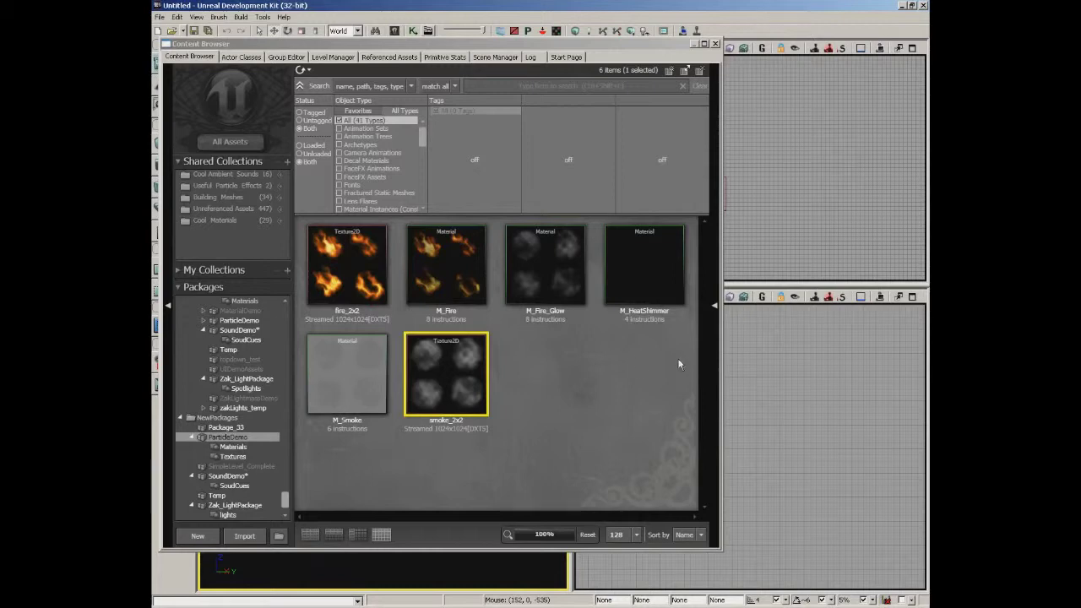
click(456, 279)
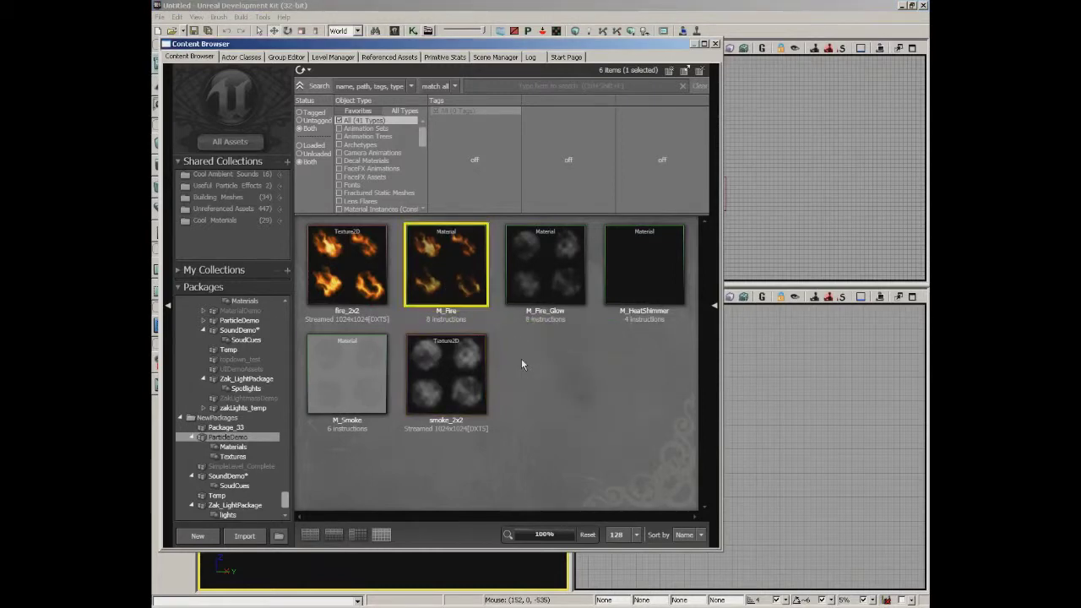
Open the M_Fire material, preview it on a plane, and examine its blend mode, lighting model and particle usage flags.
double_click(456, 276)
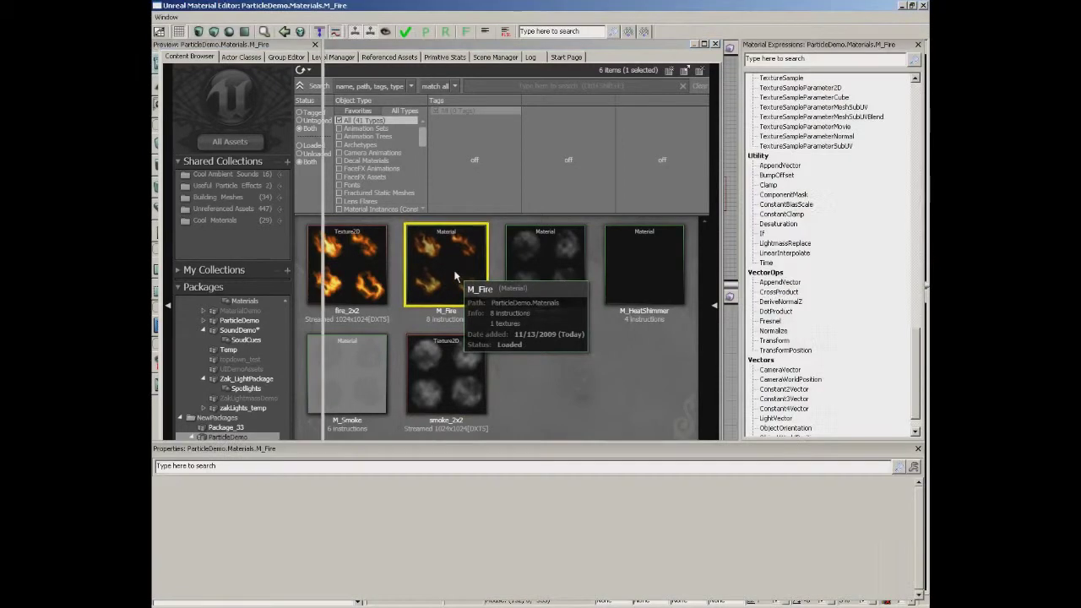
click(247, 33)
drag(241, 211, 240, 283)
drag(512, 209, 551, 241)
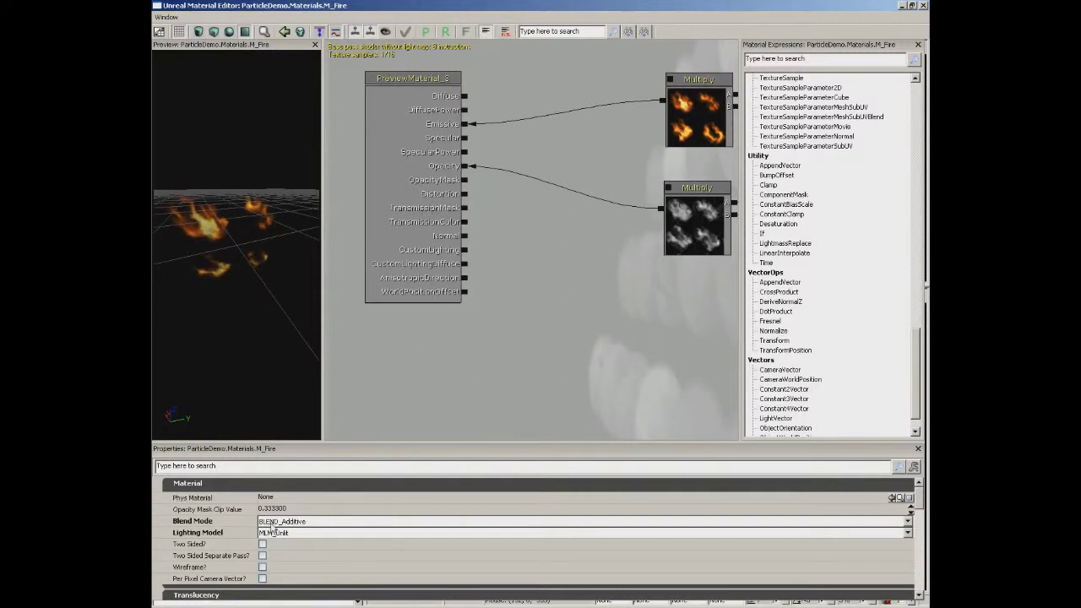
drag(918, 506, 919, 548)
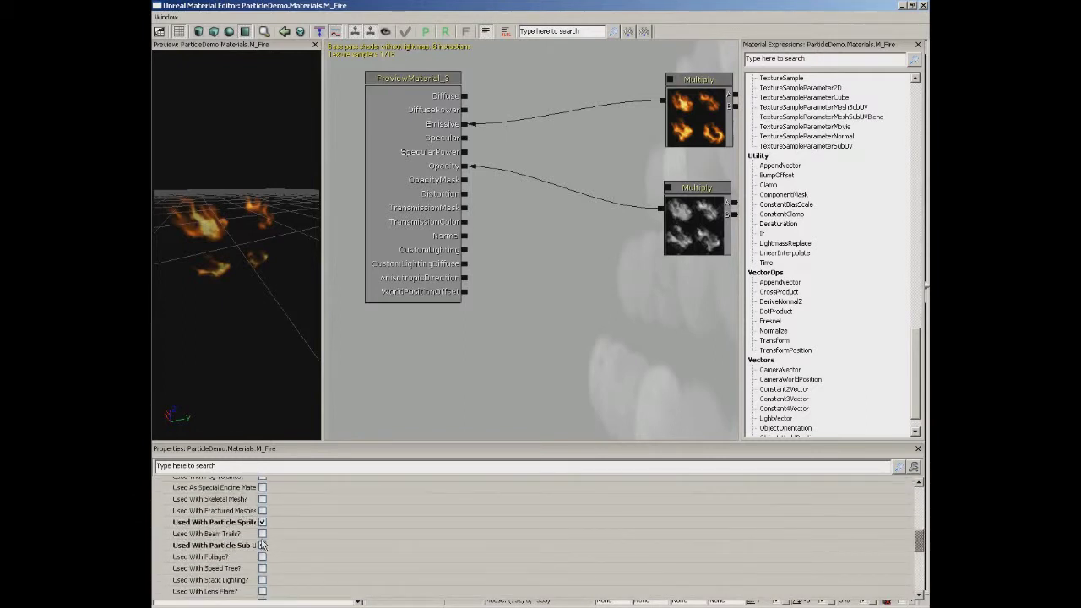
drag(261, 538, 282, 538)
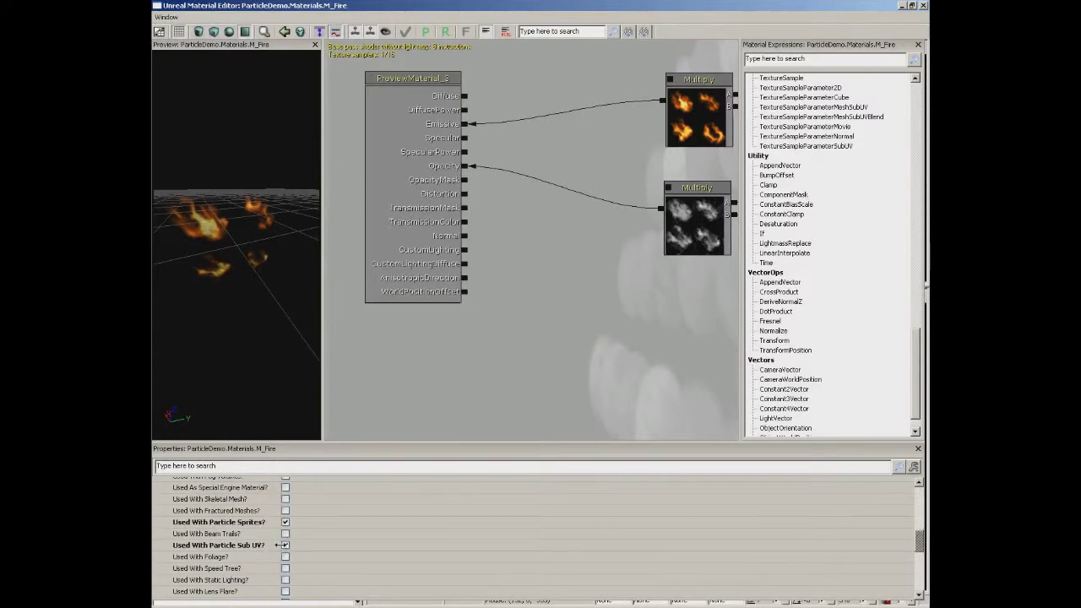
Examine how M_Fire's Particle SubUV and Vertex Color nodes are multiplied into Emissive and Opacity, and close the material.
drag(650, 304, 471, 340)
click(663, 162)
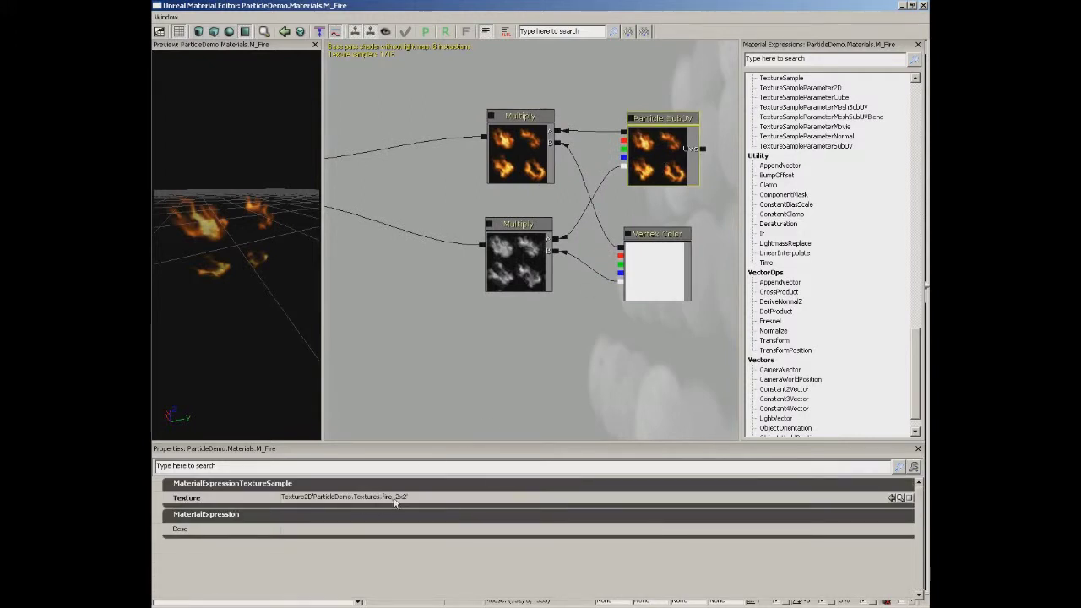
click(651, 255)
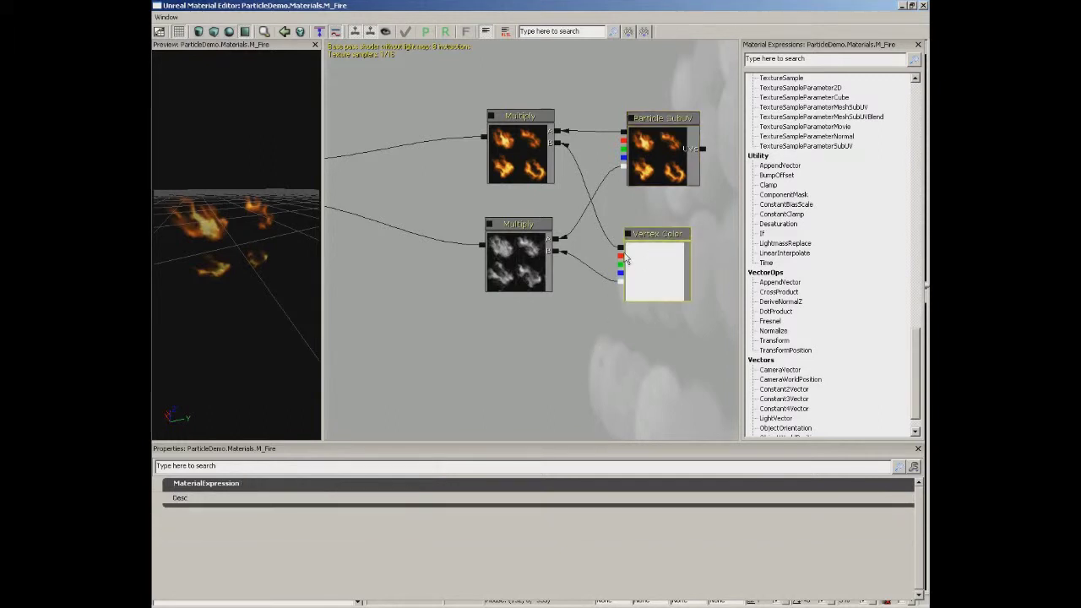
click(533, 138)
click(647, 168)
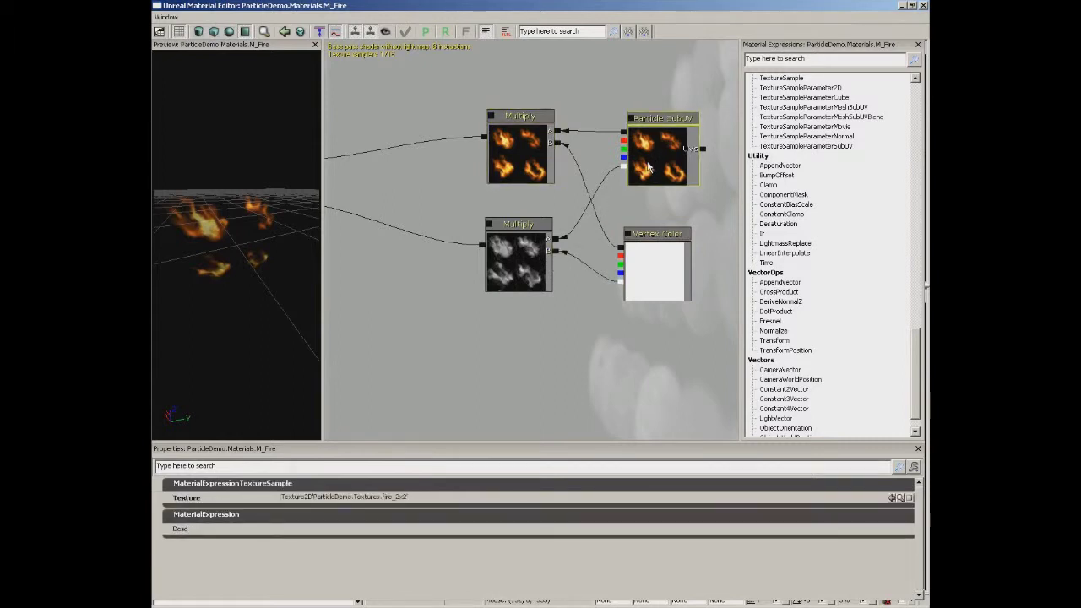
click(531, 262)
drag(427, 315, 564, 335)
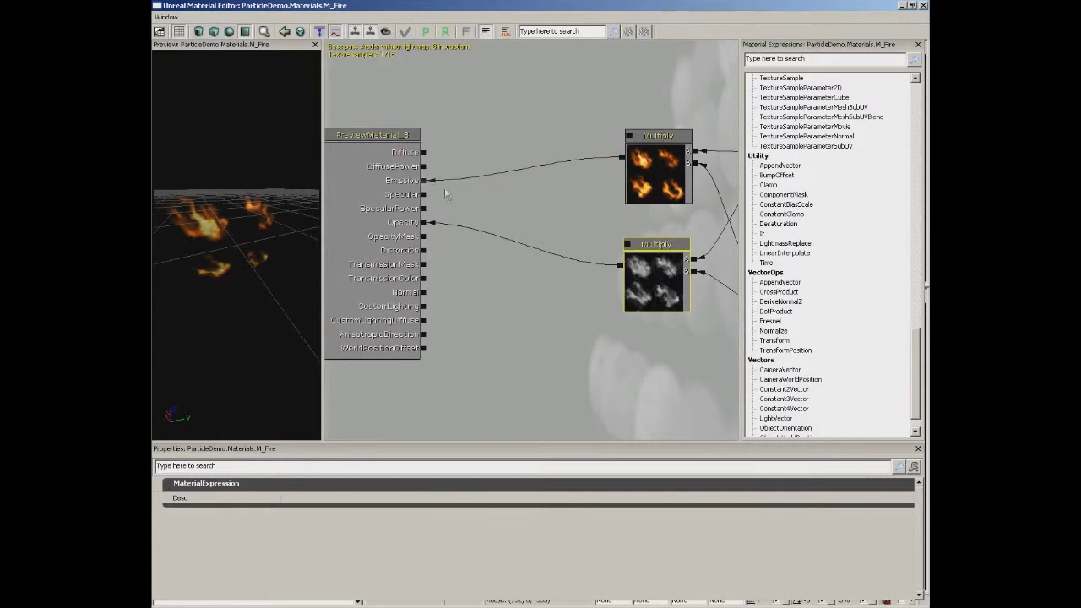
mouse_move(278, 254)
mouse_down()
mouse_move(230, 231)
mouse_move(259, 251)
mouse_up()
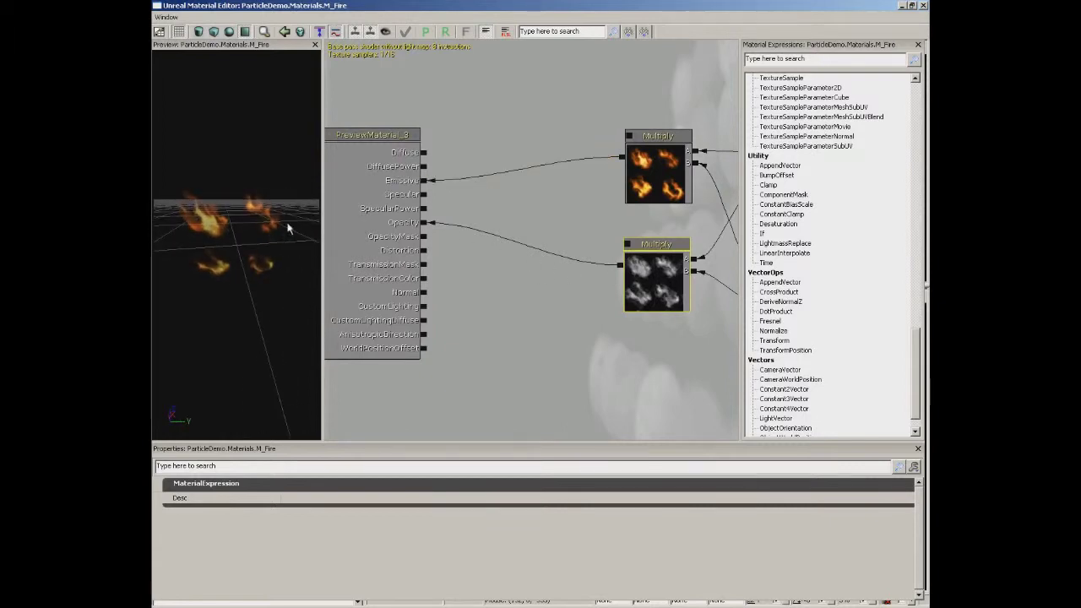
click(923, 5)
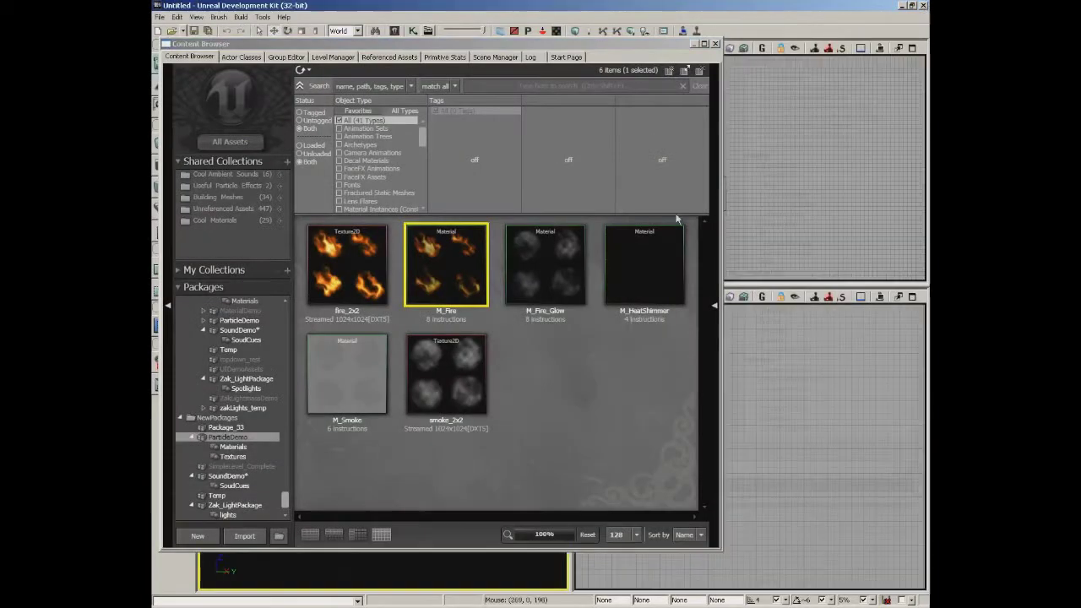
Open the M_Fire_Glow material, examine its node network and the texture in its Particle SubUV node, and close it.
double_click(555, 267)
drag(554, 274, 416, 316)
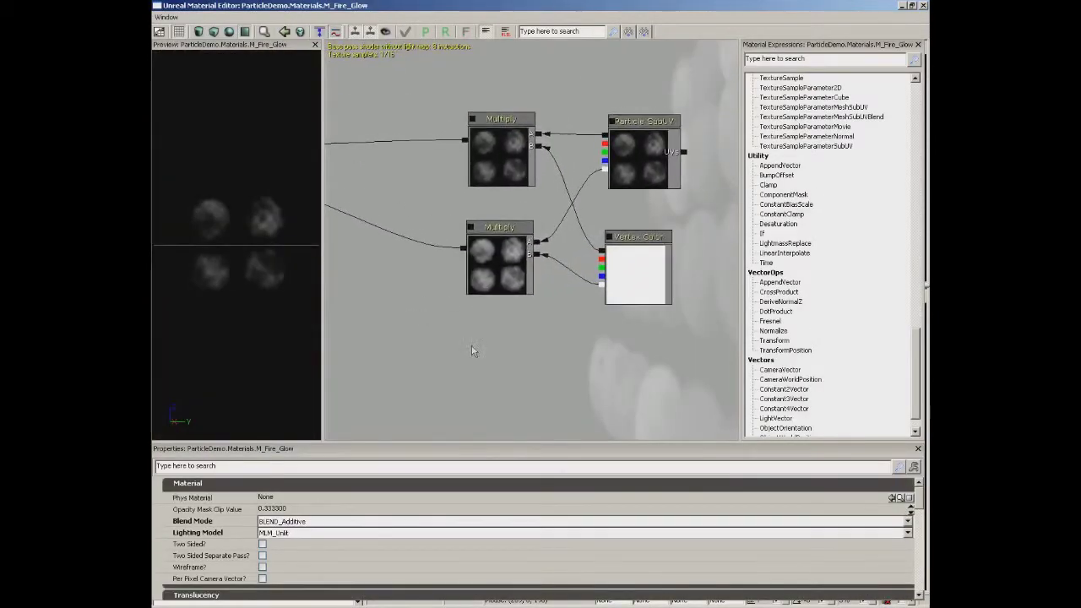
drag(497, 352, 525, 350)
click(661, 171)
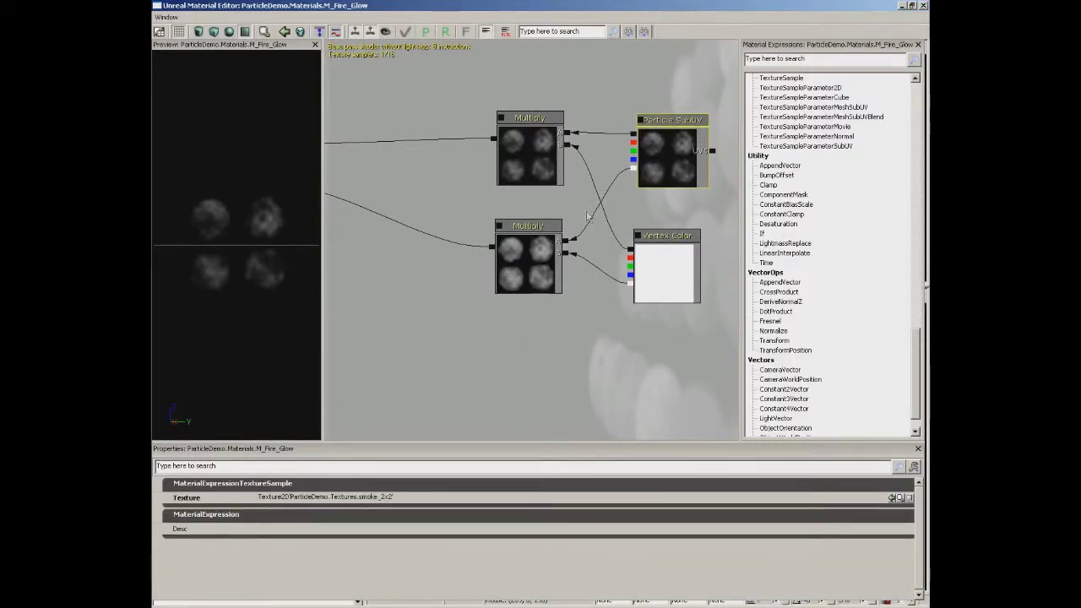
click(923, 5)
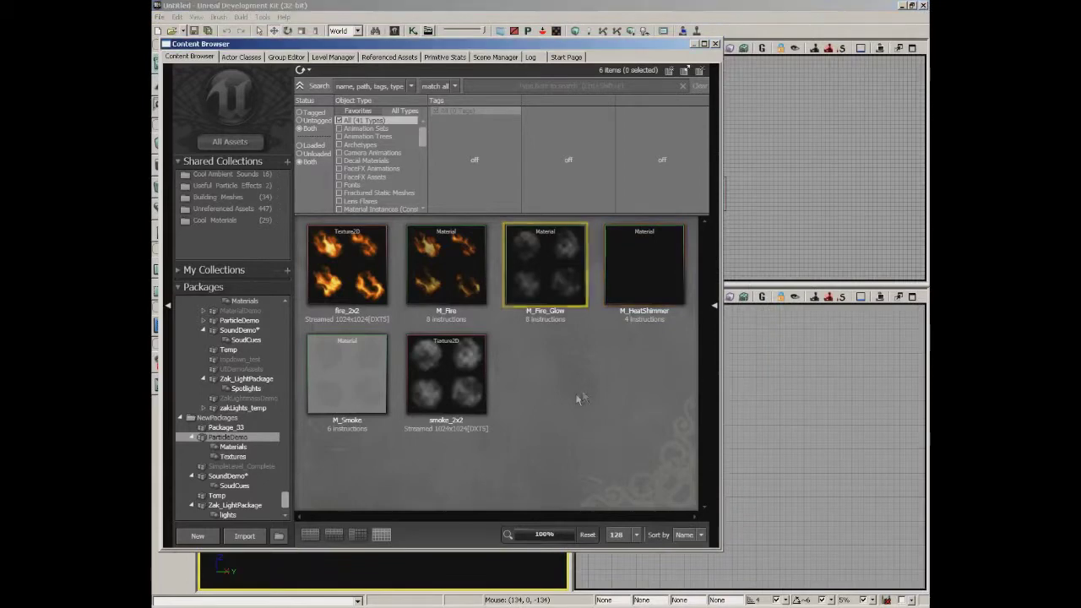
Open the M_Smoke material and review its blend mode options, lighting model and particle usage flags.
click(368, 389)
double_click(360, 377)
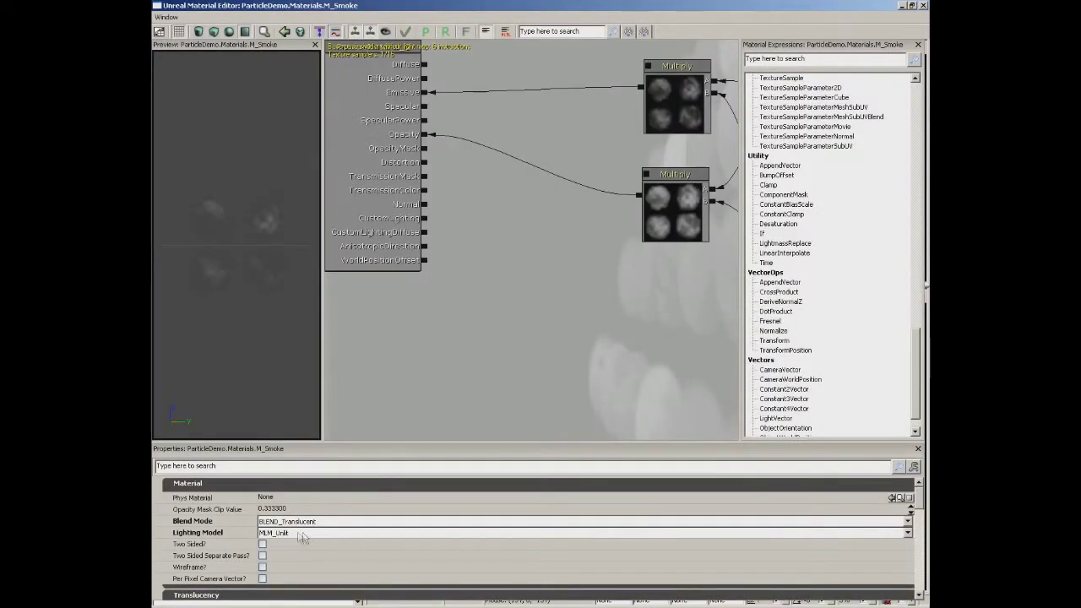
click(296, 532)
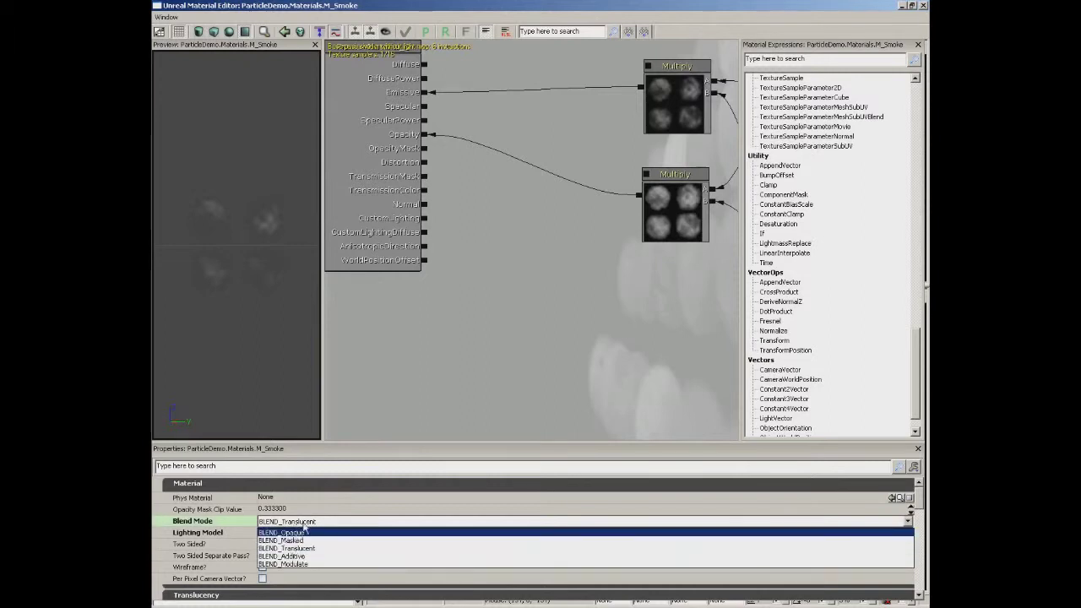
click(307, 531)
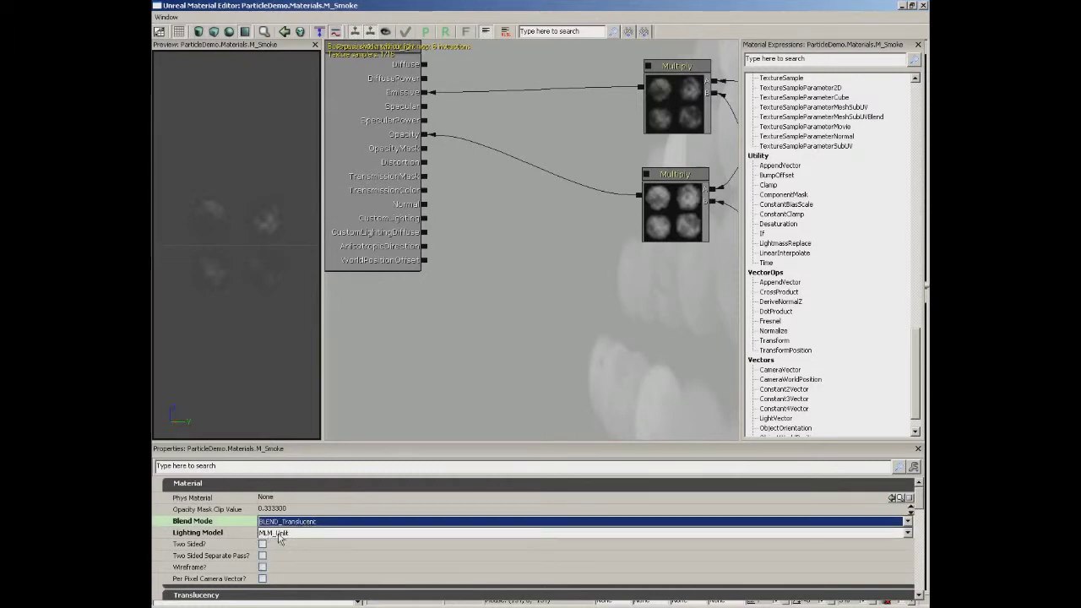
drag(920, 506, 919, 542)
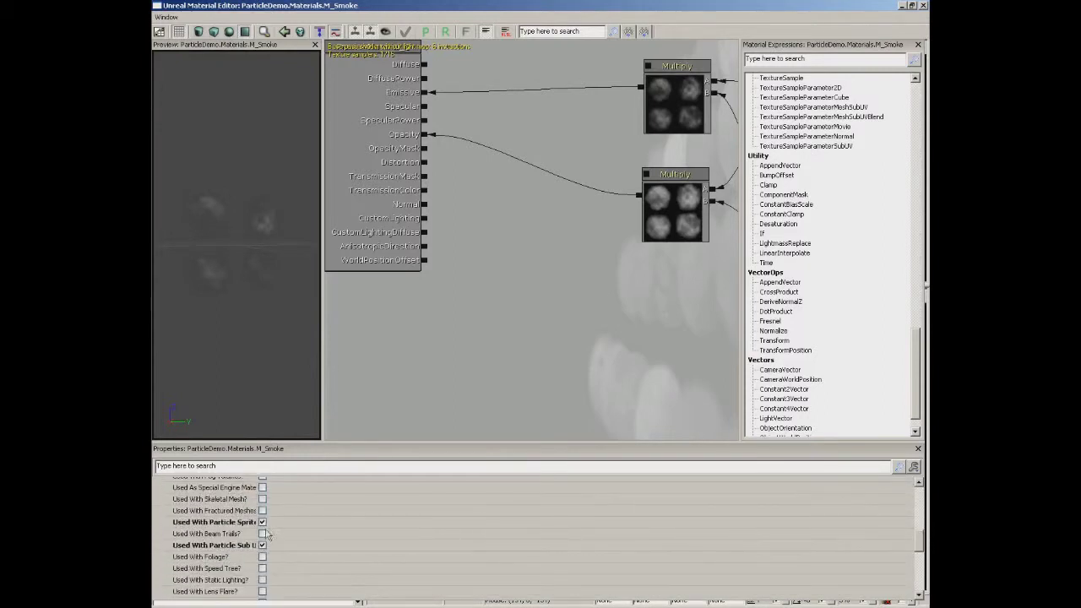
drag(256, 530, 296, 536)
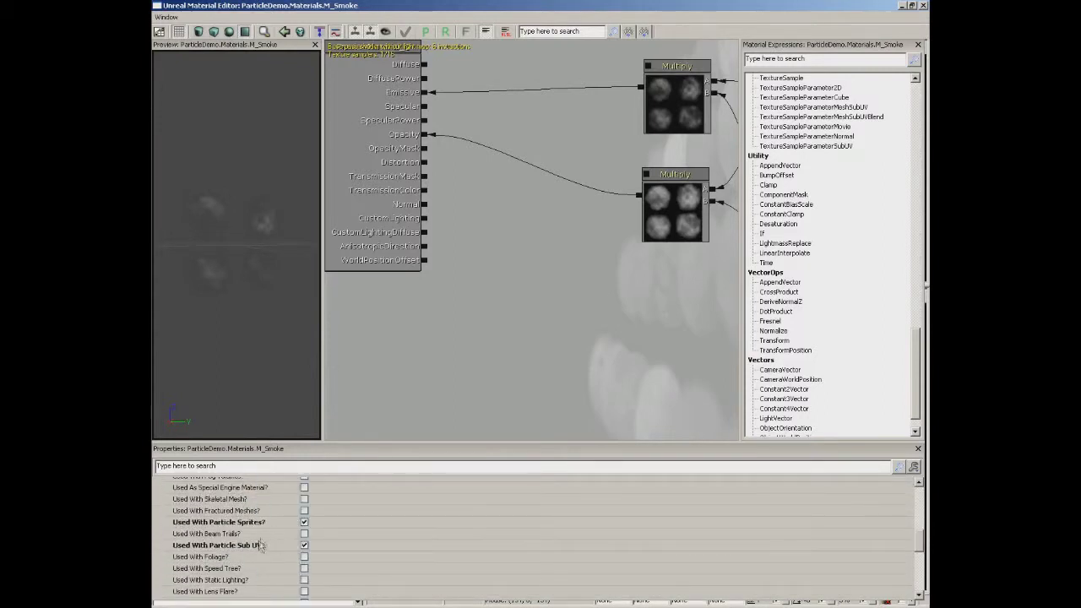
Examine M_Smoke's Particle SubUV node and its connections through the Multiply nodes to Emissive and Opacity, and close the material.
drag(590, 289, 402, 344)
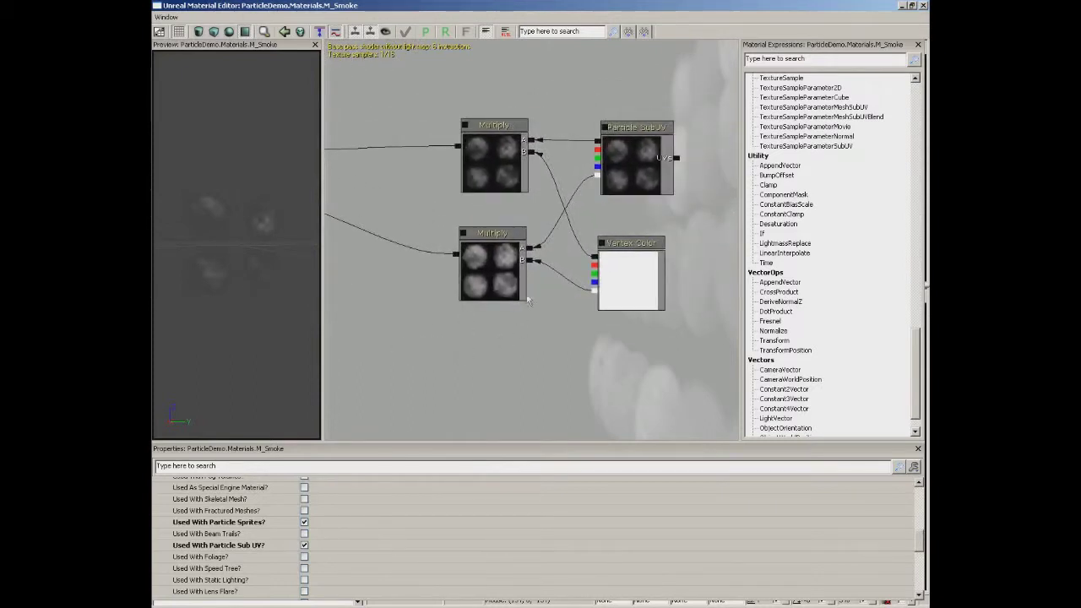
click(618, 148)
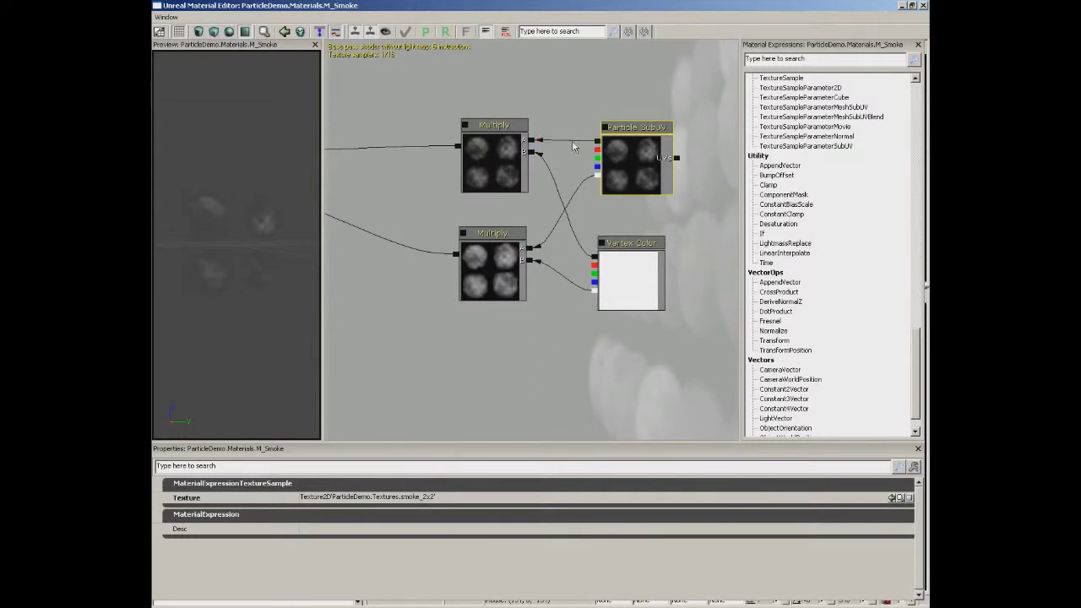
drag(543, 331, 646, 310)
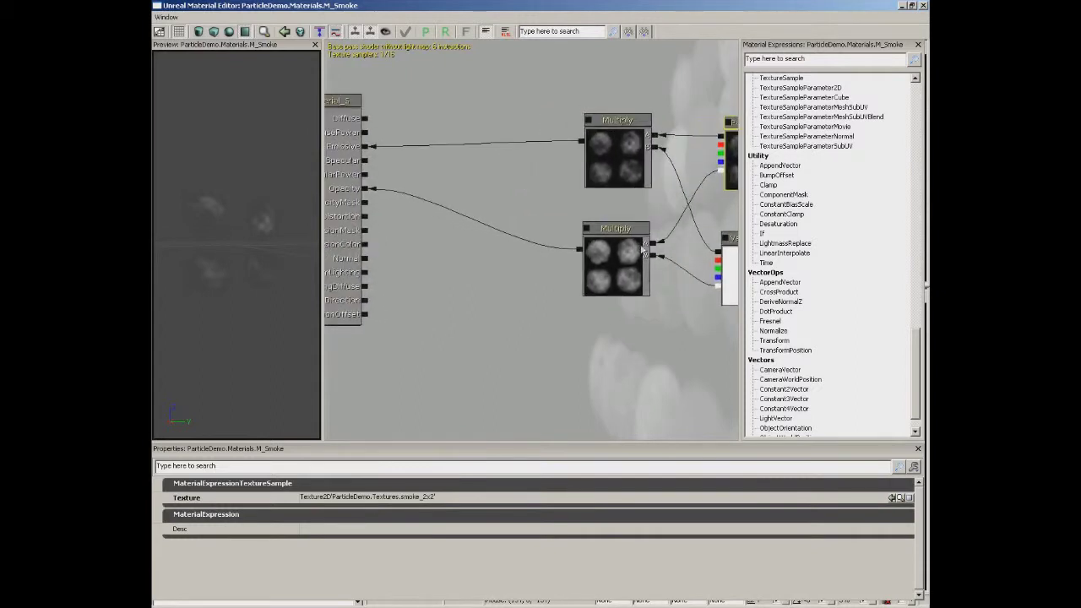
drag(389, 206, 453, 262)
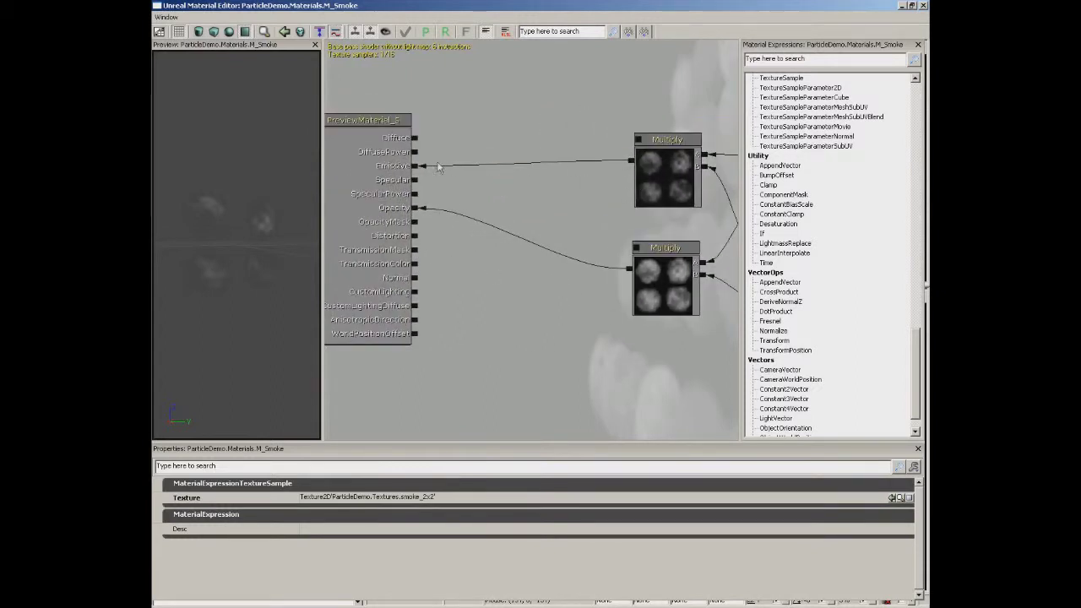
drag(605, 323, 449, 241)
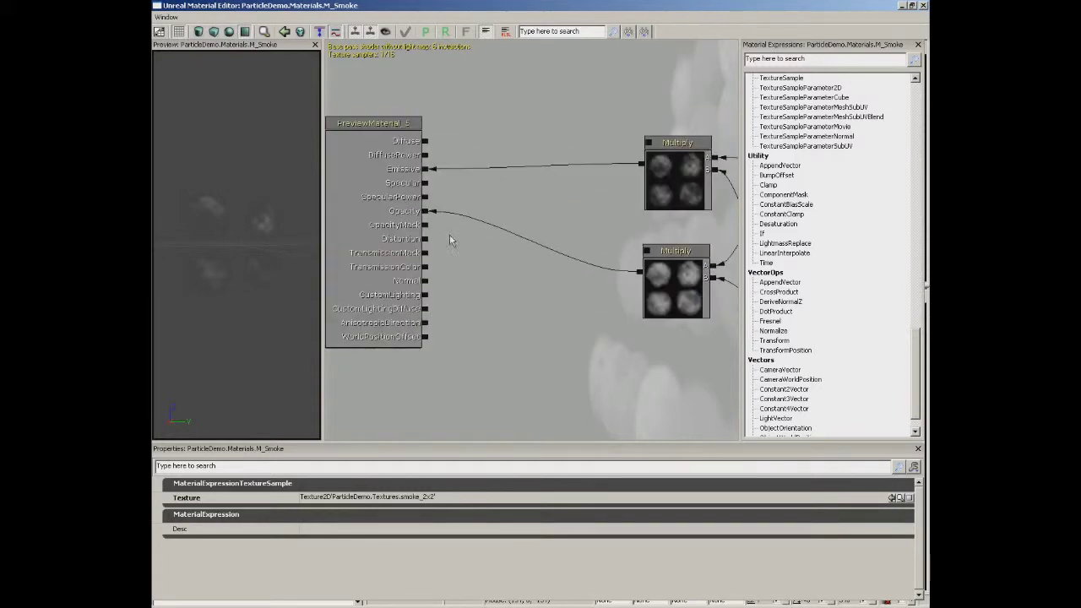
click(925, 6)
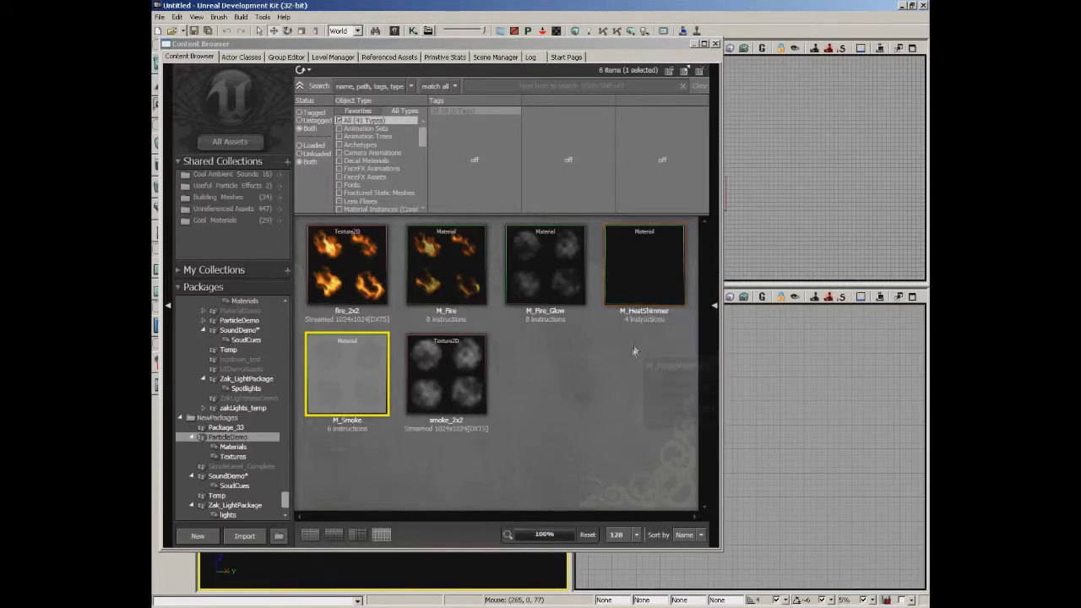
Open the M_HeatShimmer material, set its Constant node's R value to 100, and inspect the distortion in the preview.
click(644, 275)
double_click(644, 275)
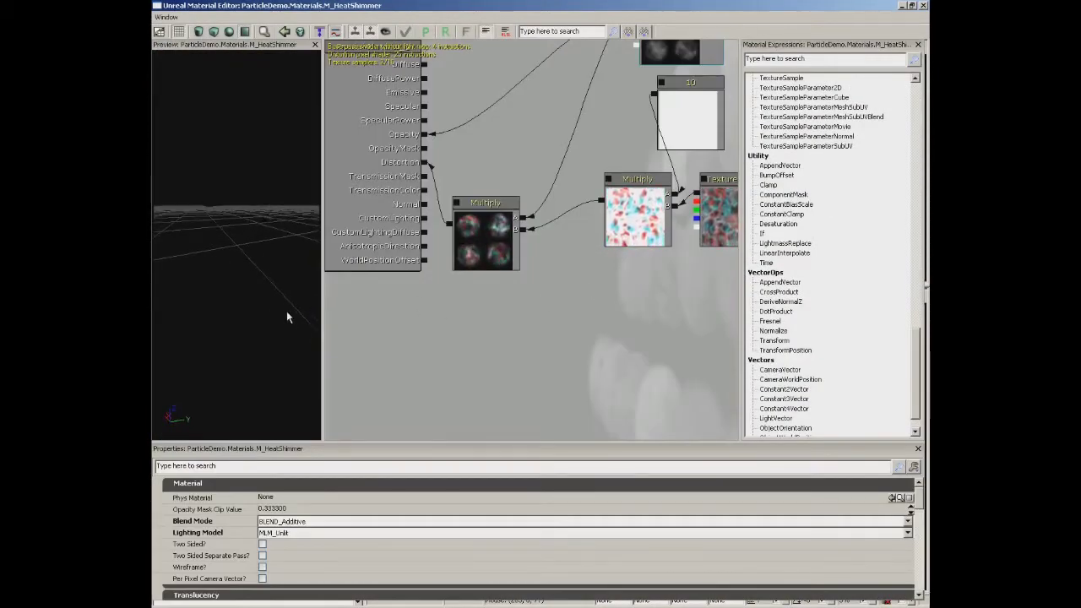
drag(458, 245, 425, 296)
click(648, 158)
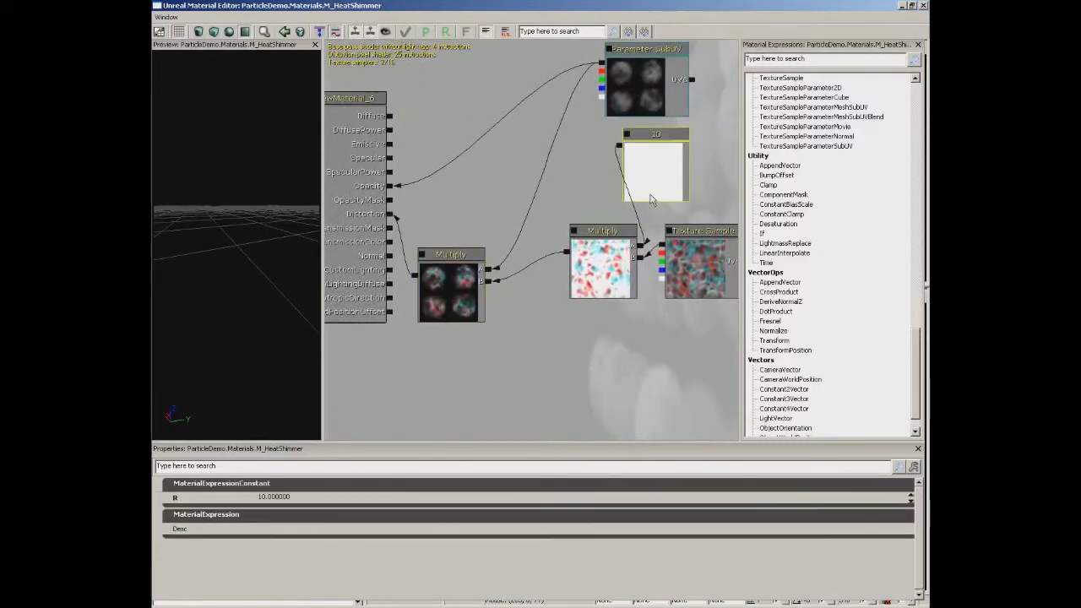
click(264, 497)
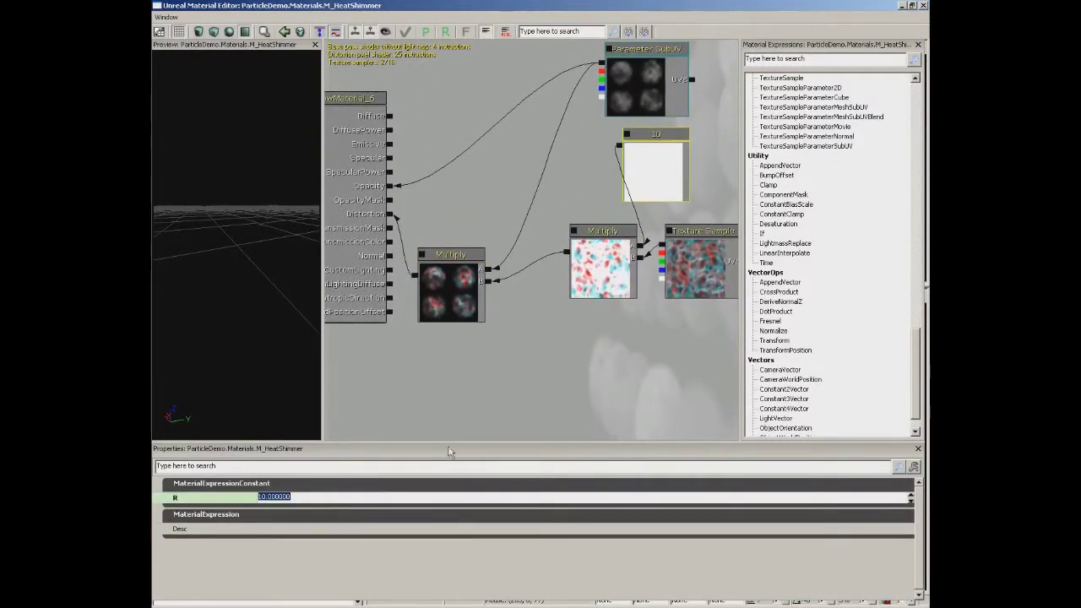
text(0)
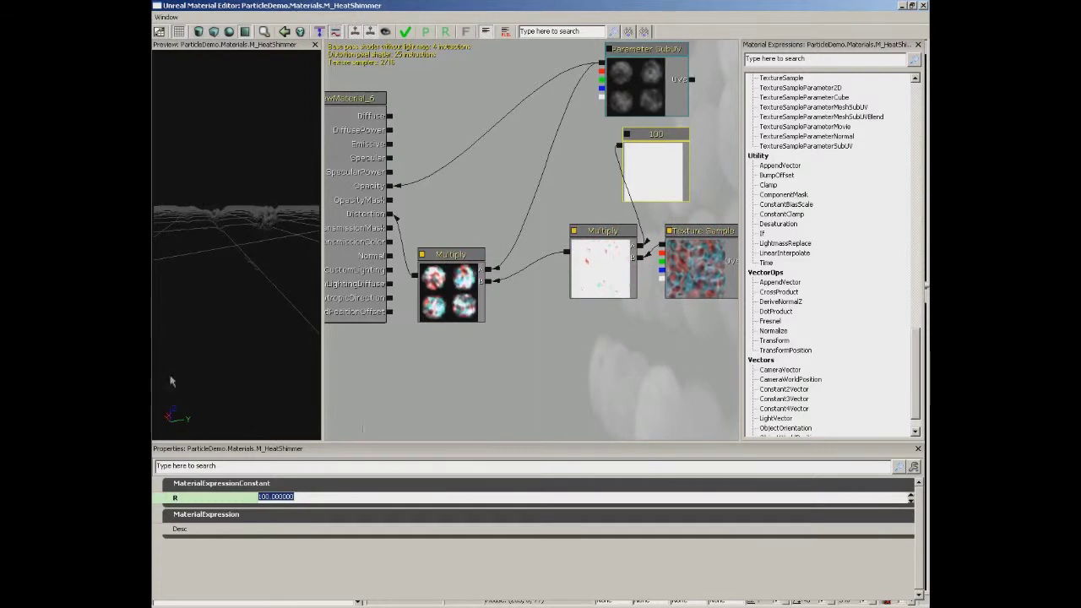
key(Return)
drag(220, 229, 226, 186)
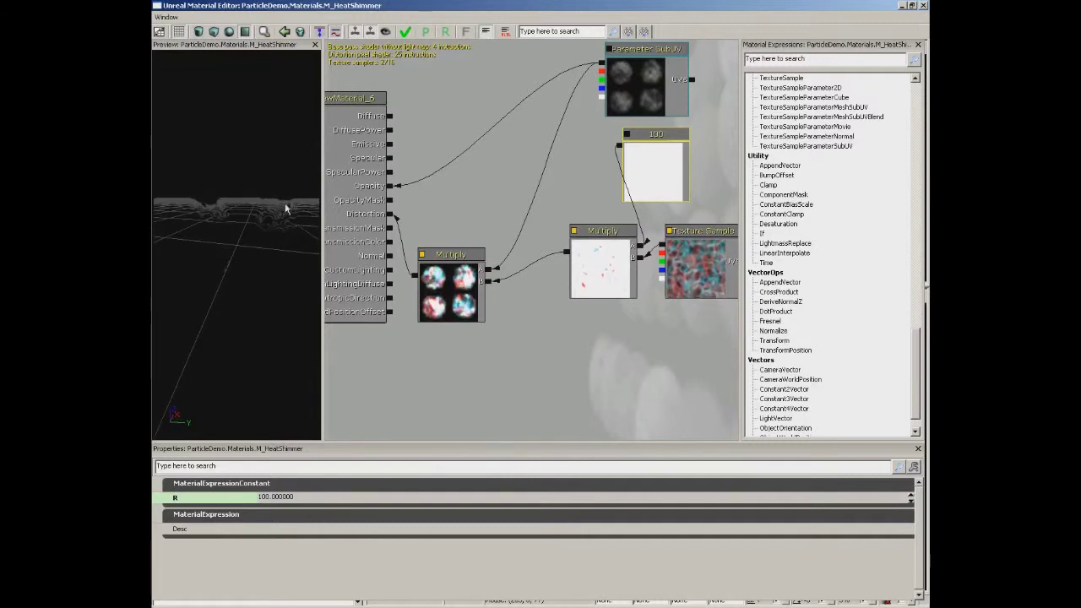
Examine M_HeatShimmer's Parameter SubUV, Texture Sample, Panner and Constant nodes and how they feed Opacity and Distortion.
drag(609, 293, 572, 346)
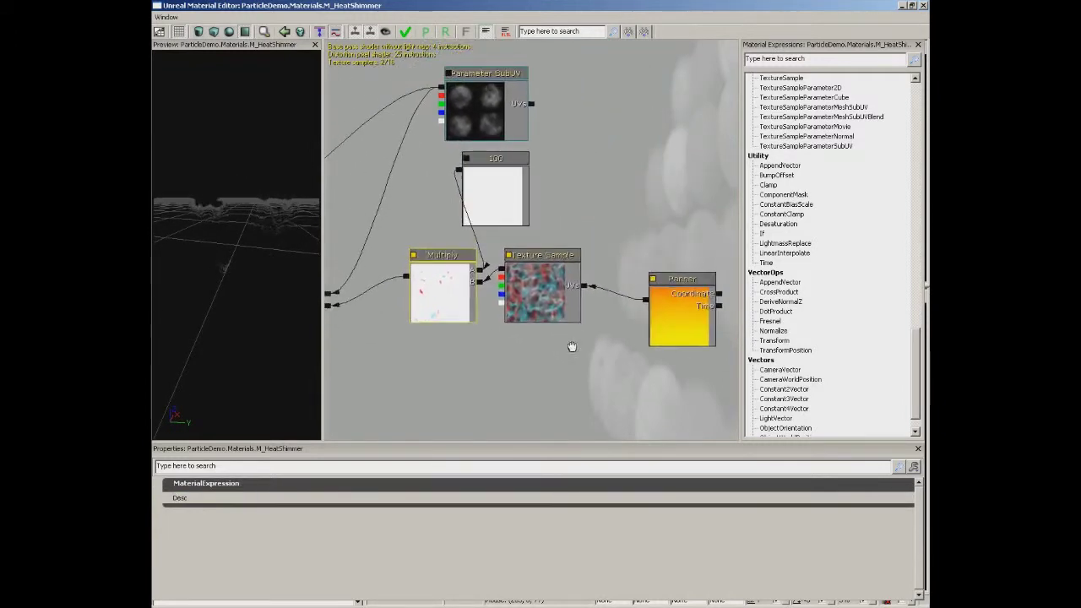
click(479, 107)
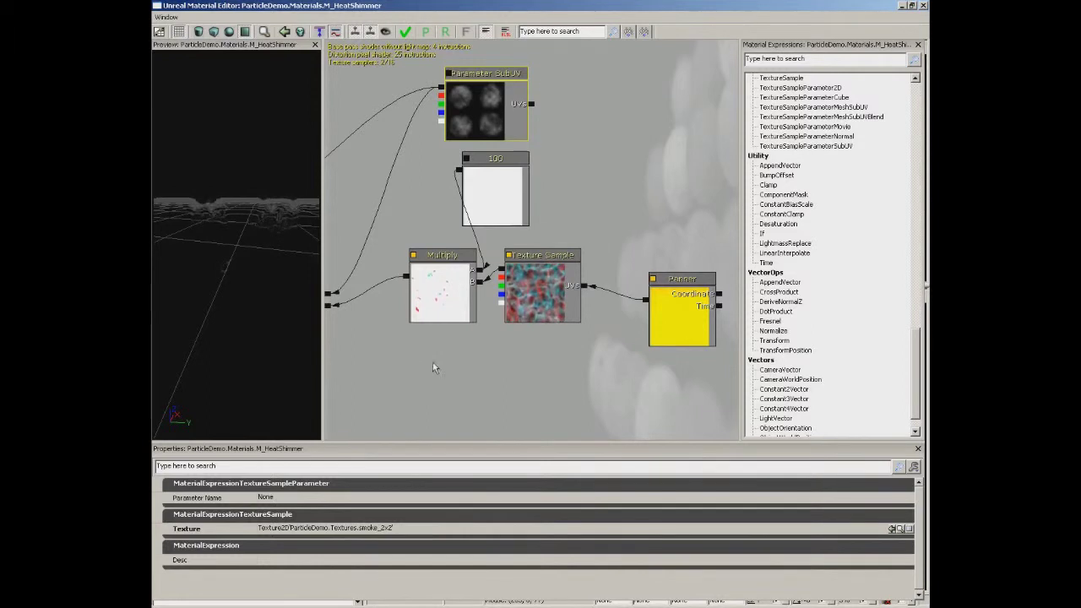
drag(434, 367, 442, 366)
click(542, 297)
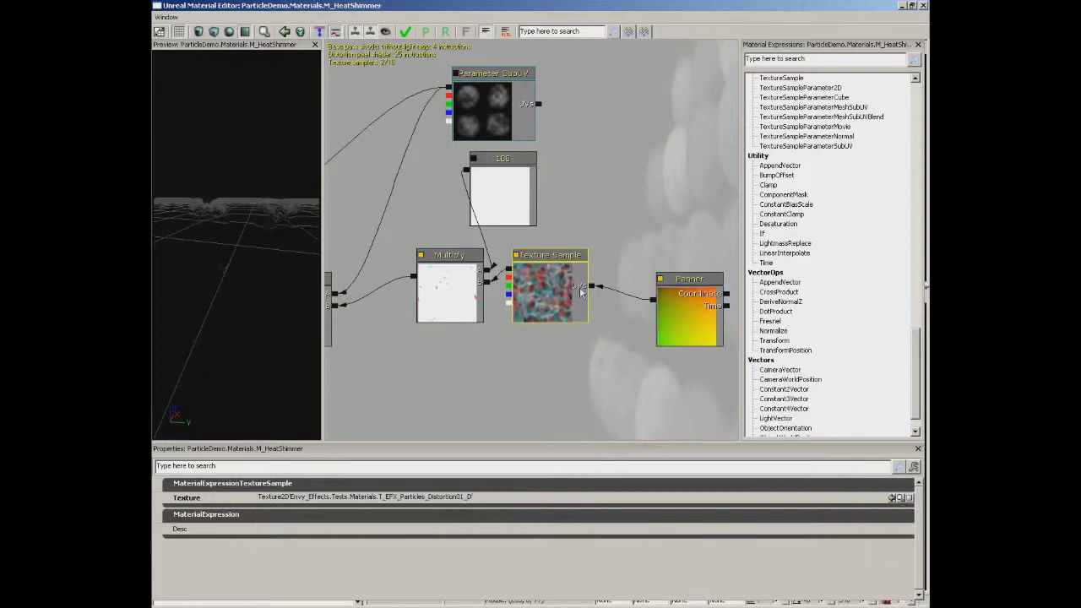
click(679, 303)
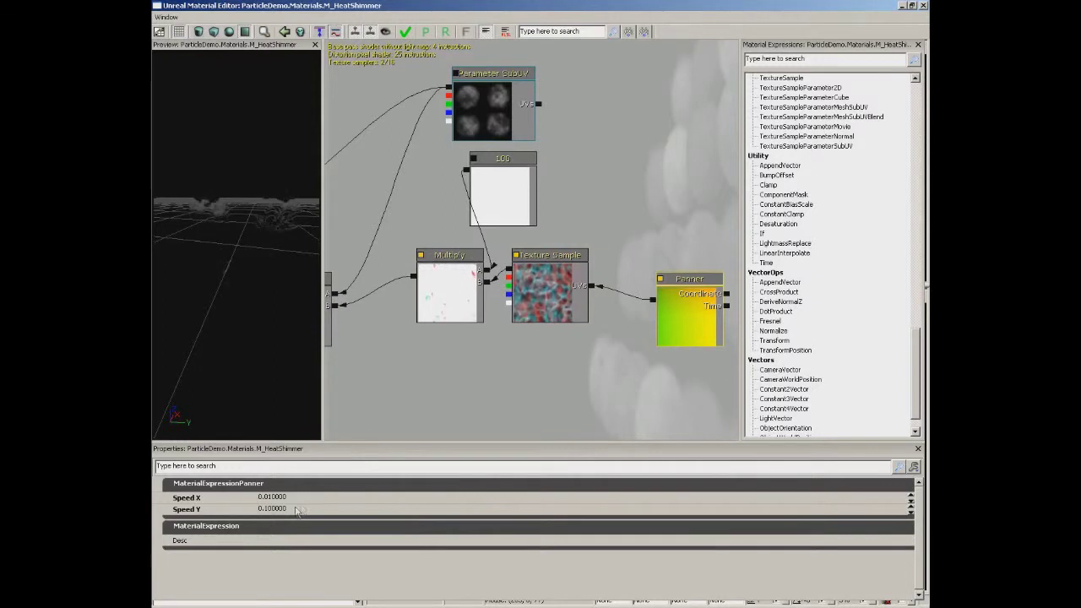
click(188, 510)
drag(448, 362, 507, 363)
click(569, 195)
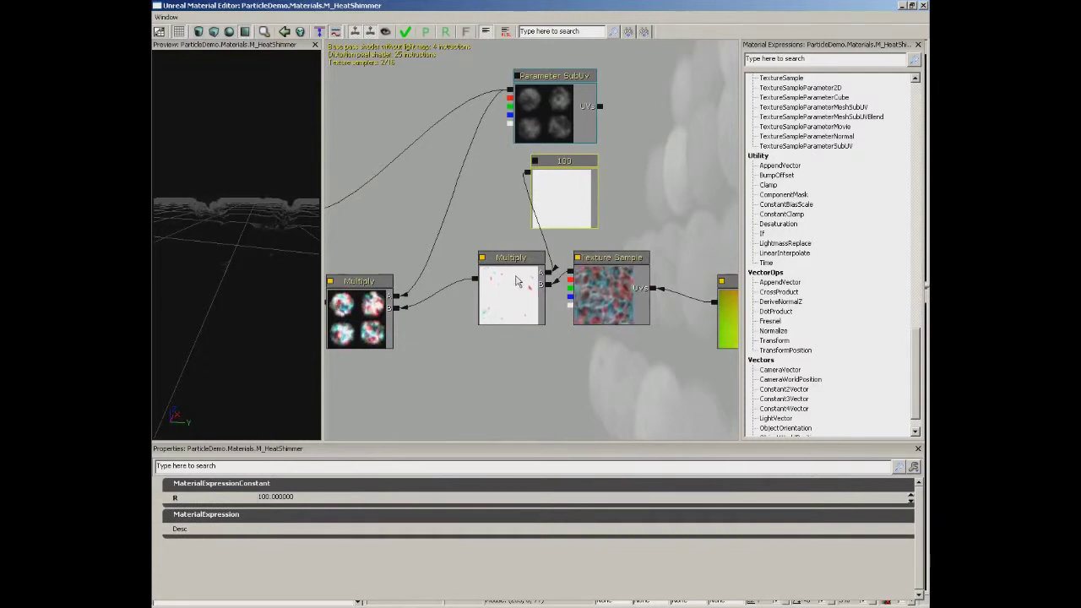
drag(492, 349, 544, 367)
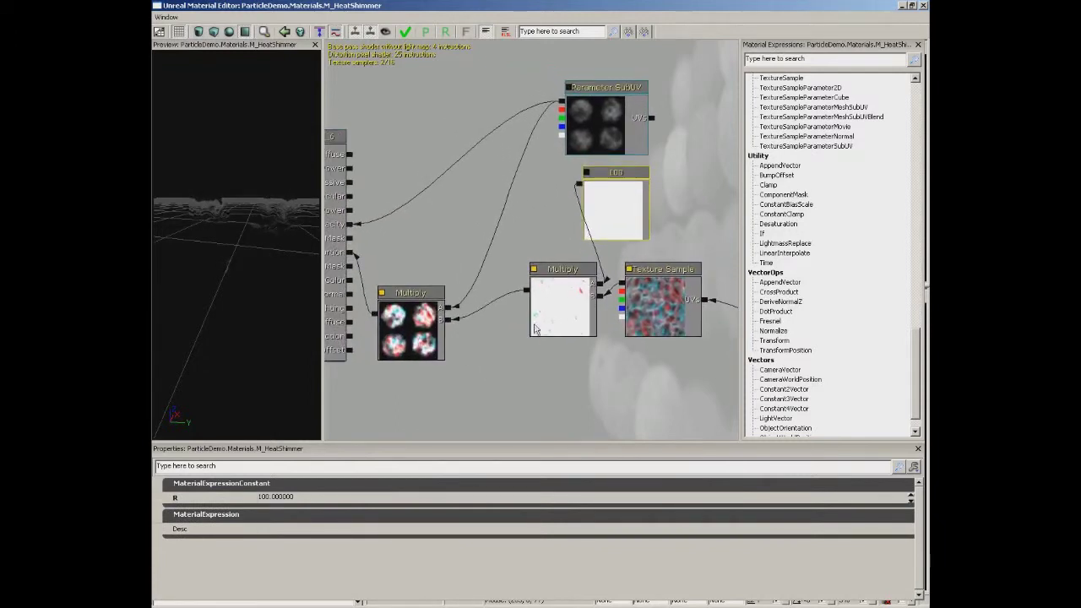
Examine how M_HeatShimmer's two Multiply nodes combine and feed the material's Distortion input.
click(583, 109)
click(534, 329)
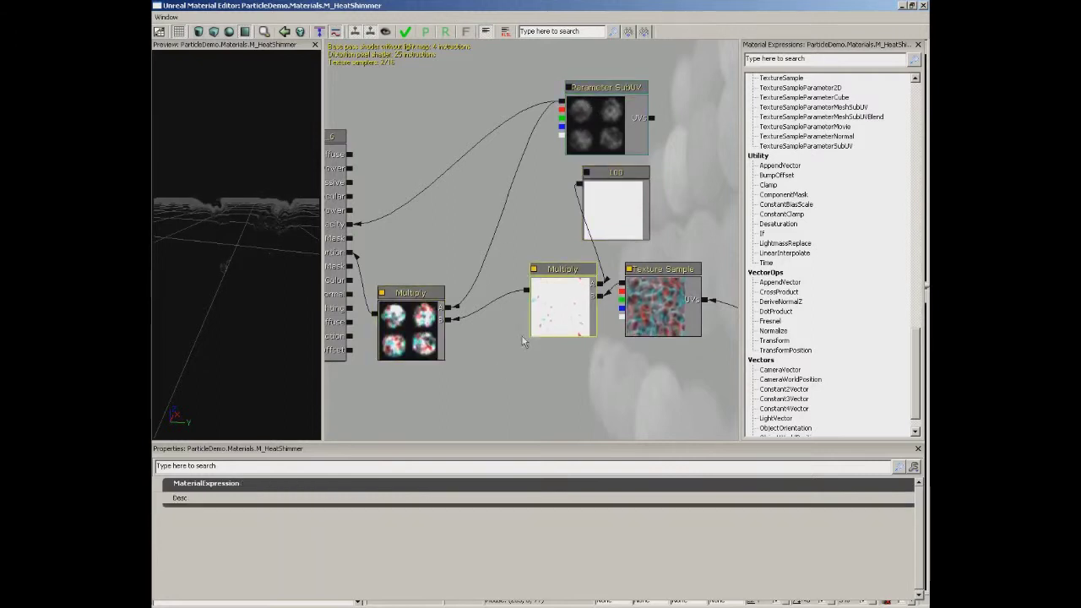
drag(468, 330, 544, 314)
click(485, 309)
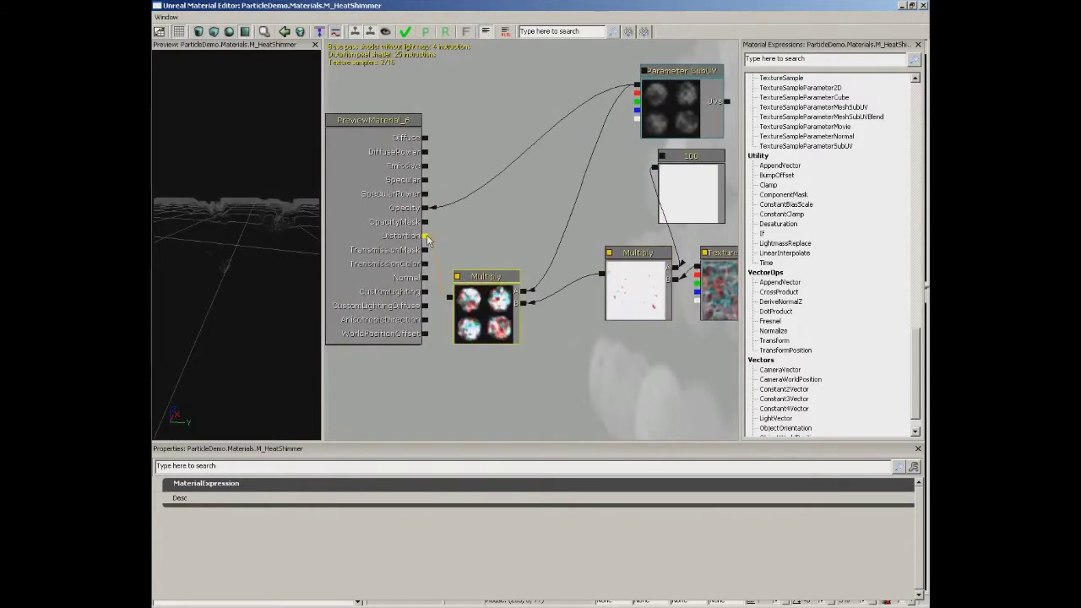
click(522, 350)
drag(522, 349, 517, 360)
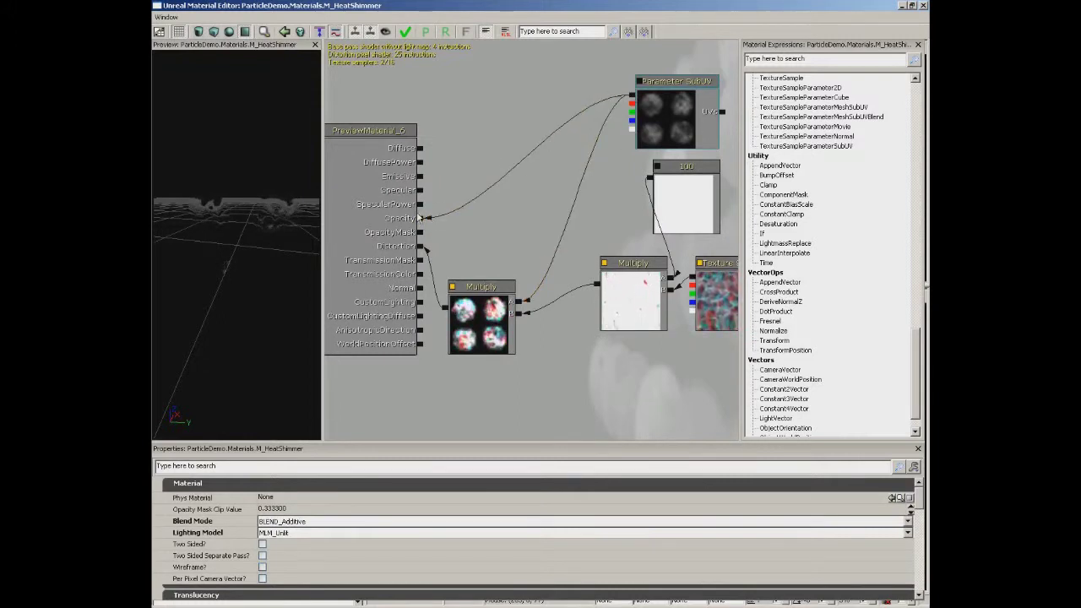
Set the Constant node's R value to 10 and close M_HeatShimmer without applying changes to the original material.
click(701, 195)
click(423, 497)
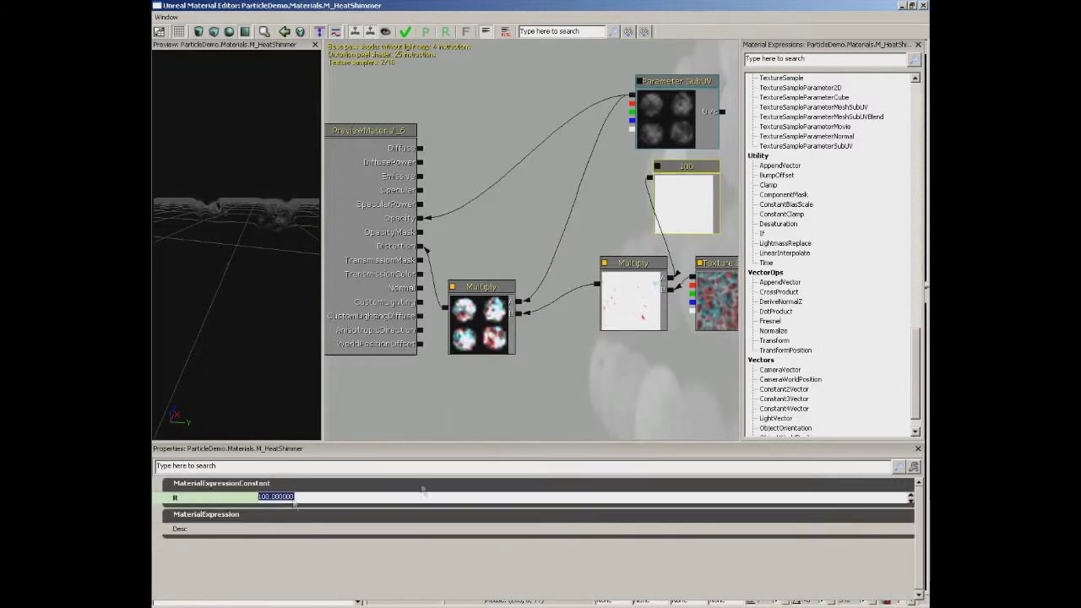
text(10)
key(Return)
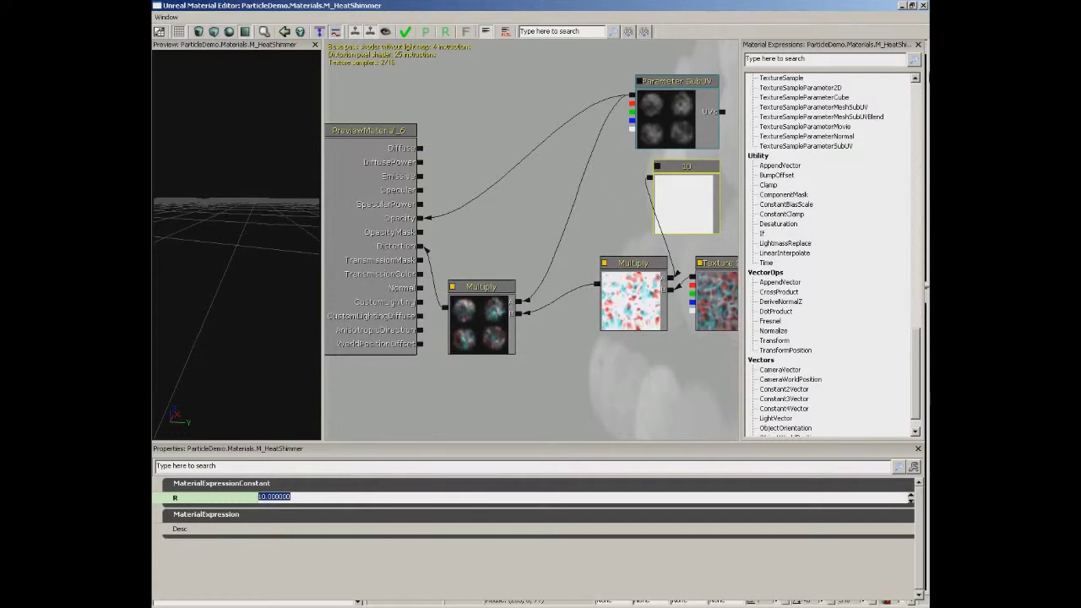
click(925, 6)
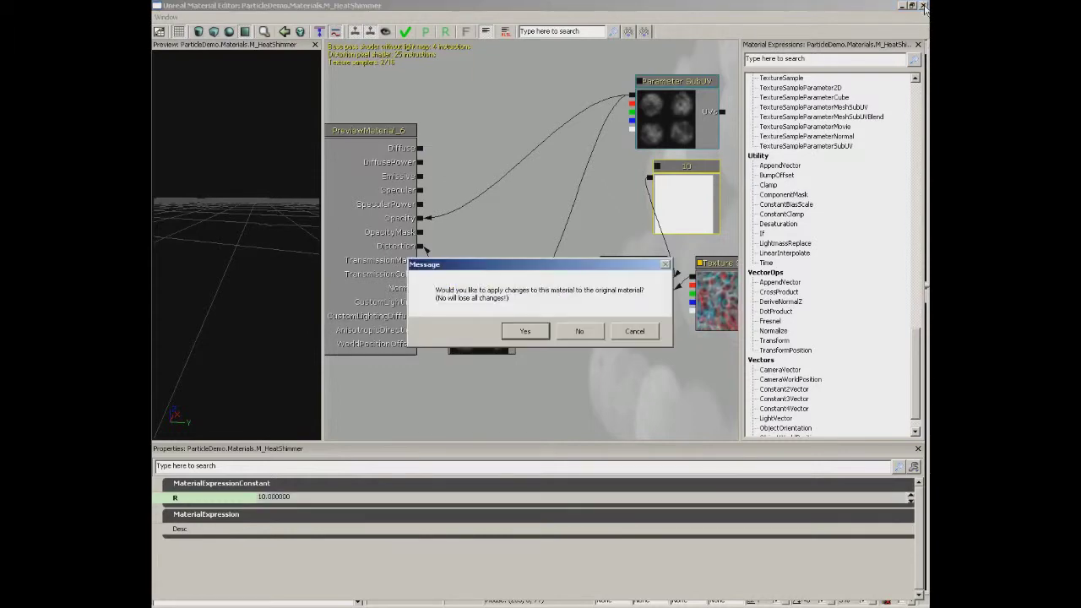
click(581, 332)
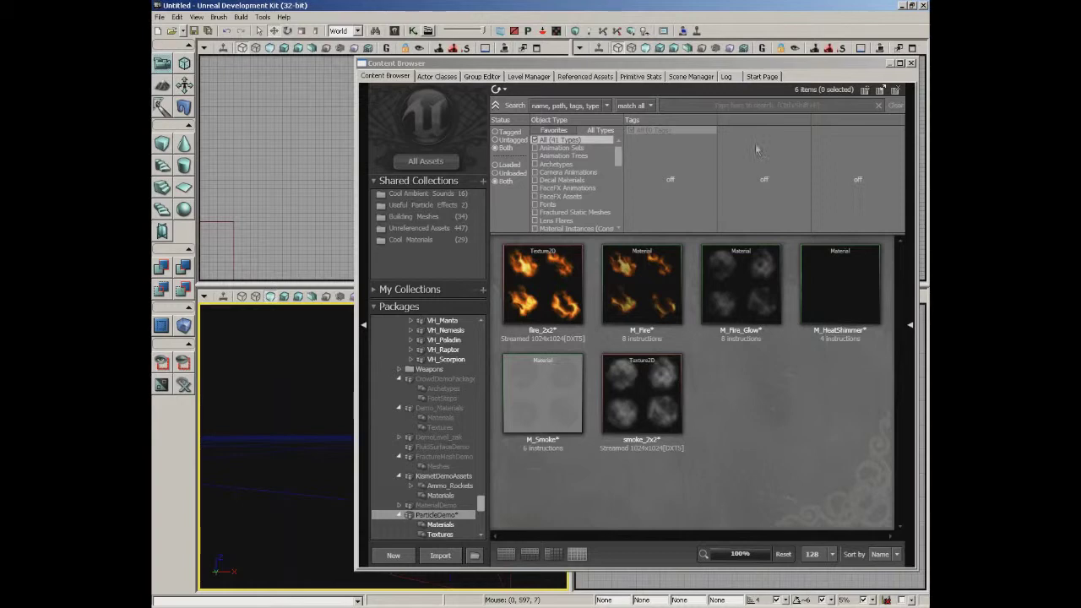
Create a new ParticleSystem named PS_Fire in the Particles group of the ParticleDemo package.
right_click(723, 382)
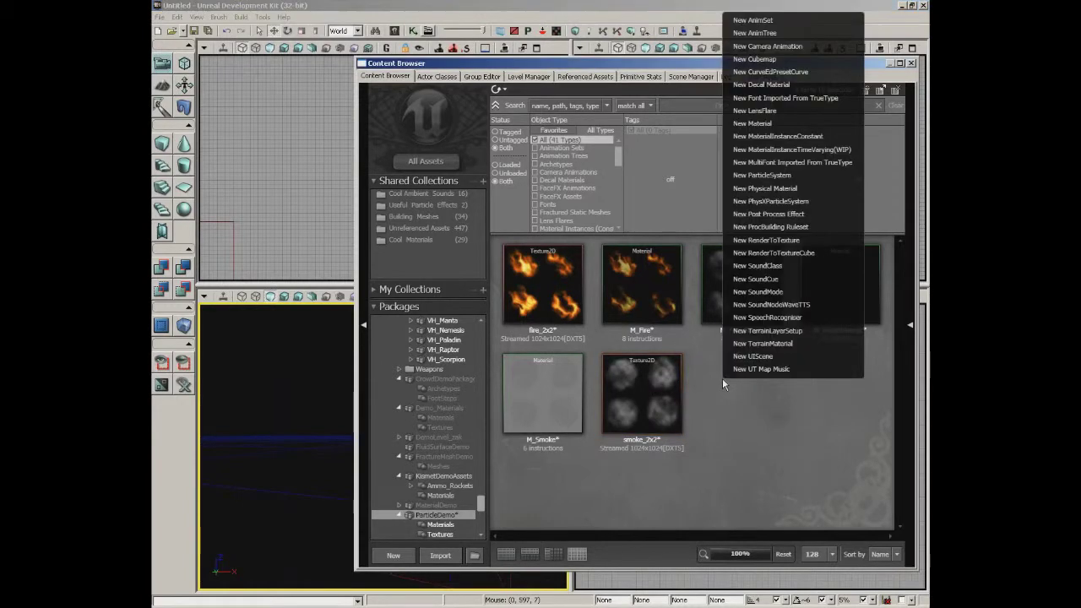
click(791, 175)
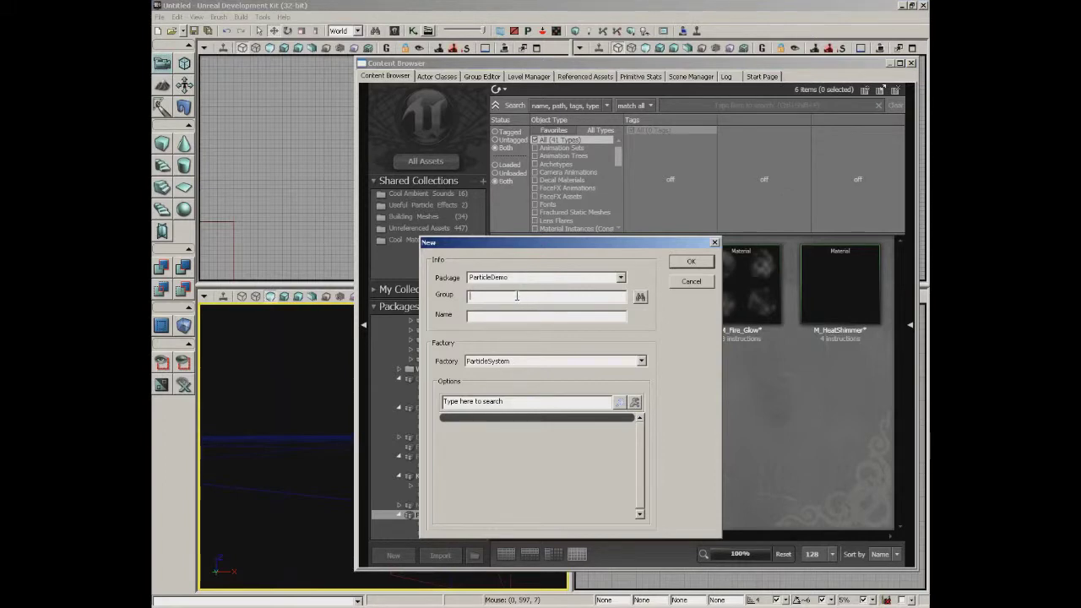
text(Particles)
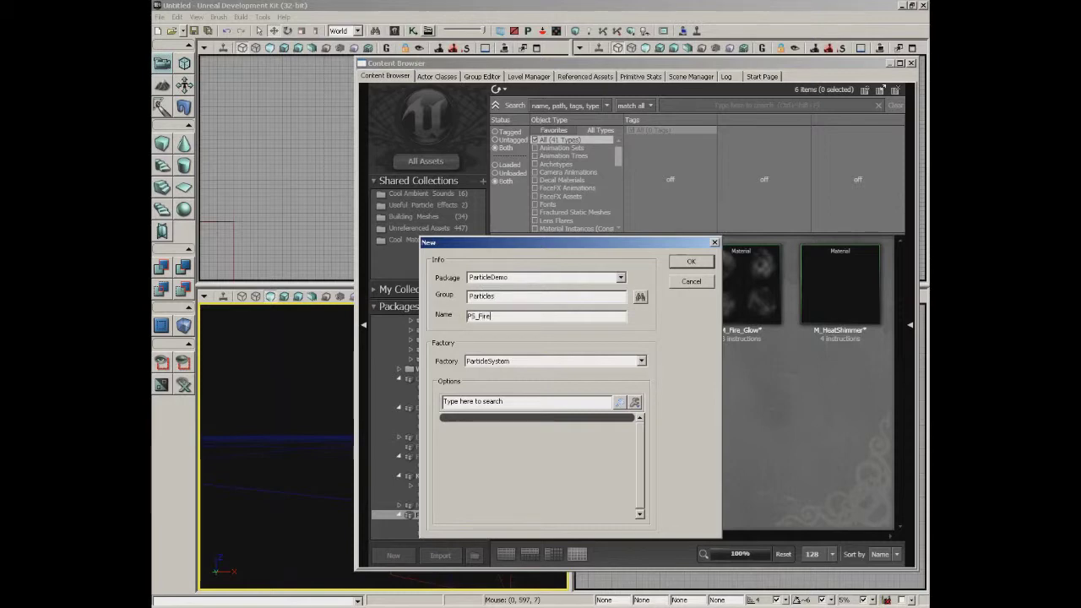
text(PS_Fire)
key(Return)
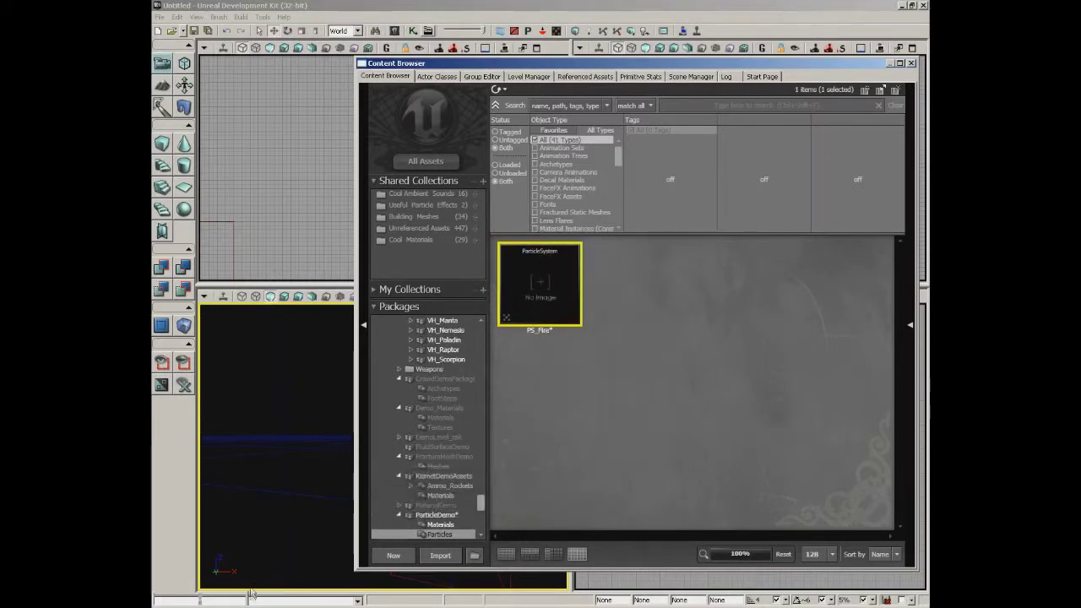
Open PS_Fire in Cascade and, with M_Fire selected in the Content Browser, add a new ParticleSpriteEmitter.
double_click(540, 283)
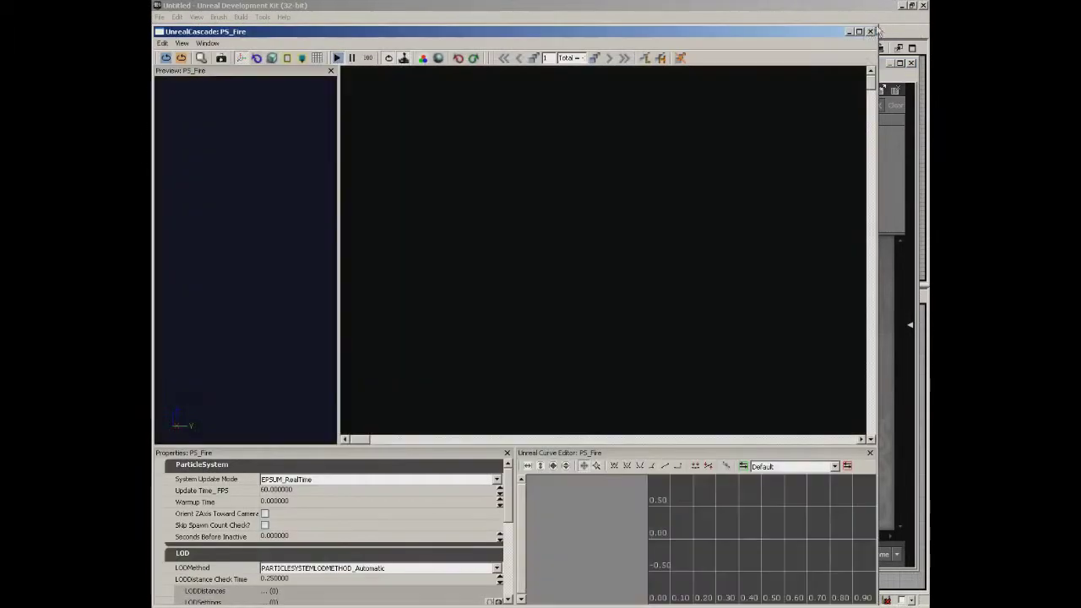
click(859, 32)
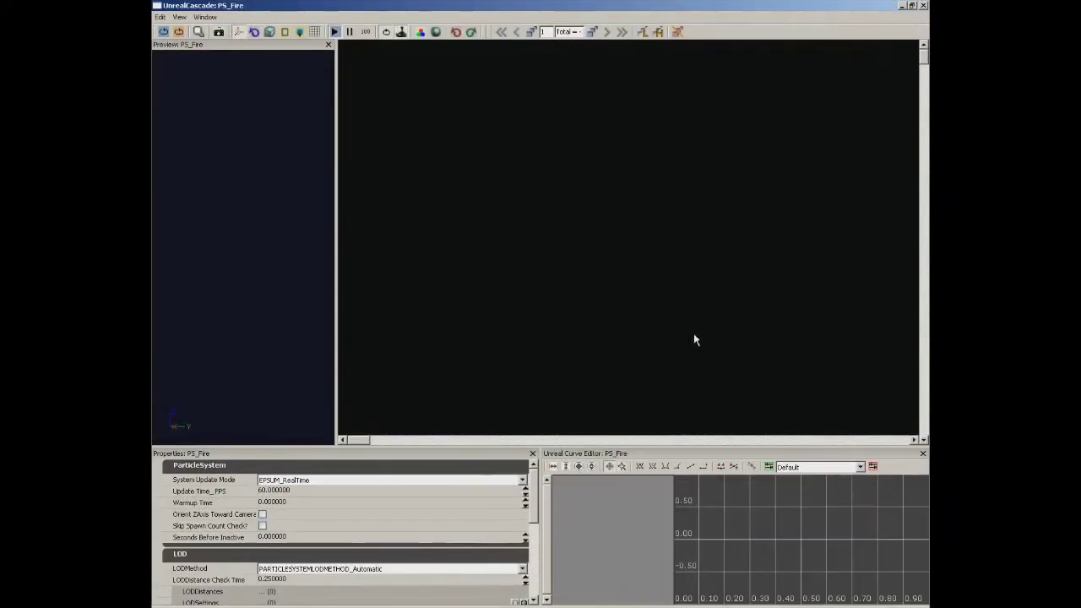
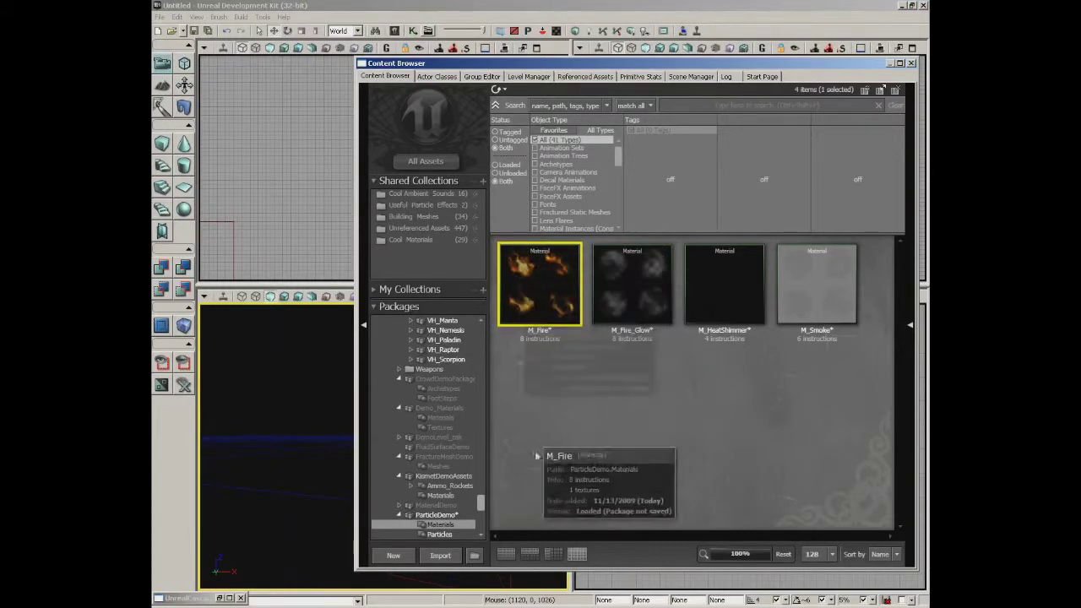
click(219, 598)
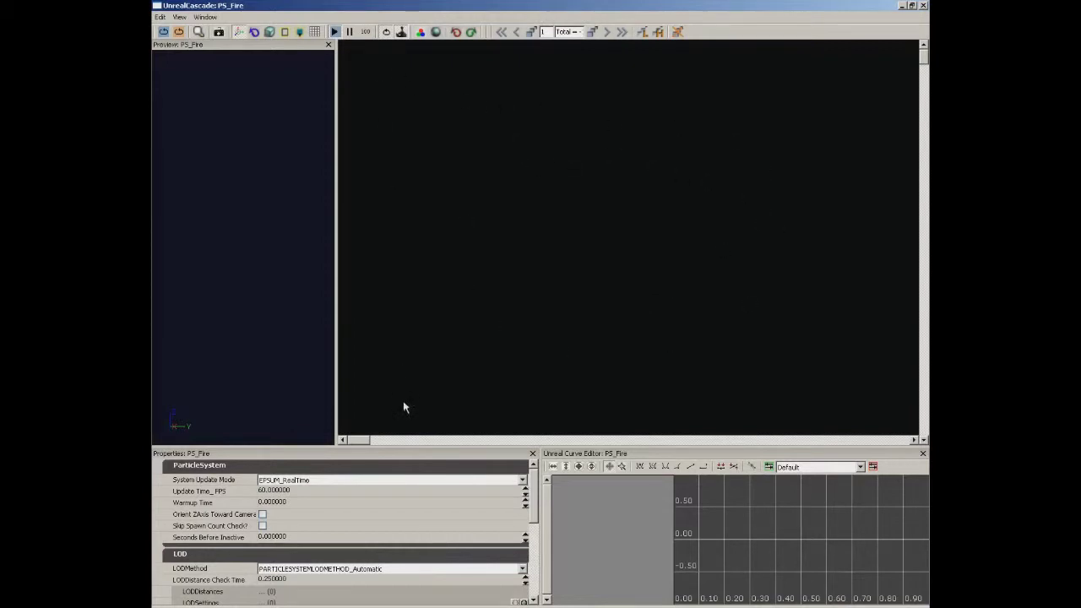
right_click(538, 140)
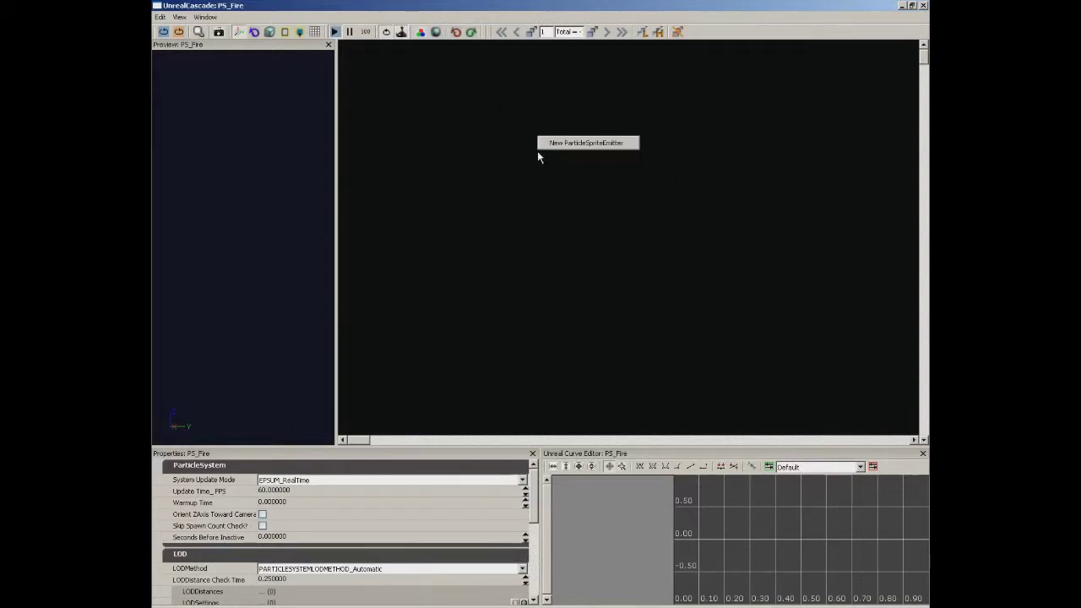
click(561, 145)
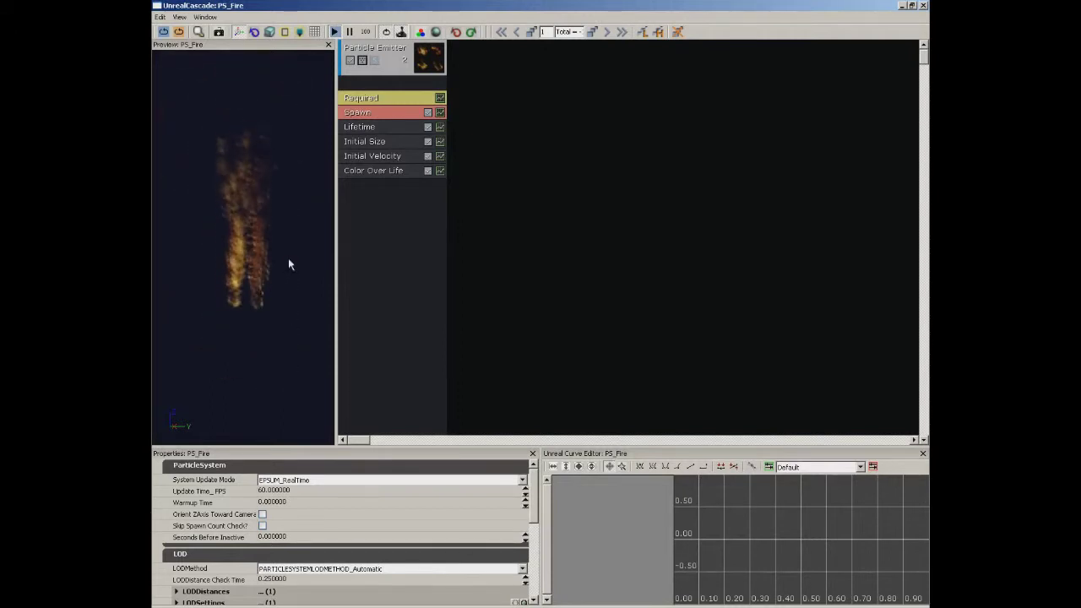
drag(314, 285, 193, 285)
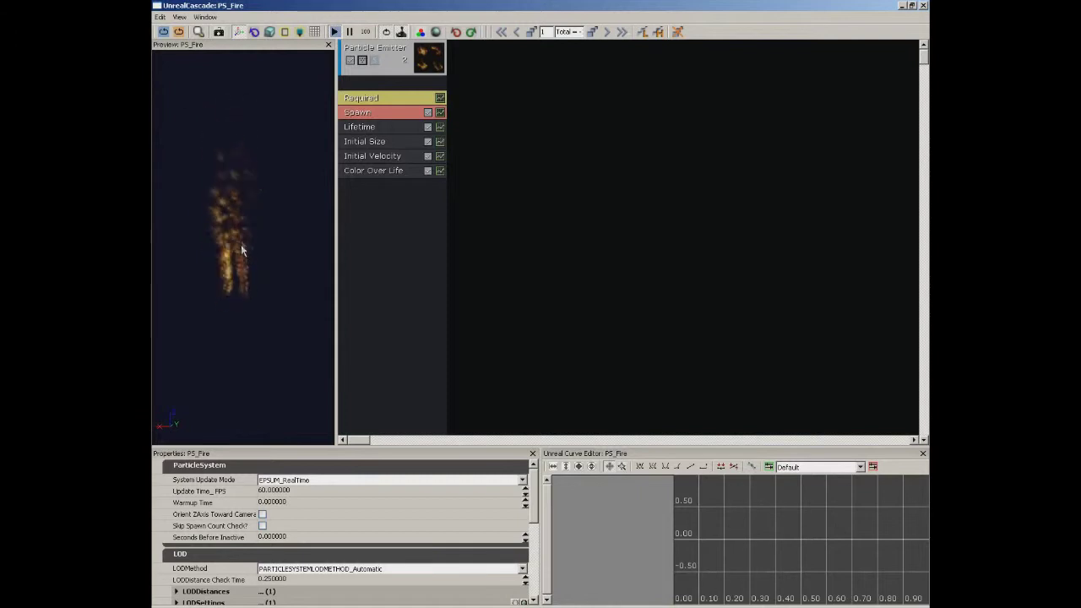
In the Required module, set the SubUV interpolation method to PSUVIM_Random and both horizontal and vertical sub images to 2.
click(390, 100)
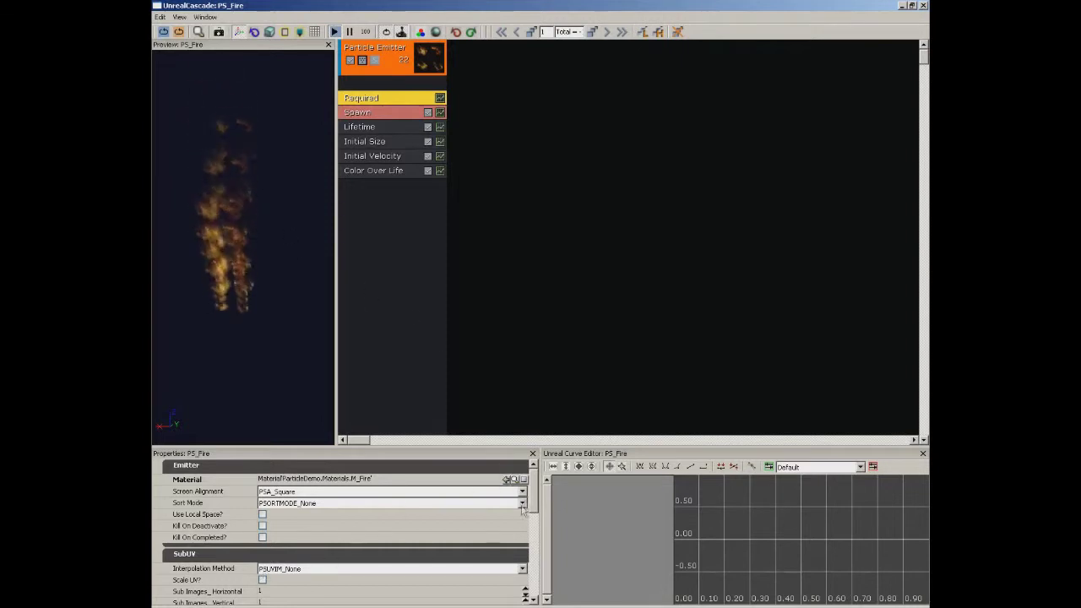
scroll(536, 508, down, 1)
scroll(535, 508, down, 1)
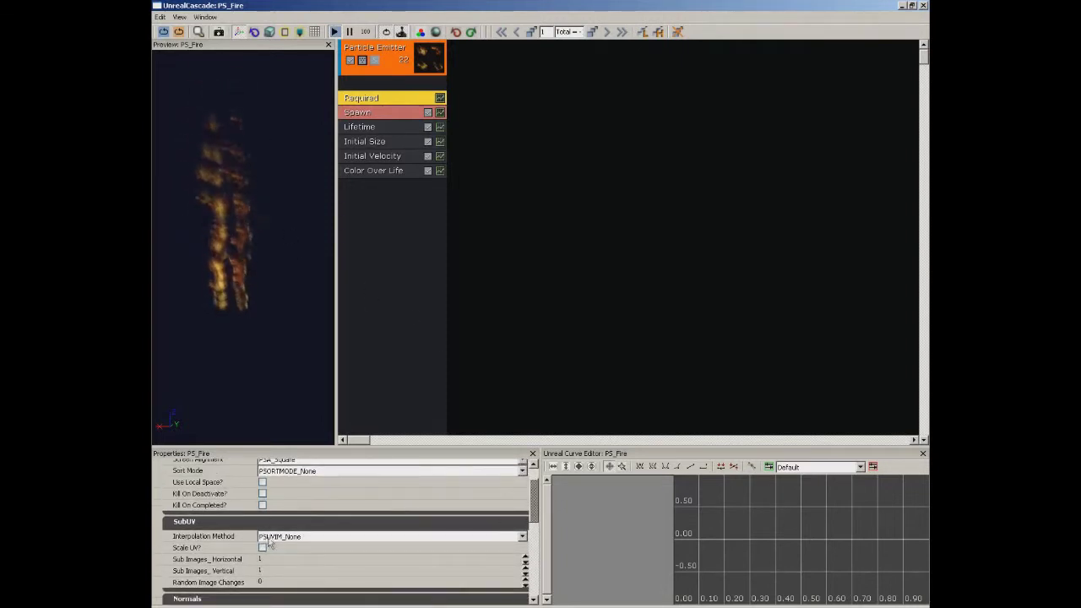
click(337, 538)
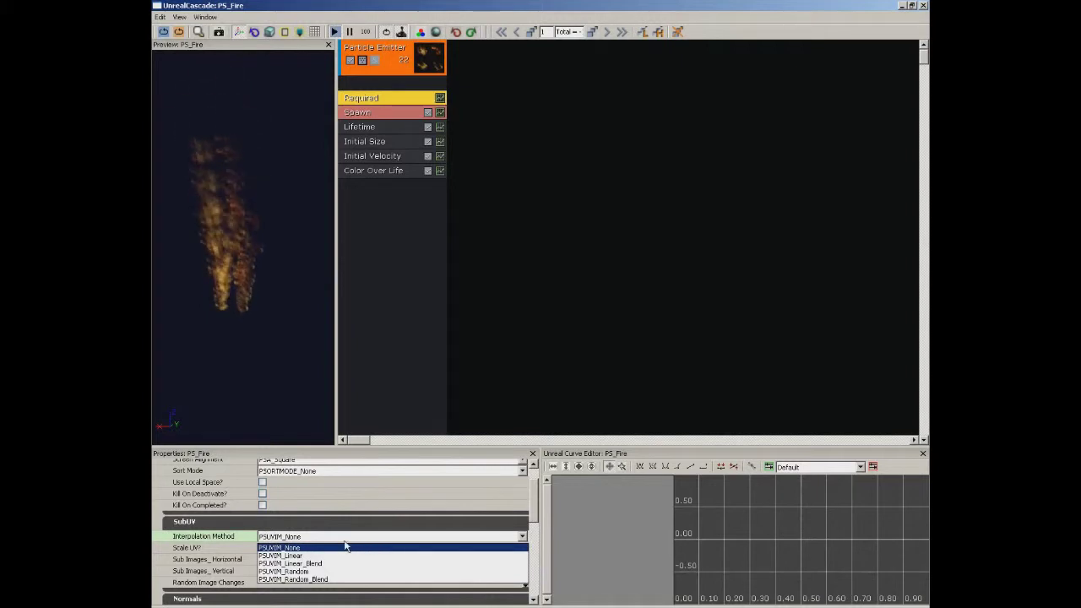
click(323, 572)
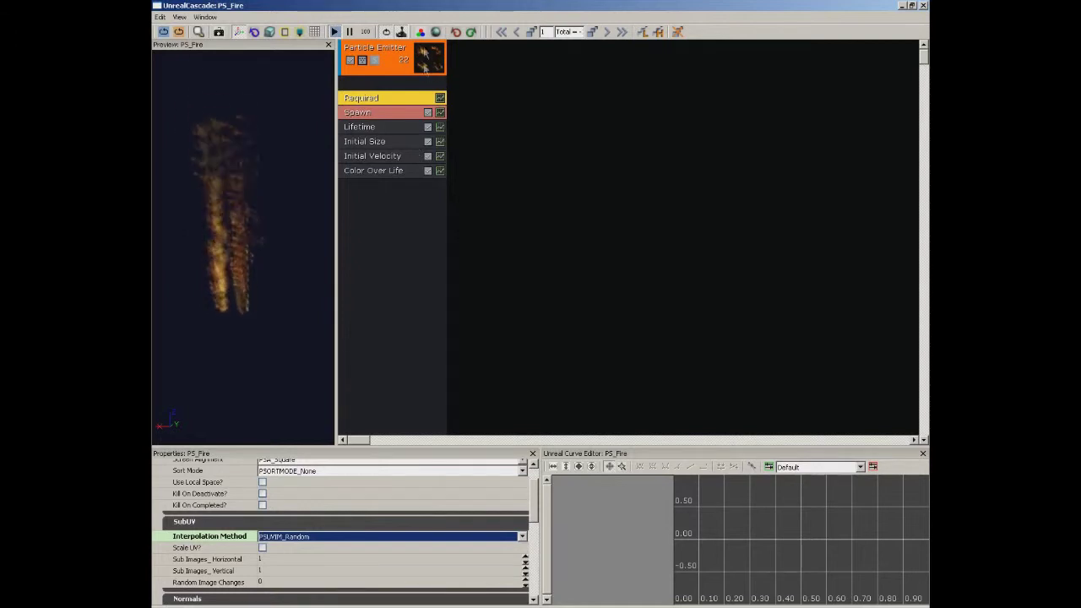
click(290, 561)
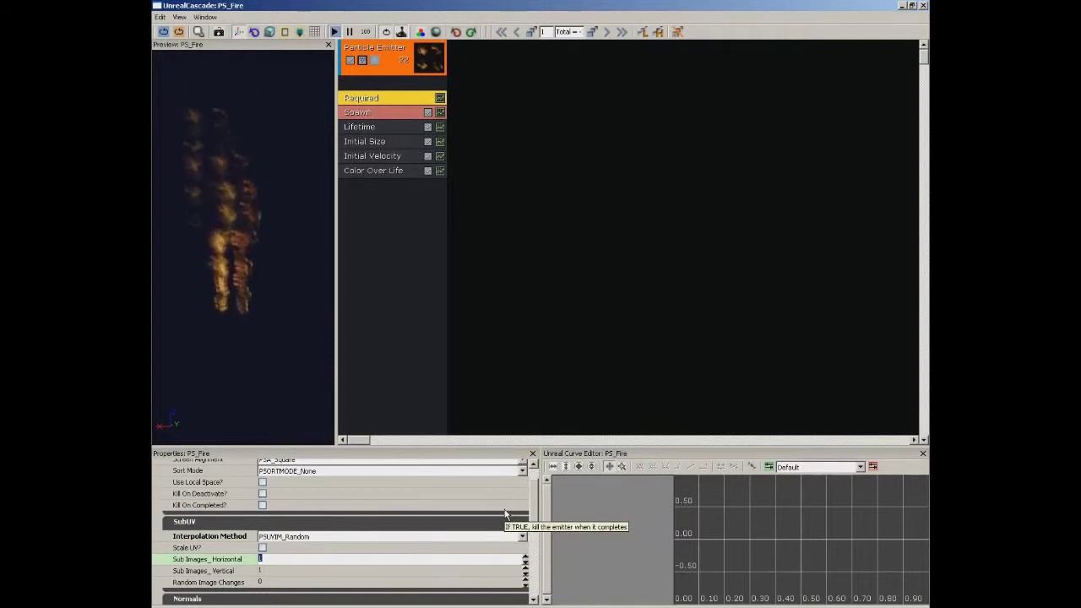
text(2)
key(Tab)
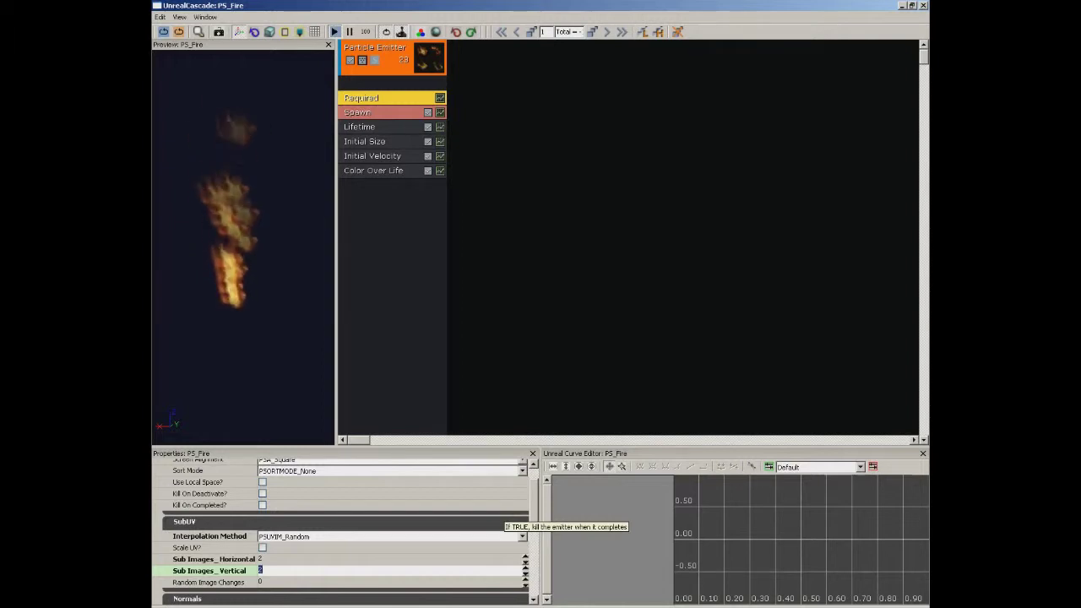
Set the Spawn module's Rate distribution constant to 35 and expand the Rate Scale distribution.
click(374, 113)
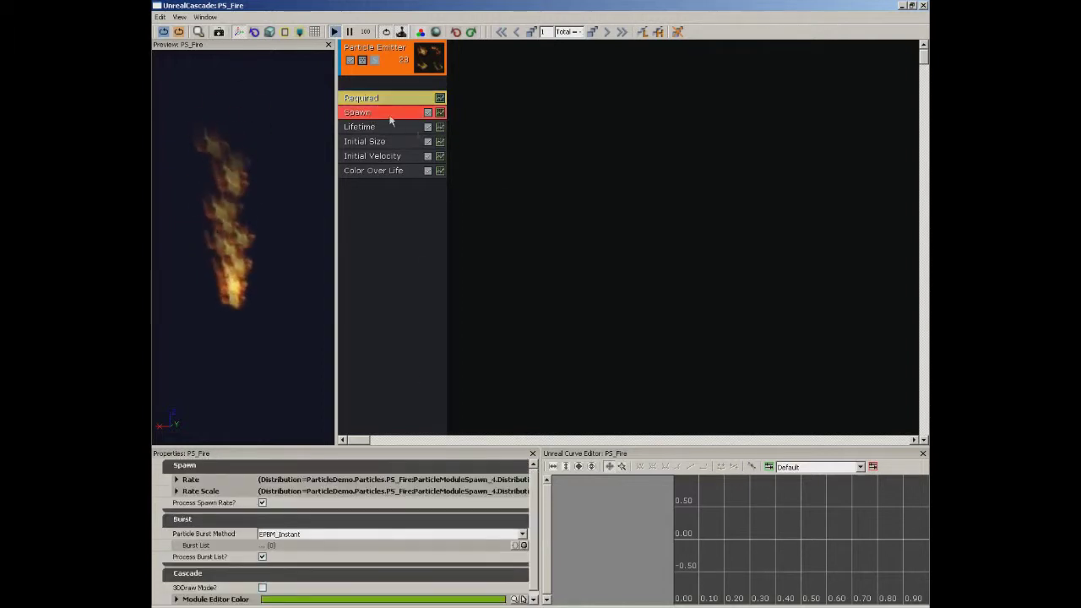
click(177, 479)
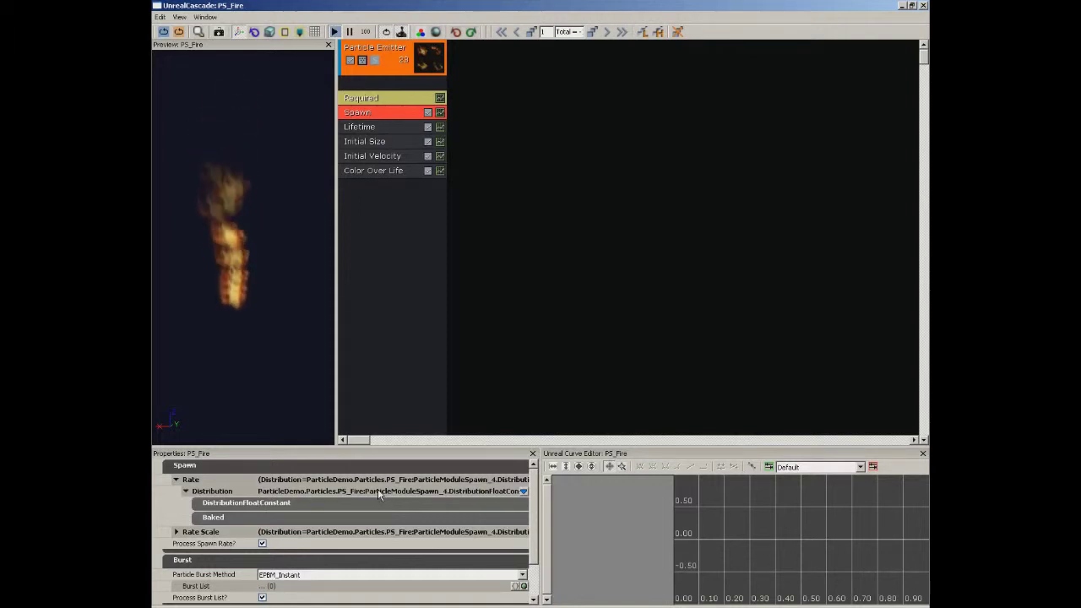
click(274, 506)
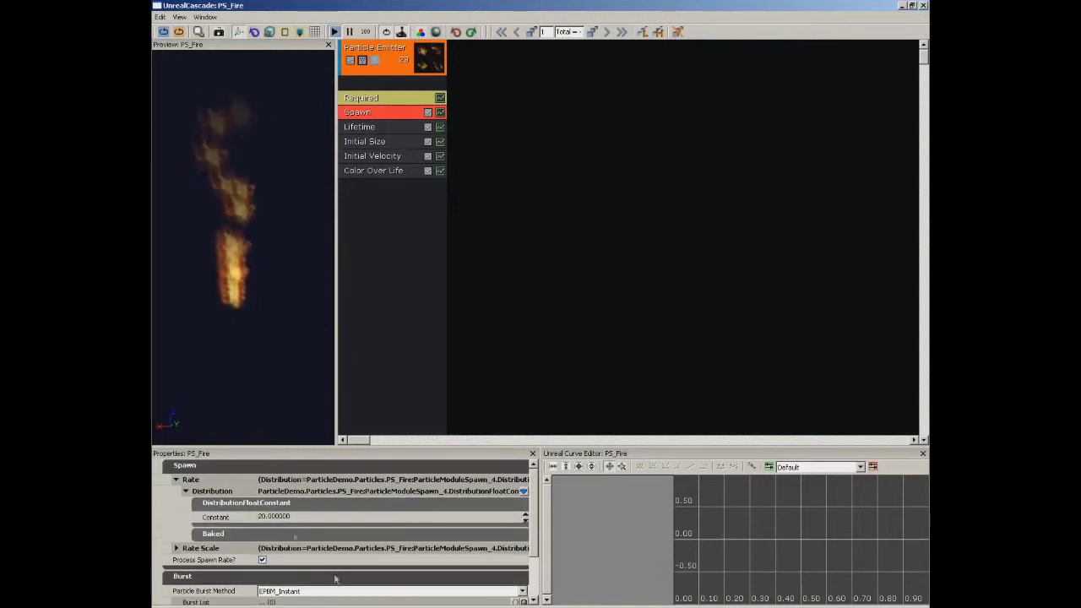
click(270, 517)
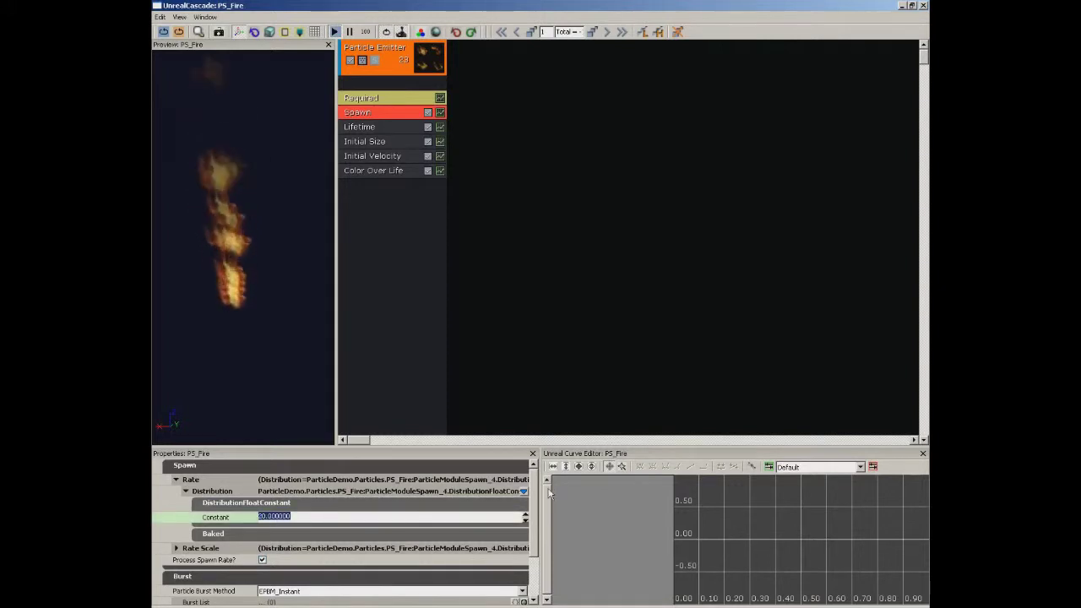
key(Return)
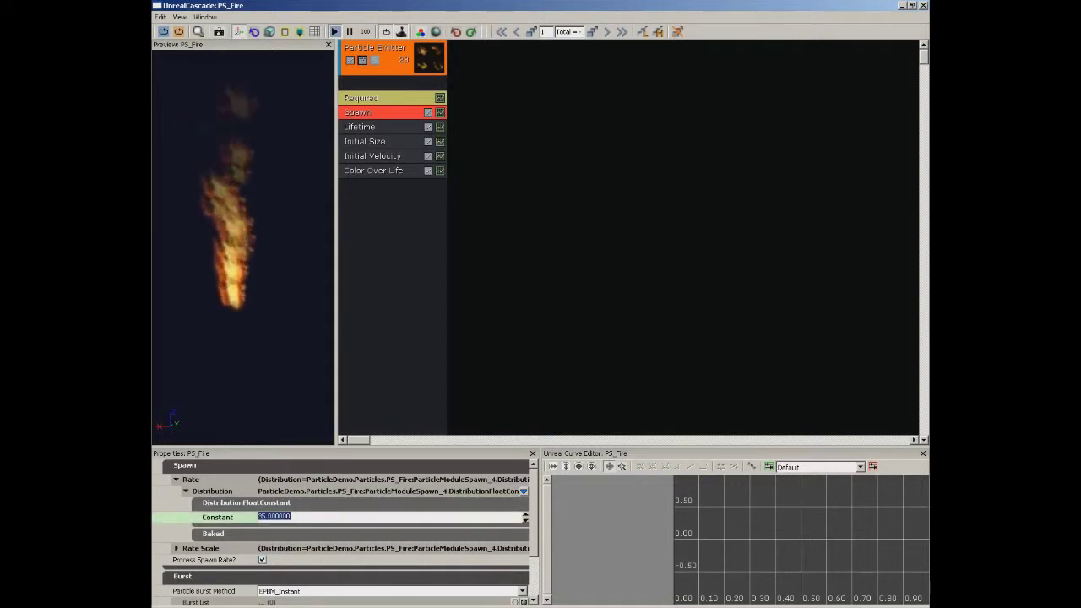
click(211, 549)
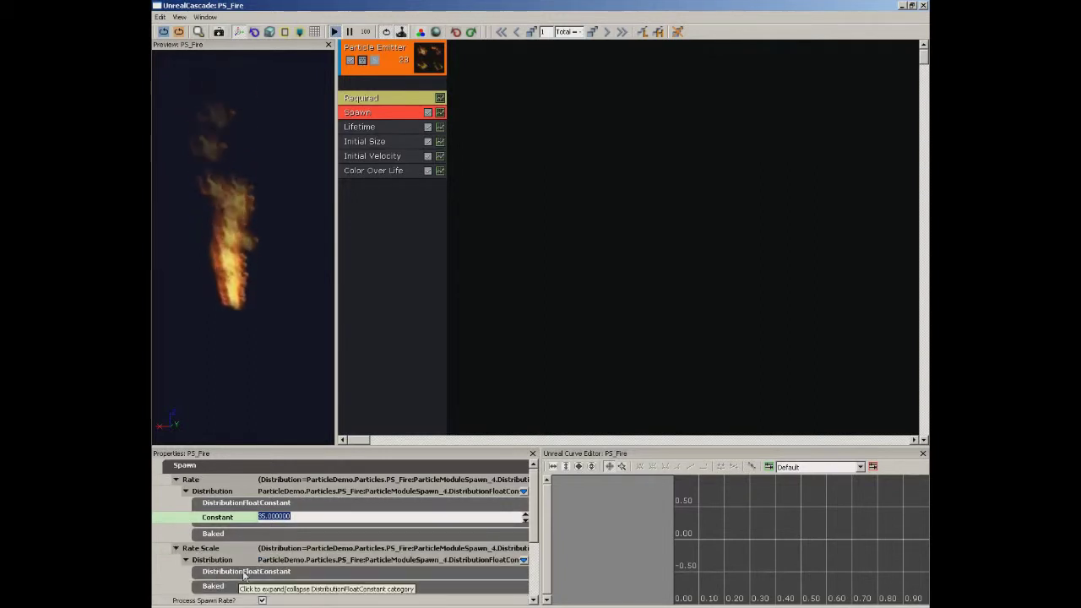
click(211, 573)
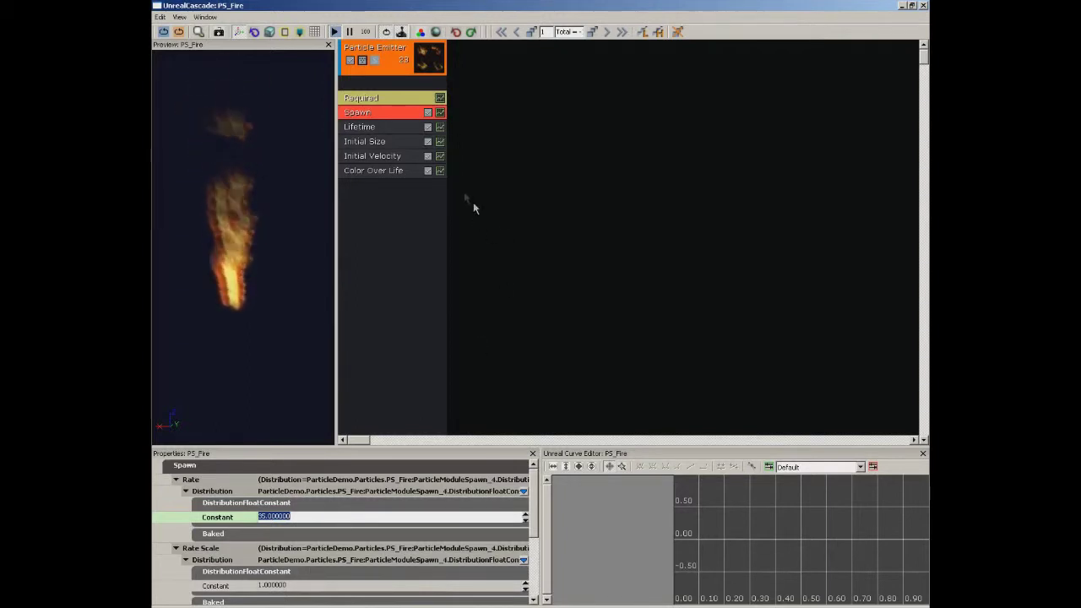
Set the Lifetime module's uniform distribution to a Min of 0.375 and a Max of 0.75.
click(372, 128)
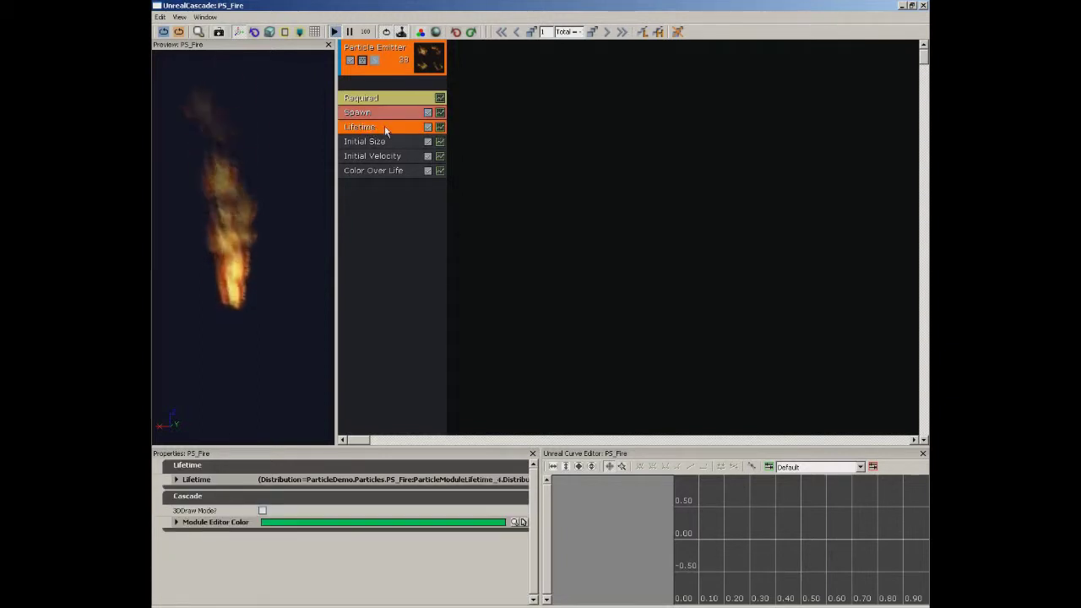
double_click(193, 479)
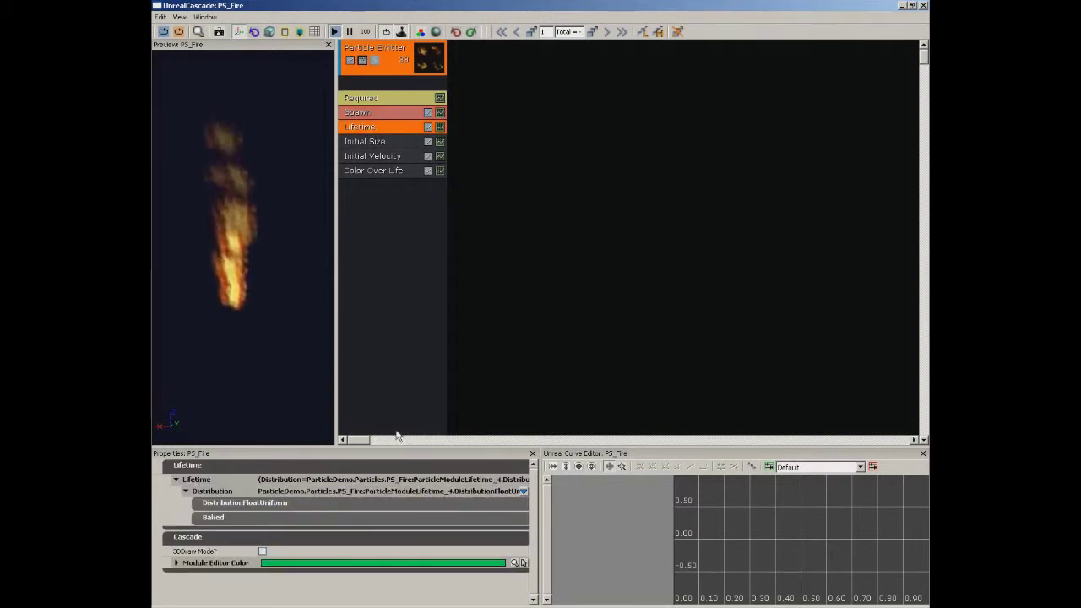
click(254, 505)
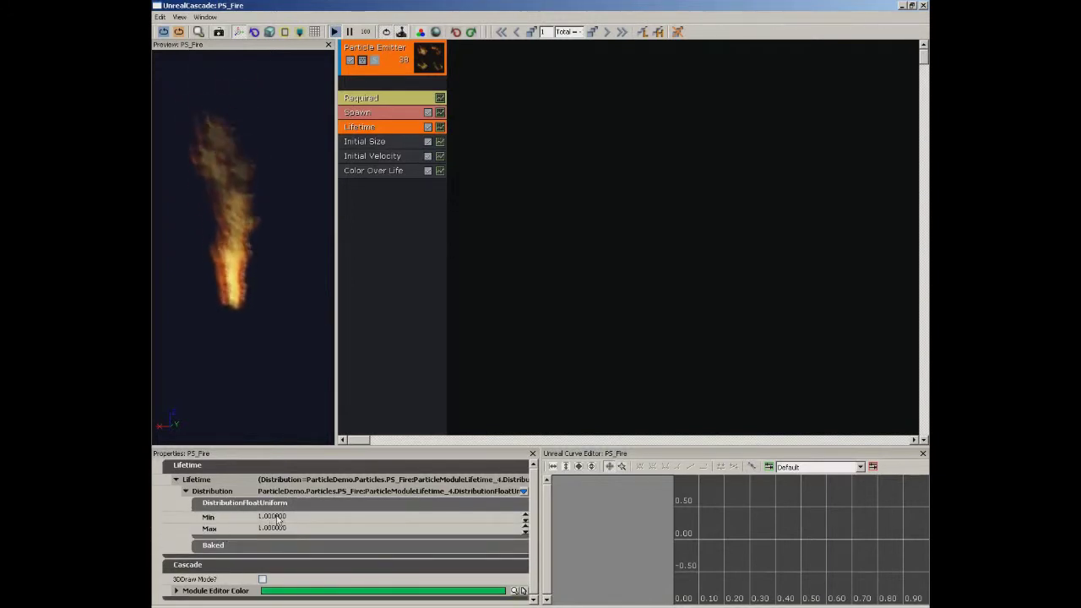
click(296, 517)
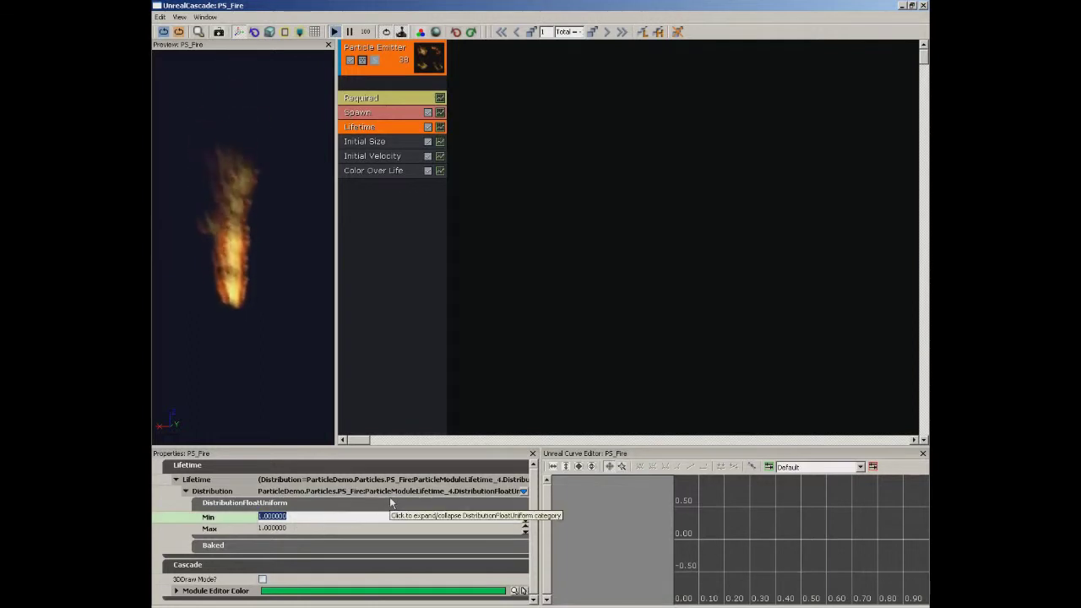
text(.5)
text(75)
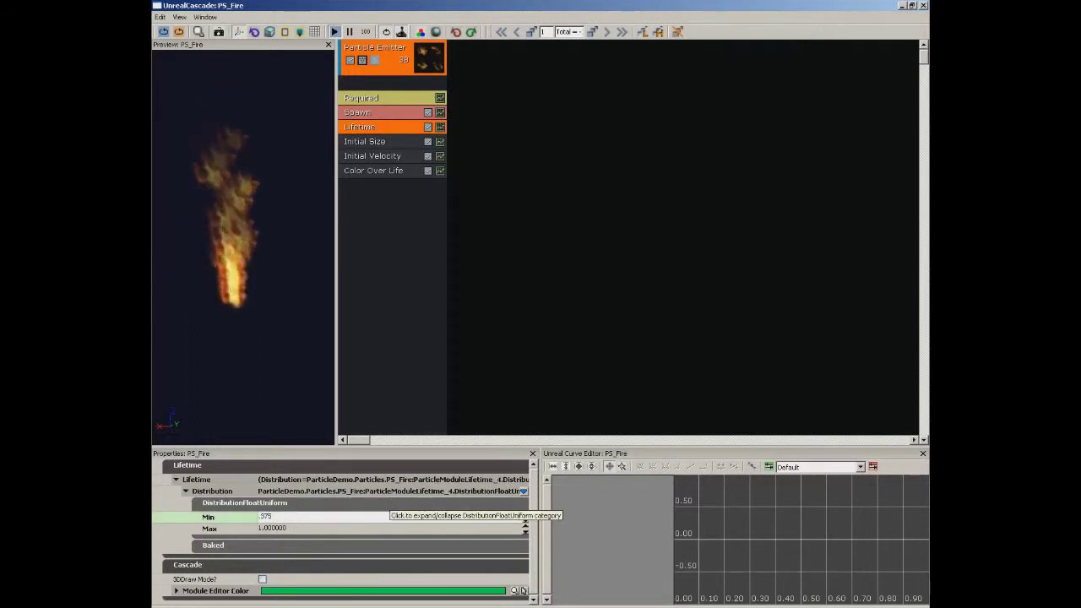
key(Tab)
text(.75)
key(Tab)
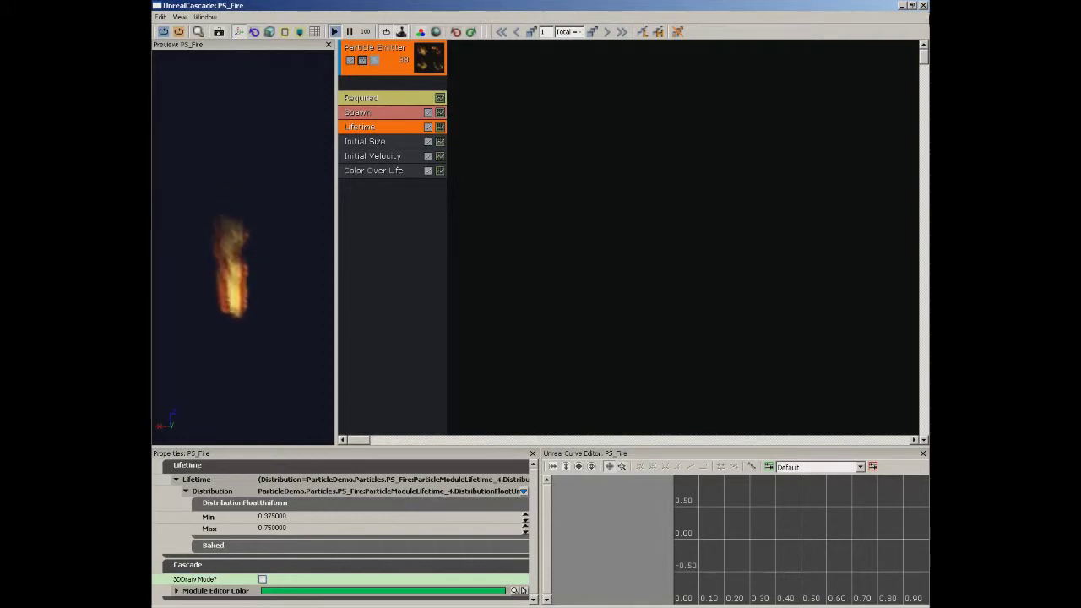
Close the PS_Fire particle editor and select the ParticleDemo package in the Content Browser.
click(925, 6)
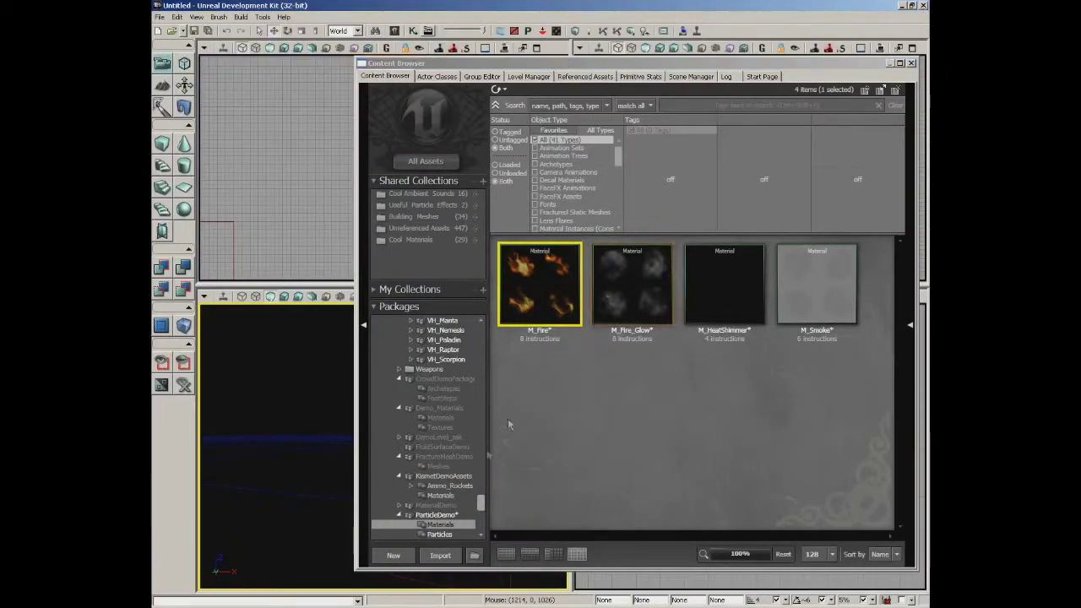
click(452, 516)
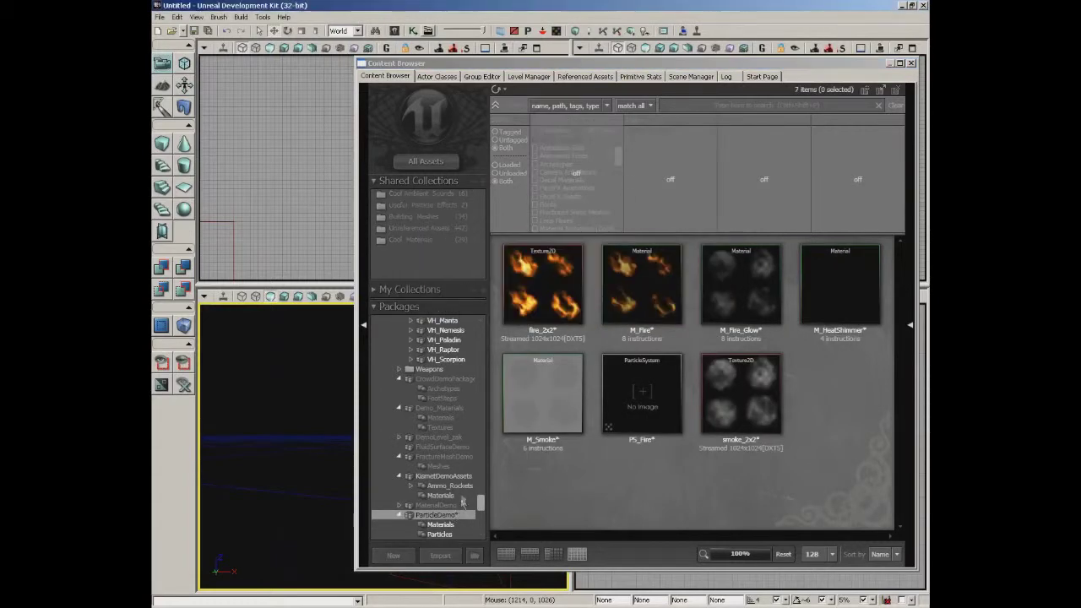
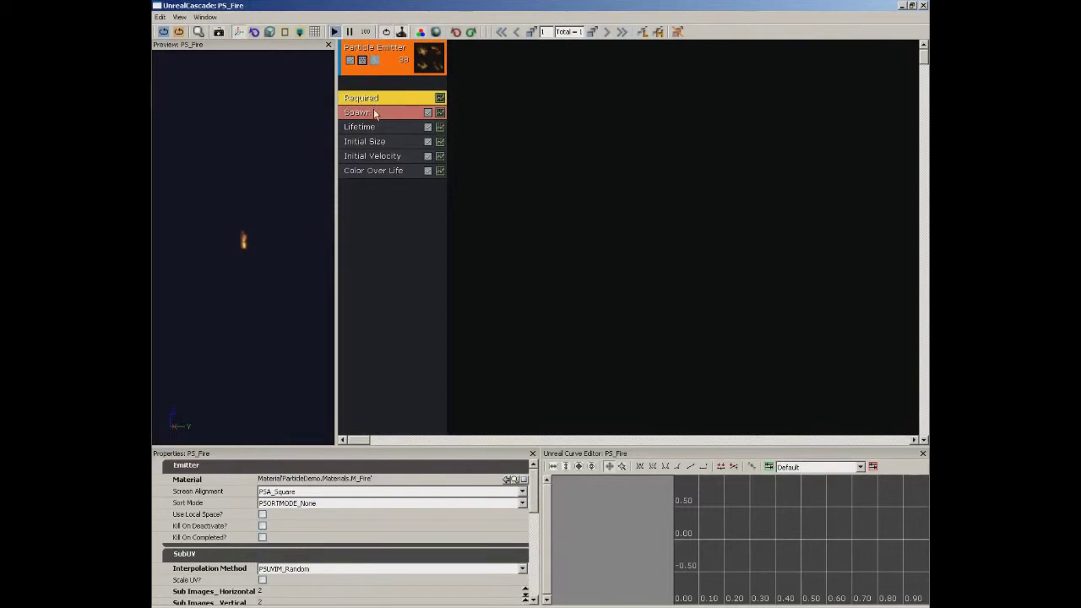
Examine the Spawn module's Rate distribution, including its available distribution types and its constant.
click(375, 114)
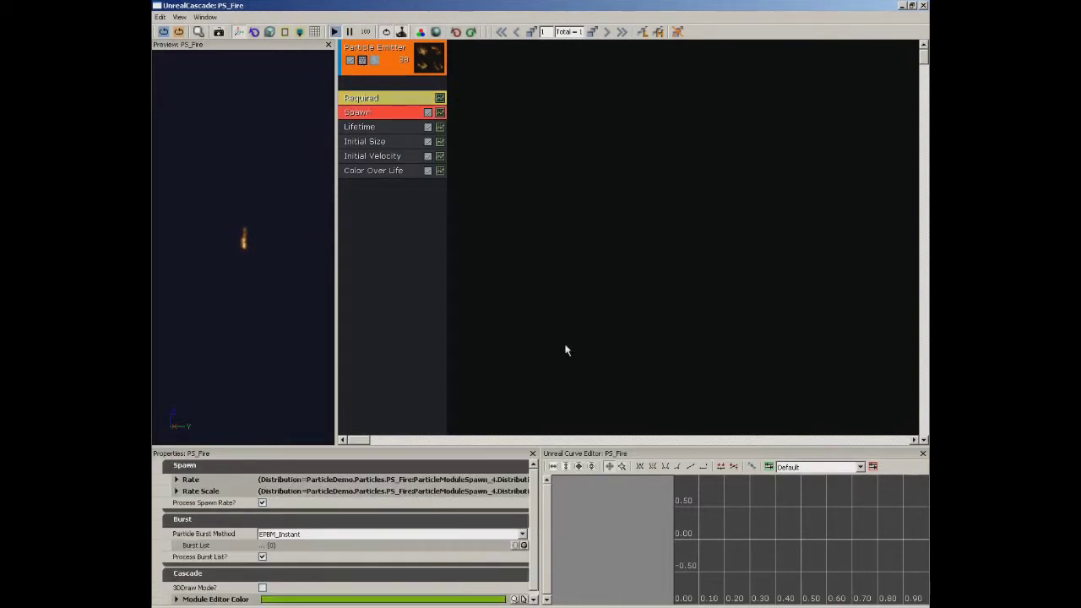
click(176, 480)
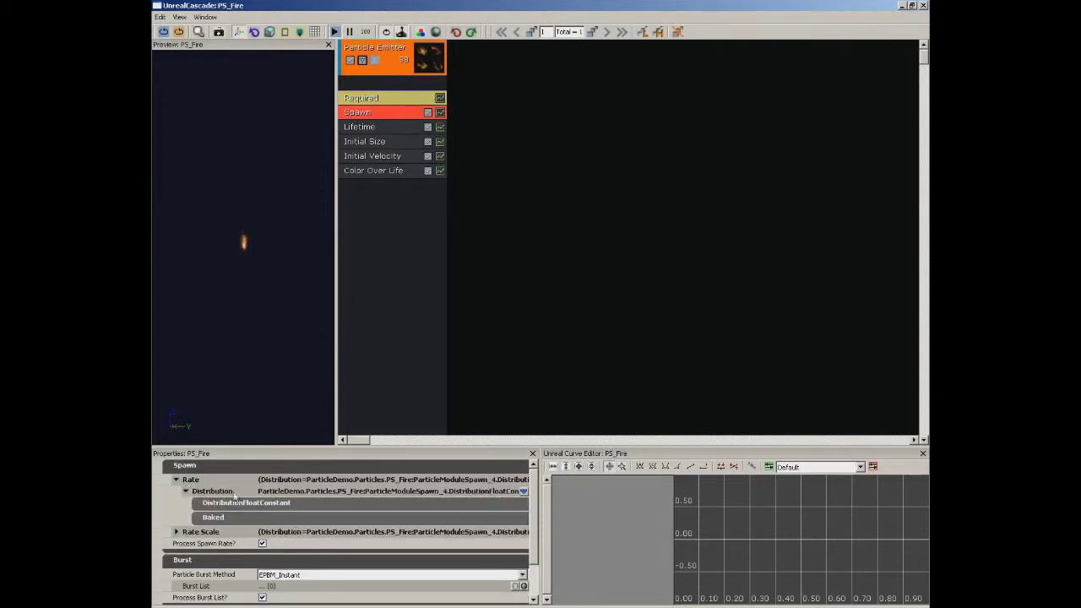
click(525, 494)
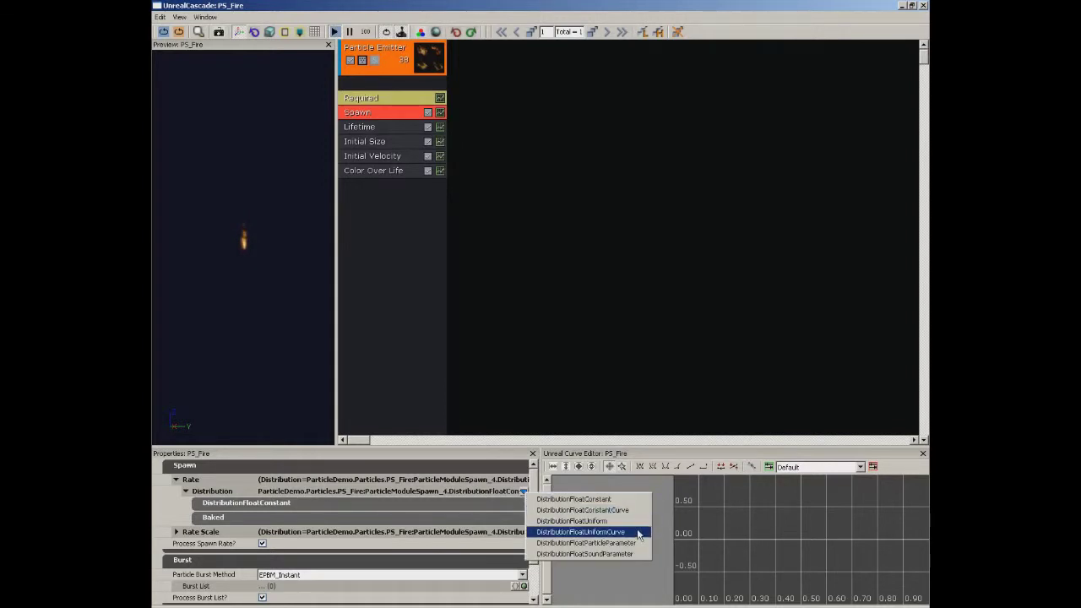
click(498, 490)
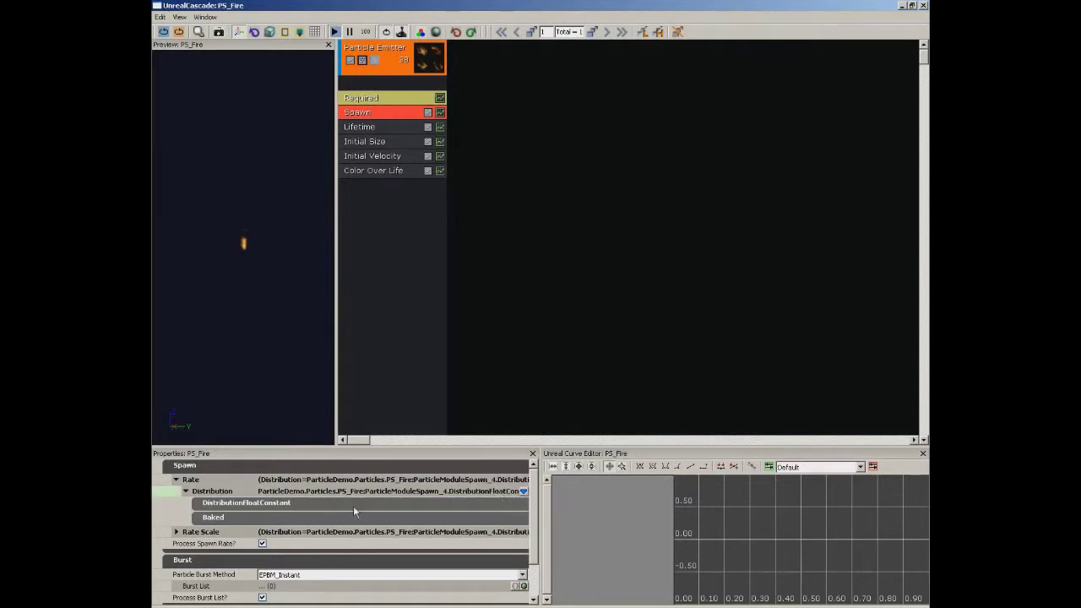
click(211, 495)
click(212, 495)
click(241, 504)
click(283, 517)
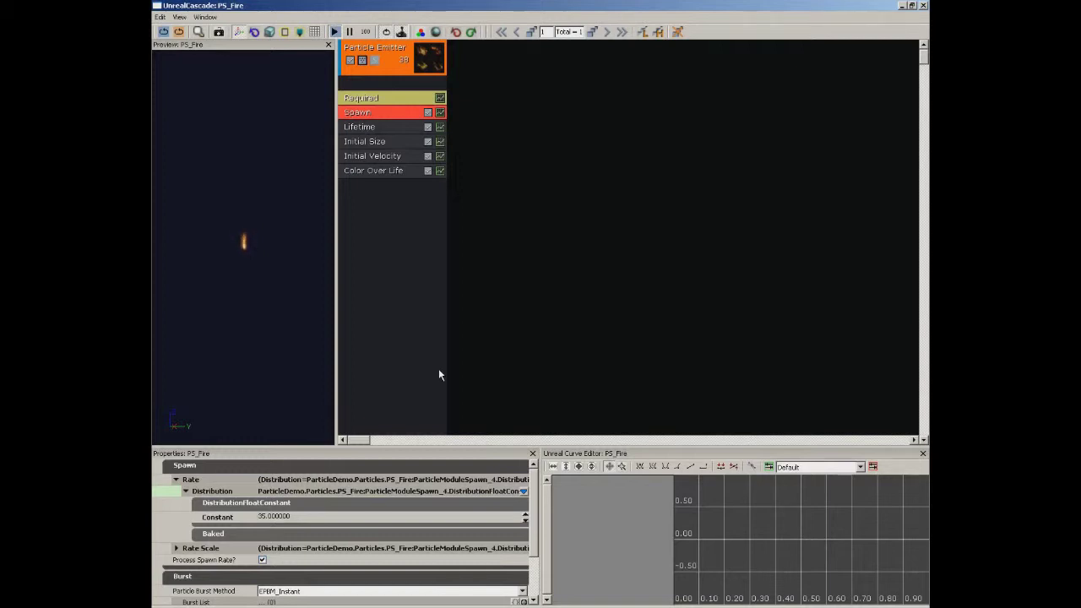
key(Down)
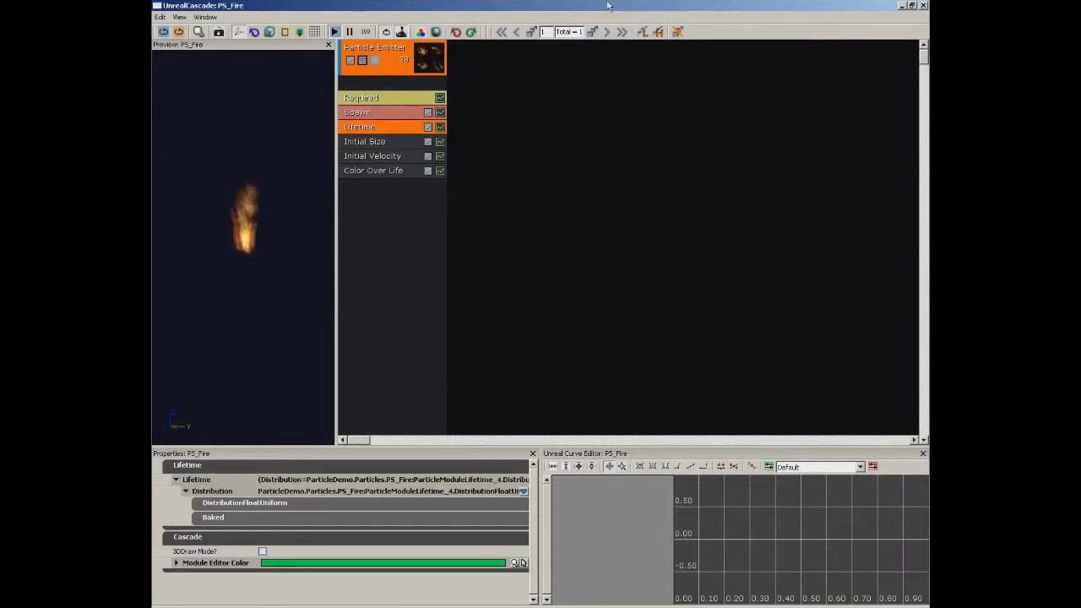
Examine the Initial Size module's Start Size distribution with the Max and Min vectors expanded.
click(380, 143)
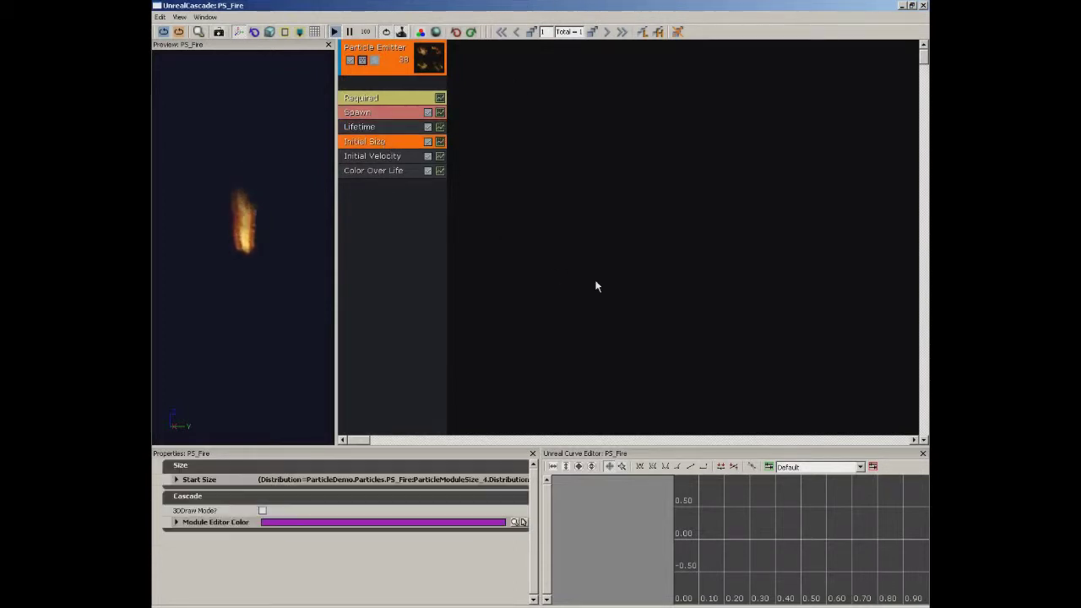
double_click(189, 480)
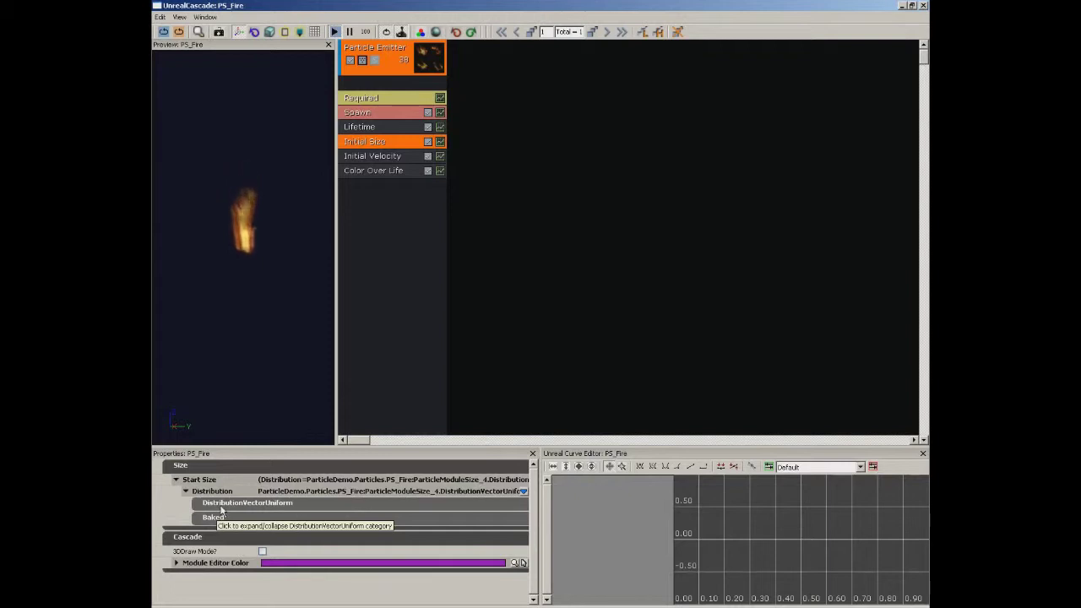
click(222, 505)
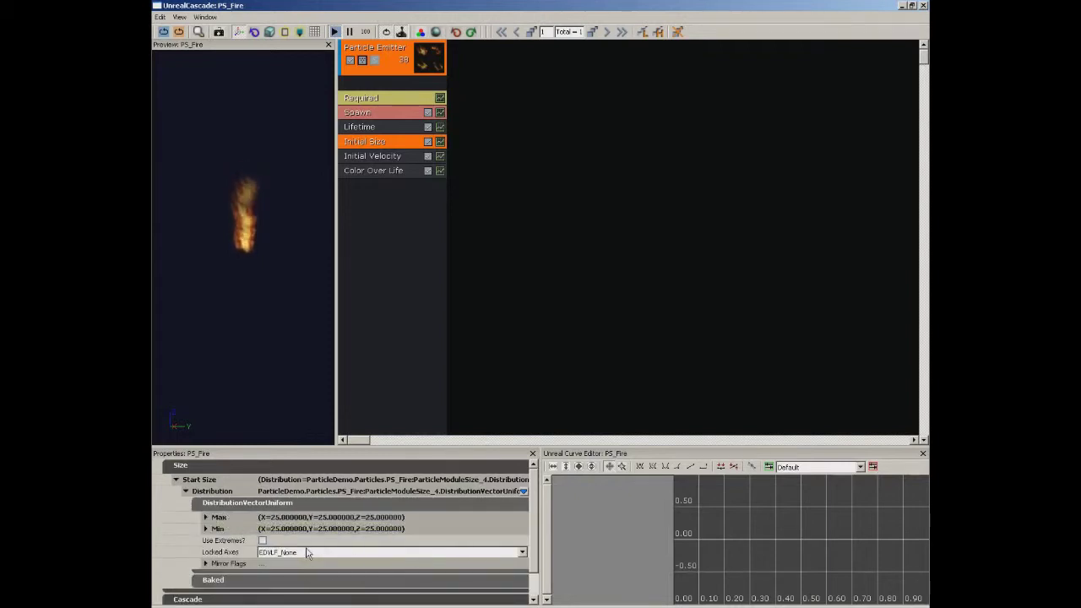
click(206, 517)
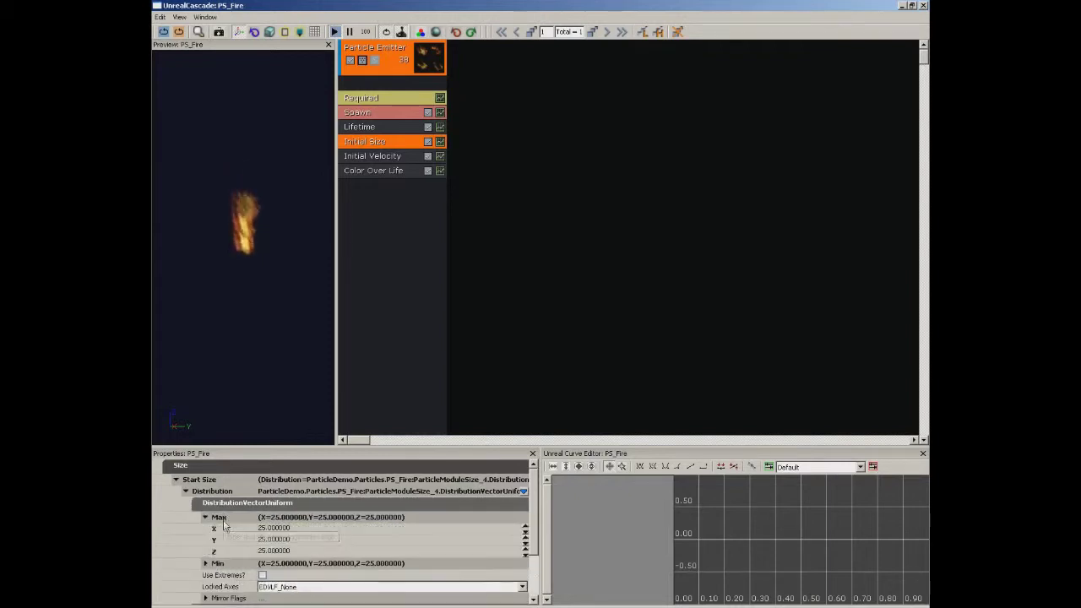
click(206, 563)
drag(538, 511, 538, 532)
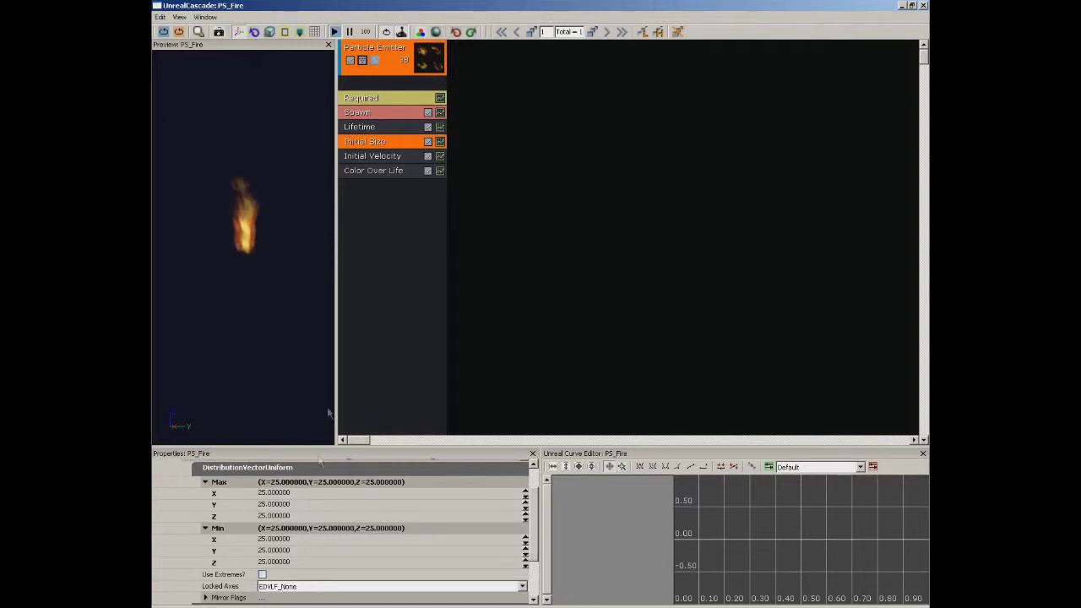
In the Initial Velocity module, set the Start Velocity distribution's Min to X -20, Y -20 and Z 75.
click(382, 161)
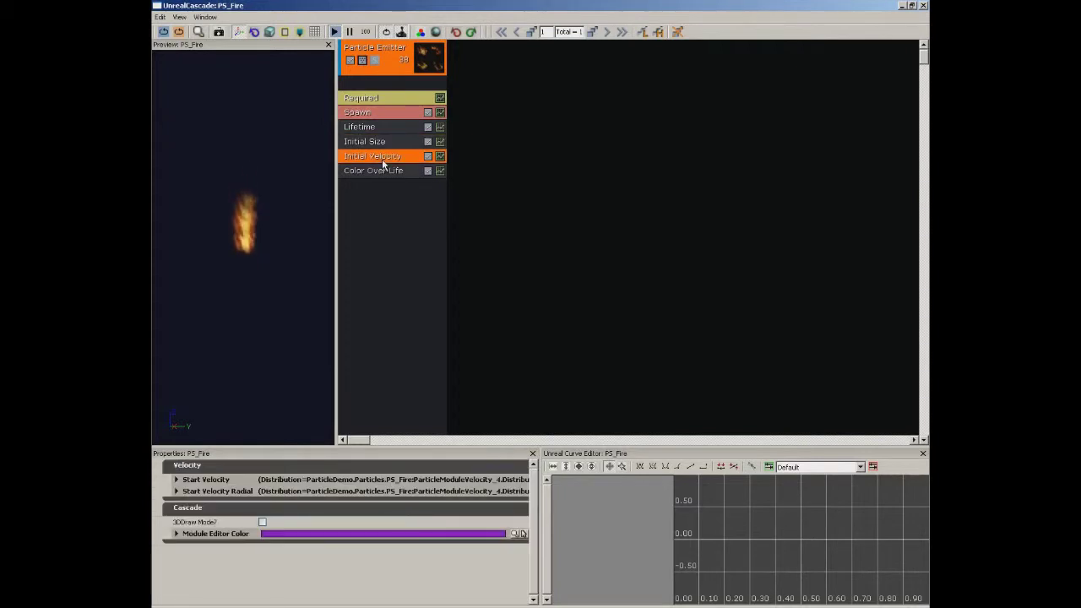
double_click(191, 479)
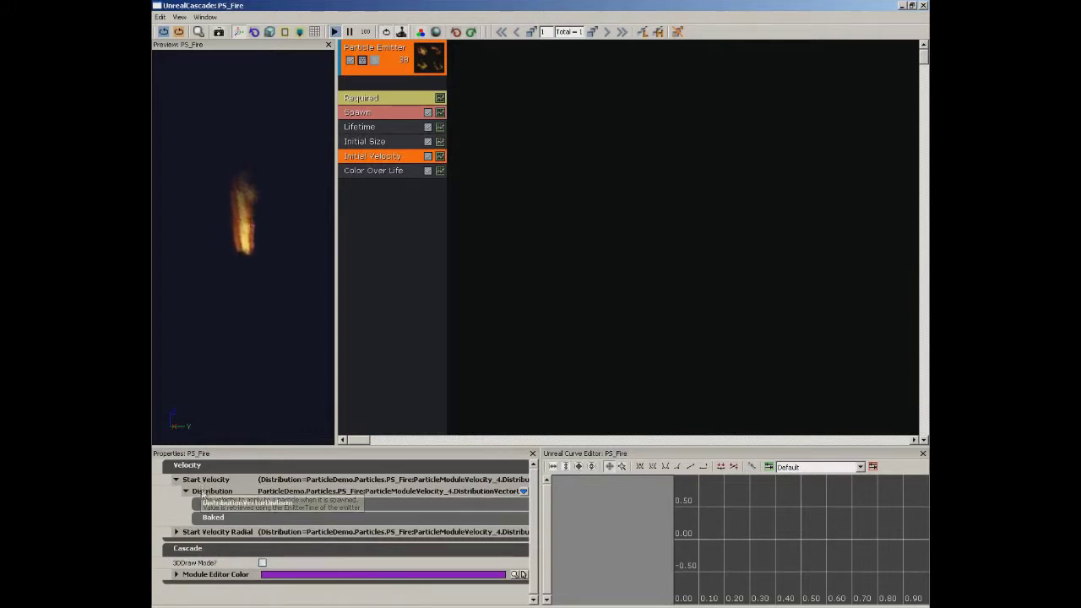
click(222, 504)
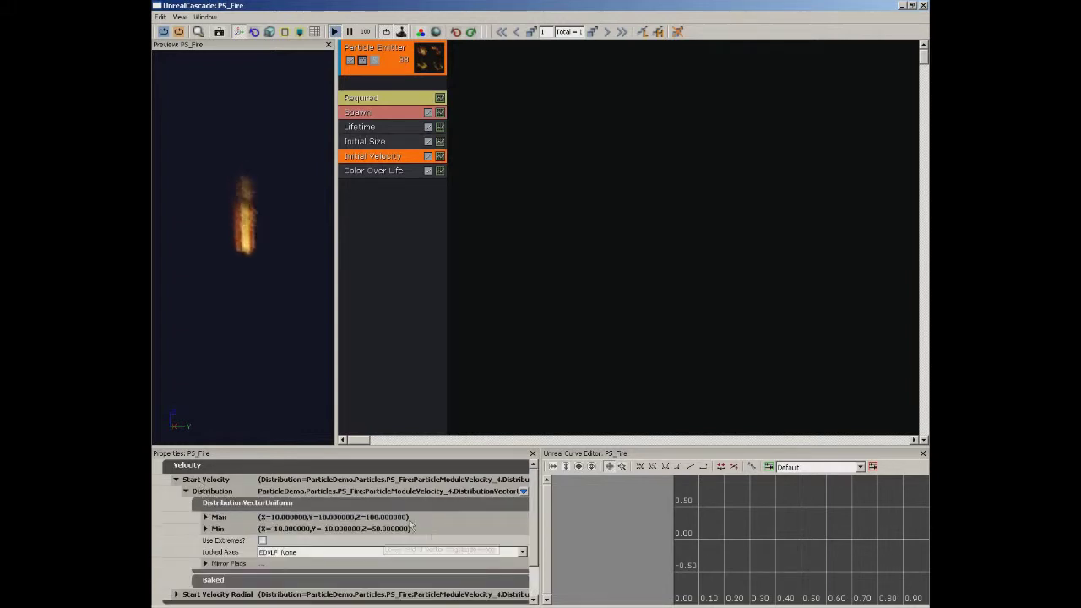
double_click(231, 518)
double_click(230, 565)
scroll(531, 528, down, 1)
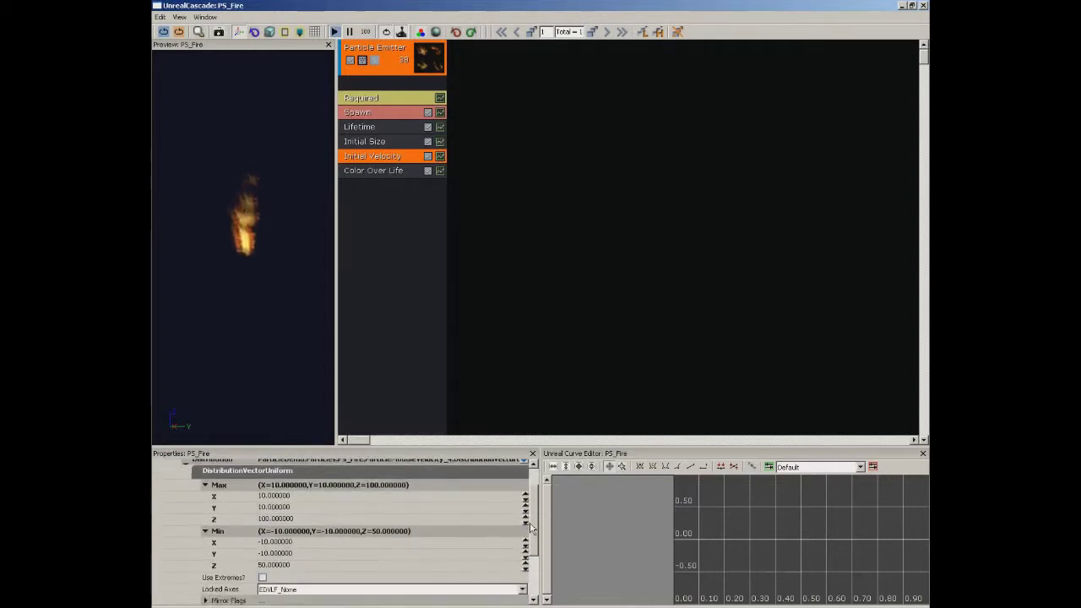
click(302, 544)
text(-20)
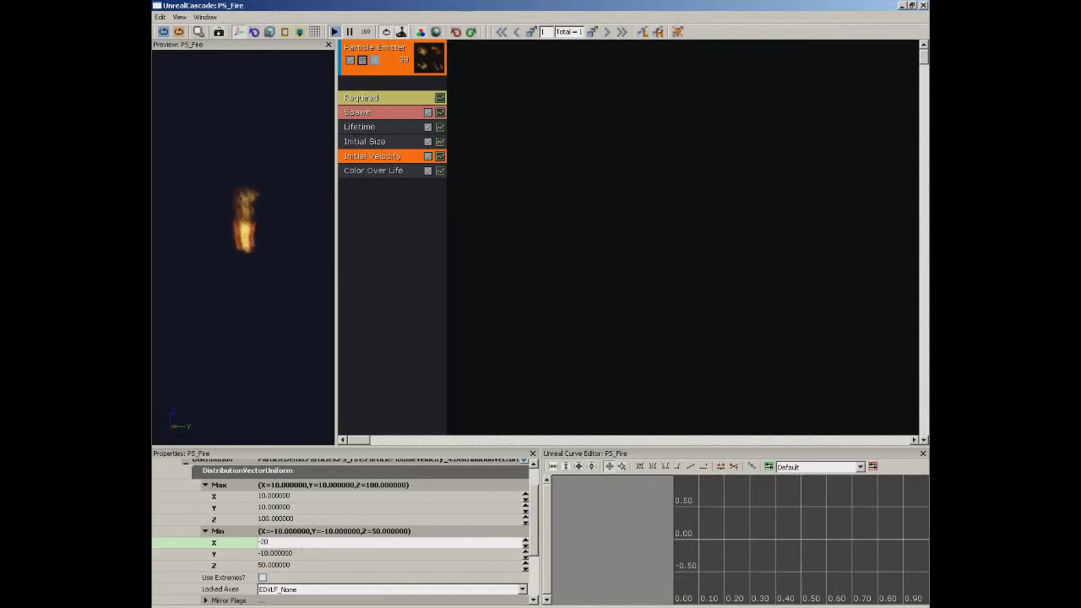
key(Tab)
text(-20)
key(Tab)
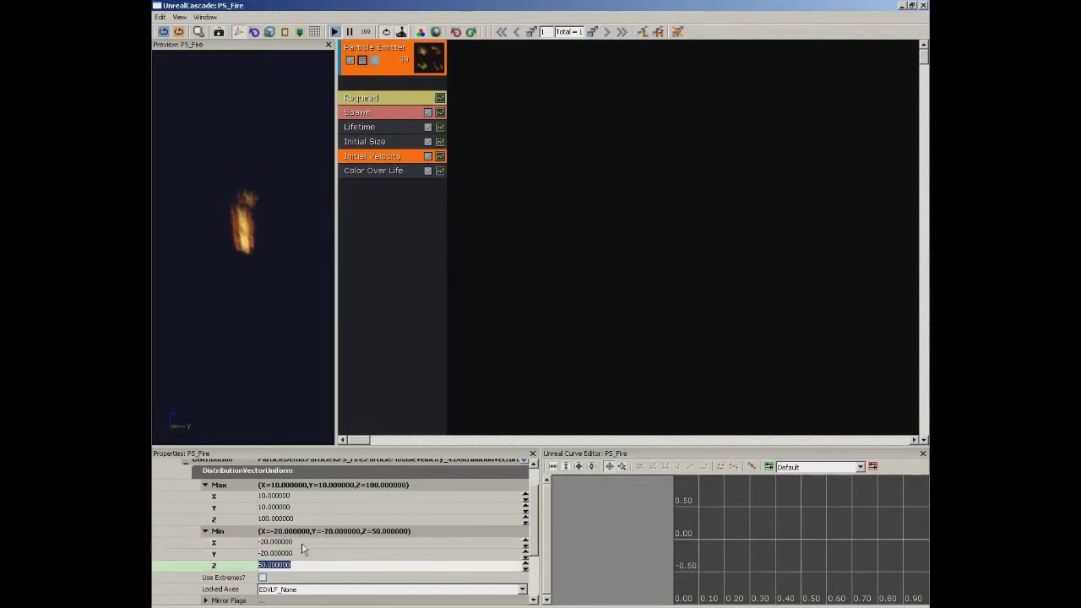
text(75)
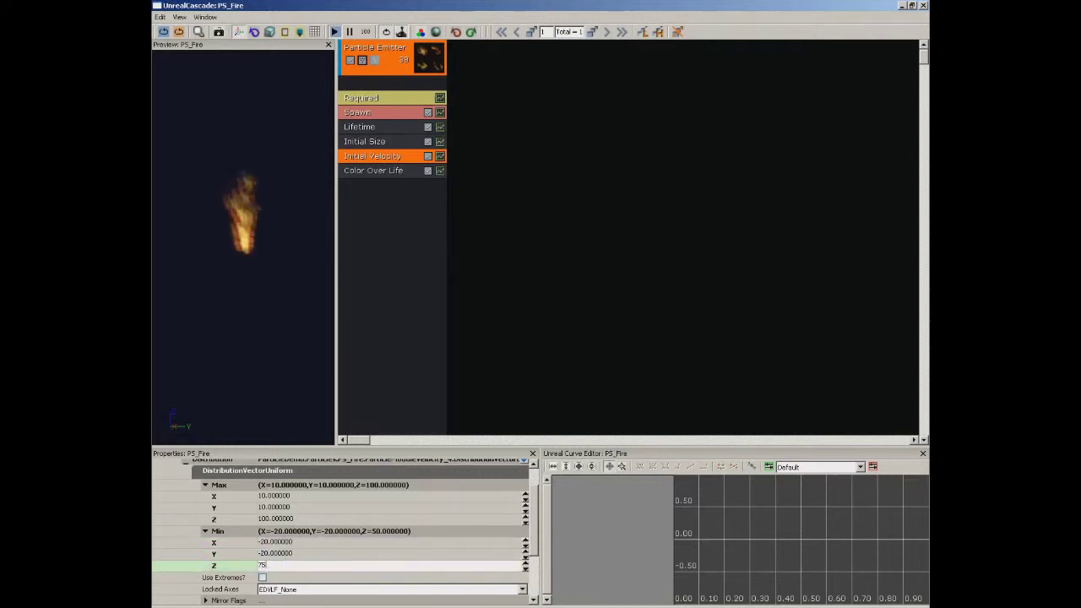
Set the Start Velocity distribution's Max to X 20, Y 20 and Z 125.
key(shift+Tab)
key(shift+Tab)
key(shift+Tab)
key(shift+Tab)
key(shift+Tab)
key(shift+Tab)
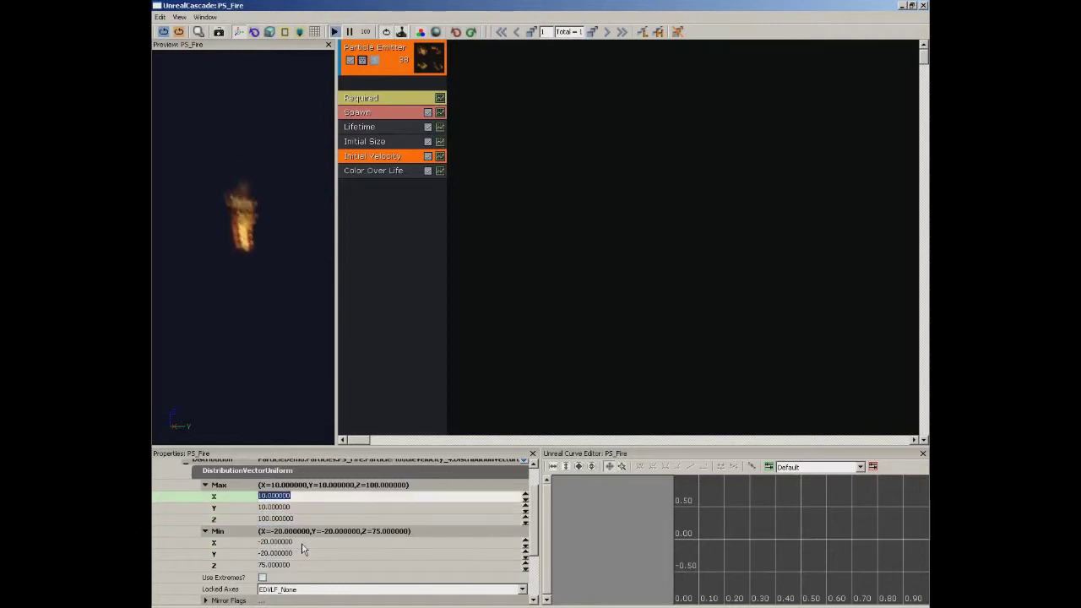
text(20)
key(Tab)
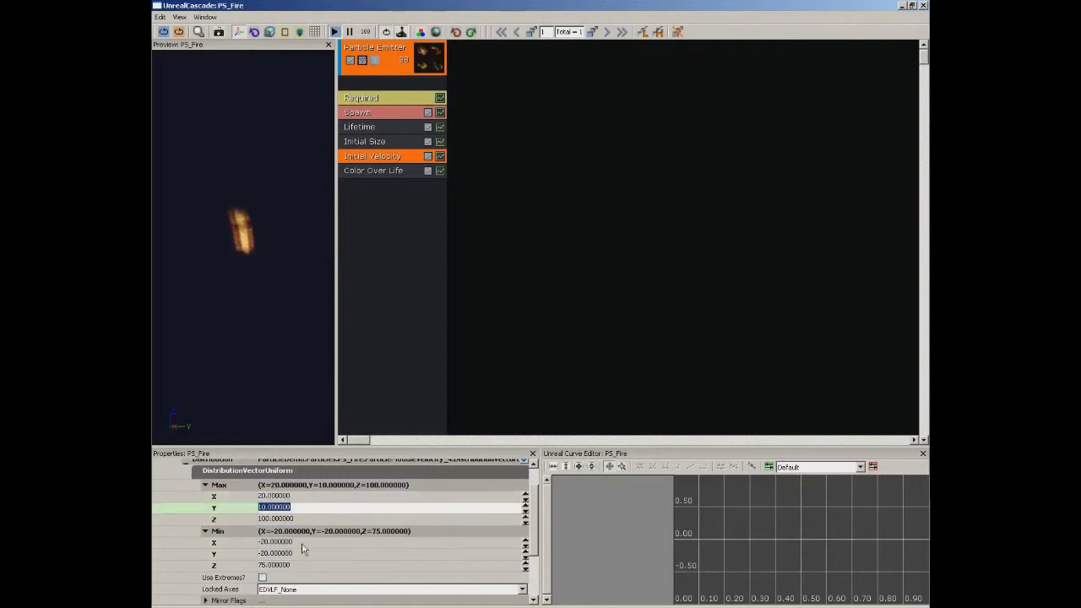
text(20)
key(Tab)
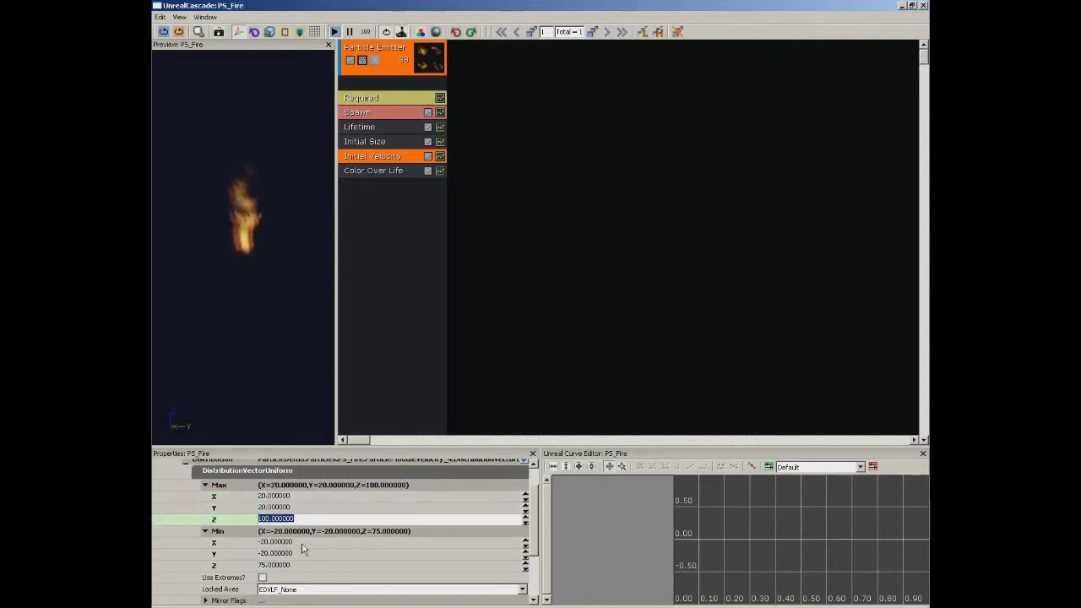
text(125)
key(Return)
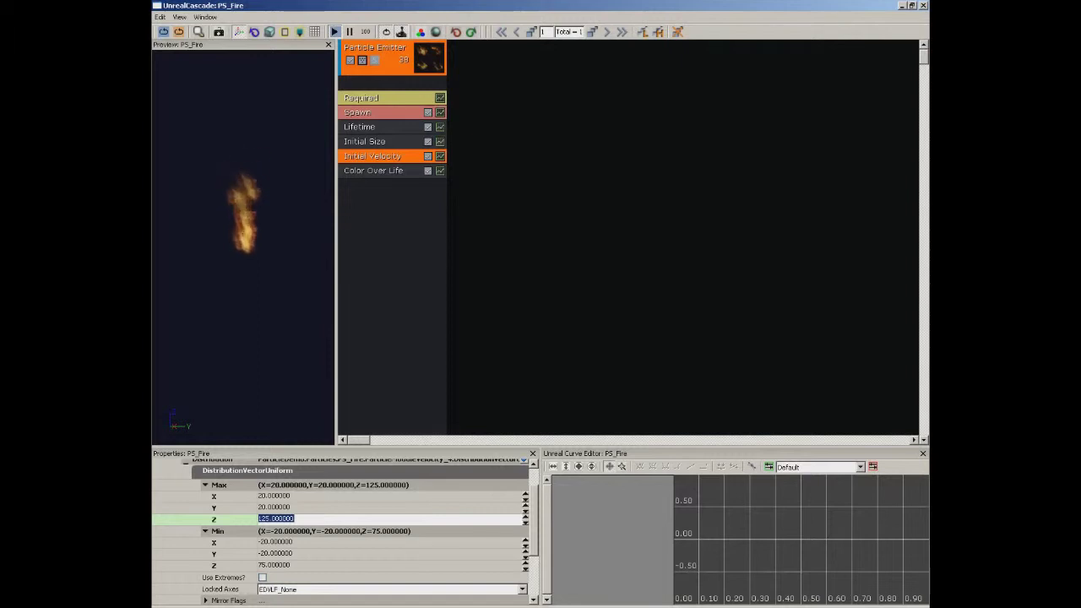
Change the Color Over Life module's color distribution type to DistributionVectorConstant.
click(408, 172)
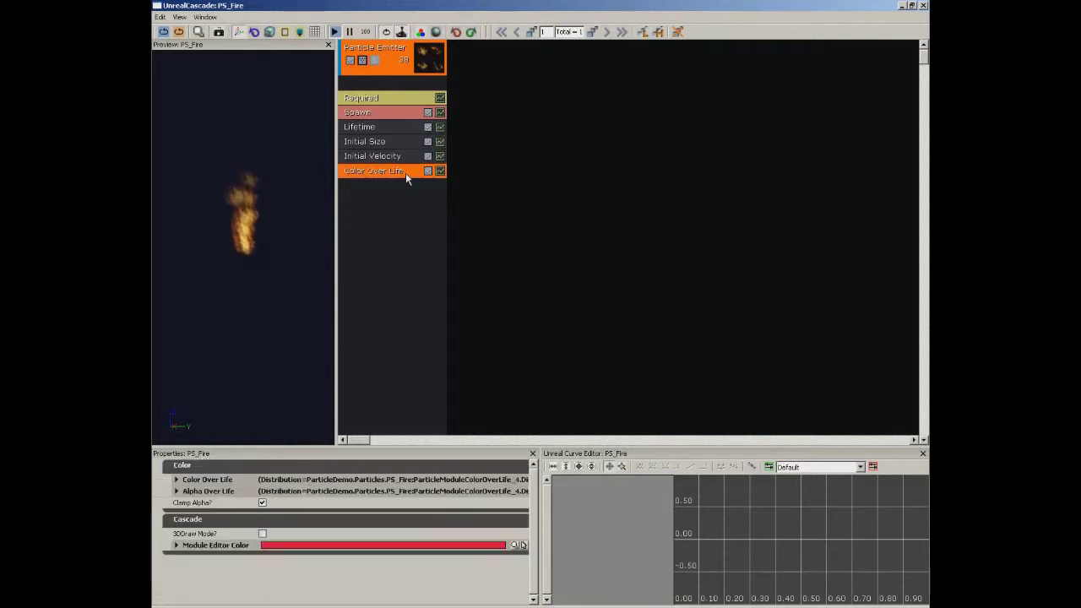
double_click(196, 484)
double_click(211, 490)
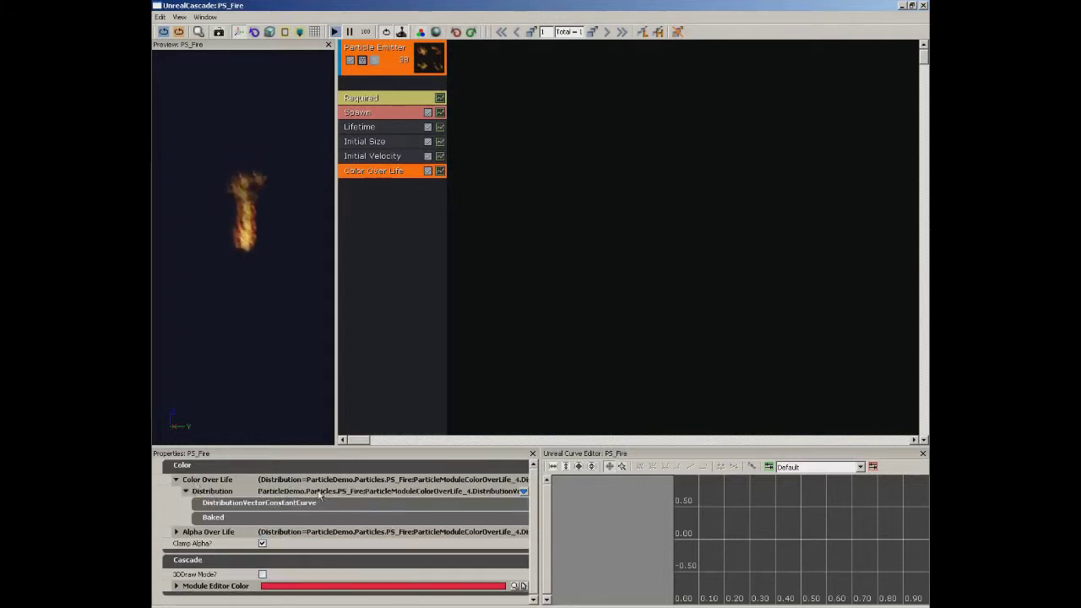
double_click(211, 504)
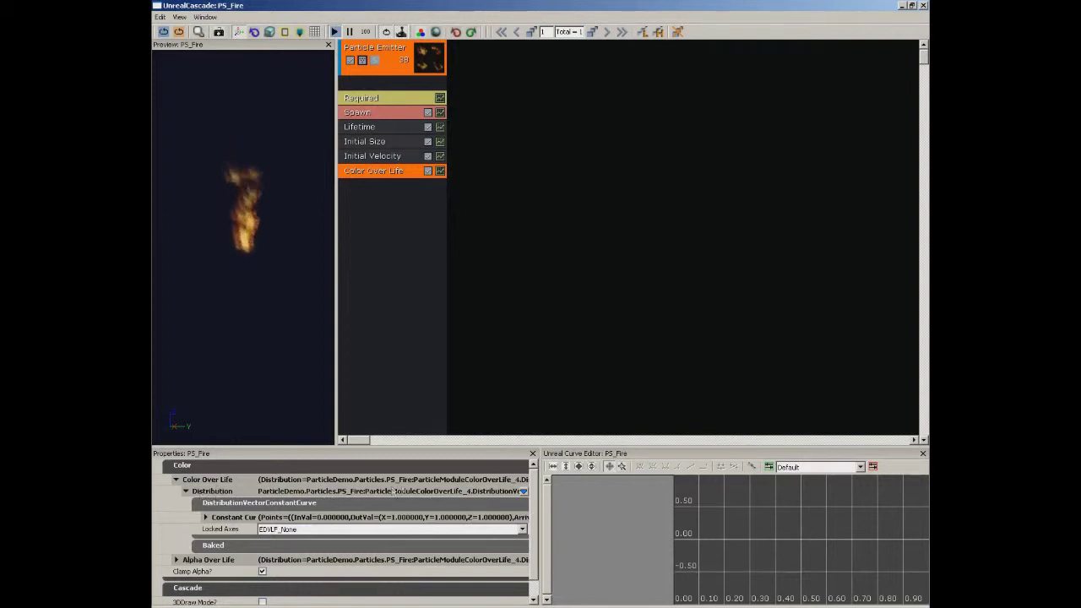
click(524, 491)
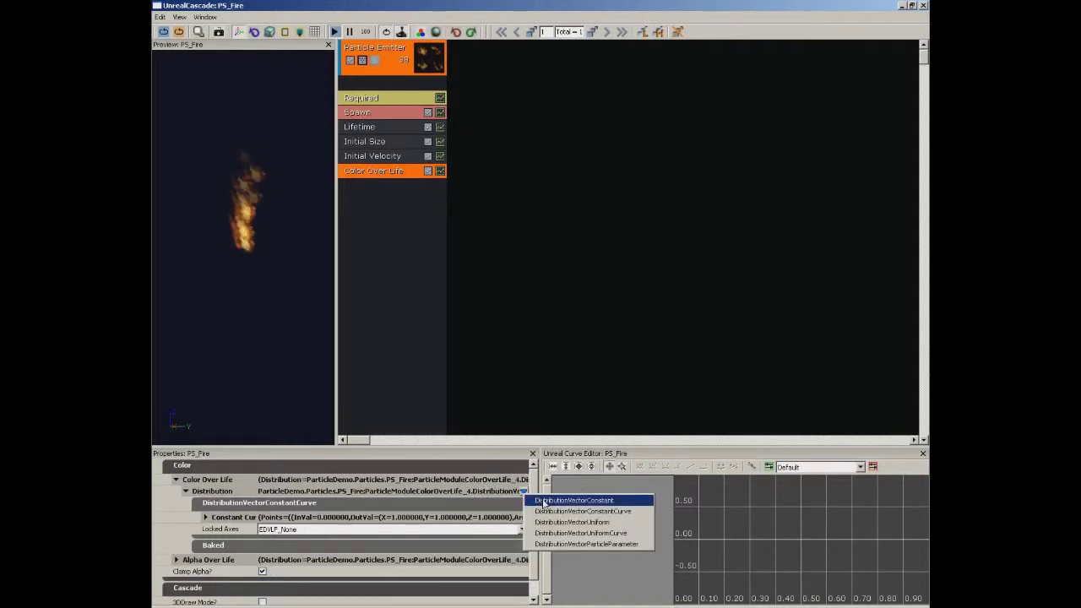
click(543, 501)
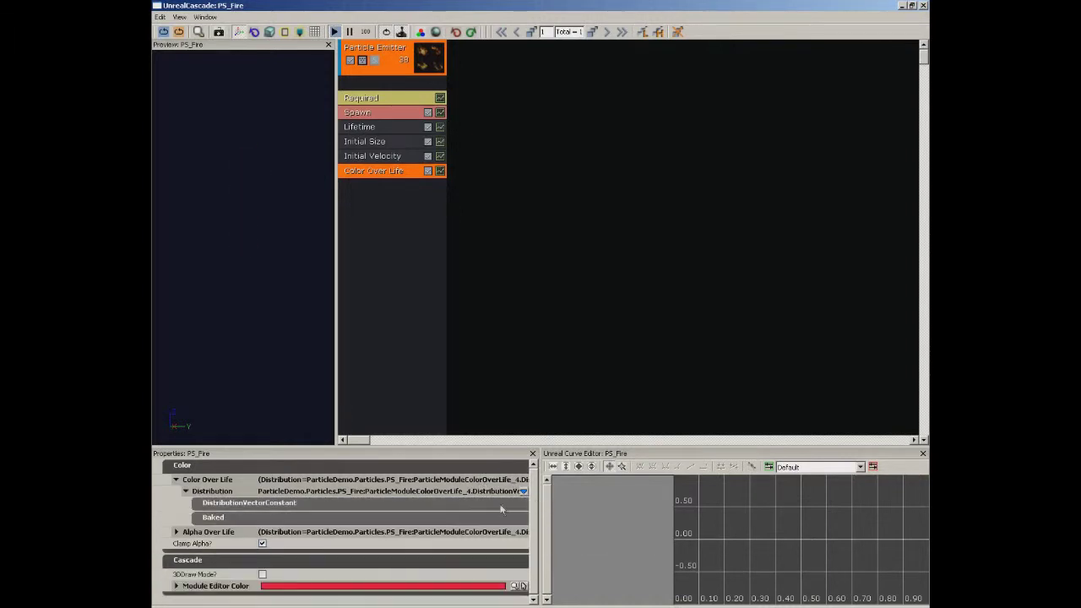
Set the Color Over Life distribution's Constant to X 1, Y 1 and Z 1.
click(225, 519)
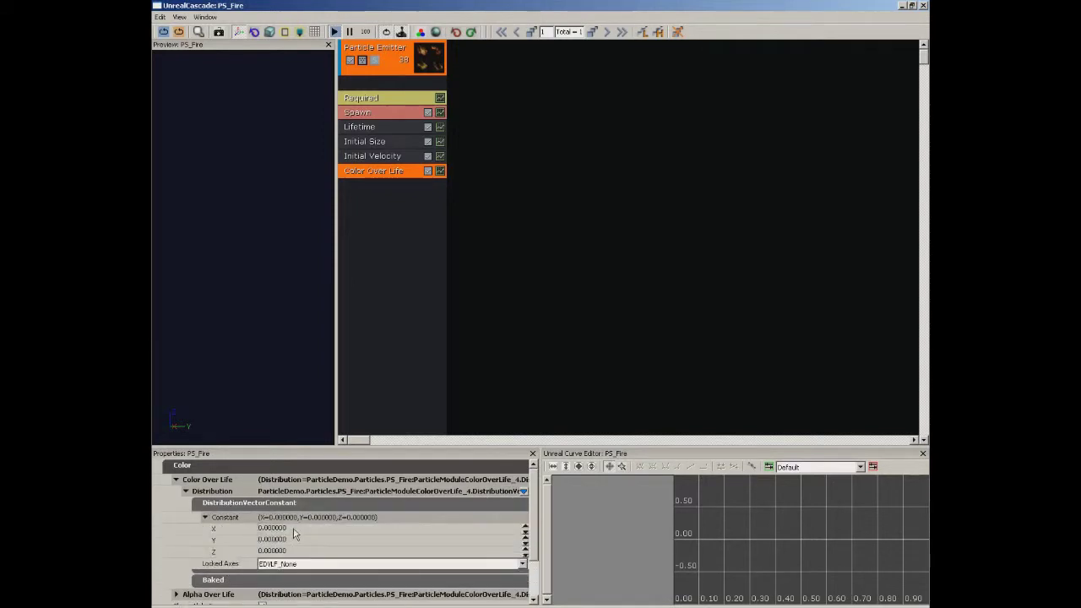
click(287, 528)
text(1)
key(Tab)
text(1)
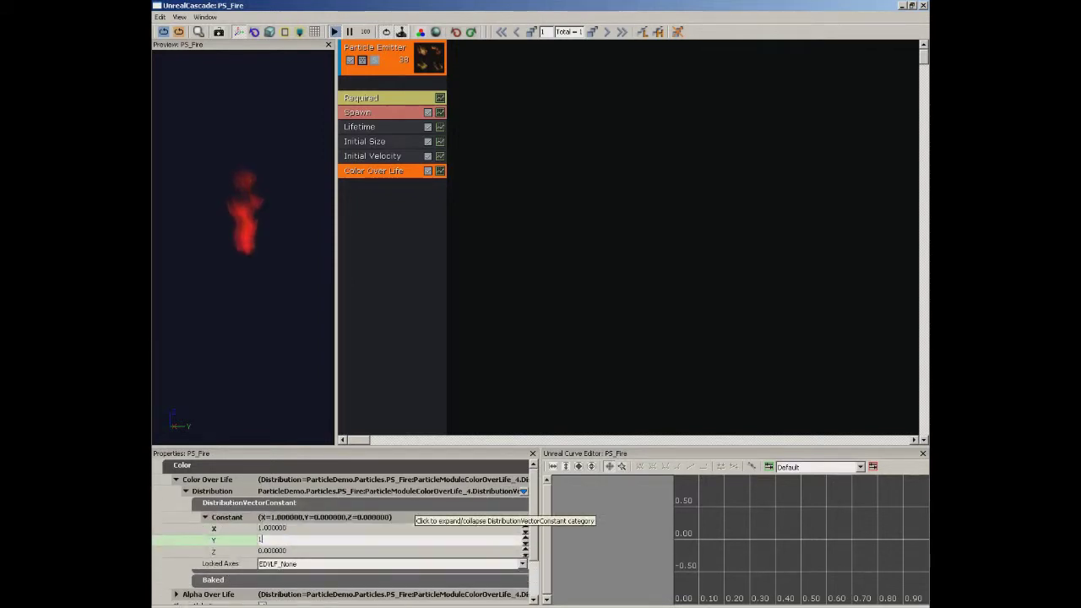
key(Tab)
text(1)
key(Return)
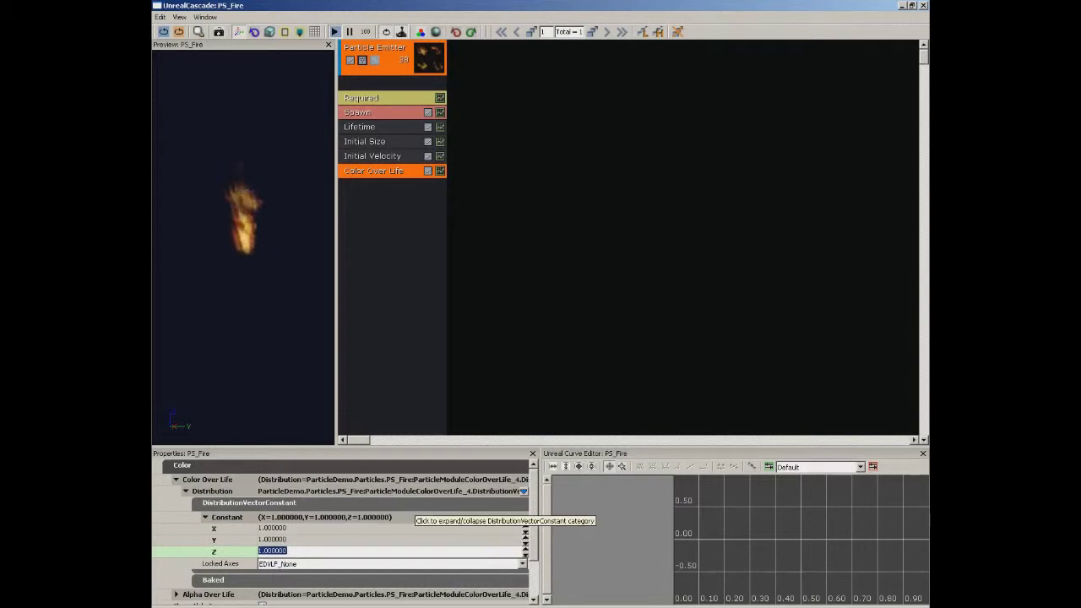
Collapse Color Over Life and expand the Alpha Over Life constant curve down to the values of points [0] and [1], enlarging the properties area.
click(228, 503)
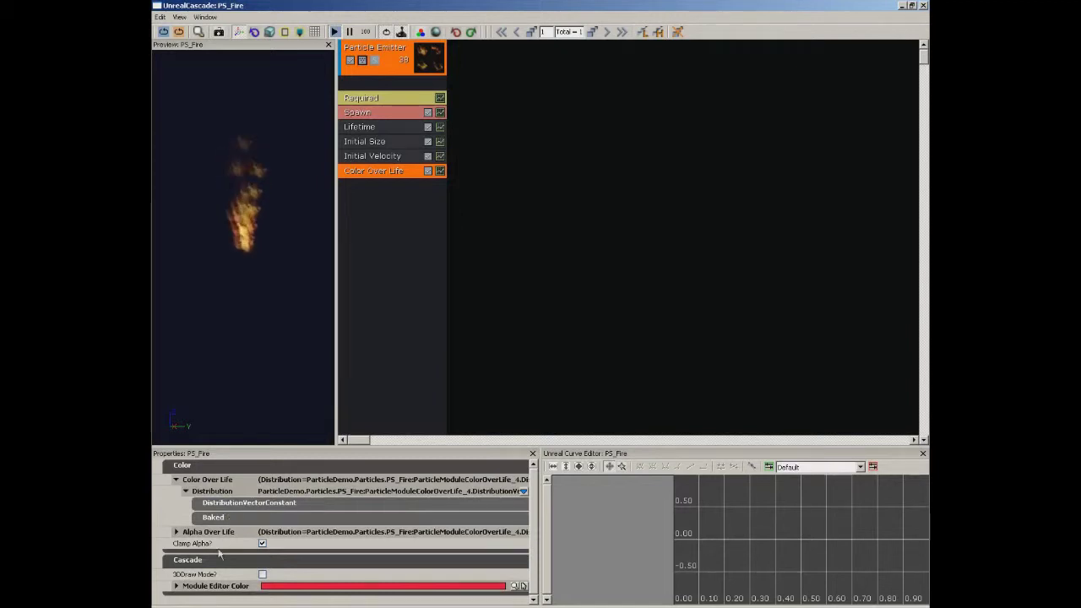
click(176, 479)
click(176, 491)
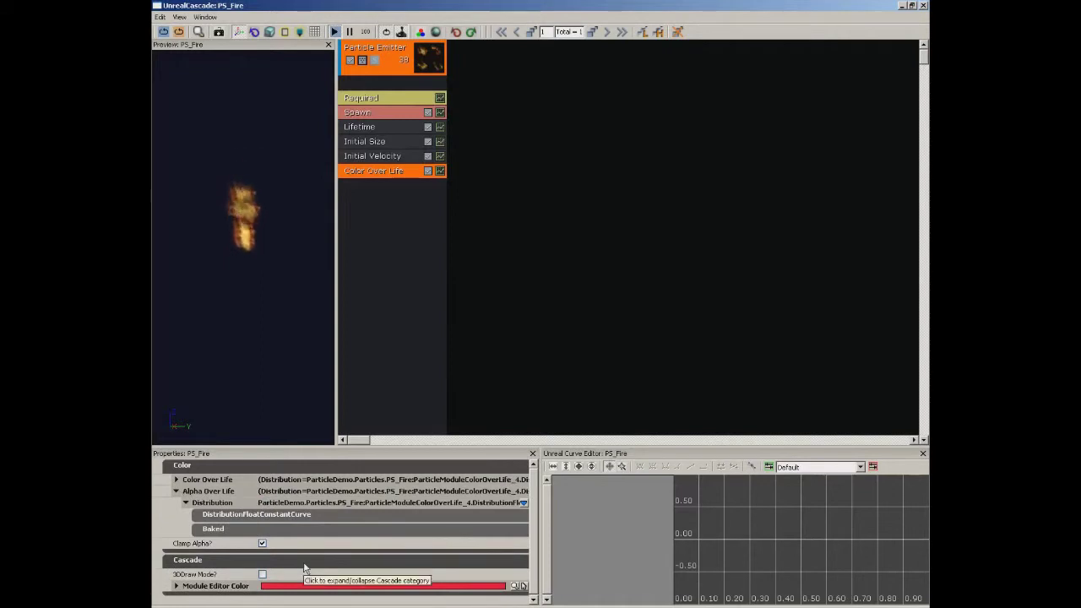
click(226, 517)
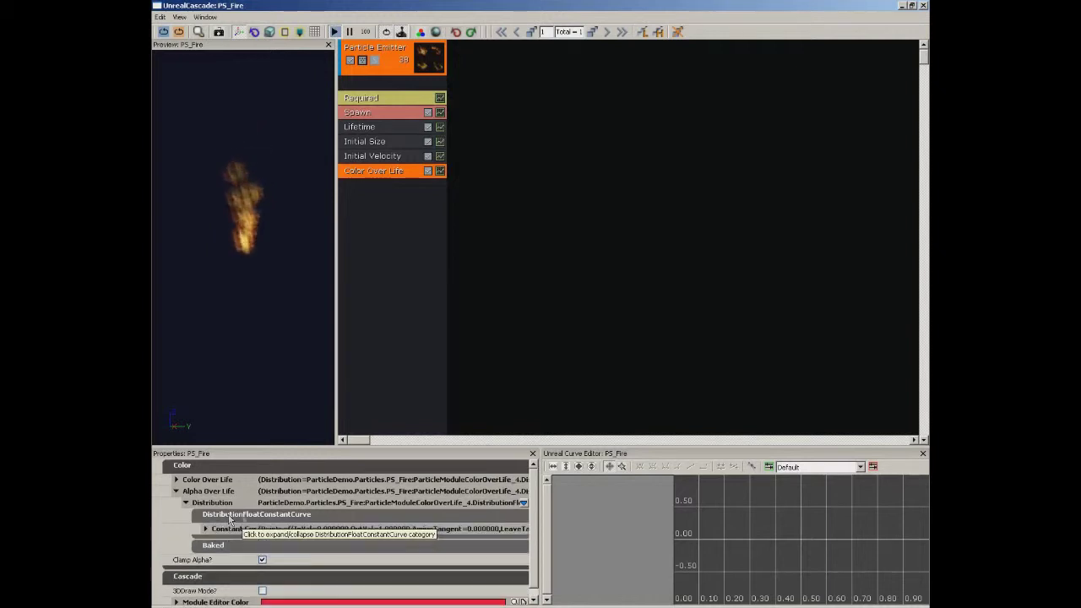
click(215, 532)
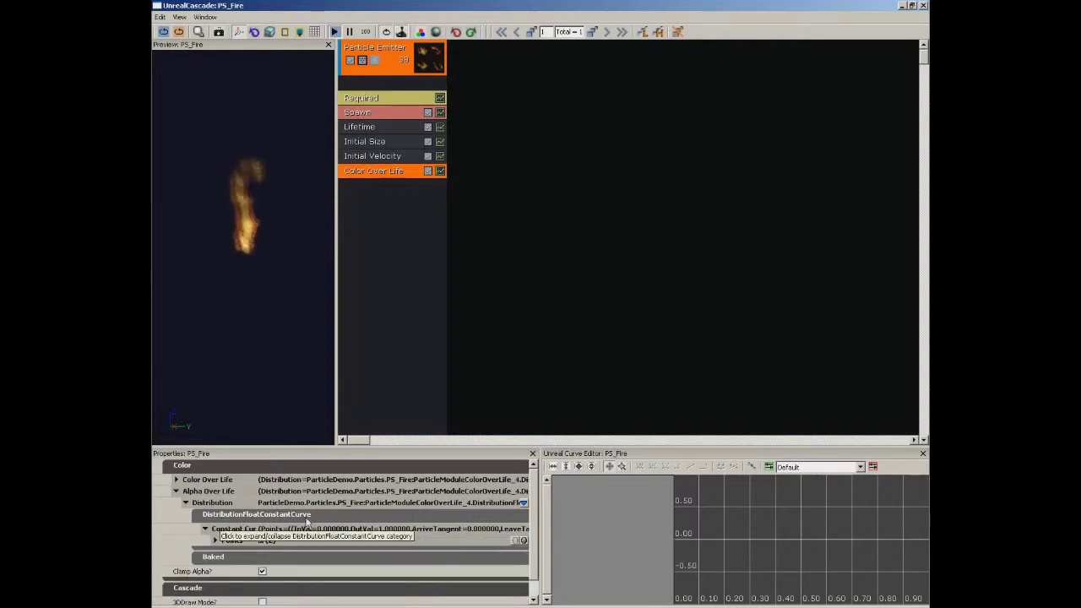
click(216, 541)
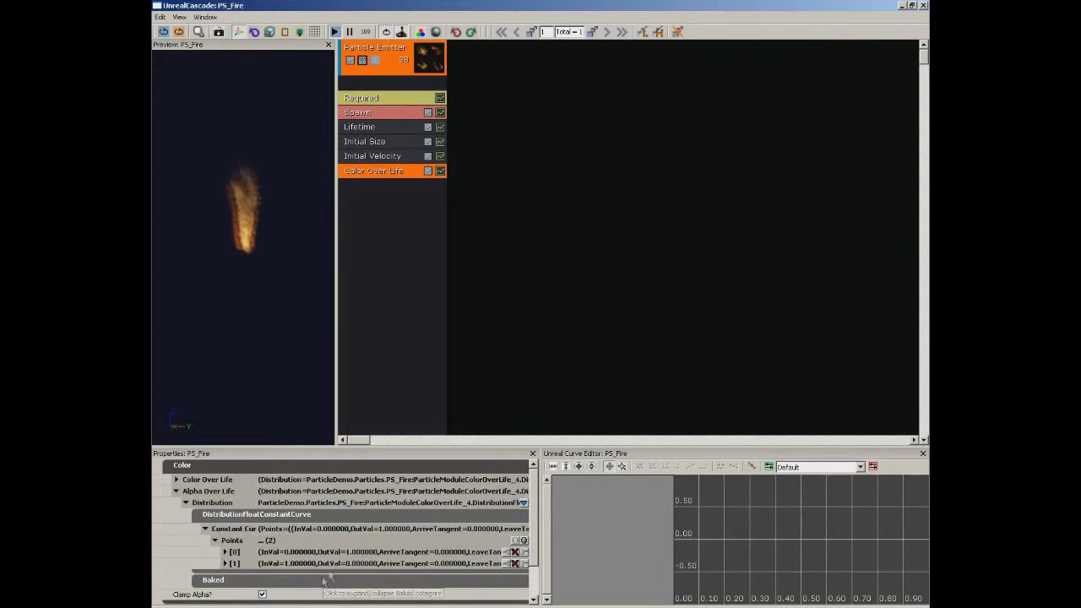
drag(506, 446, 502, 333)
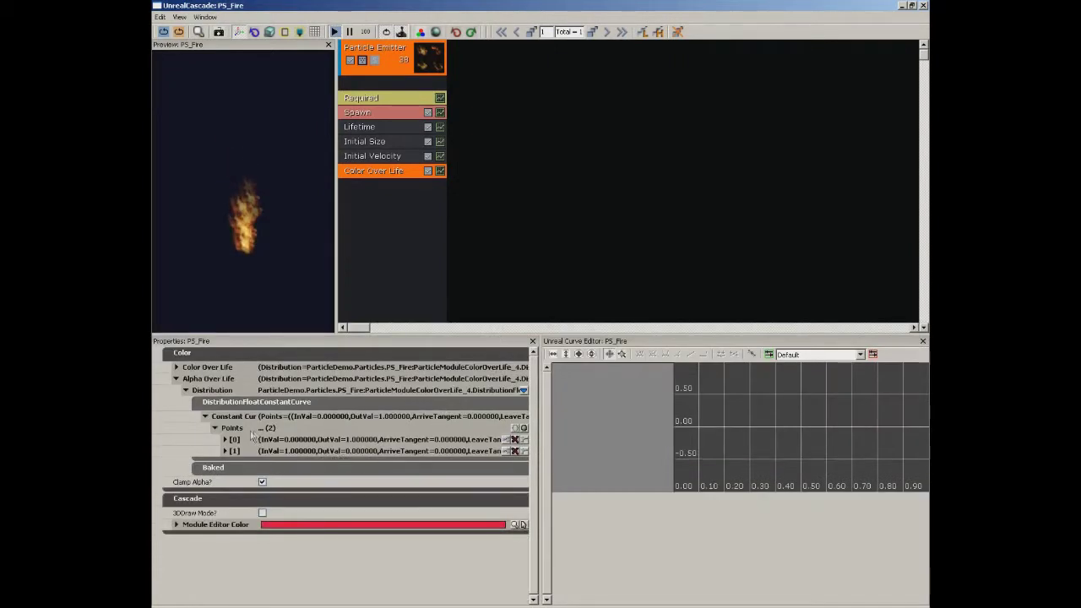
click(226, 440)
click(224, 509)
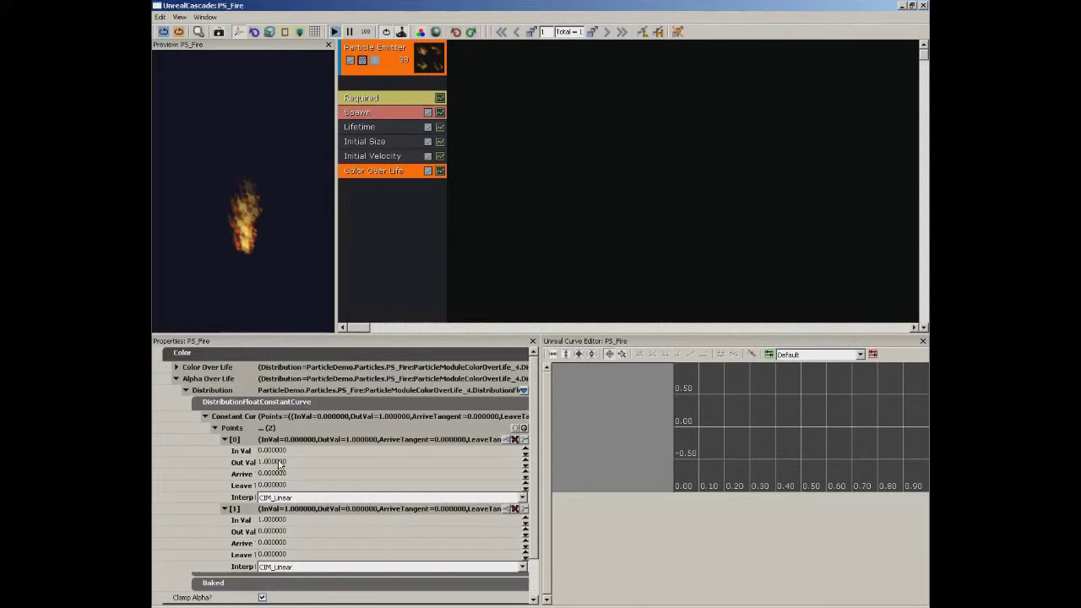
Examine the In Val and Out Val of both Alpha Over Life curve points against the previewed flame.
click(286, 451)
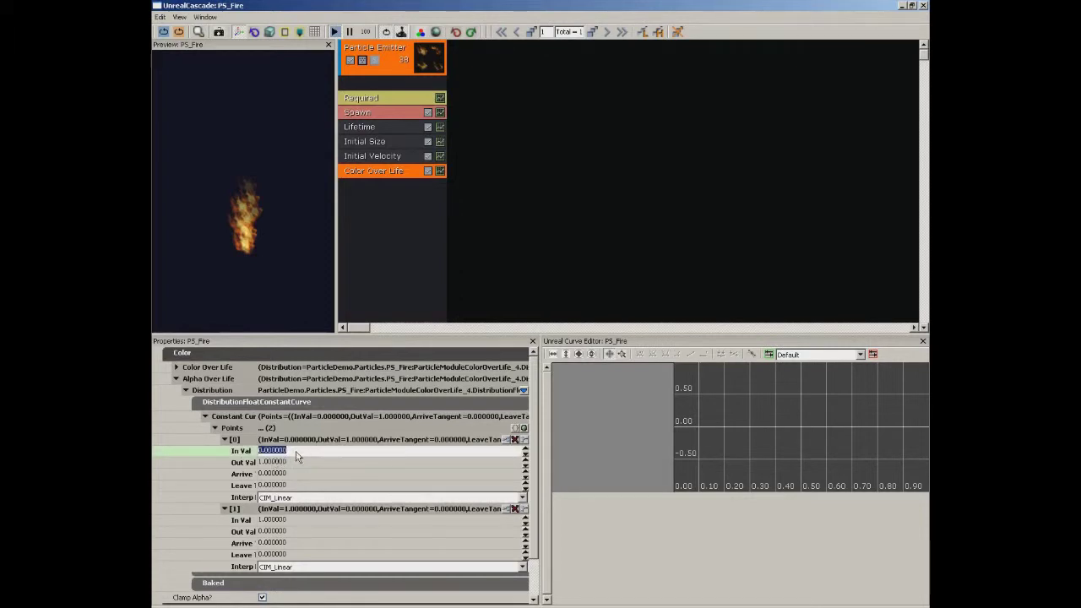
click(295, 464)
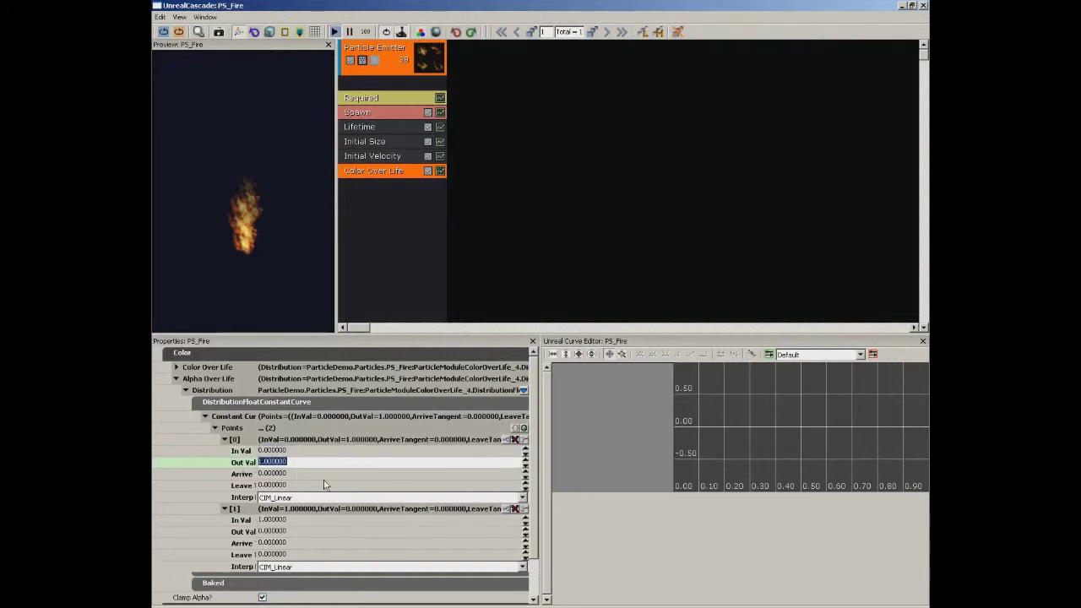
click(301, 519)
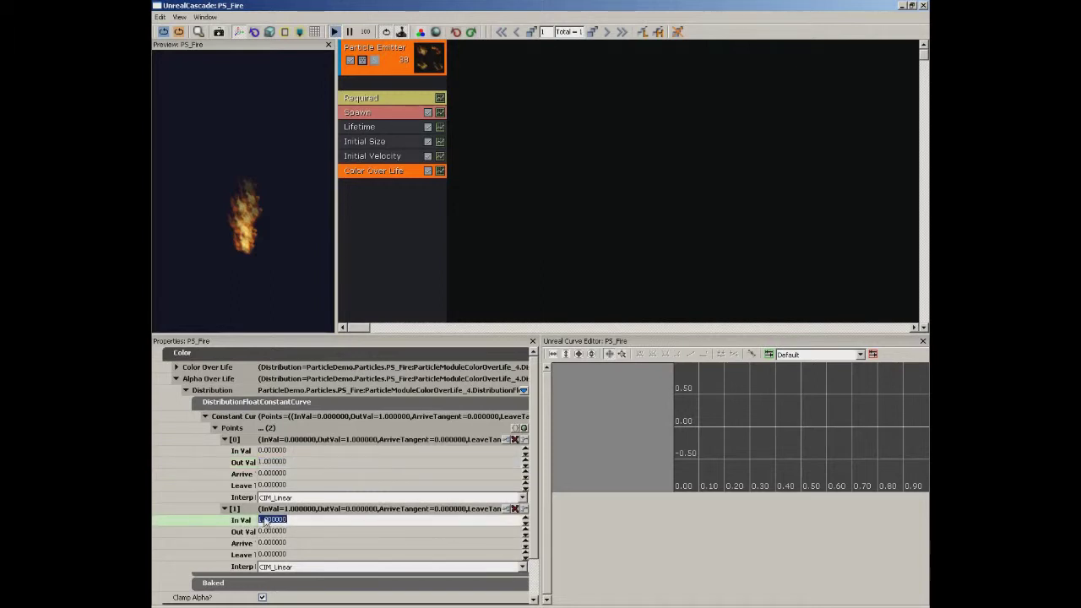
click(279, 533)
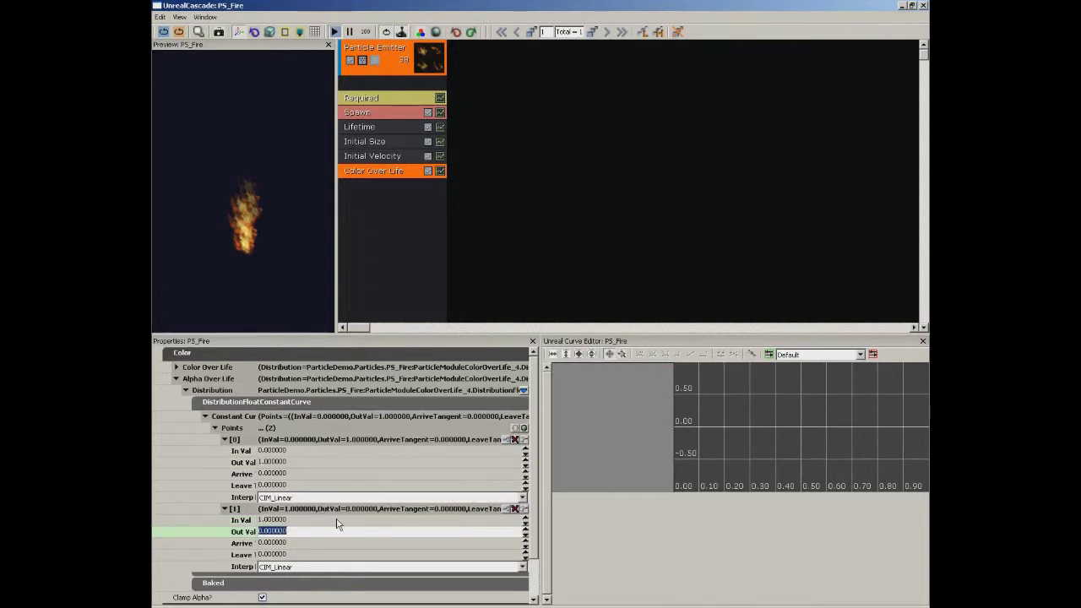
click(297, 453)
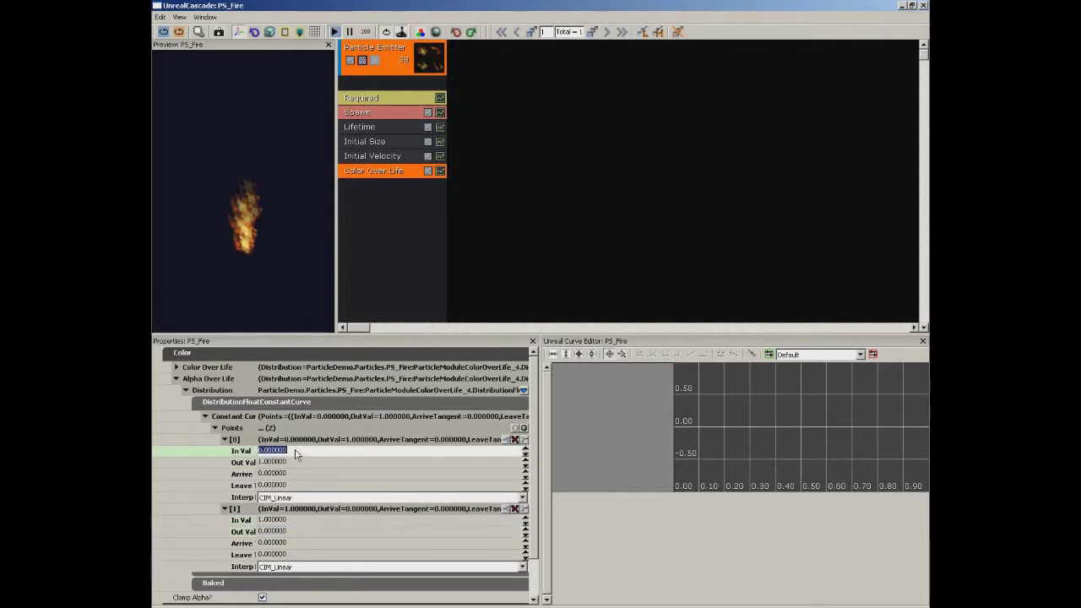
click(292, 522)
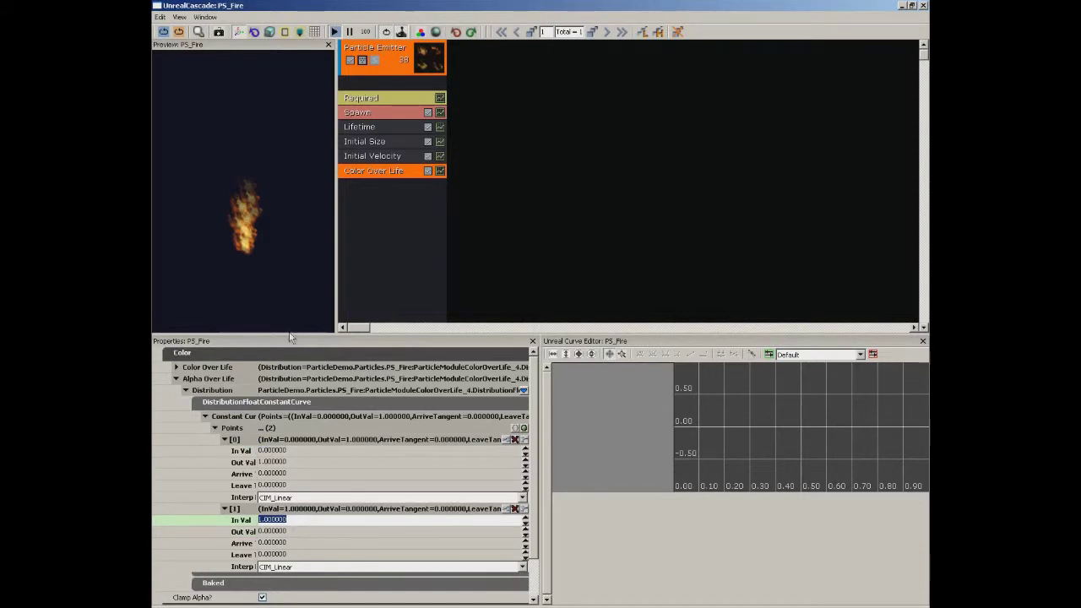
click(270, 269)
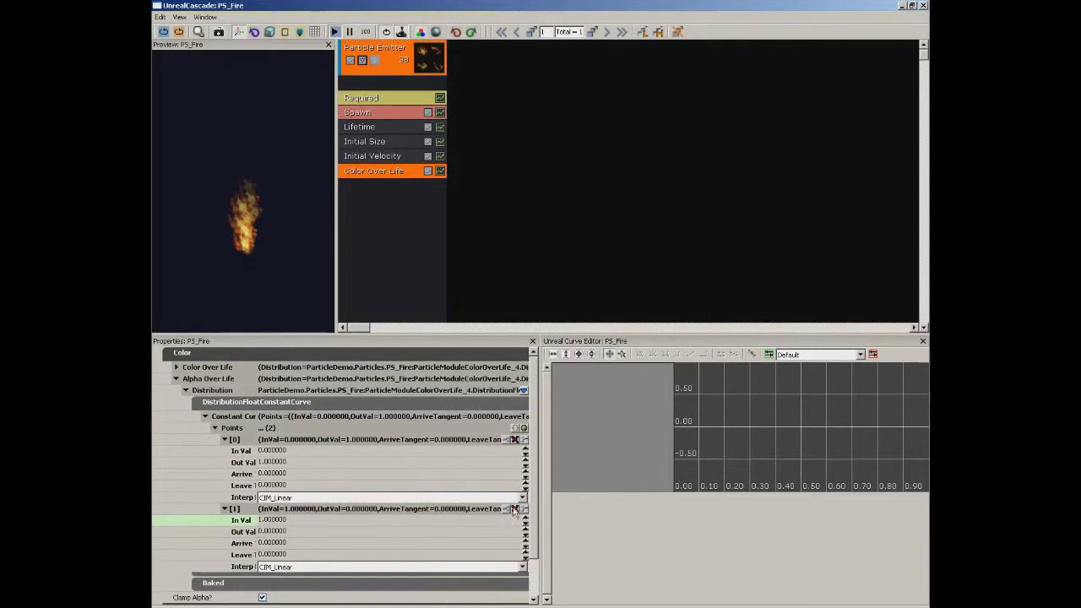
drag(554, 332, 553, 381)
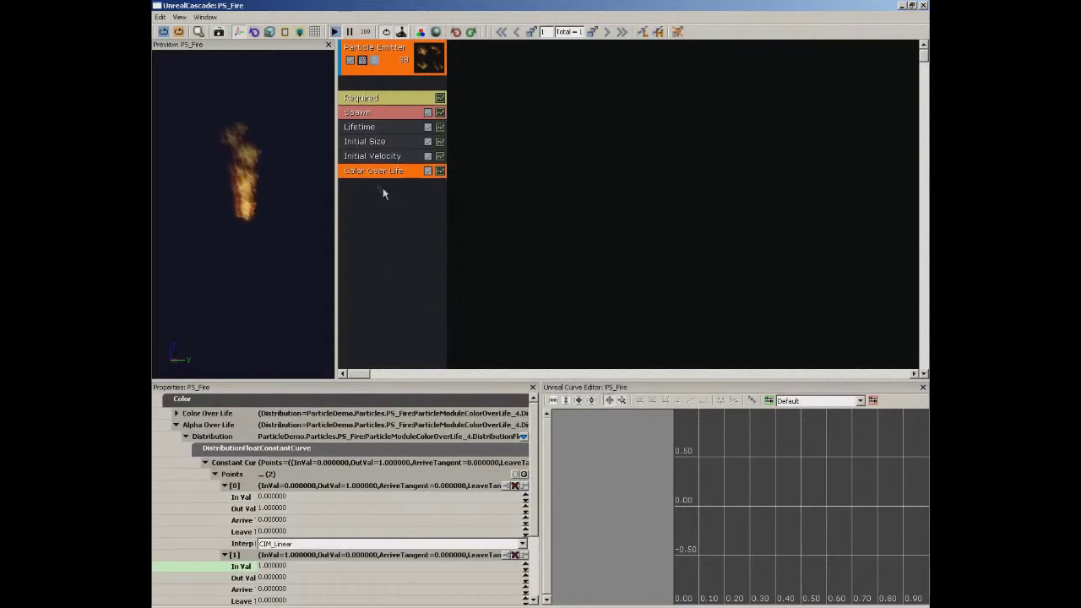
Send the Color Over Life module to the curve editor and frame its alpha curve from 0 to 1.
click(440, 171)
drag(791, 482, 789, 504)
scroll(786, 500, down, 5)
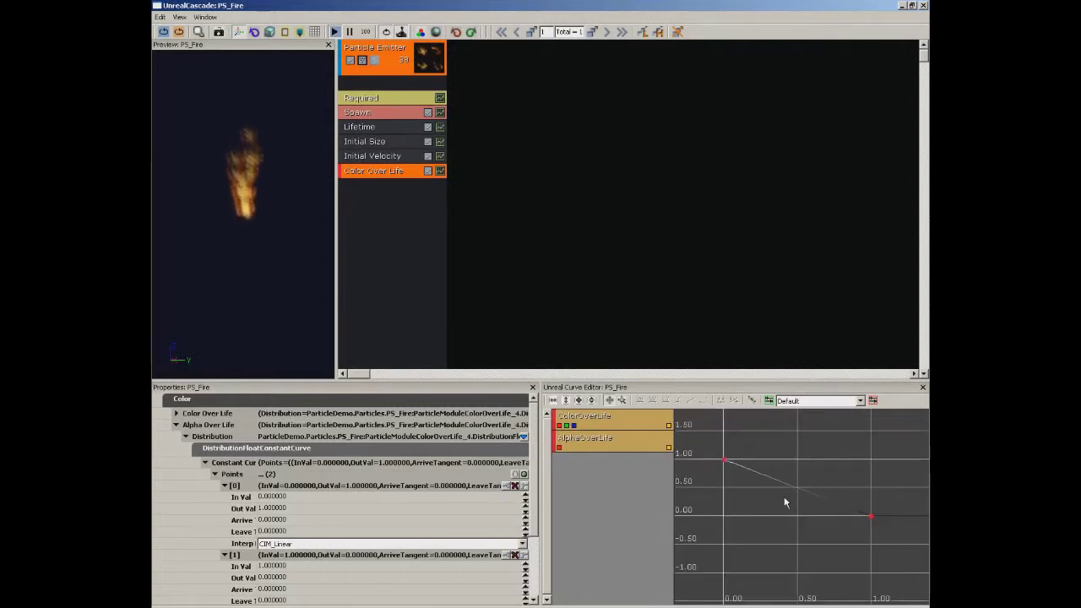
drag(783, 502, 772, 510)
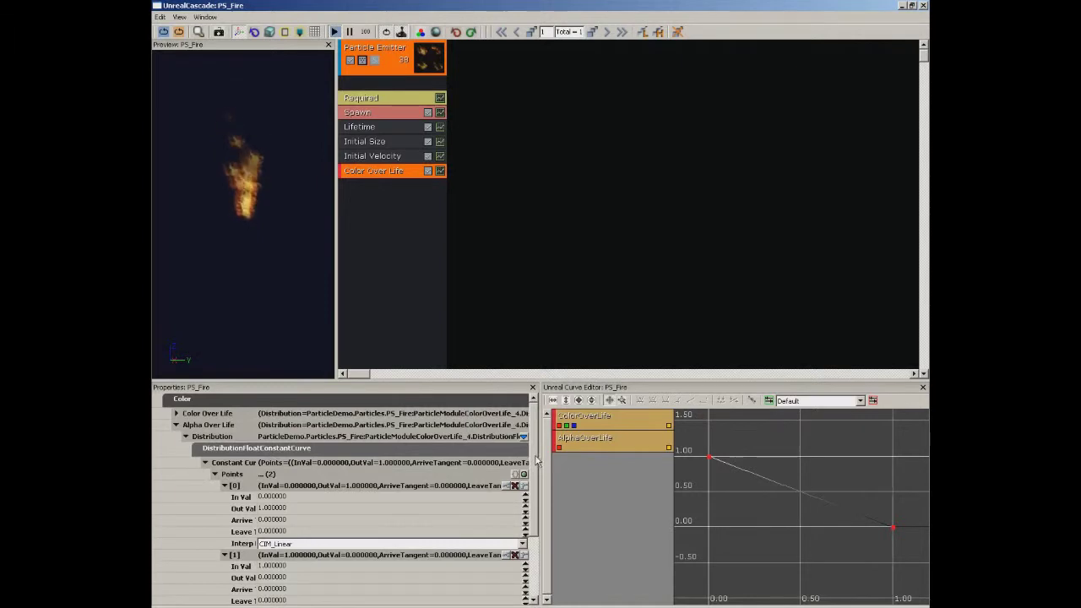
Add a third point to the Alpha Over Life constant curve, expand it, and review the values of all three points.
scroll(320, 446, down, 2)
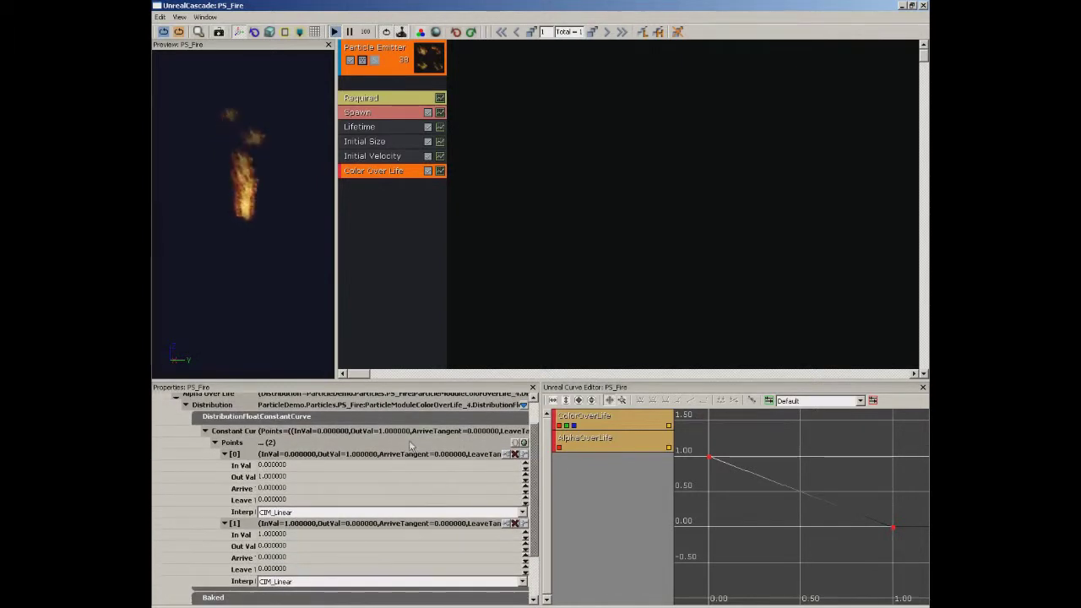
click(523, 444)
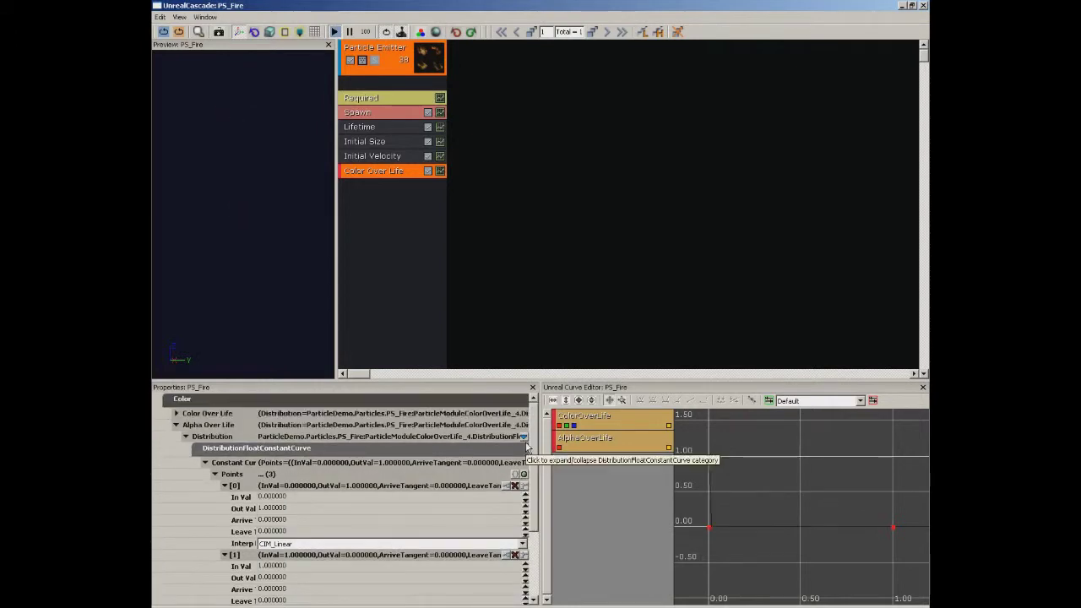
drag(531, 468, 530, 508)
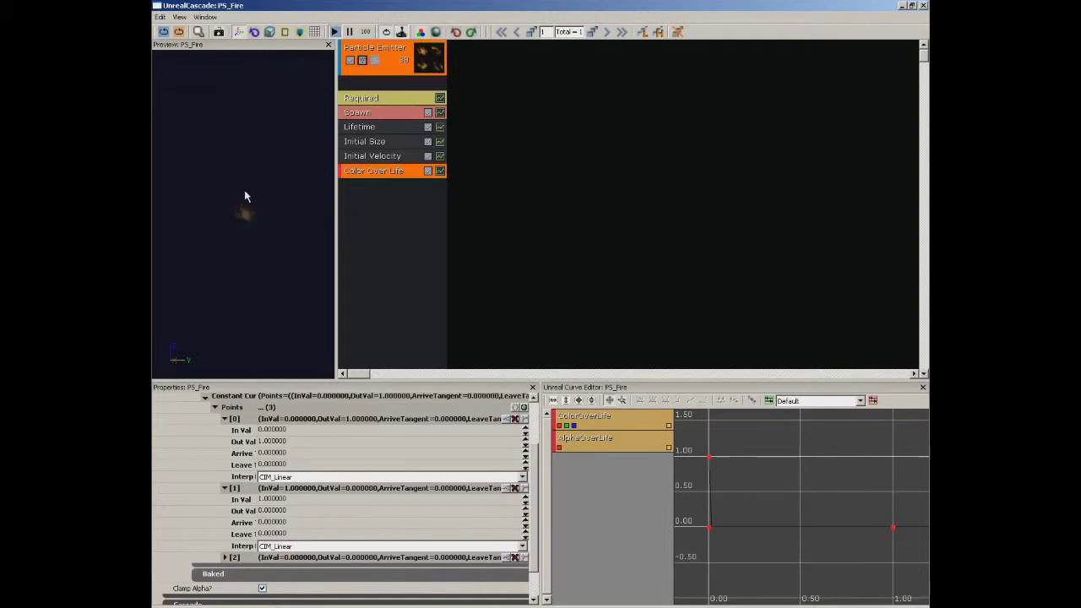
click(227, 558)
scroll(536, 480, down, 3)
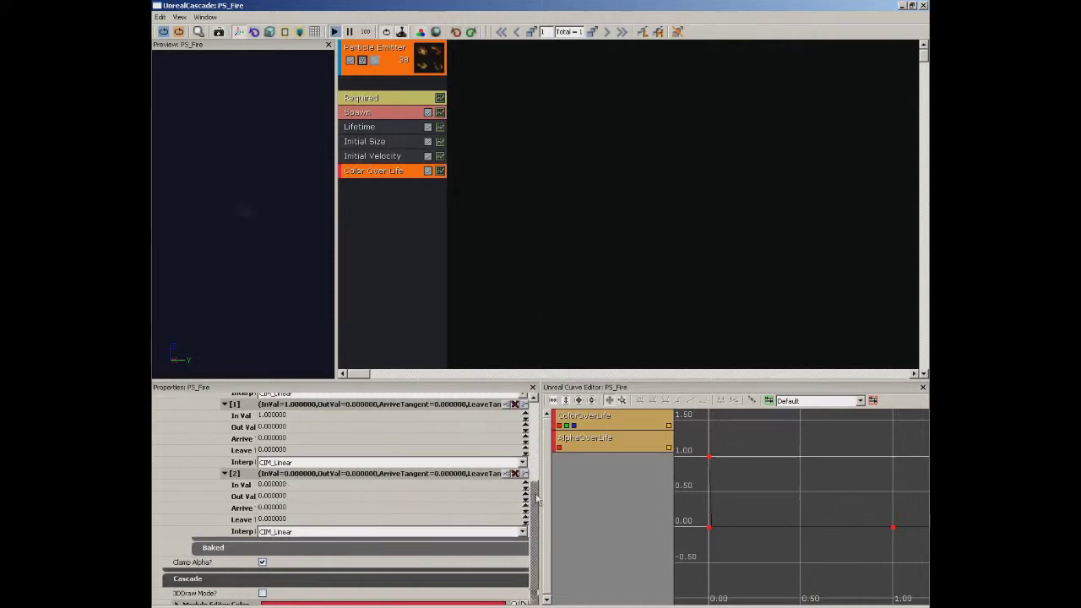
scroll(536, 447, up, 3)
scroll(535, 448, up, 1)
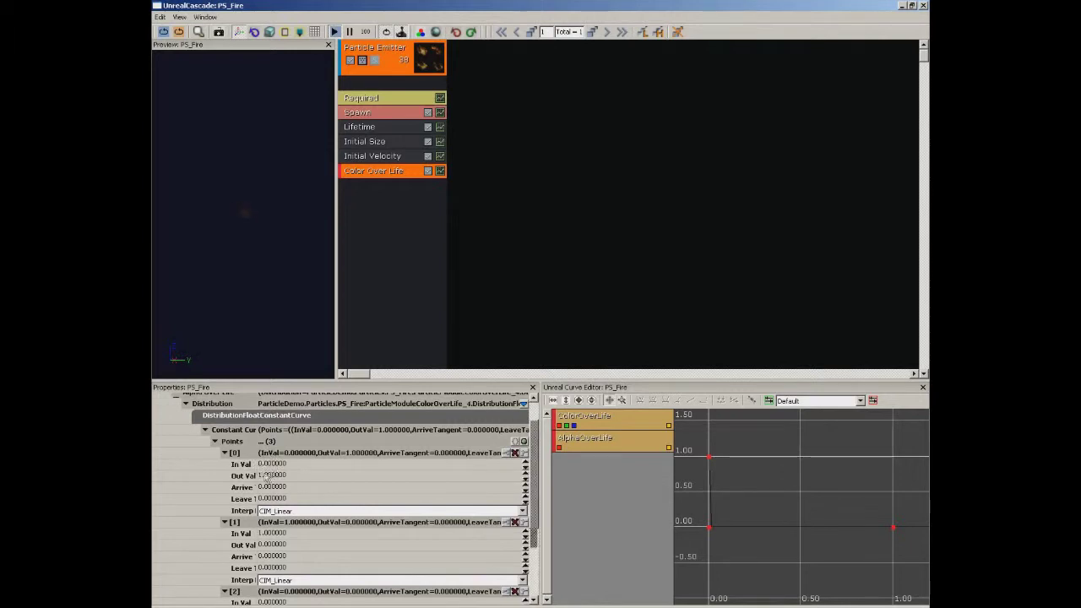
scroll(535, 468, down, 1)
scroll(535, 467, down, 3)
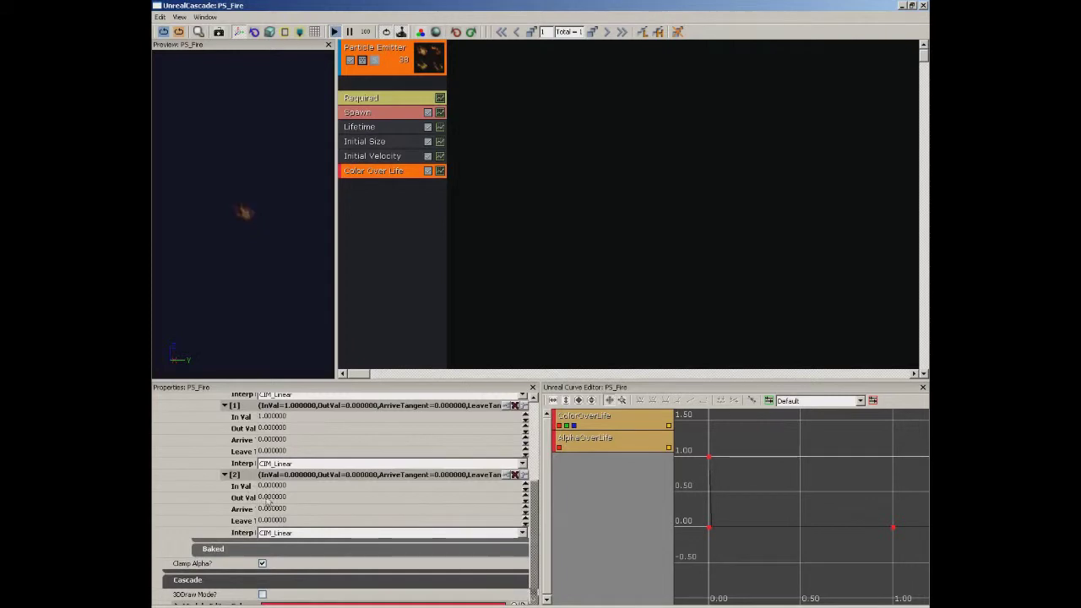
scroll(530, 523, up, 4)
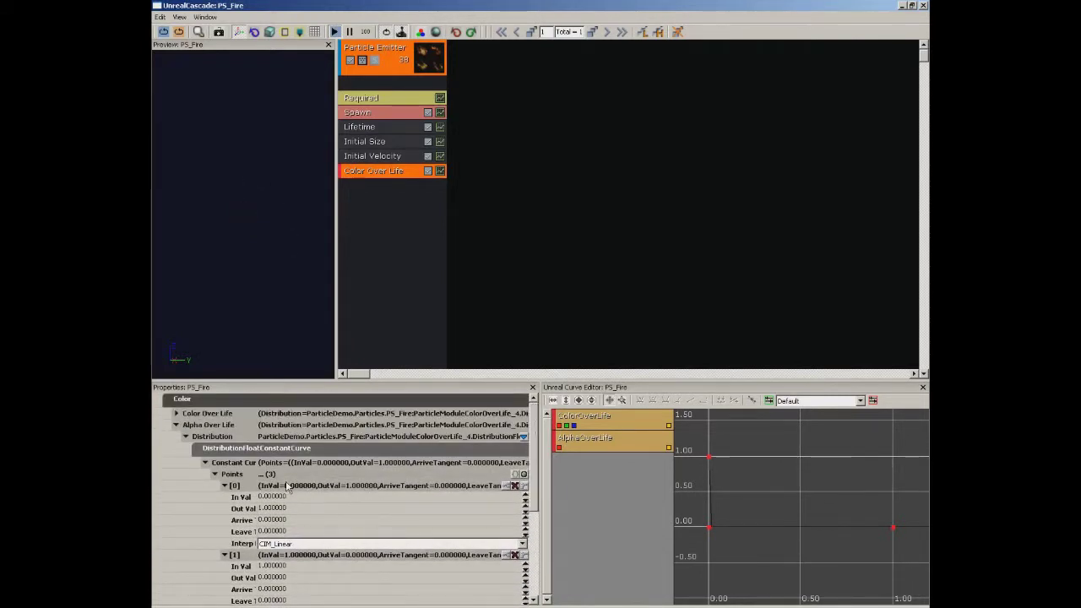
Set the Out Val of Alpha Over Life point [0] to 0, keeping its In Val at 0.
click(274, 499)
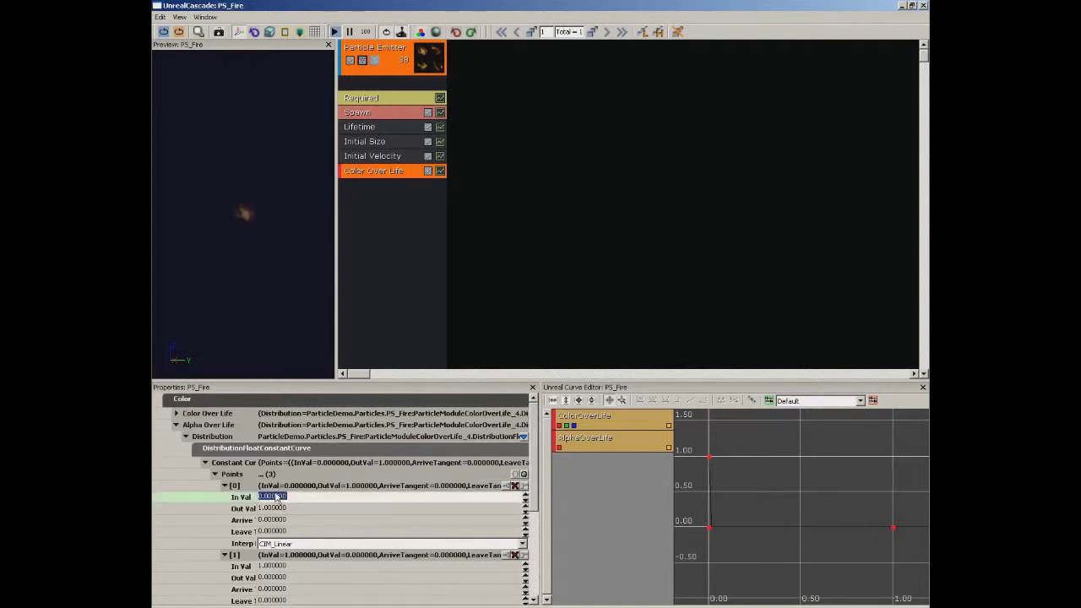
key(Tab)
text(0)
key(Tab)
Set Alpha Over Life point [1] to an In Val of 0.2 and an Out Val of 1.
key(Tab)
key(Tab)
key(Tab)
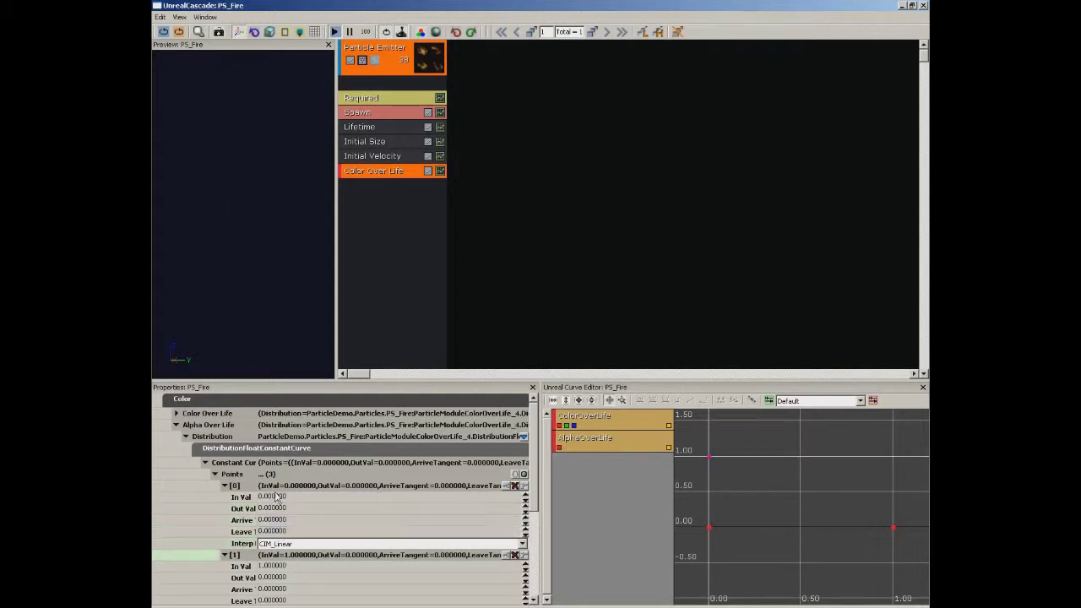
key(Tab)
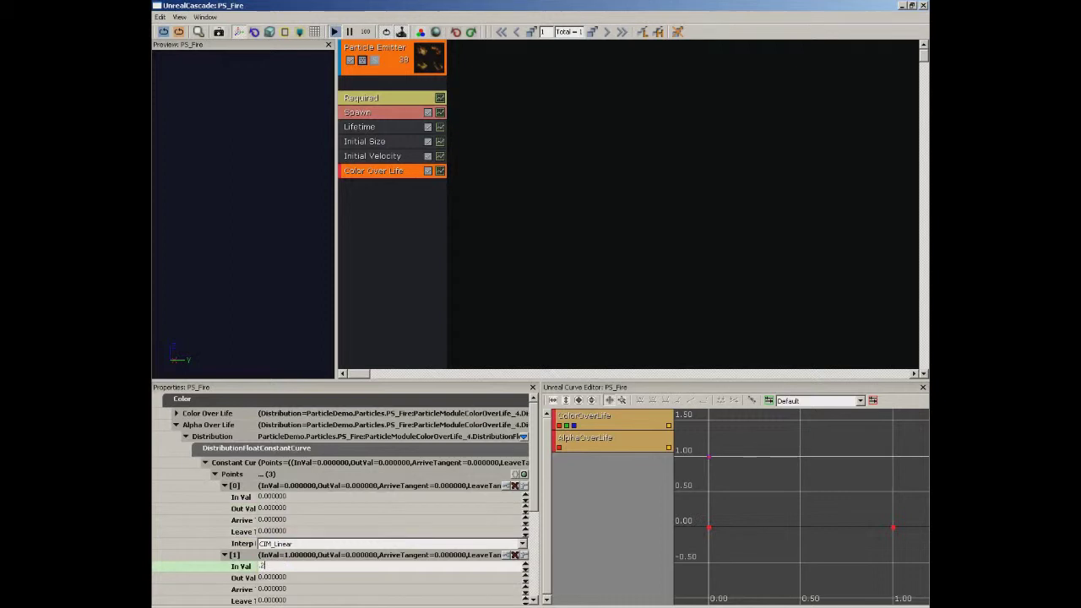
text(.2)
key(Tab)
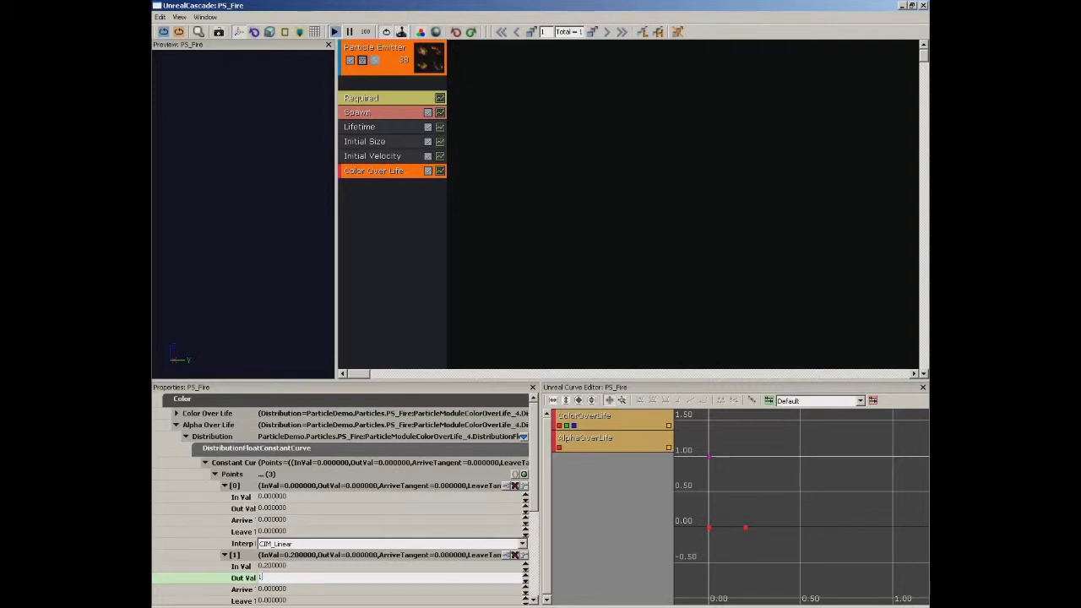
key(Tab)
Set the In Val of Alpha Over Life point [2] to 1 and check the flame in the preview.
drag(529, 438, 528, 500)
click(411, 503)
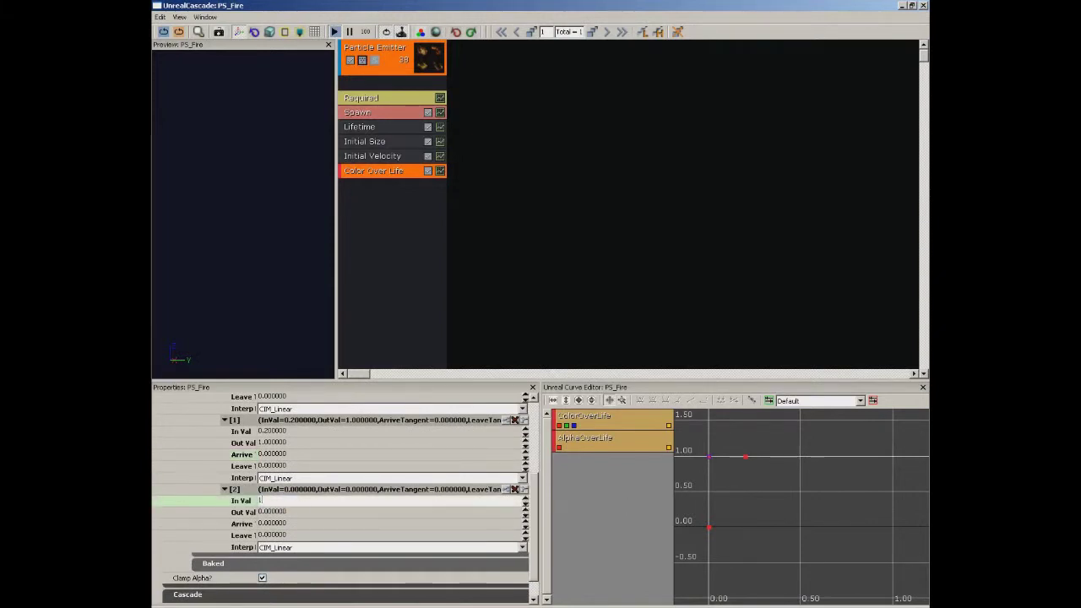
text(1)
key(Tab)
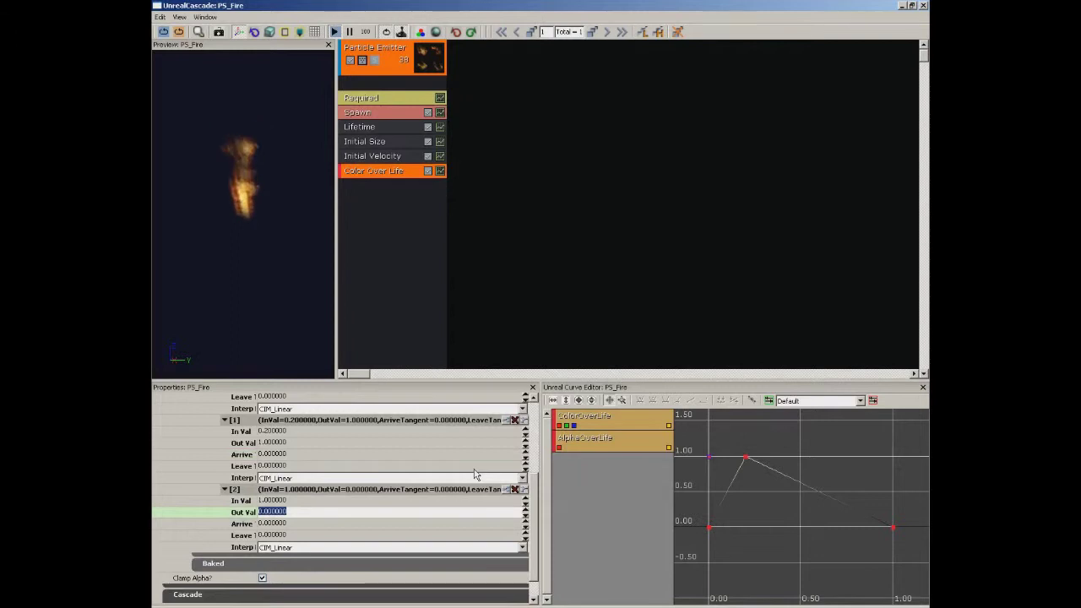
click(316, 229)
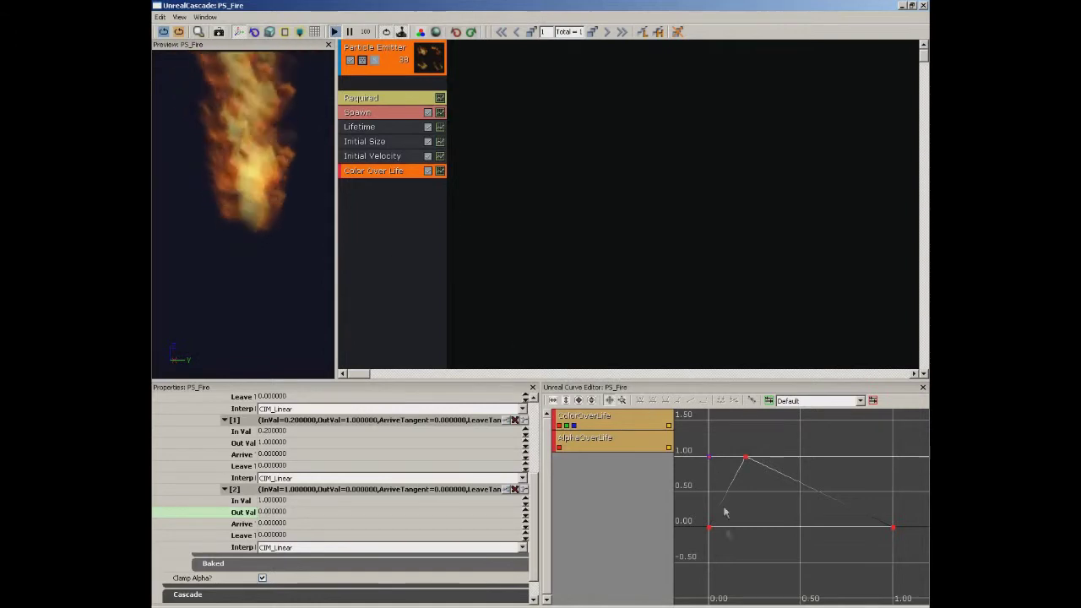
Smooth the alpha curve by making its peak key at (0.20, 1.00) Curve (Auto/Clamped) and its starting key an automatic curve.
mouse_move(748, 457)
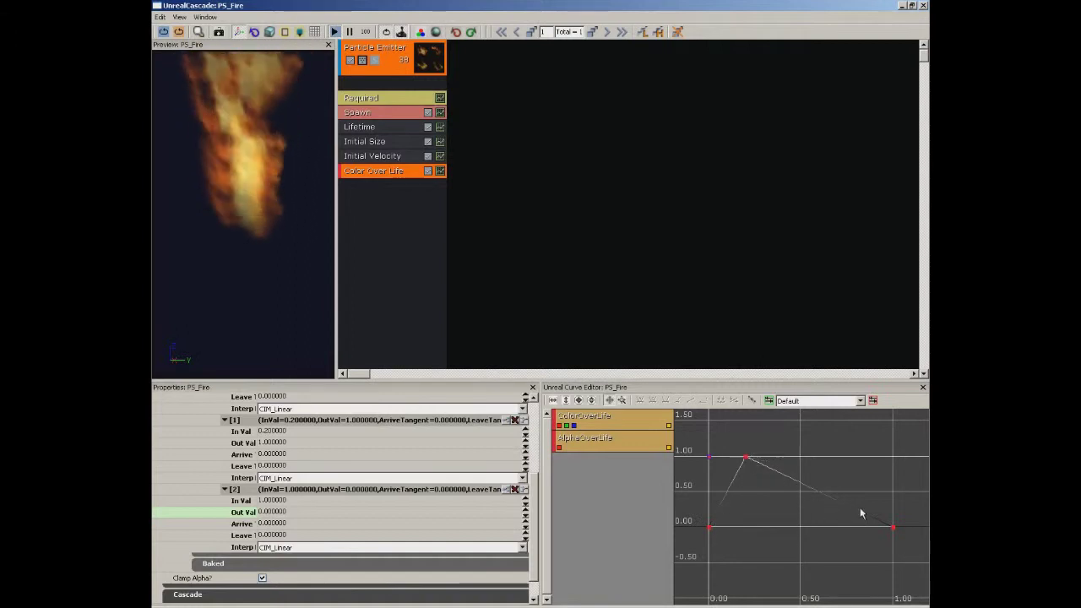
click(745, 459)
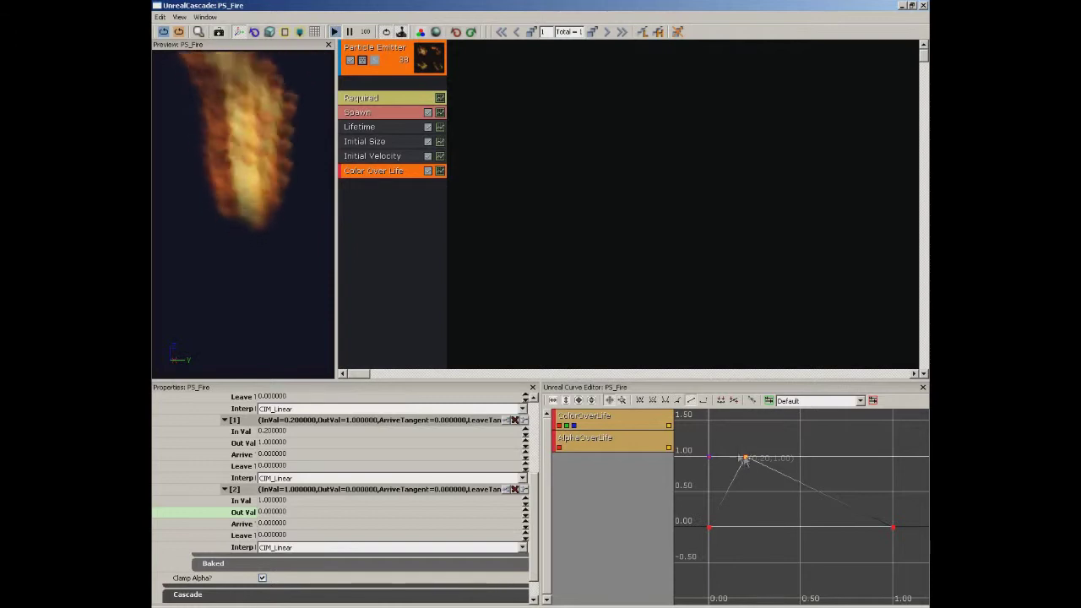
click(654, 401)
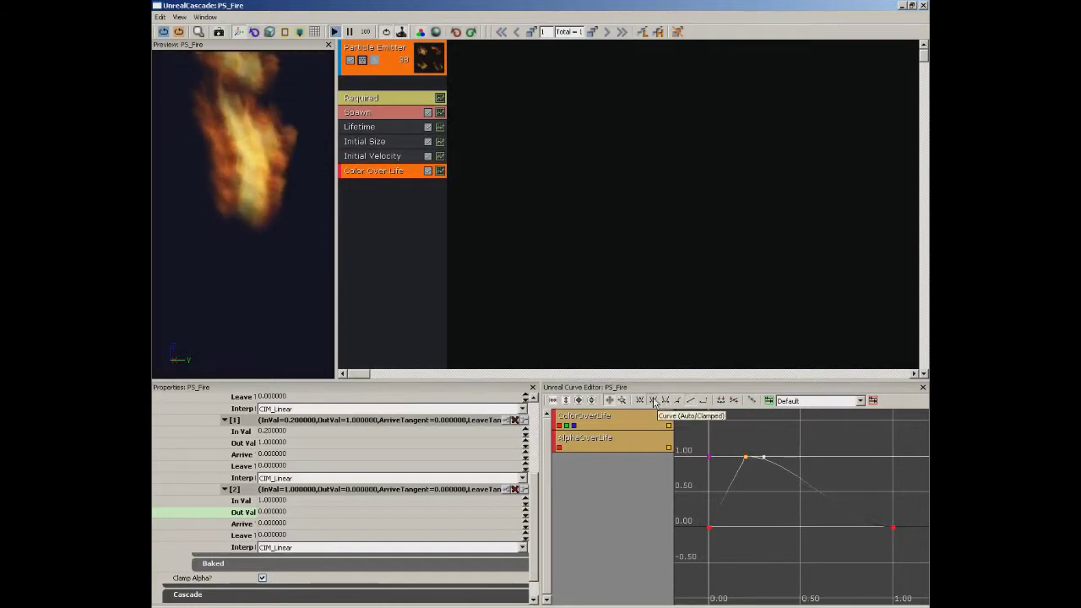
click(710, 529)
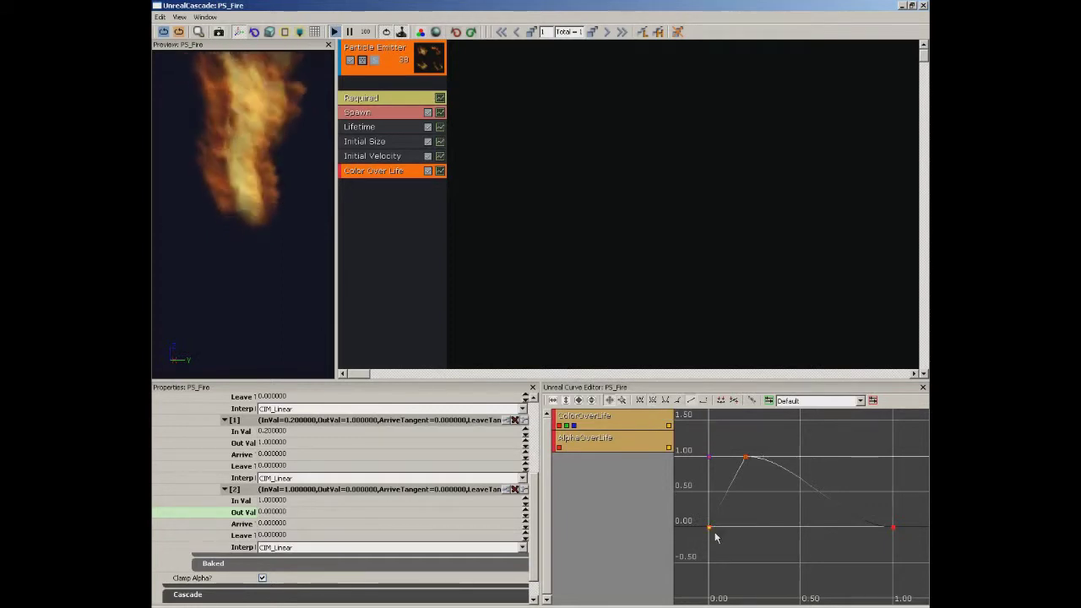
click(640, 400)
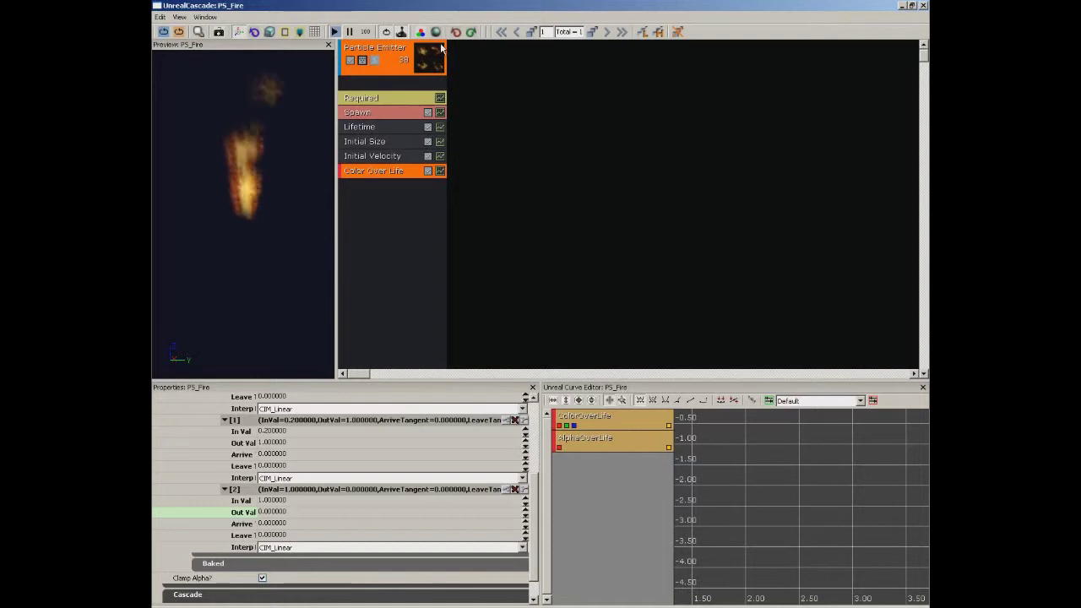
Add a SubImage Index module from the SubUV category to the particle emitter.
right_click(374, 196)
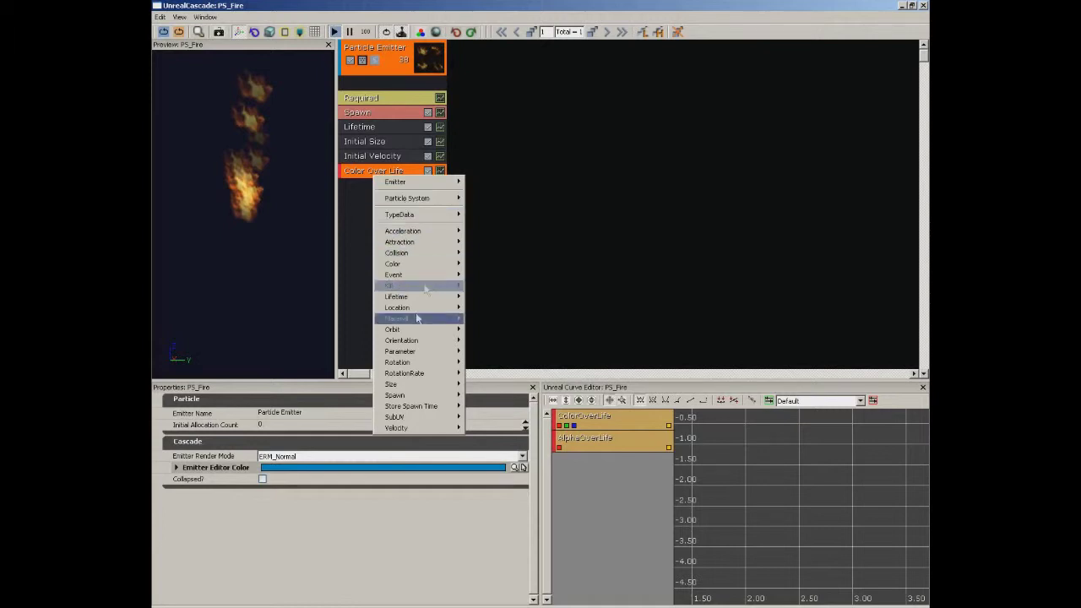
mouse_move(405, 420)
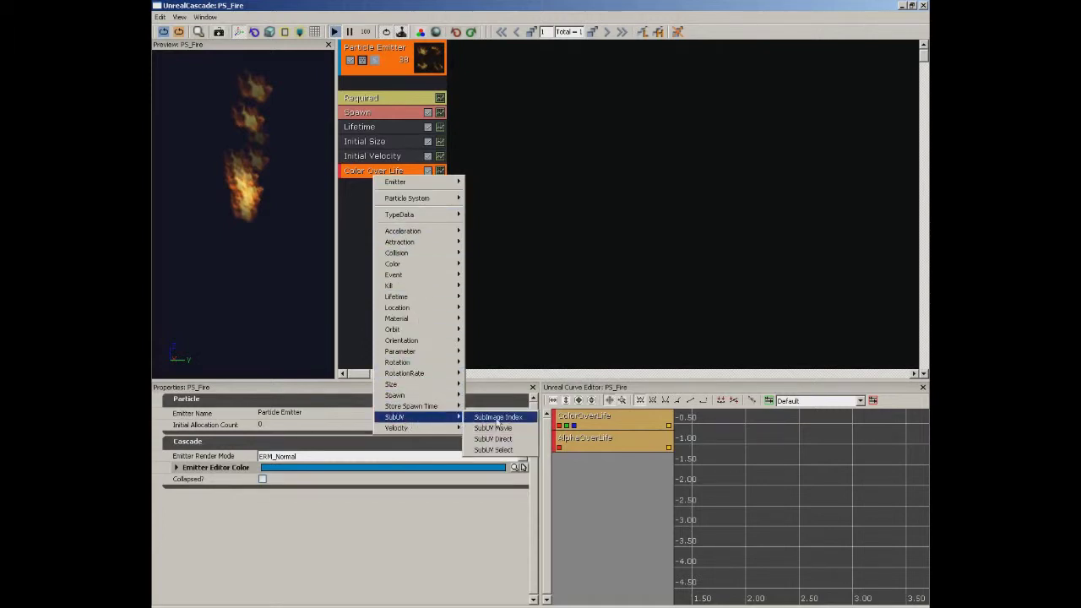
click(507, 418)
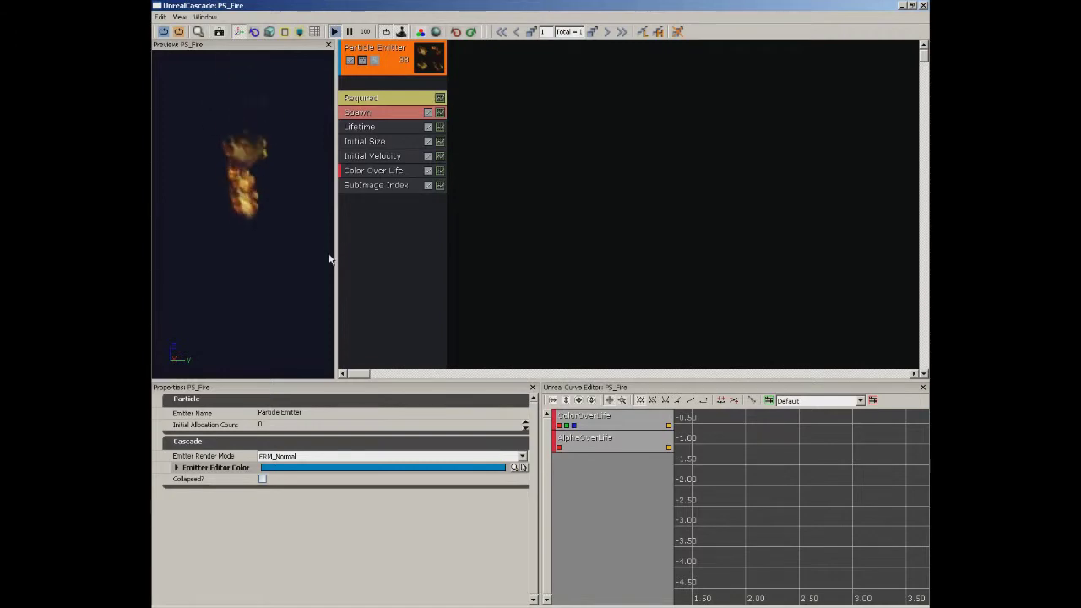
Close the particle editor and save the ParticleDemo package in the Content Browser.
click(923, 5)
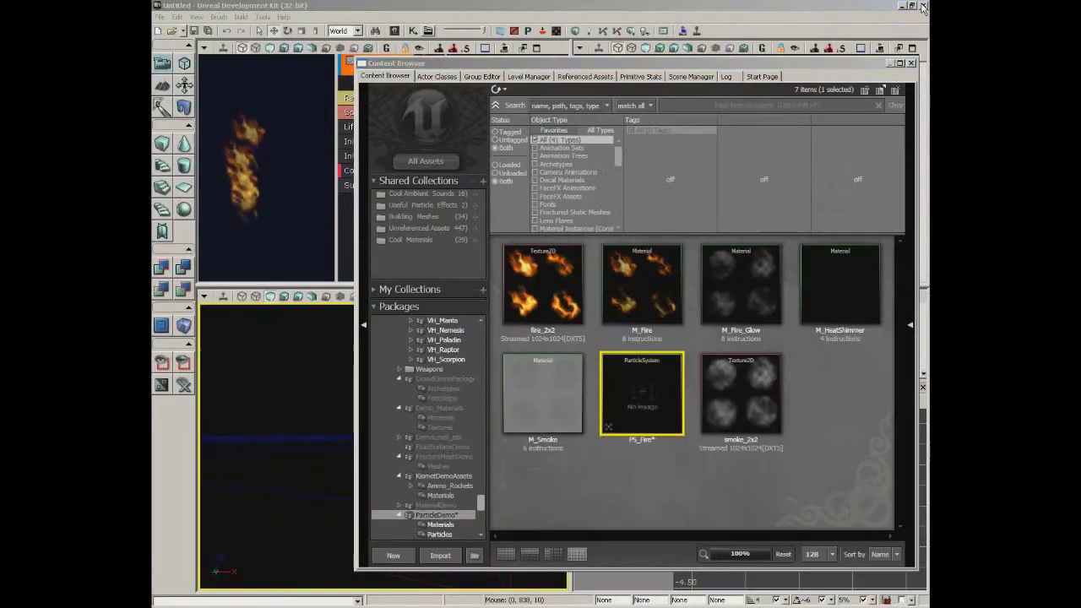
right_click(429, 515)
click(426, 518)
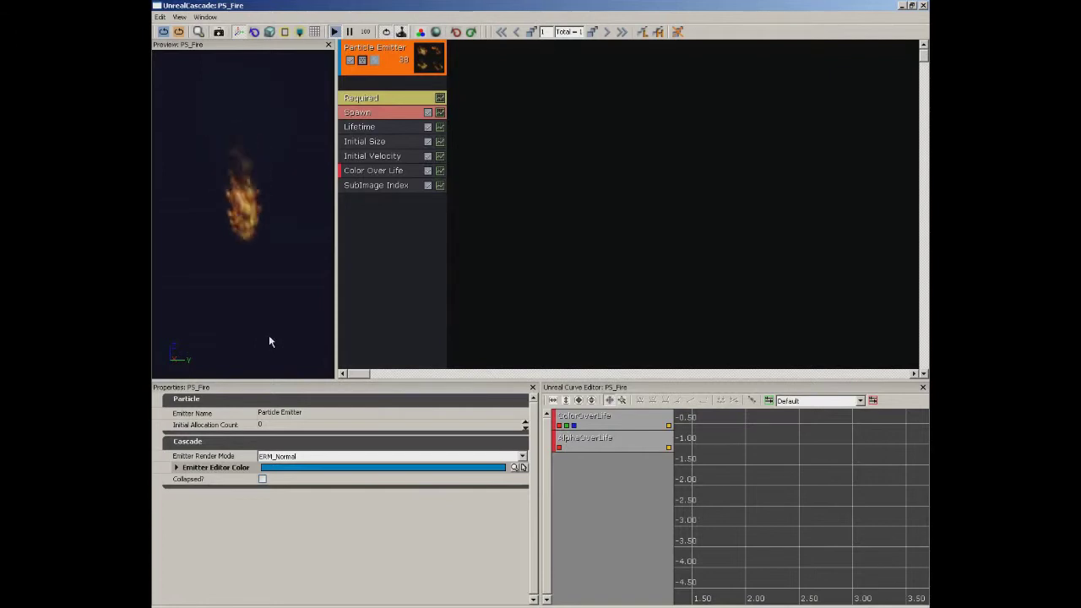
Add an Initial RotRate module from the RotationRate category to the particle emitter.
right_click(372, 207)
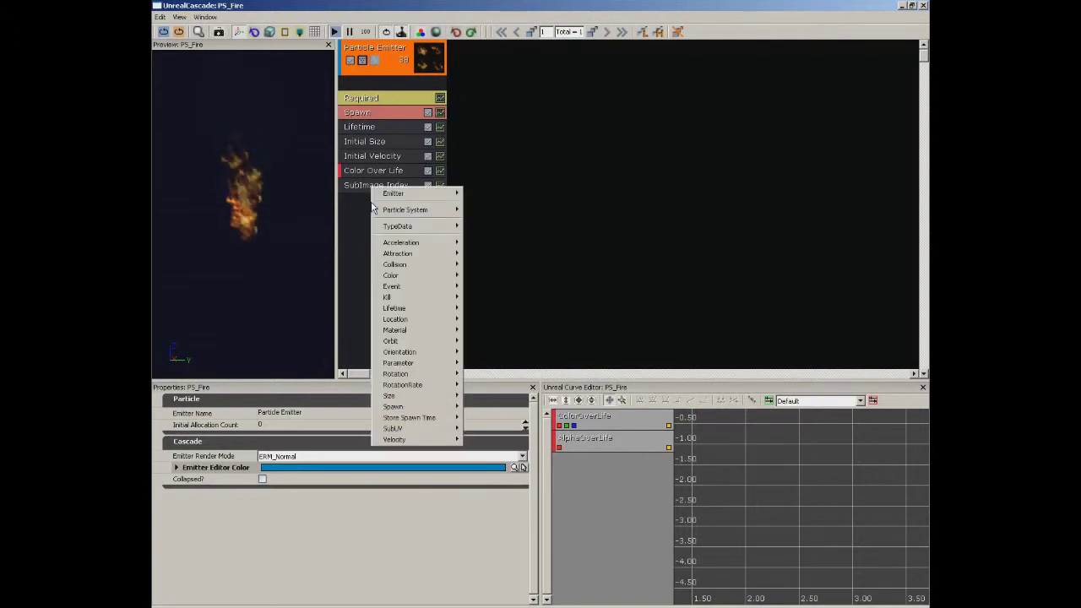
mouse_move(397, 387)
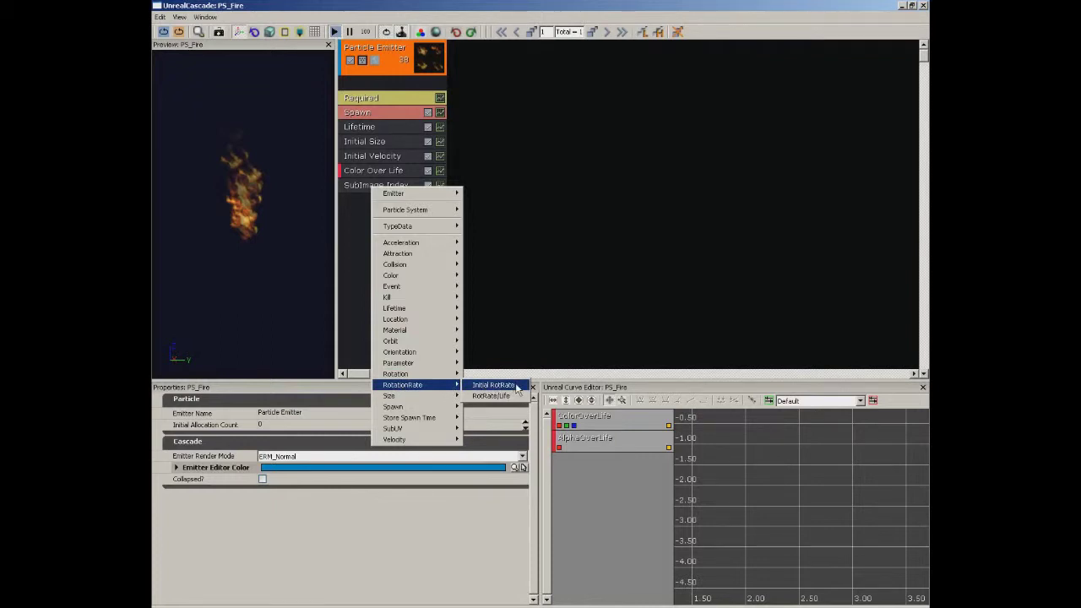
click(494, 385)
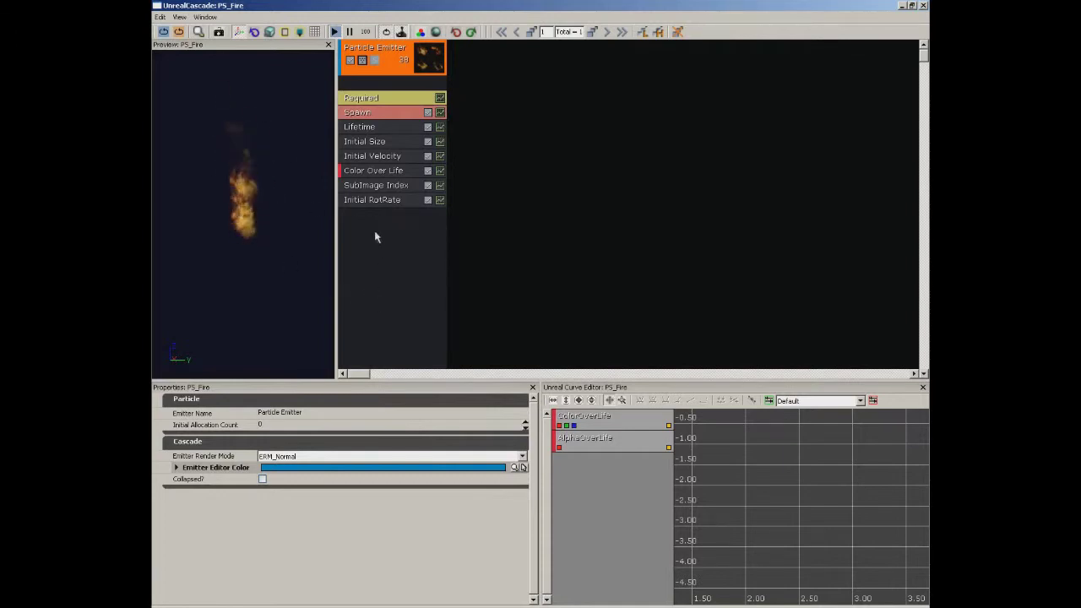
Set the Min of the Initial RotRate module's uniform Start Rotation Rate distribution to -1.
click(369, 201)
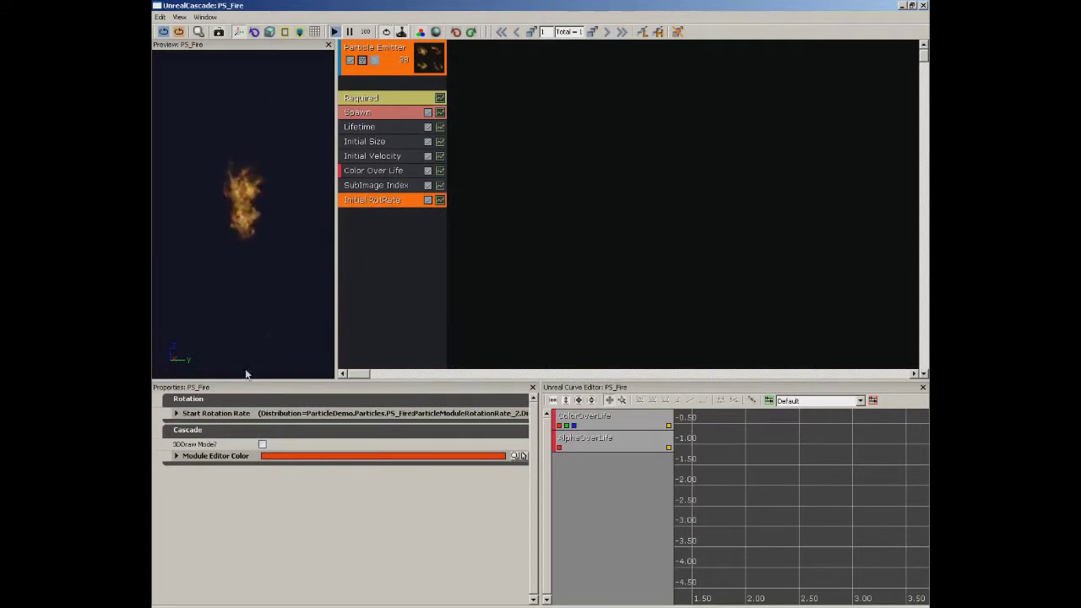
click(176, 413)
click(186, 425)
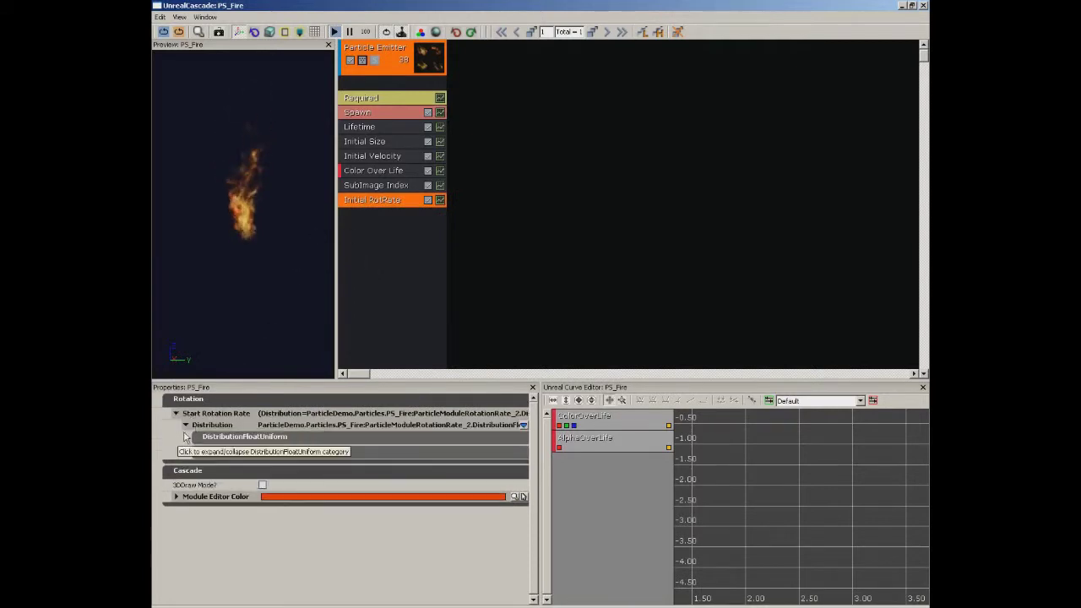
click(185, 437)
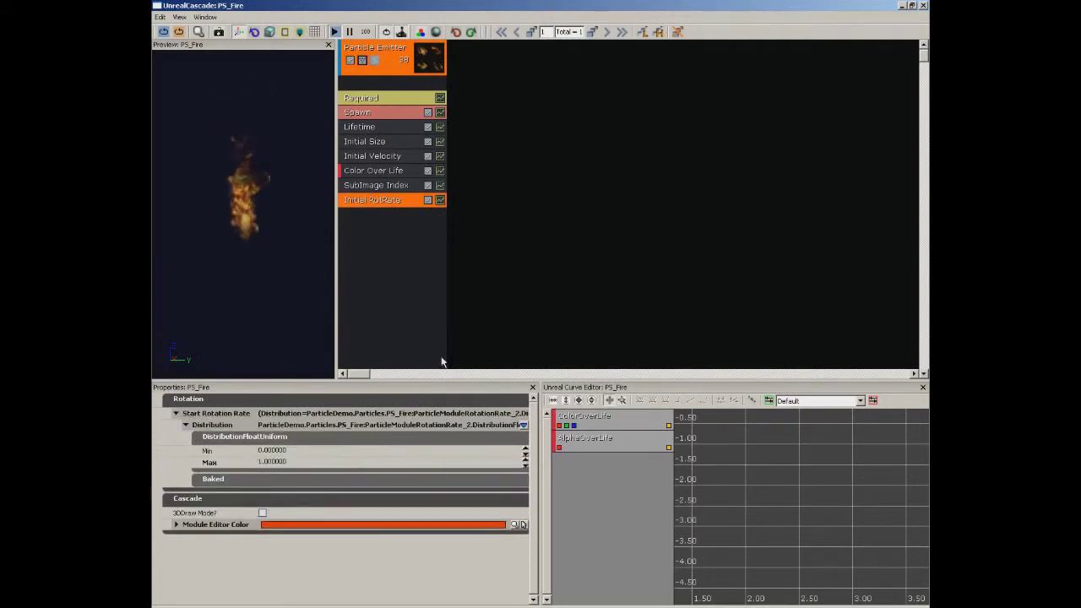
key(Down)
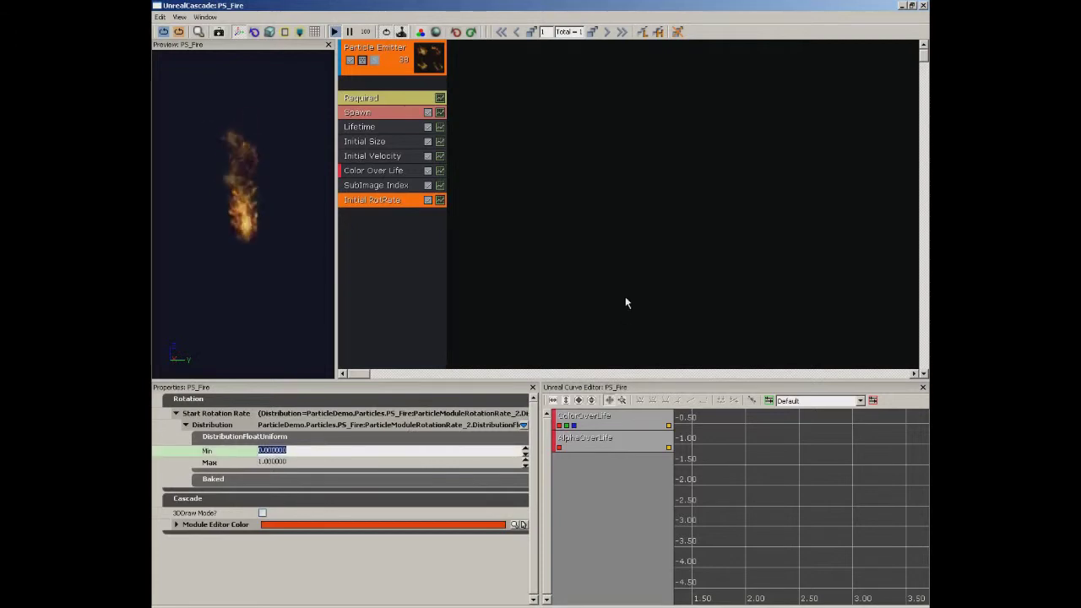
text(1)
key(Return)
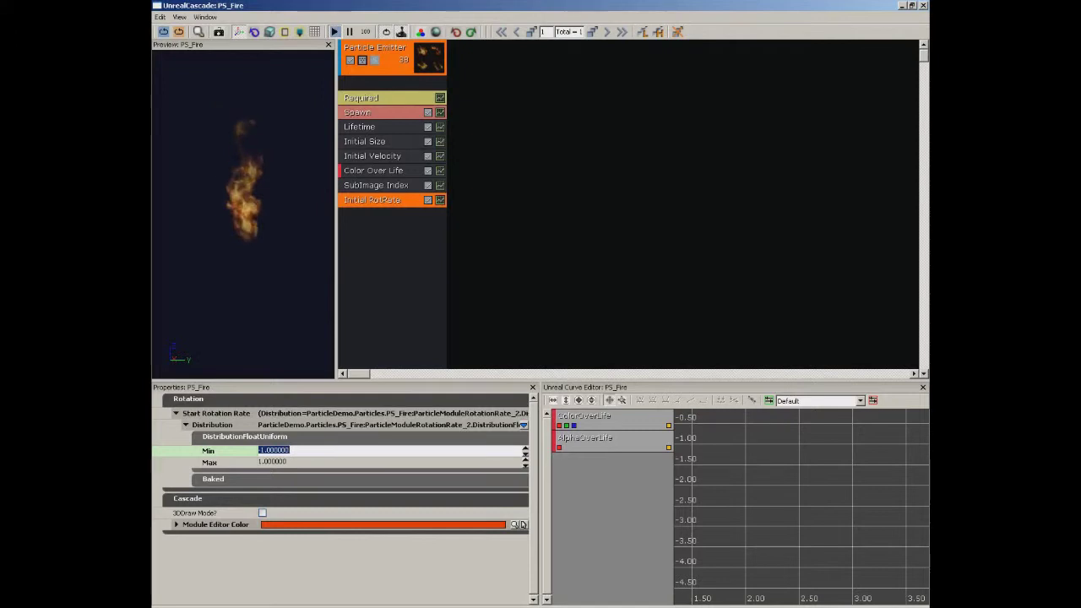
Add a Cylinder location module to the particle emitter.
right_click(369, 218)
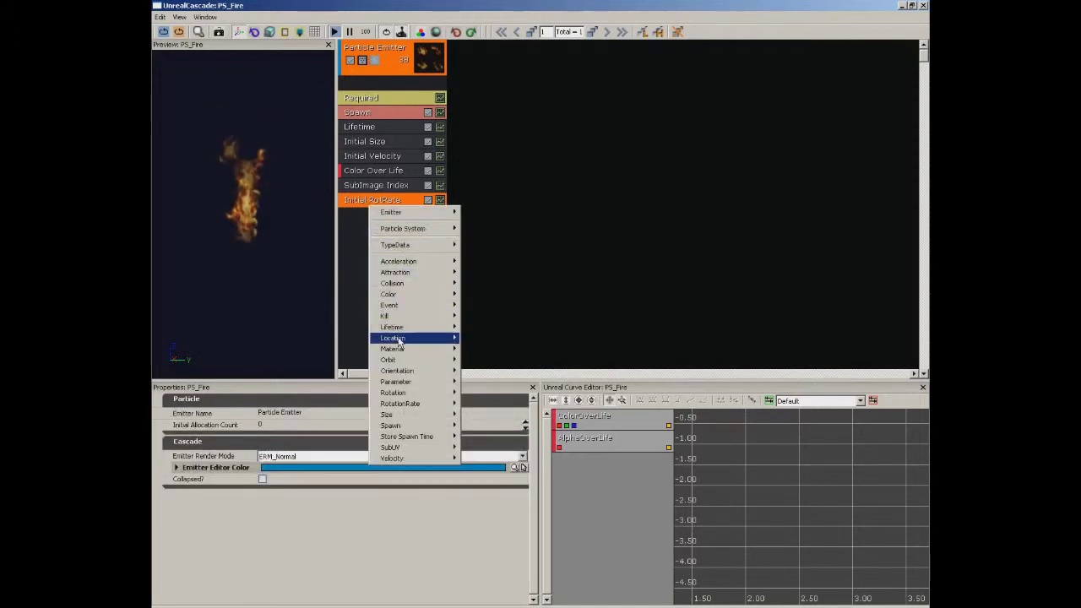
mouse_move(414, 338)
click(485, 383)
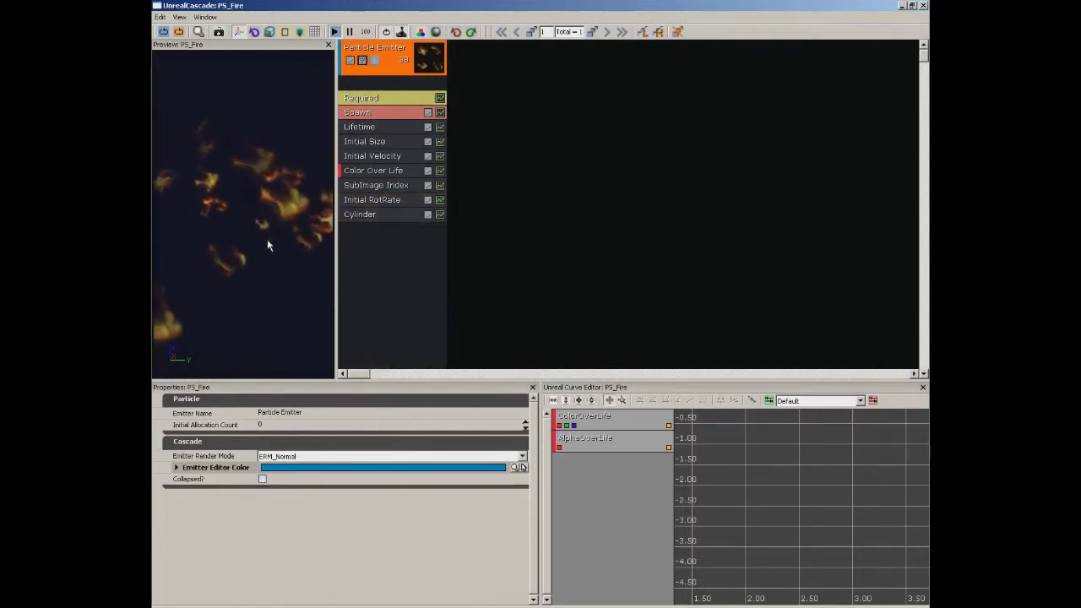
Enable 3D Draw Mode on the Cylinder module and view the whole spawn cylinder in the preview.
click(366, 216)
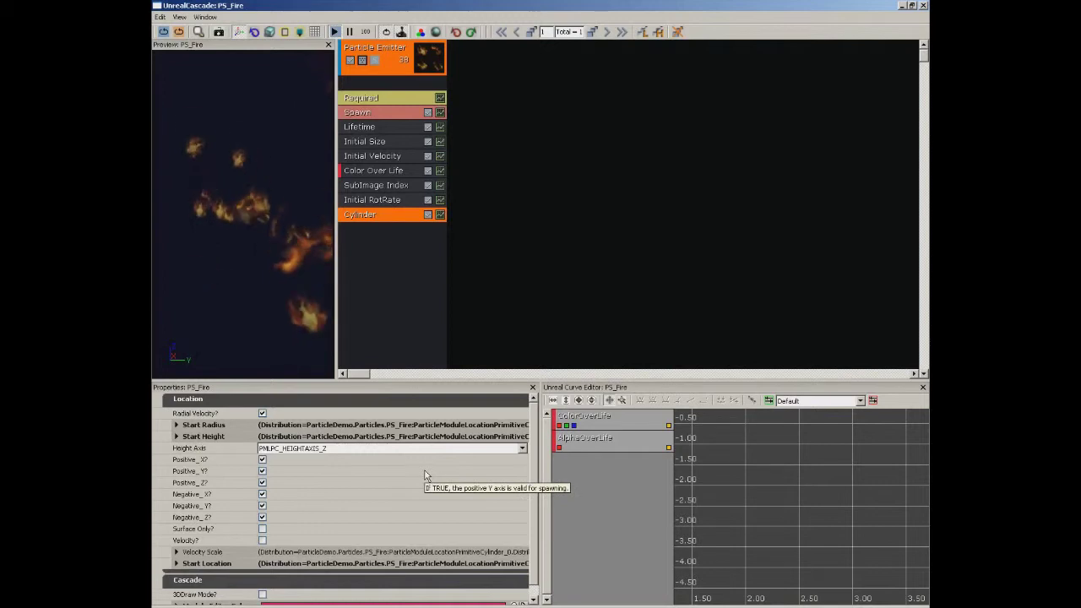
scroll(533, 463, down, 1)
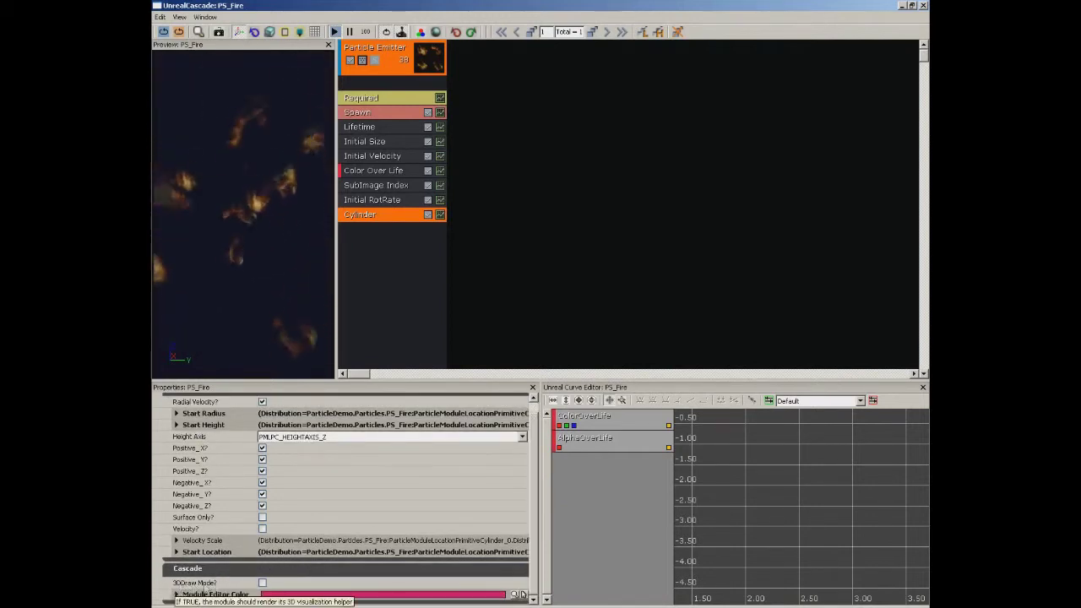
click(262, 583)
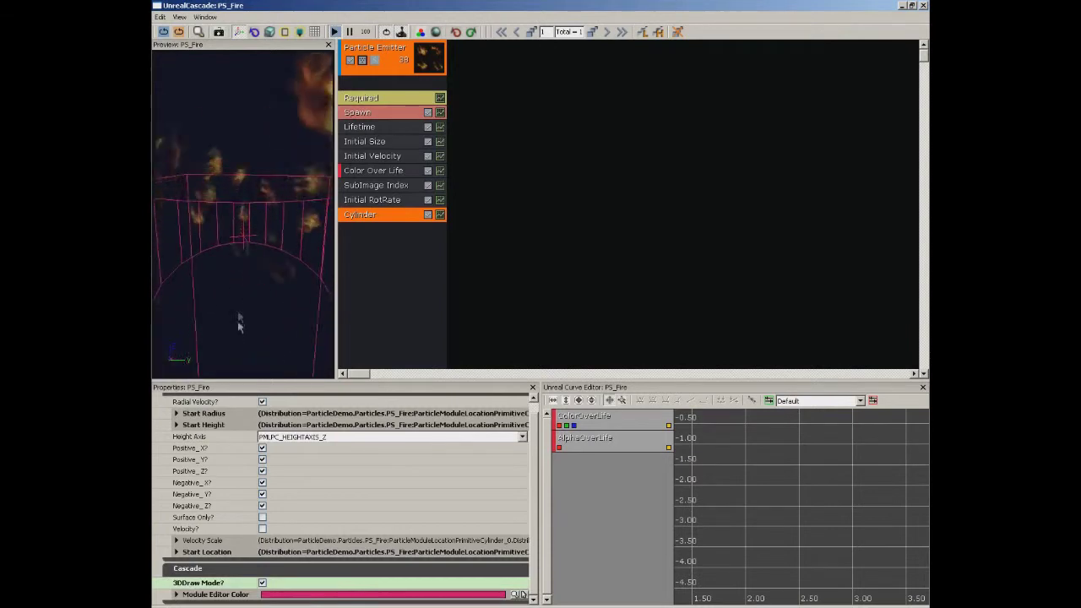
scroll(258, 242, down, 5)
drag(250, 285, 248, 295)
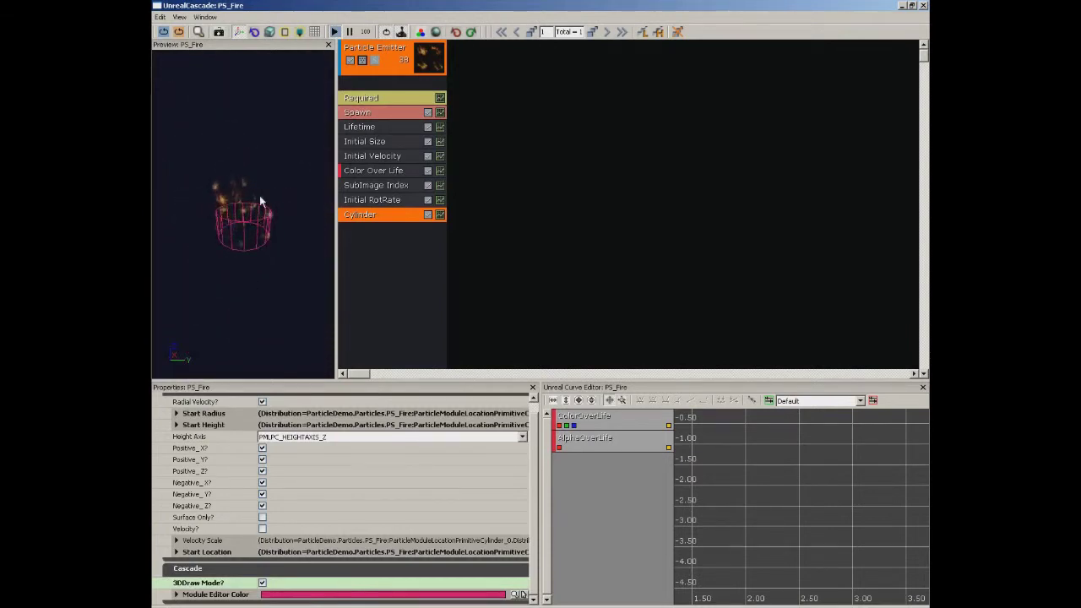
drag(242, 350, 242, 140)
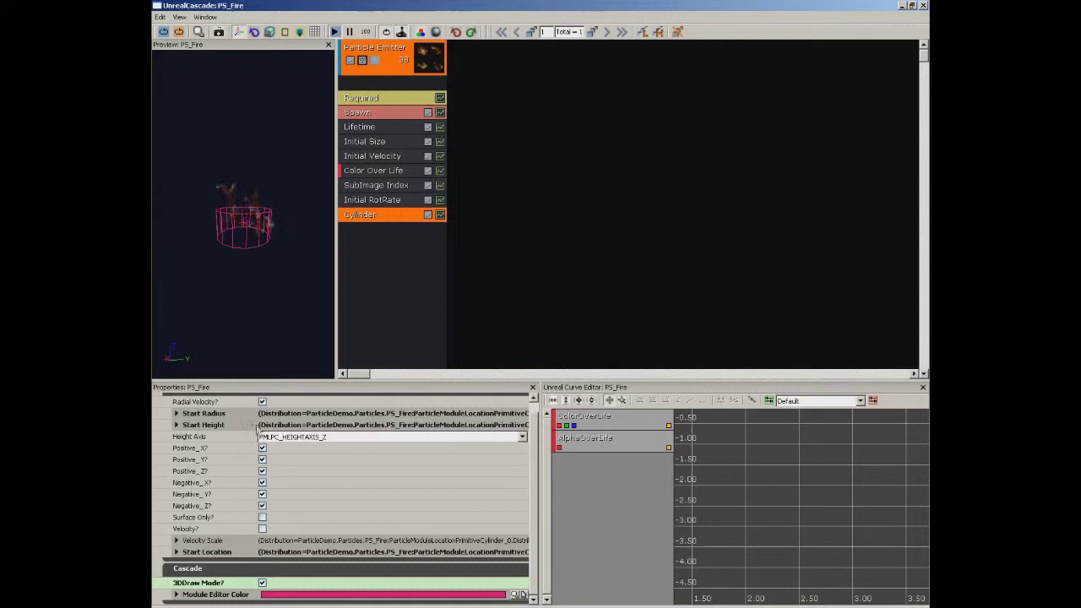
Set the constant of the Cylinder module's Start Radius distribution to 5.
double_click(201, 414)
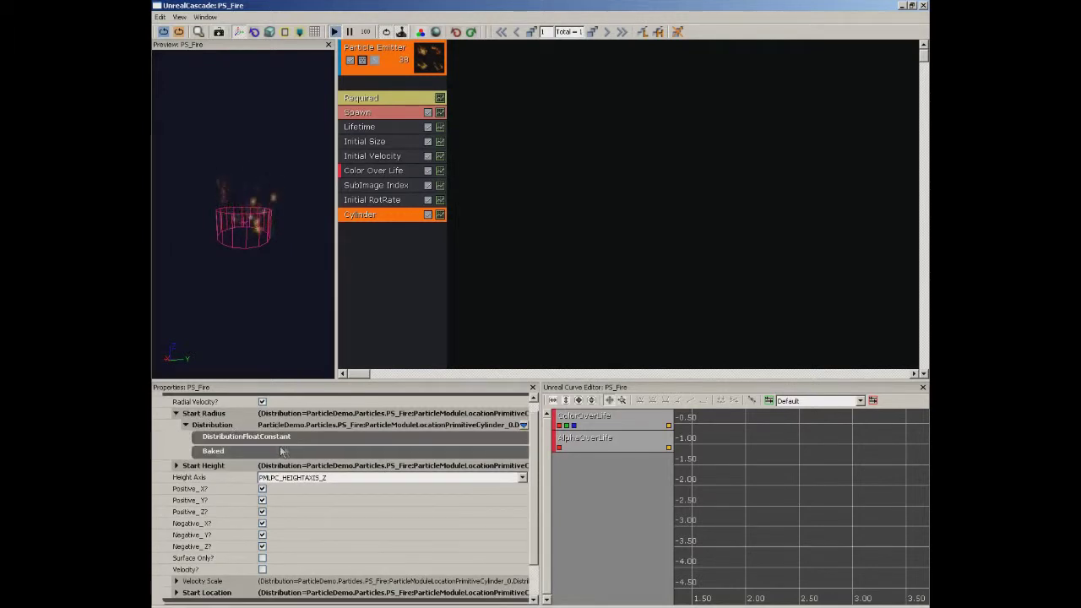
click(239, 441)
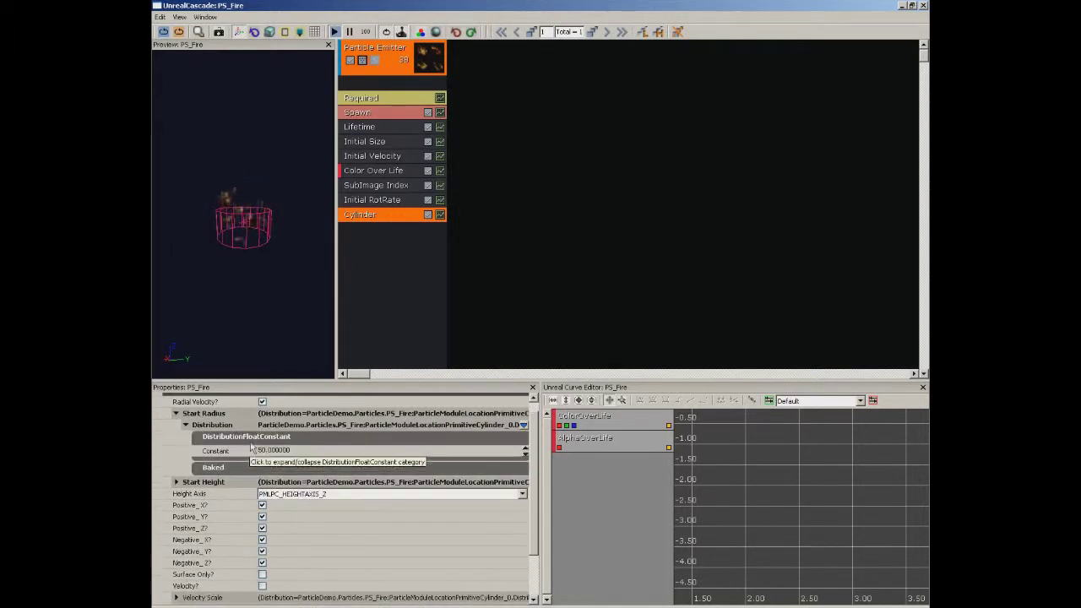
click(275, 452)
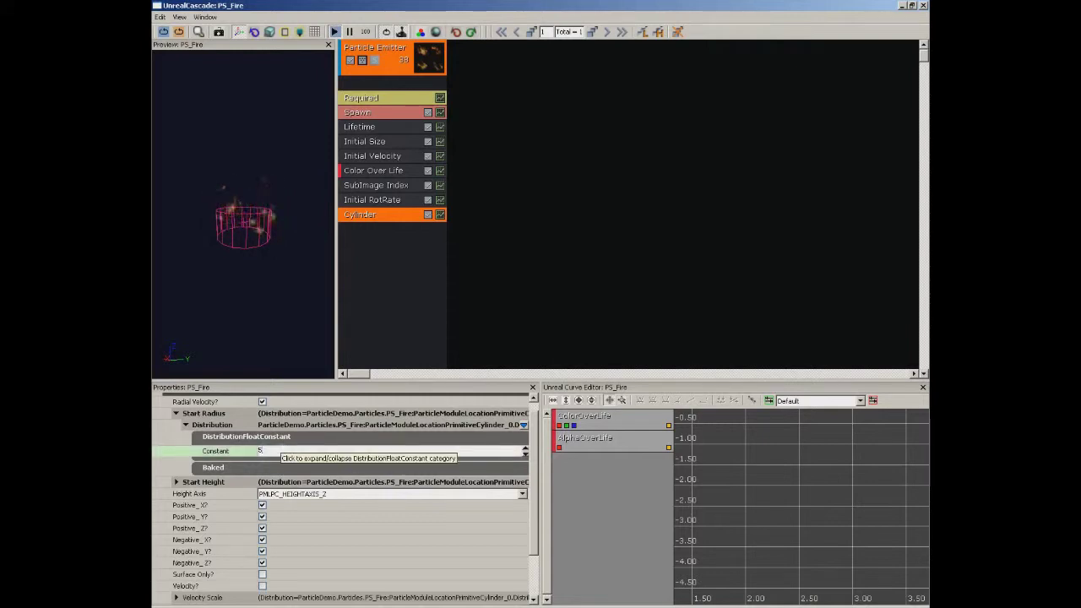
click(255, 181)
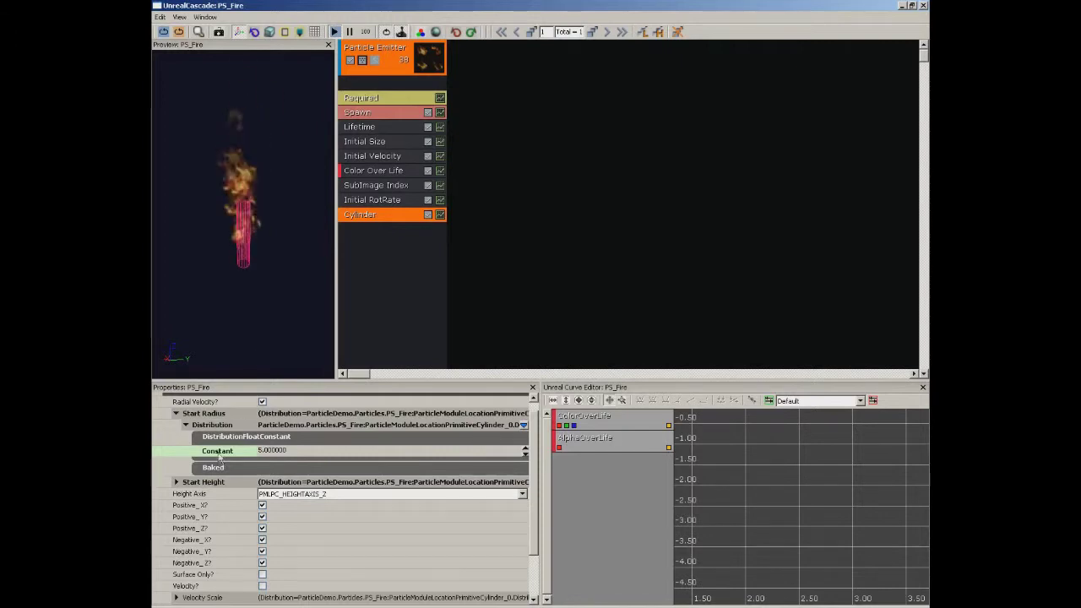
Set the constant of the Cylinder module's Start Height distribution to 5 and turn off its 3D Draw Mode.
click(208, 426)
click(202, 436)
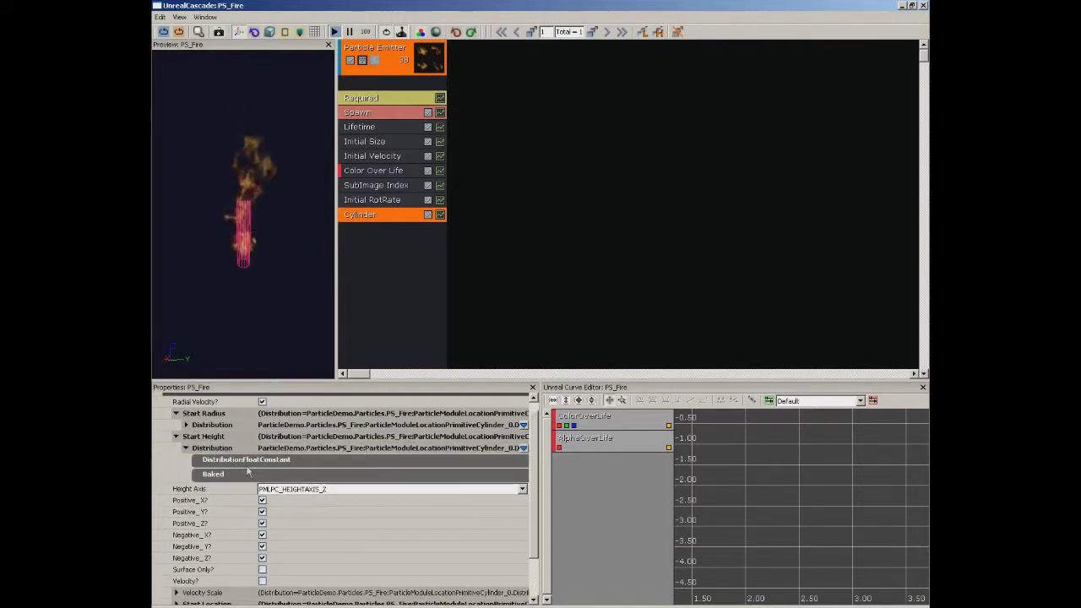
click(234, 463)
click(282, 474)
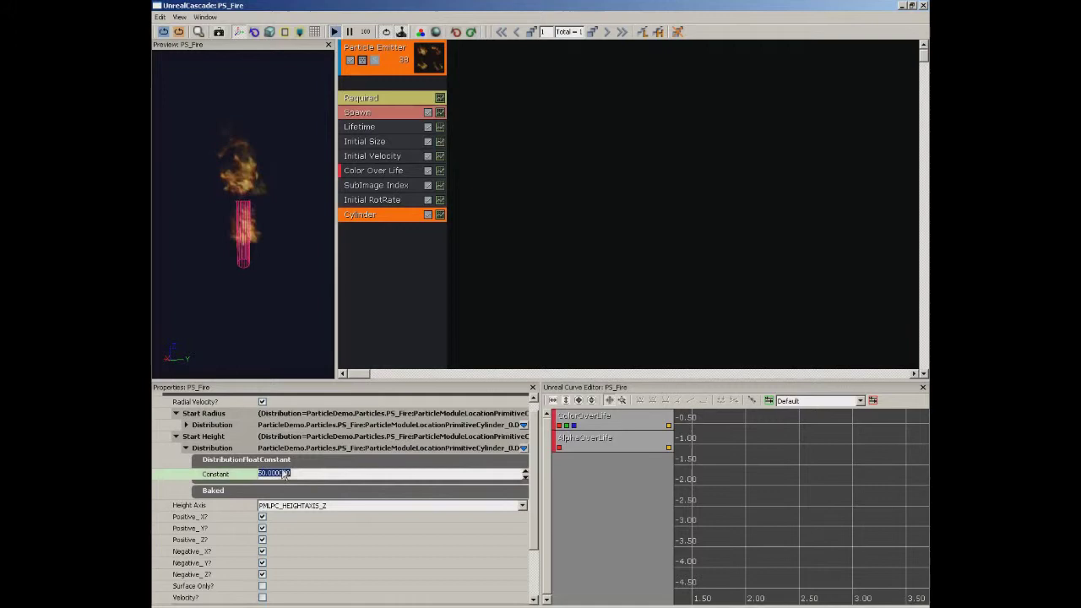
text(5)
key(Return)
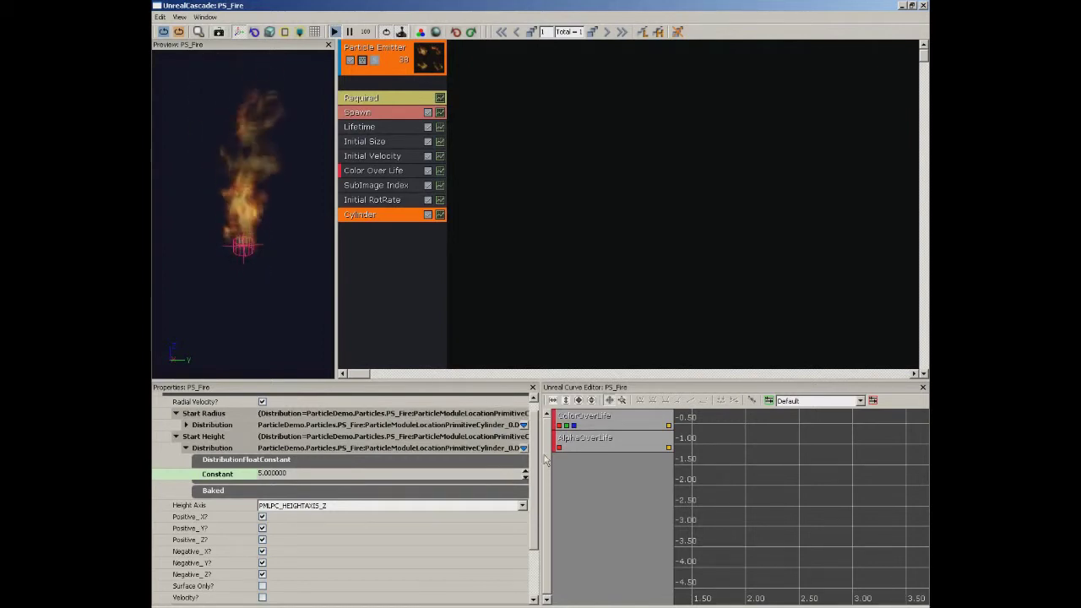
scroll(532, 457, down, 3)
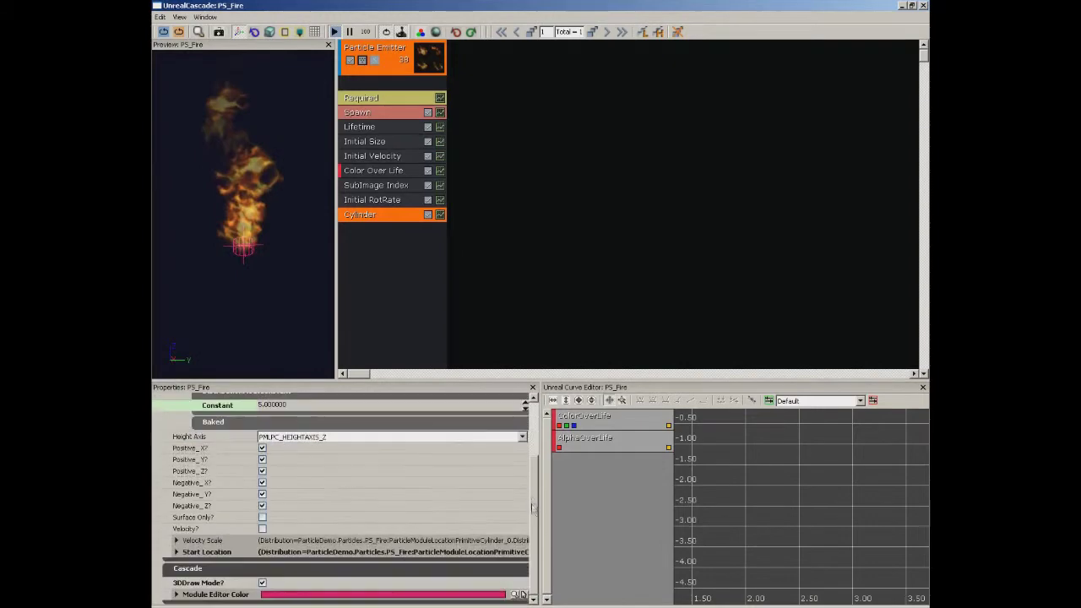
click(262, 584)
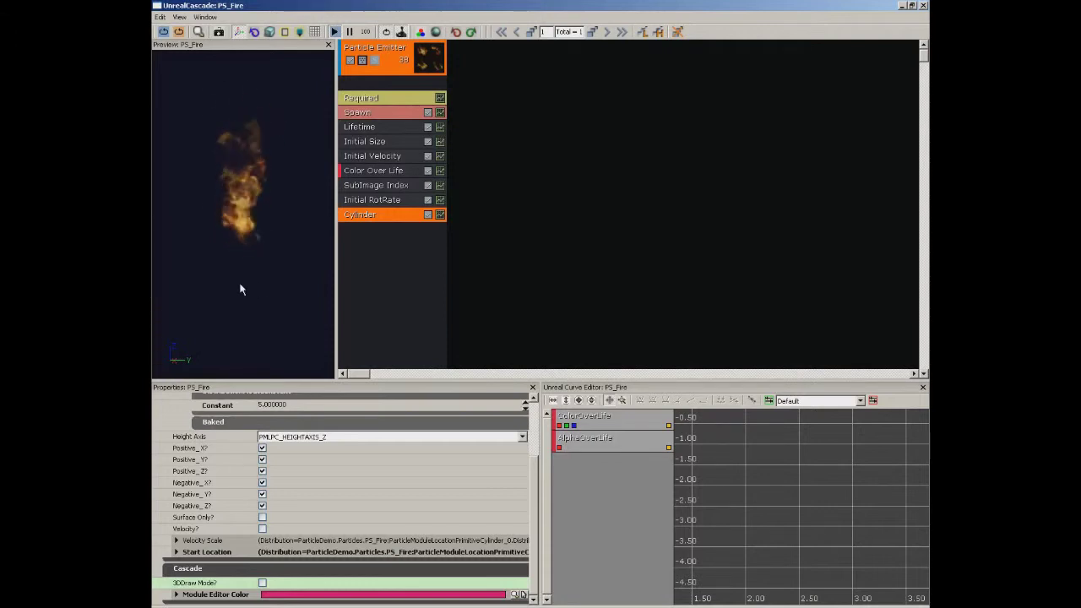
Add a Size By Life module from the Size category to the particle emitter.
right_click(361, 245)
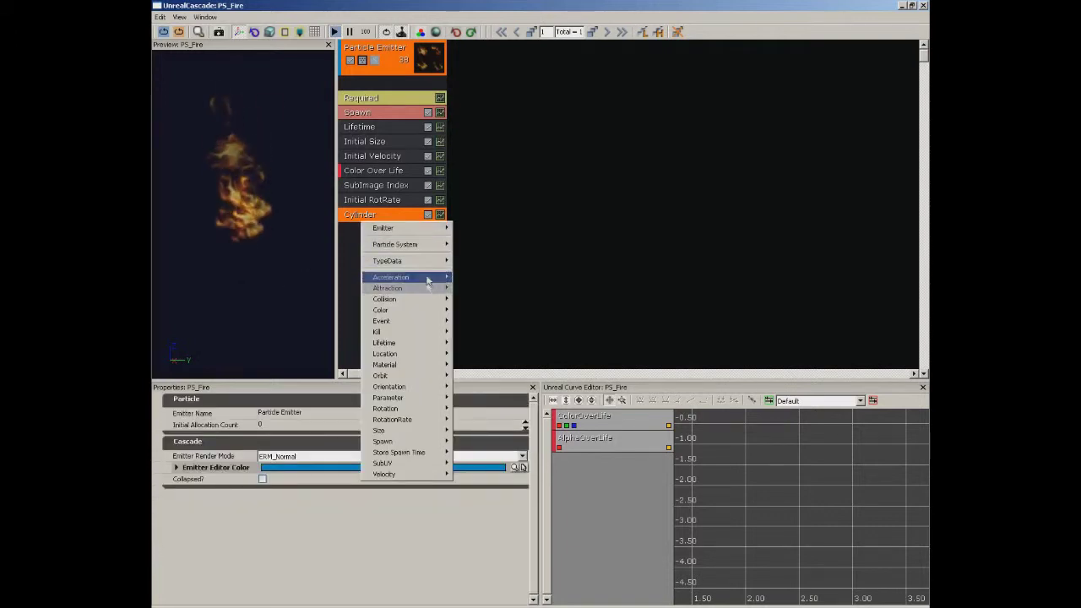
mouse_move(412, 432)
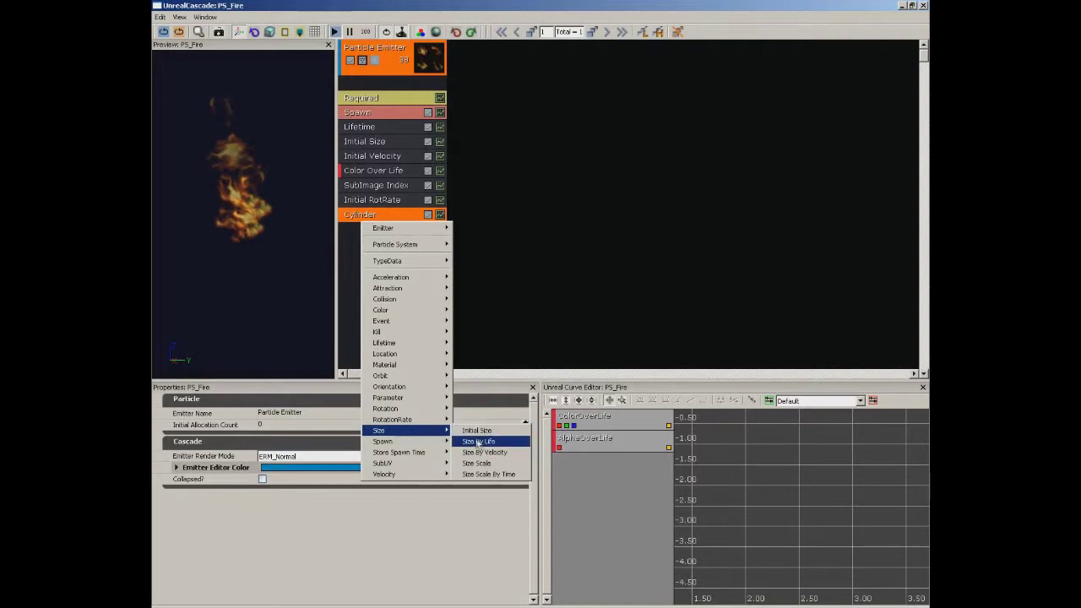
click(479, 442)
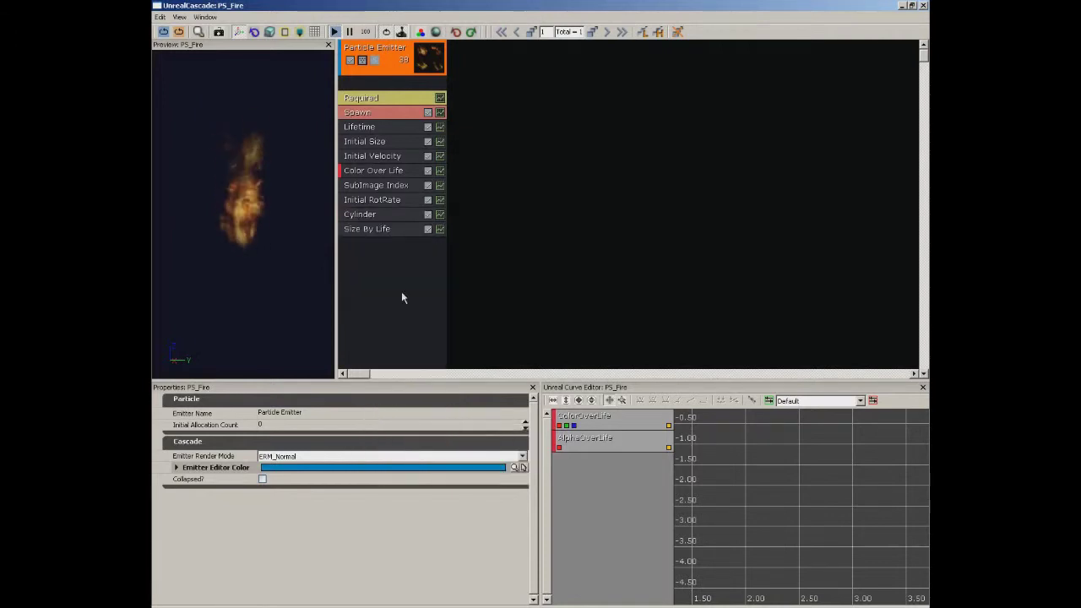
Expand the Size By Life module's Life Multiplier distribution down to the Out Val components of constant curve point 0.
click(385, 230)
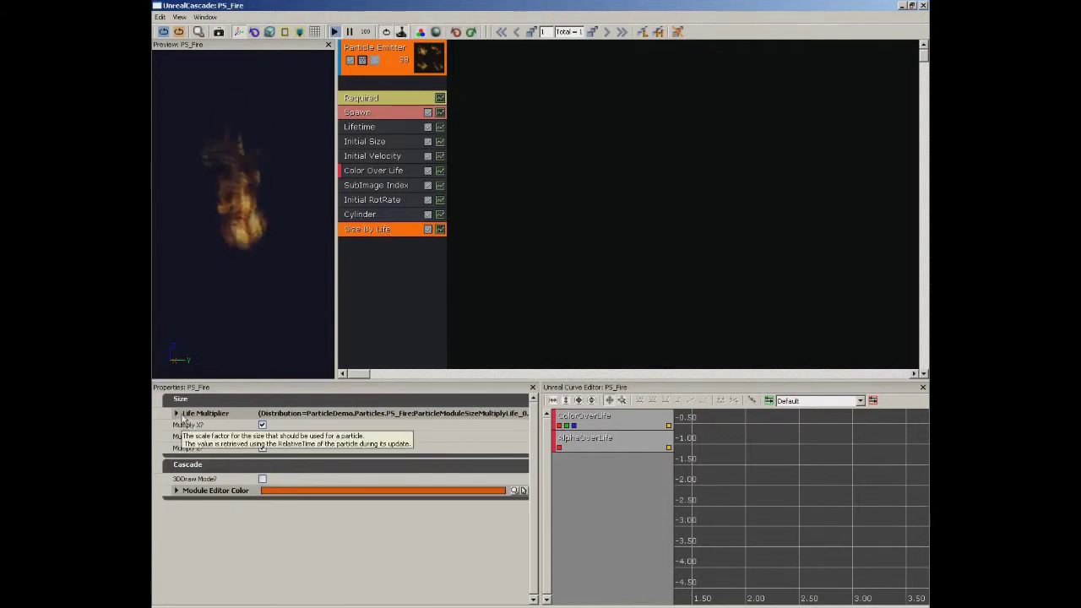
click(176, 414)
click(186, 425)
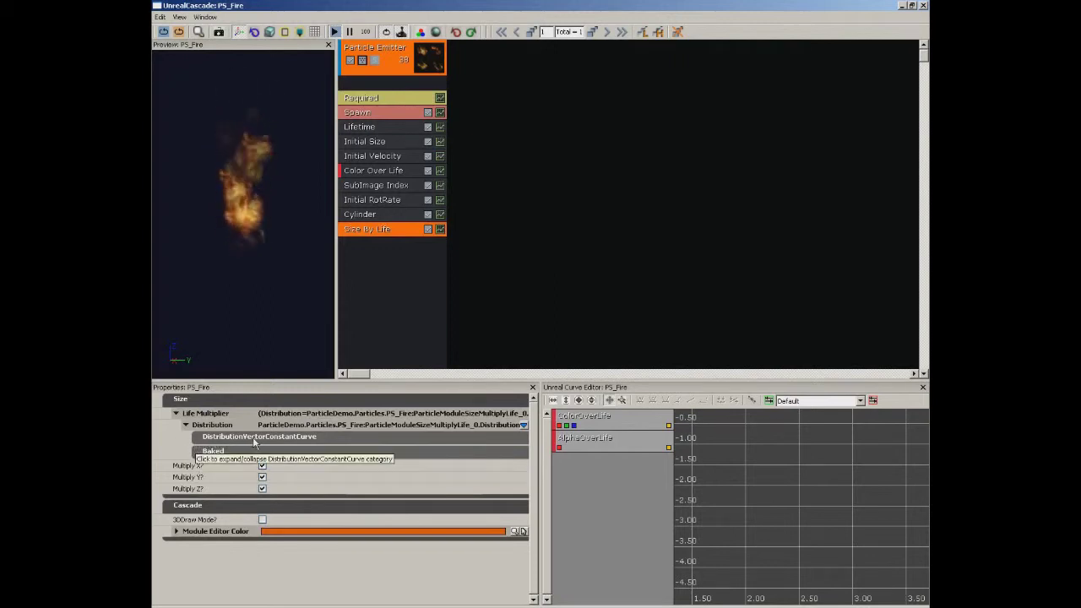
click(293, 439)
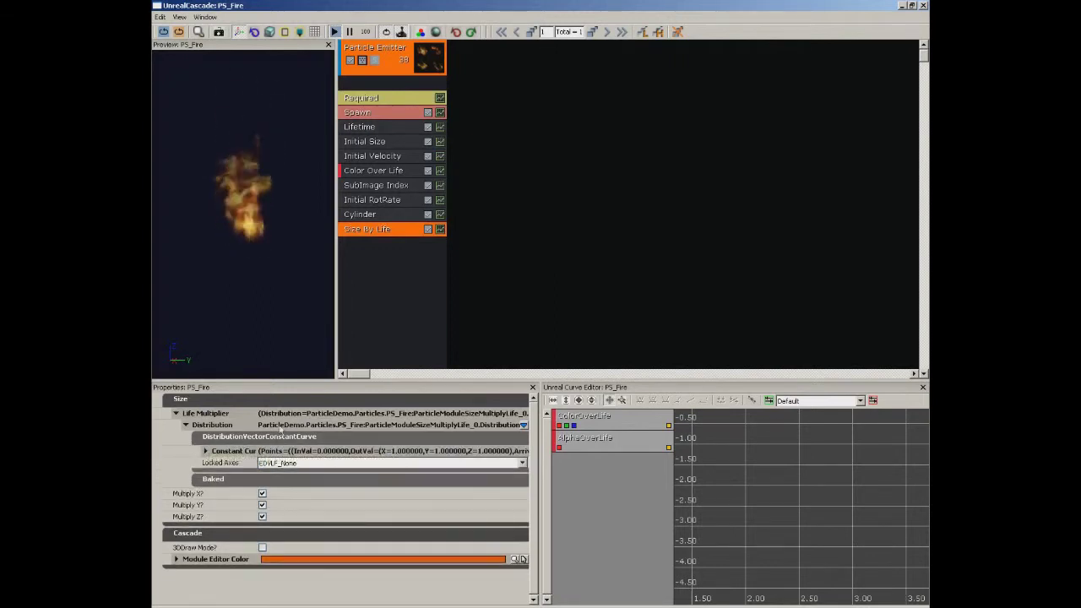
click(206, 451)
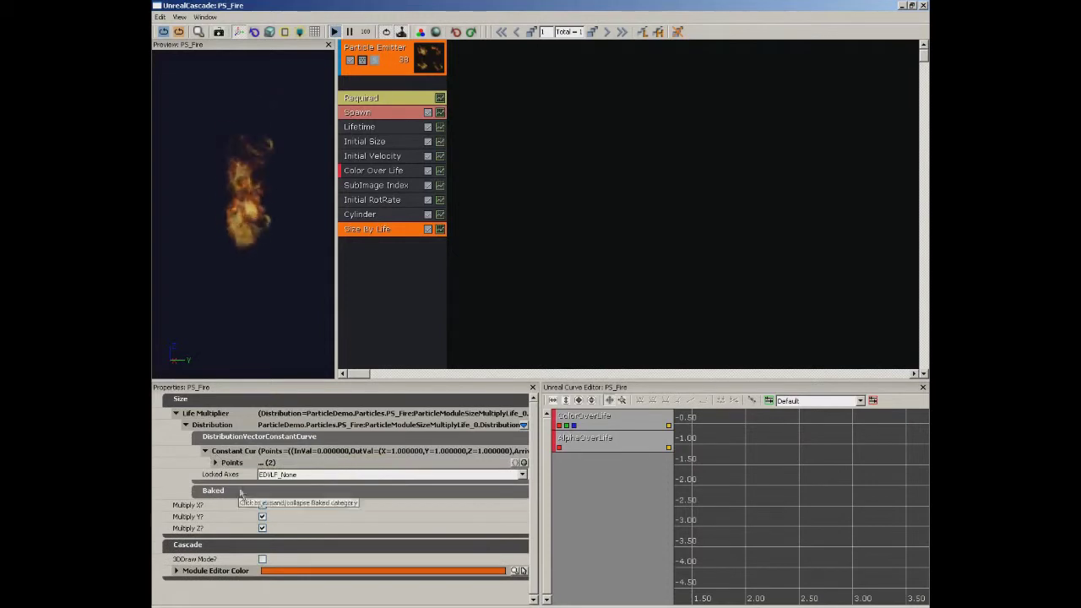
click(217, 463)
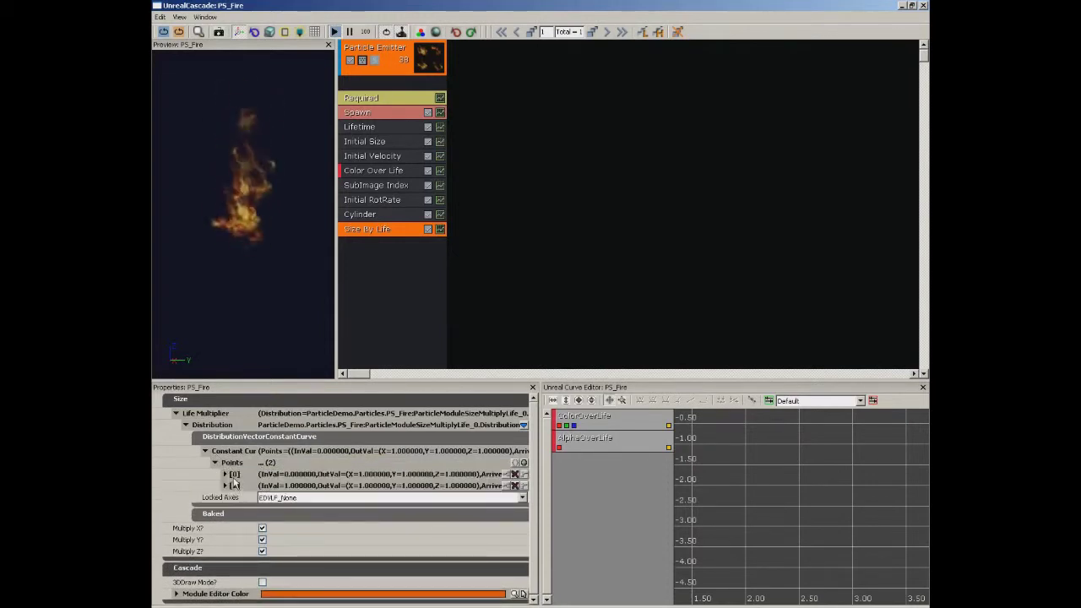
click(227, 474)
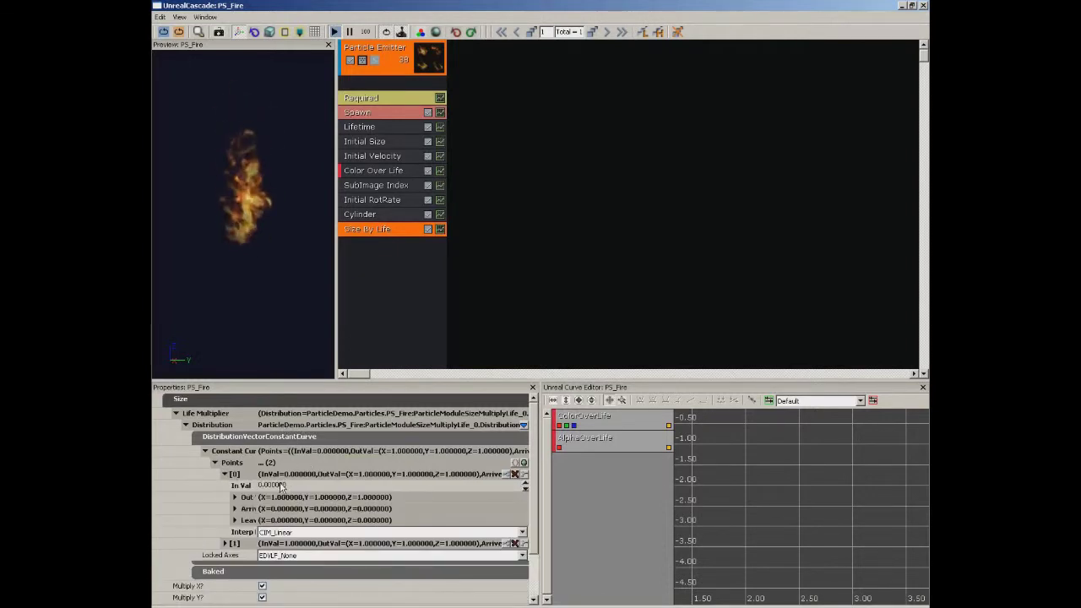
click(236, 498)
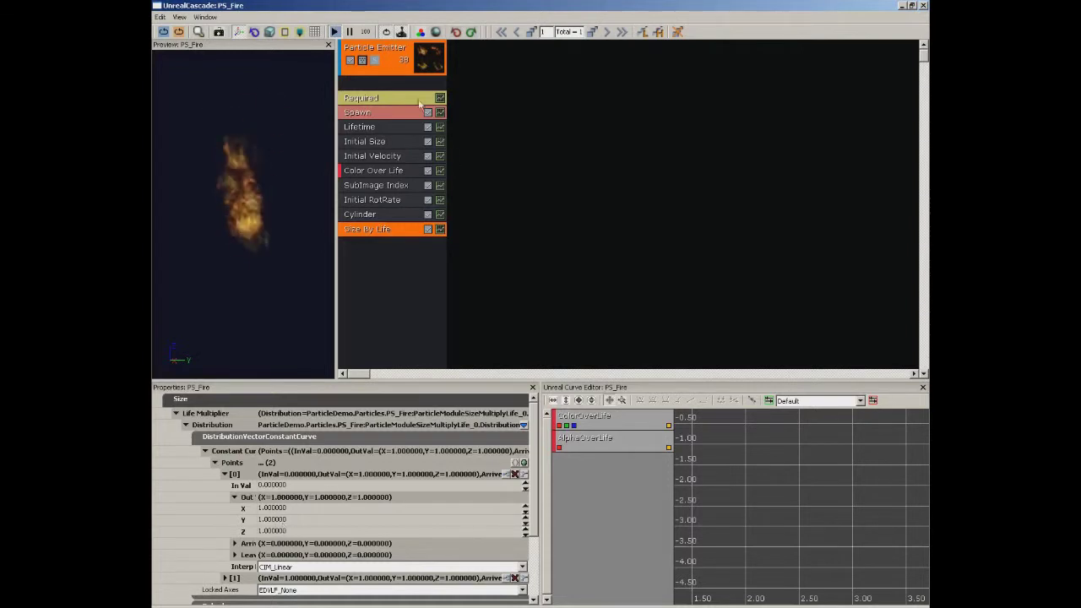
Check the Screen Alignment setting in the emitter's Required module and return to the Size By Life module.
click(392, 74)
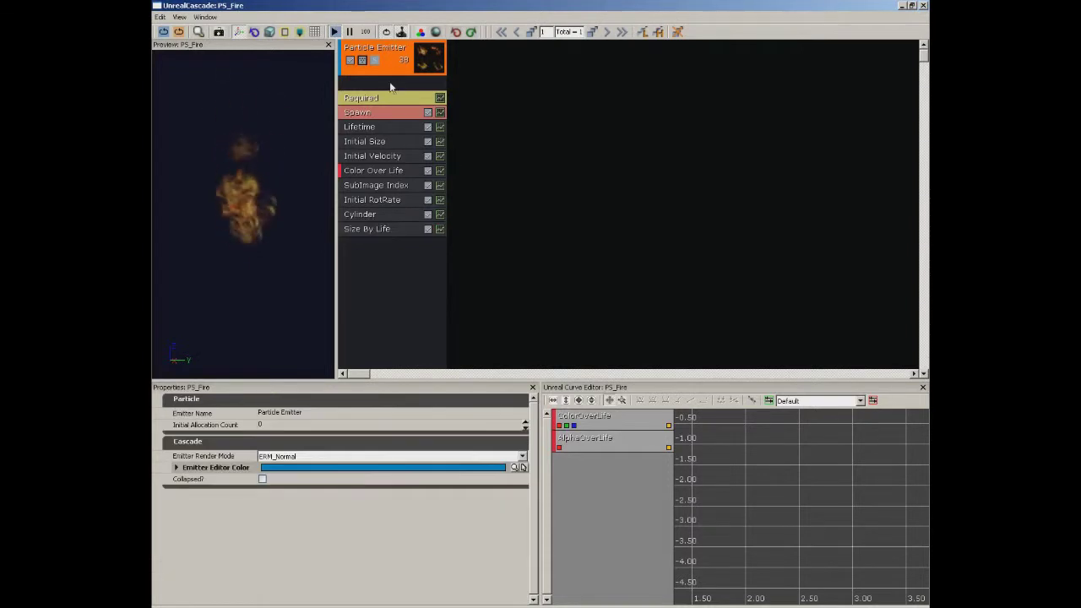
click(391, 98)
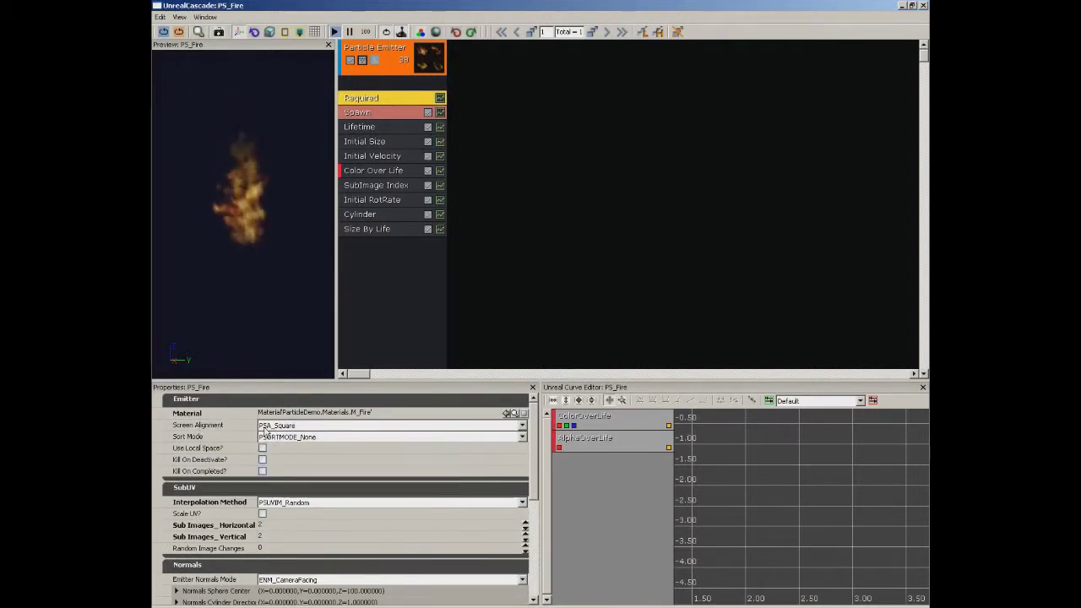
click(366, 233)
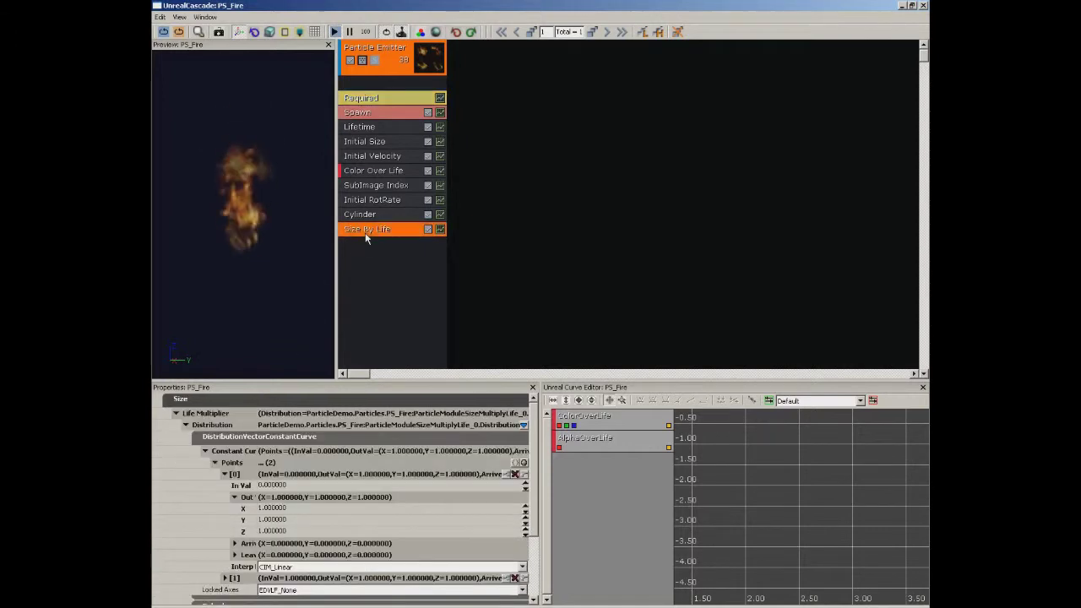
Set the X component of Out Val for point 0 of the Life Multiplier curve to 0 and collapse that point.
click(280, 510)
text(0)
key(Return)
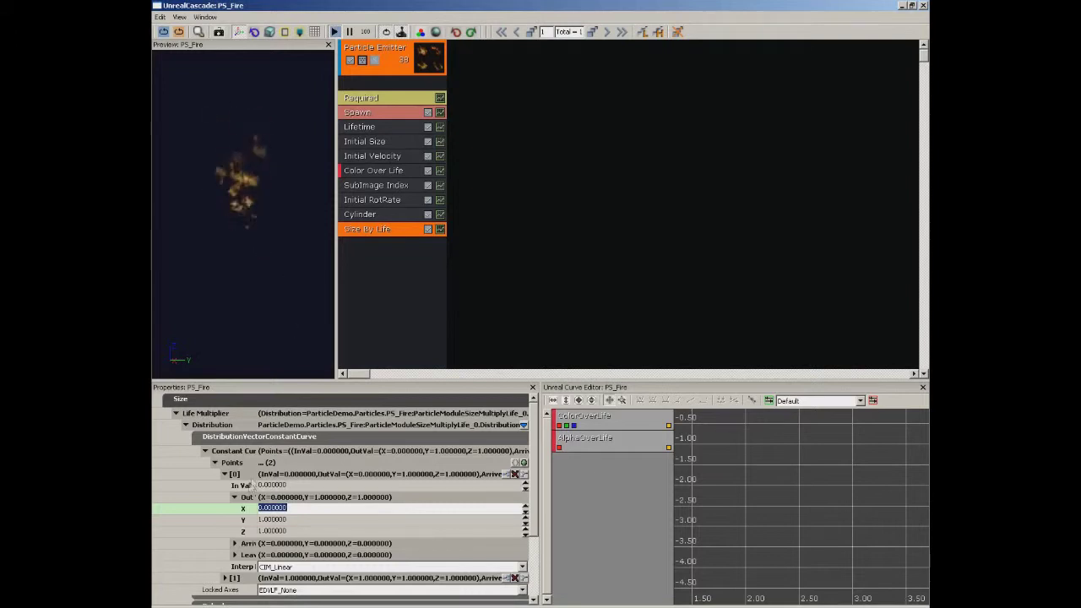
click(235, 497)
click(225, 474)
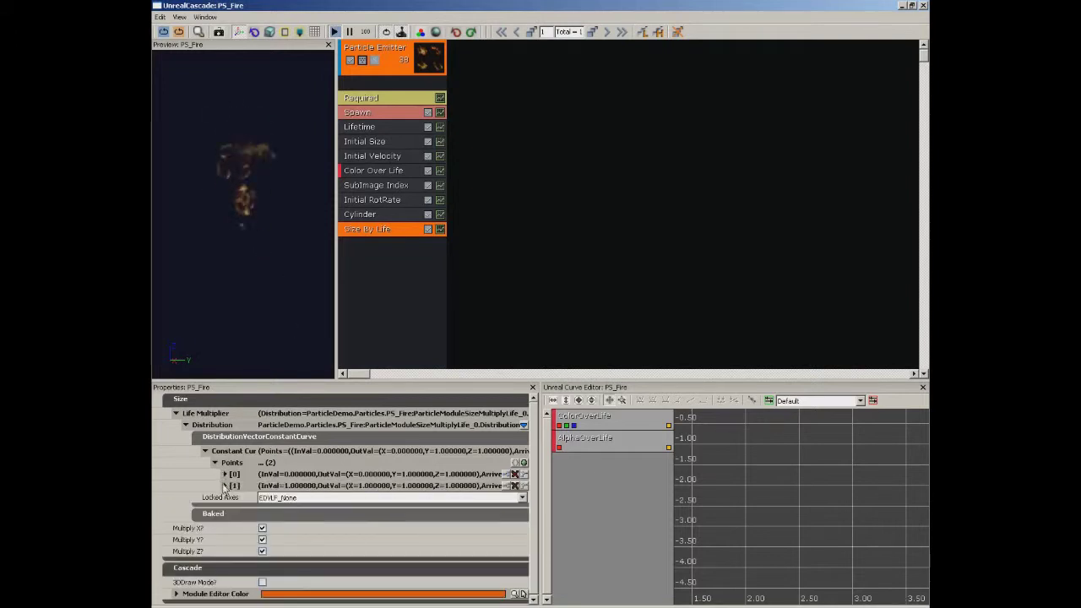
Set the In Val of point [1] on the Size By Life multiplier curve to 0.2.
click(225, 486)
click(287, 498)
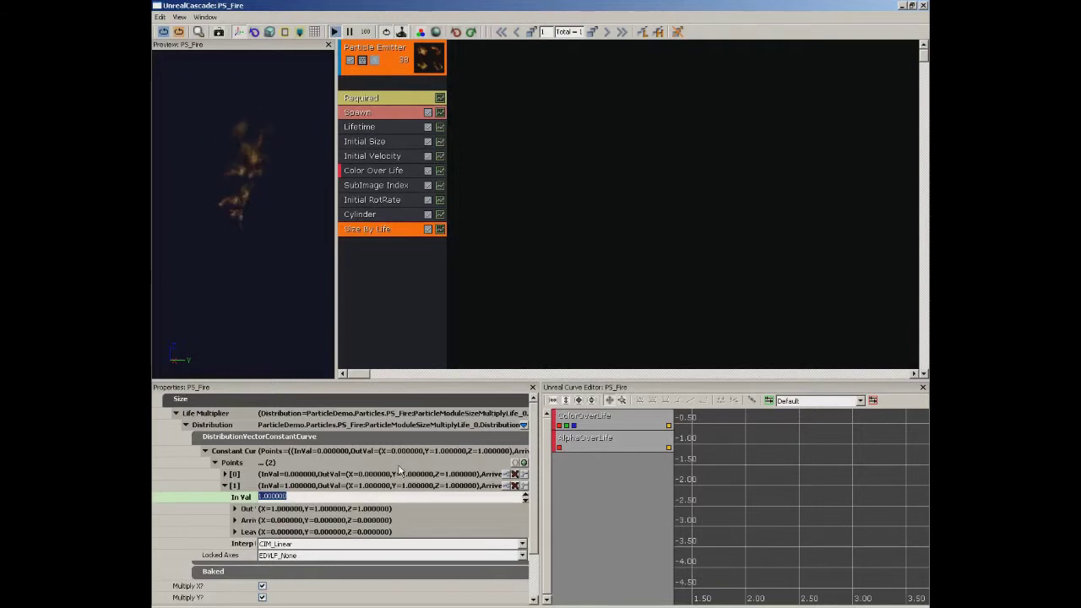
text(0)
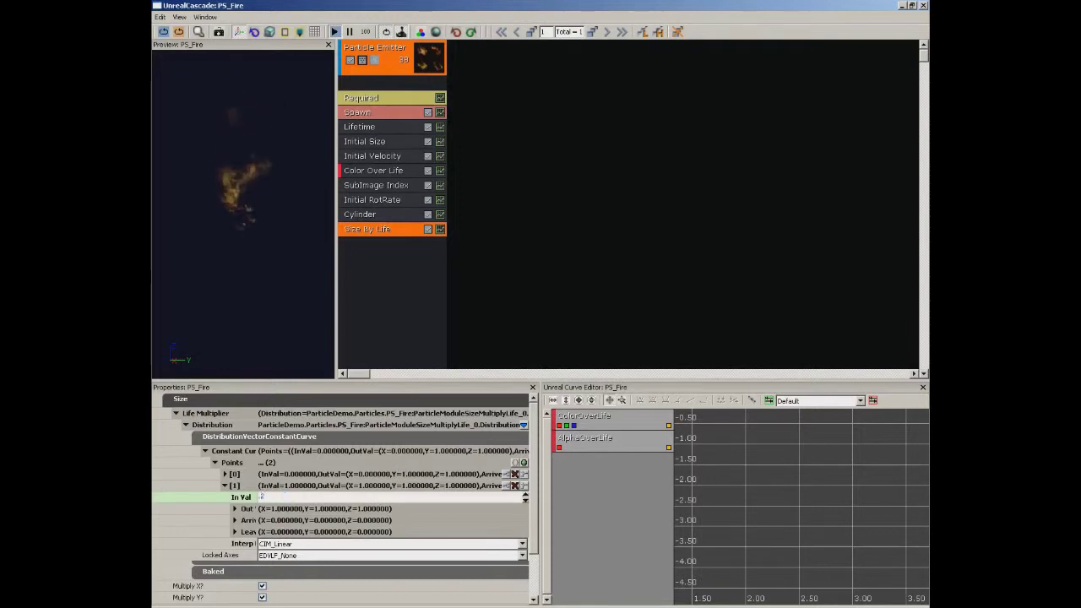
text(.2)
key(Return)
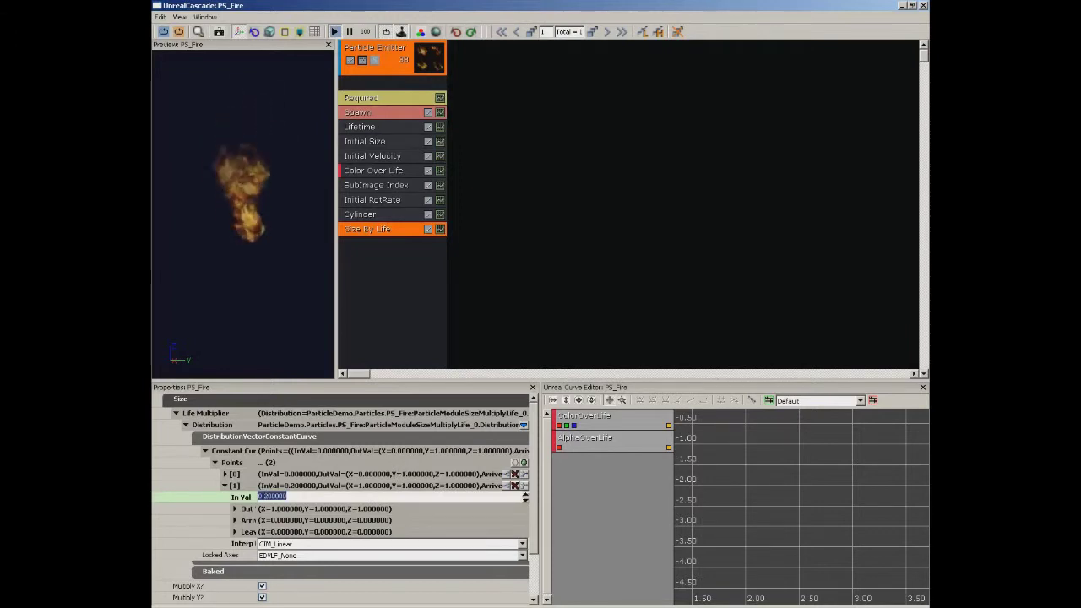
Set the X output value of point [1] on the Life Multiplier curve to 1.25.
click(234, 509)
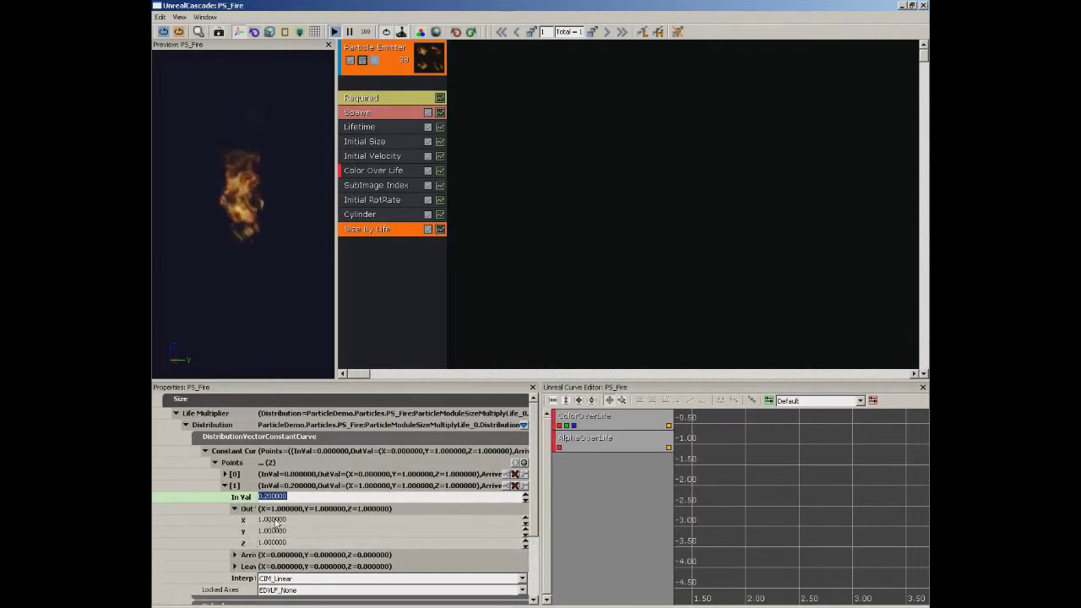
key(Tab)
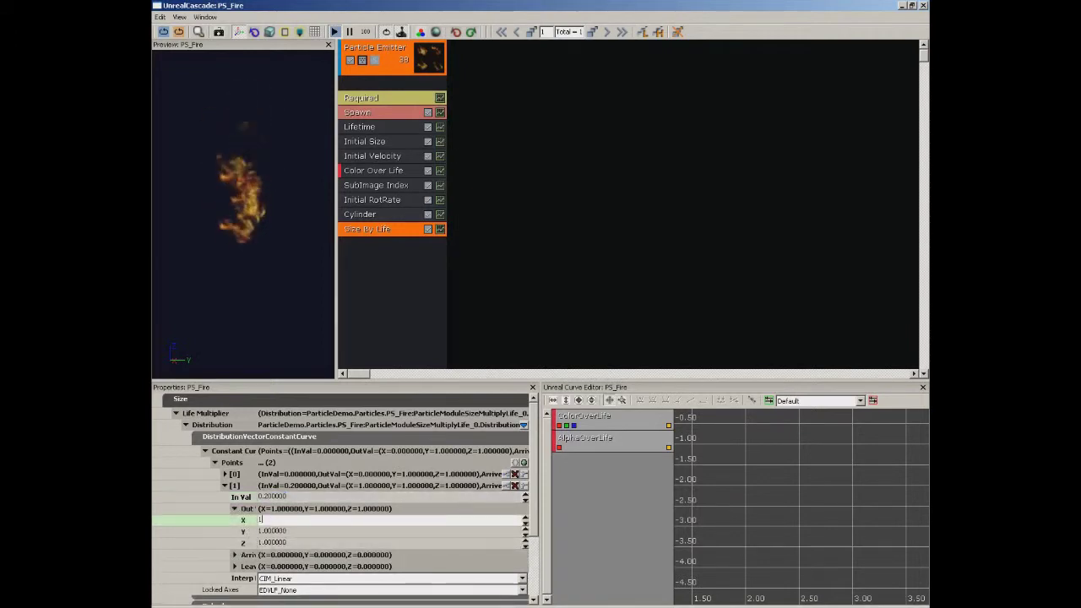
text(1.25)
key(Return)
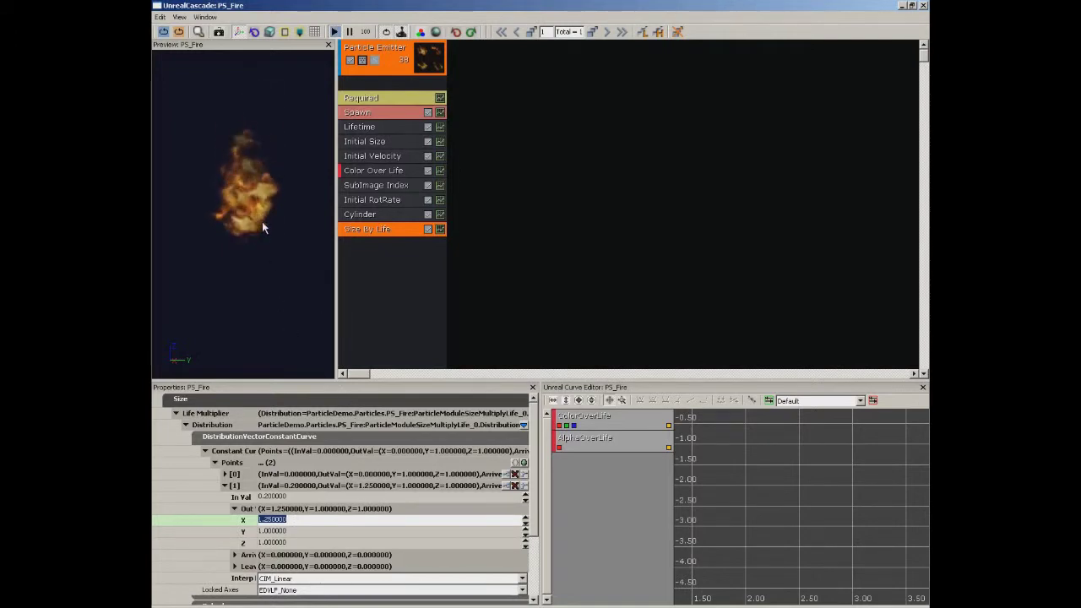
click(234, 510)
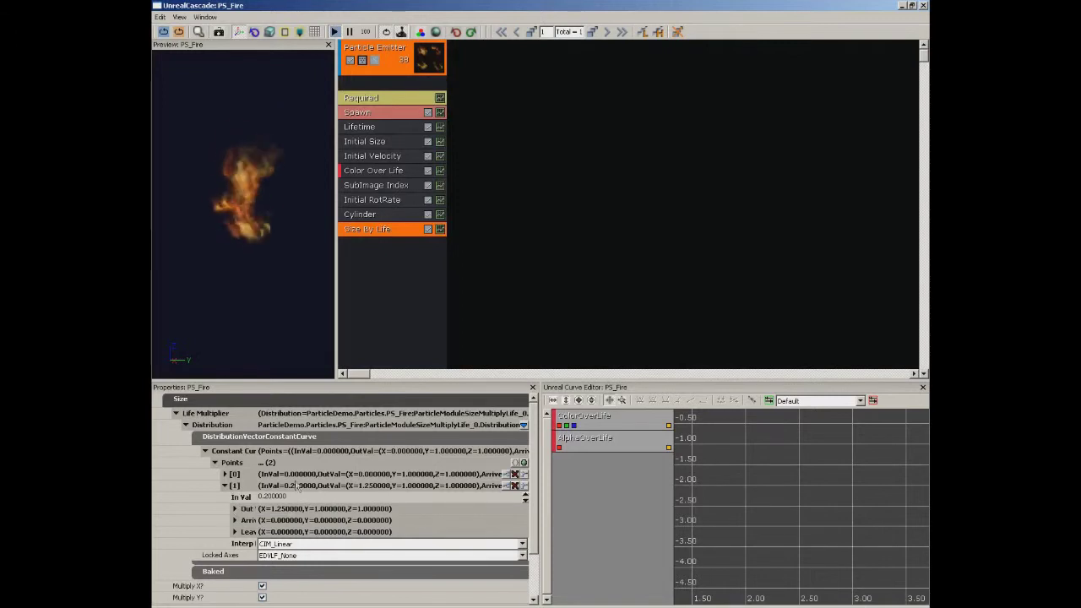
Add a third point to the Life Multiplier curve and set its In Val to 1.
click(523, 463)
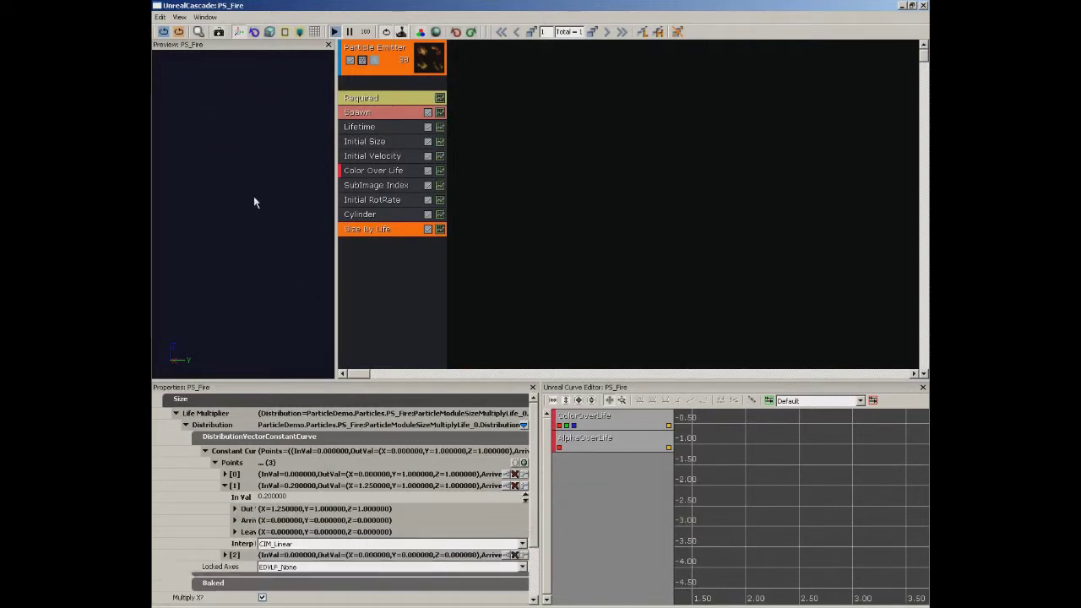
click(226, 555)
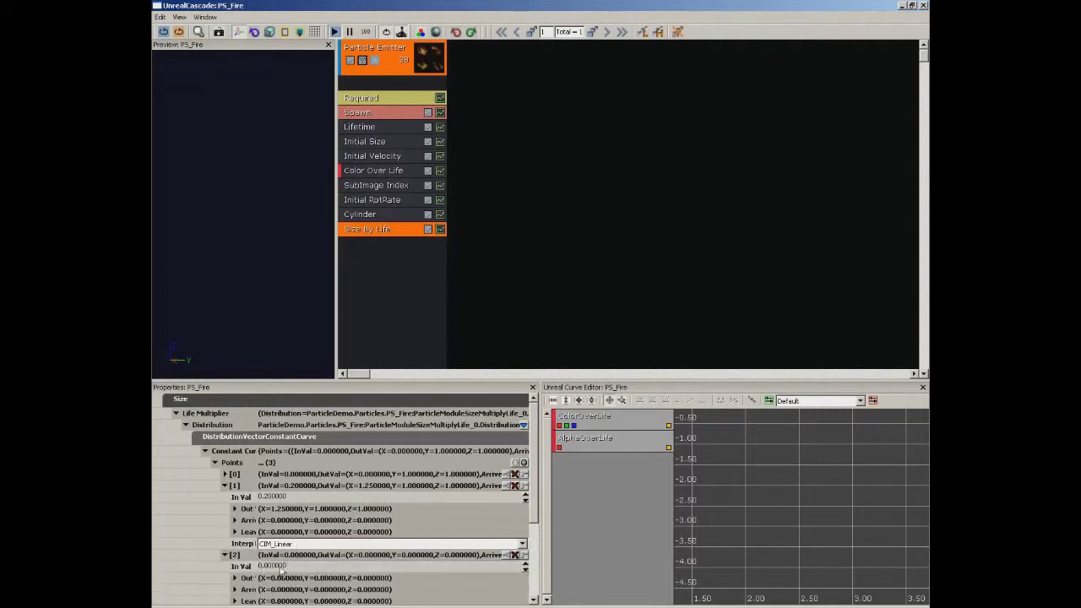
click(280, 567)
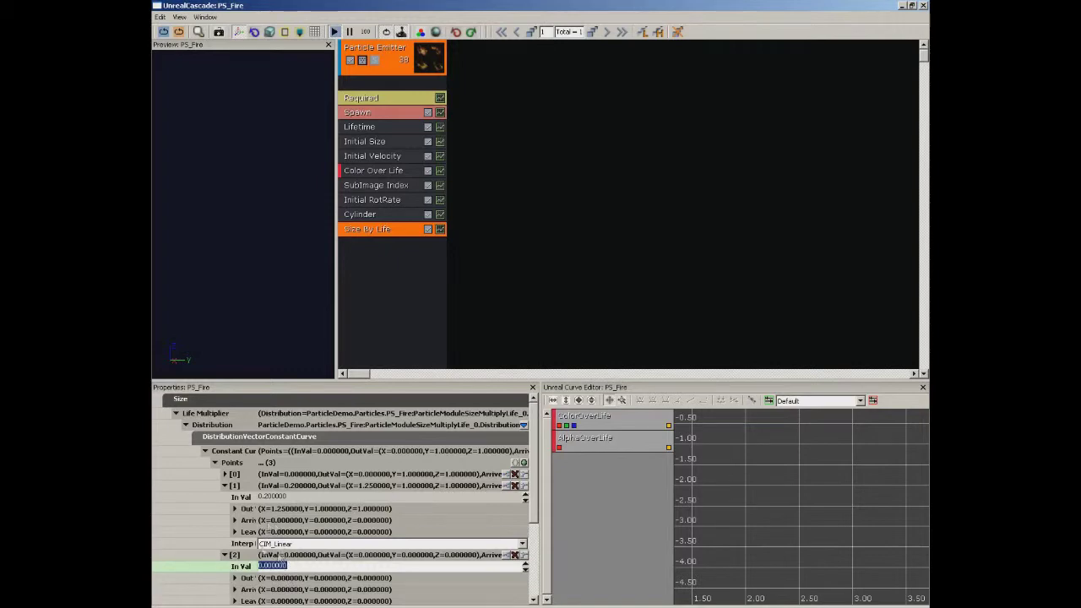
scroll(533, 499, down, 2)
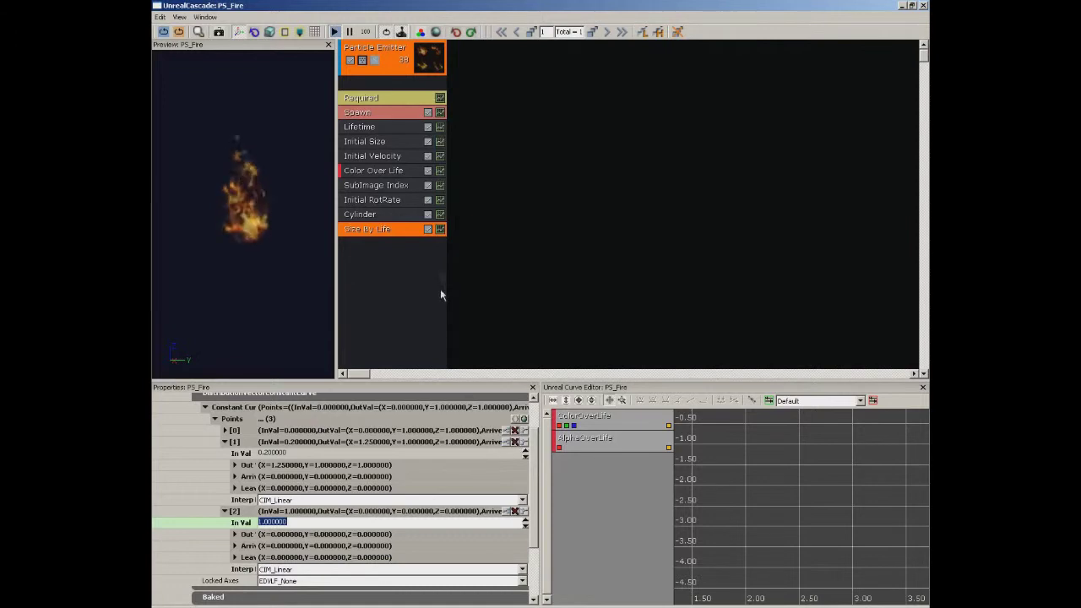
Display only the Size By Life LifeMultiplier curve in the curve editor, fit it, and smooth its keys with Curve (Auto/Clamped) interpolation.
click(440, 232)
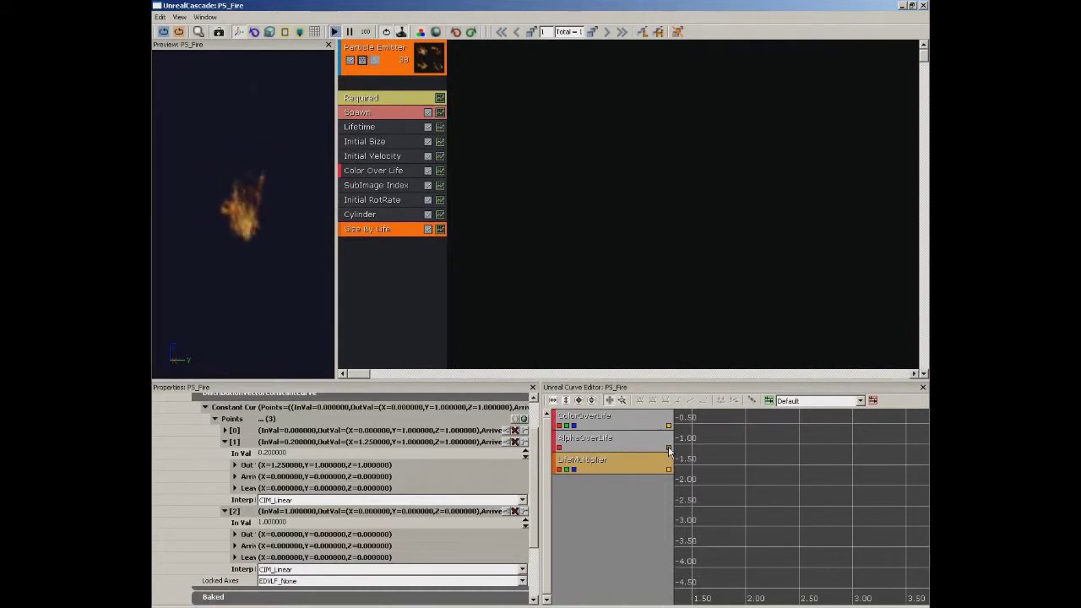
click(578, 401)
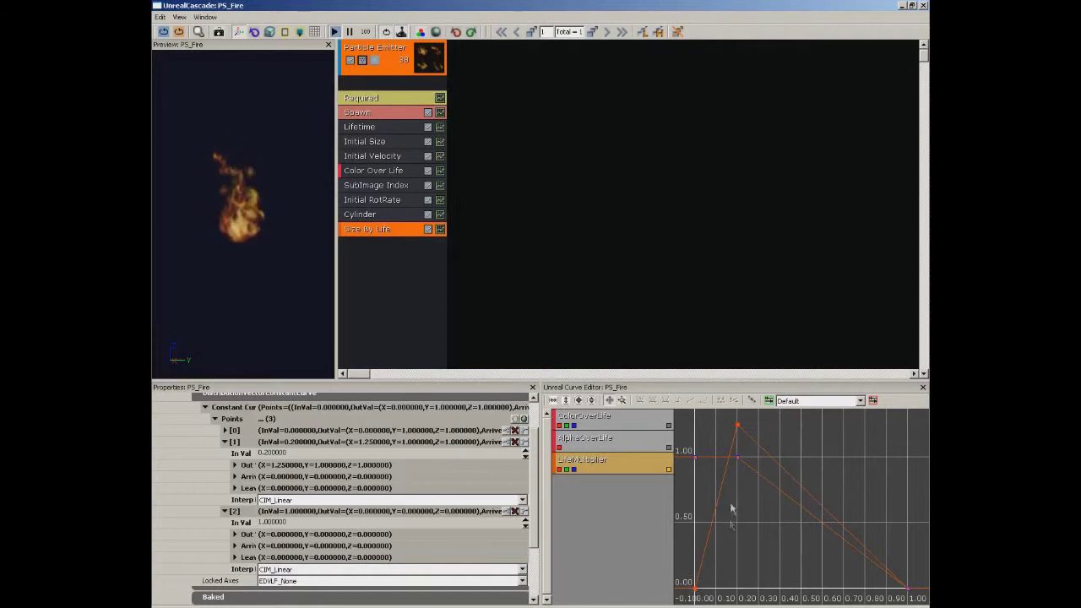
click(694, 592)
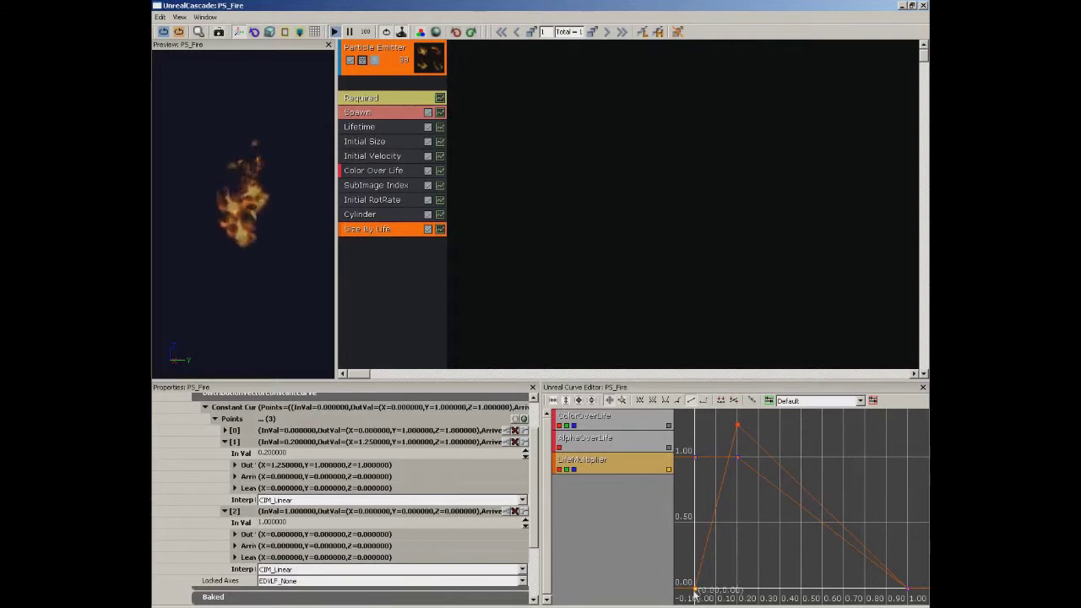
drag(719, 570, 794, 484)
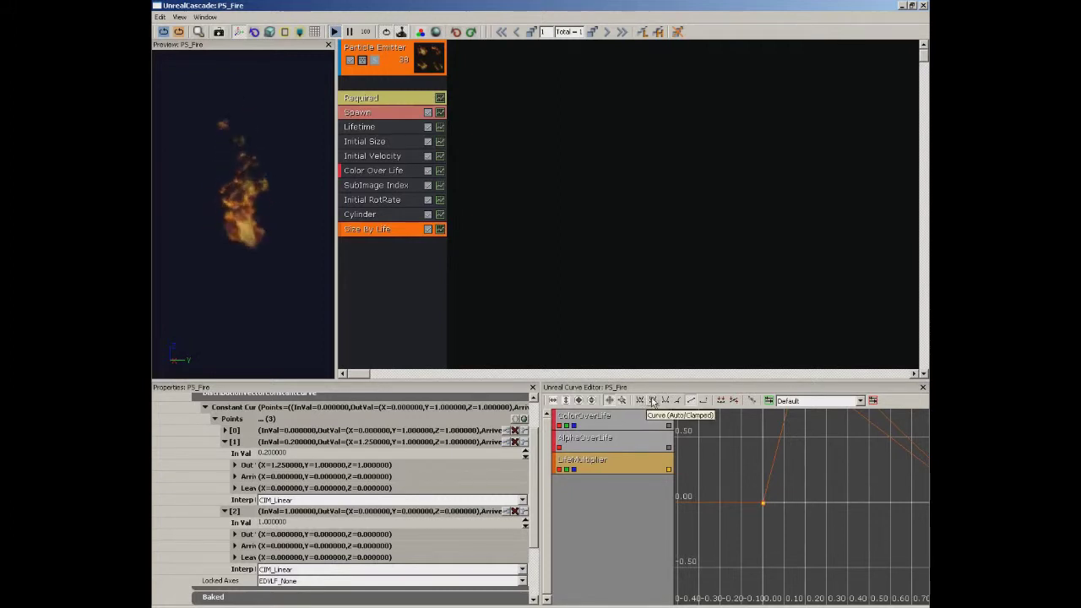
drag(799, 469, 774, 558)
click(774, 430)
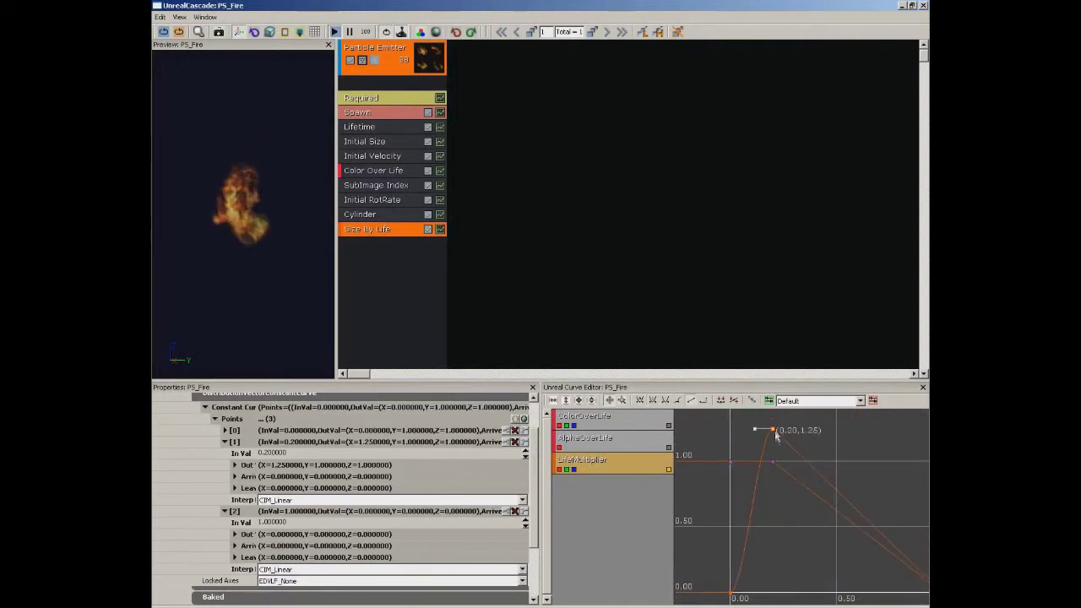
click(645, 402)
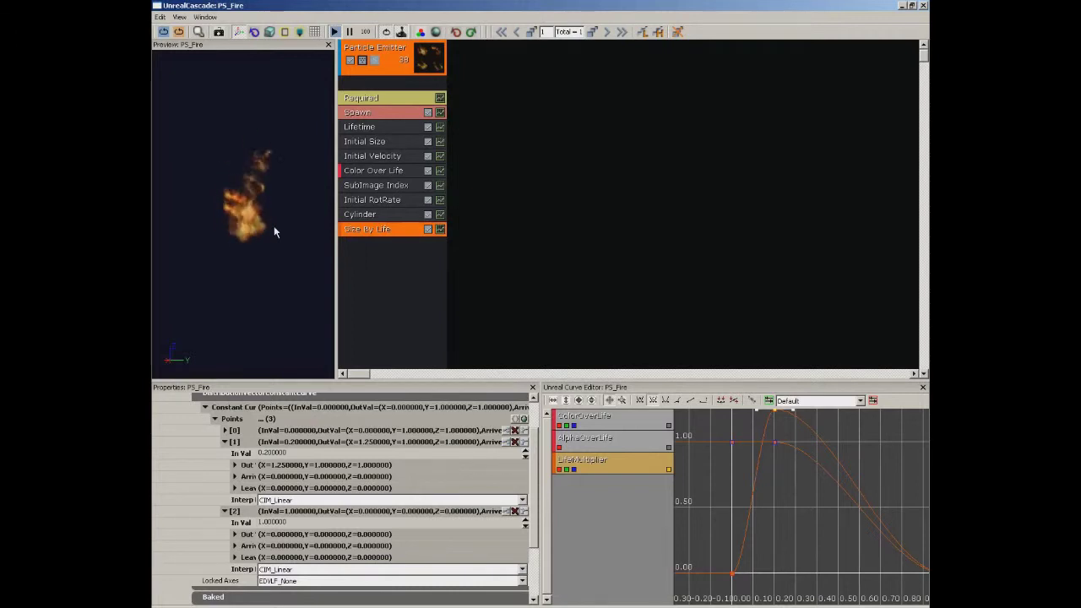
Close the PS_Fire particle editor and save the ParticleDemo package.
click(924, 6)
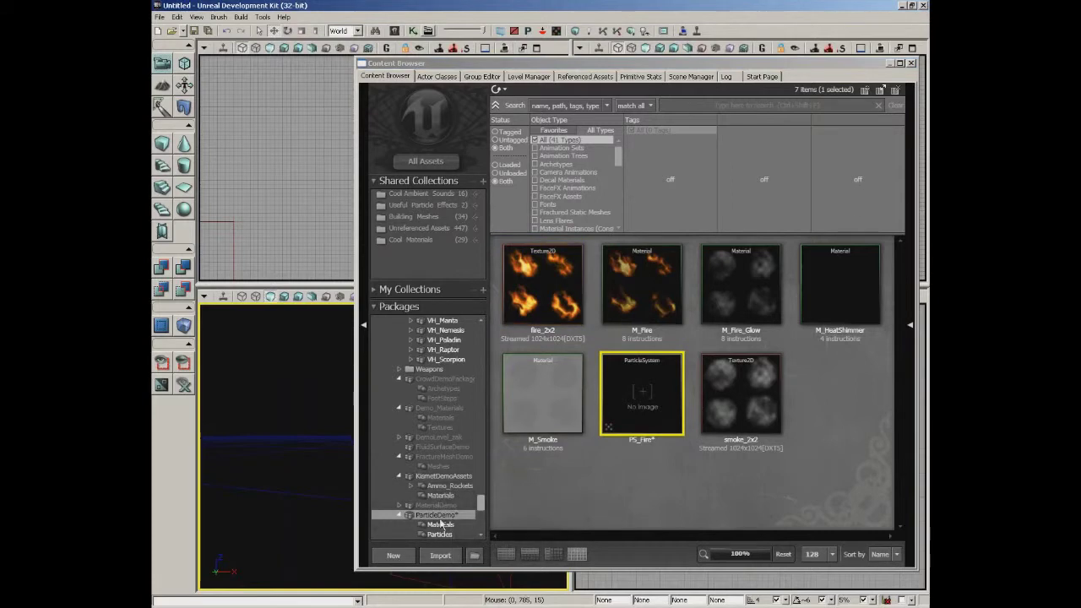
key(ctrl+s)
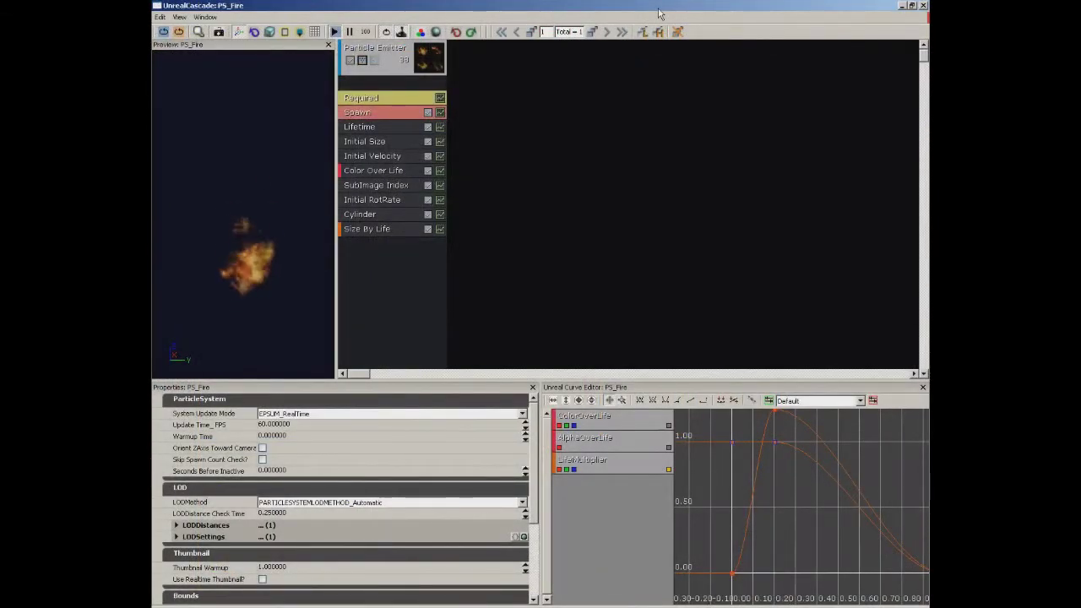
Rename the PS_Fire particle emitter to Flame.
click(382, 70)
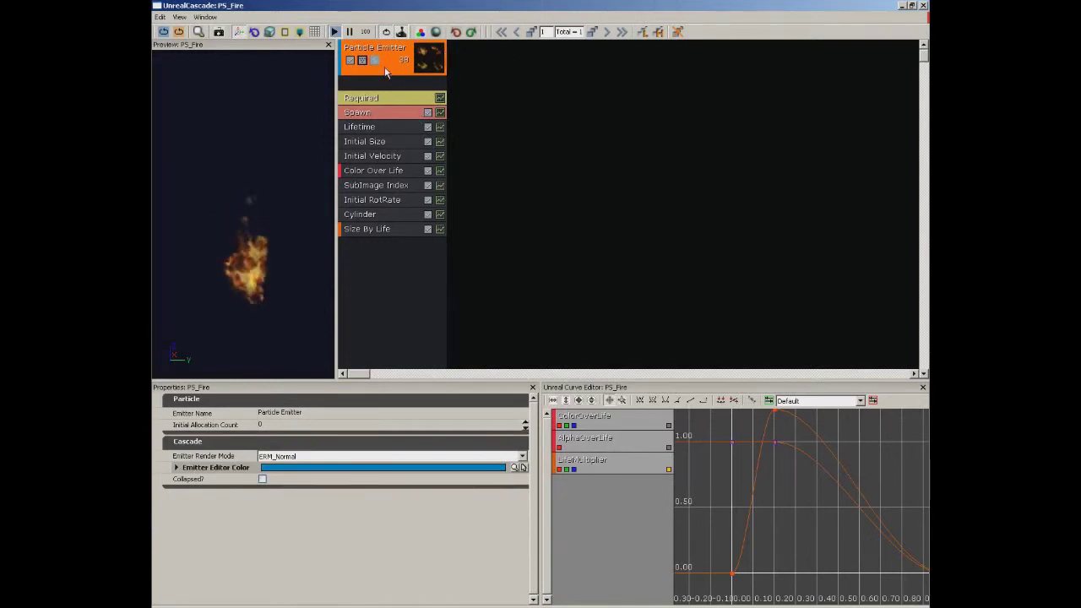
click(285, 414)
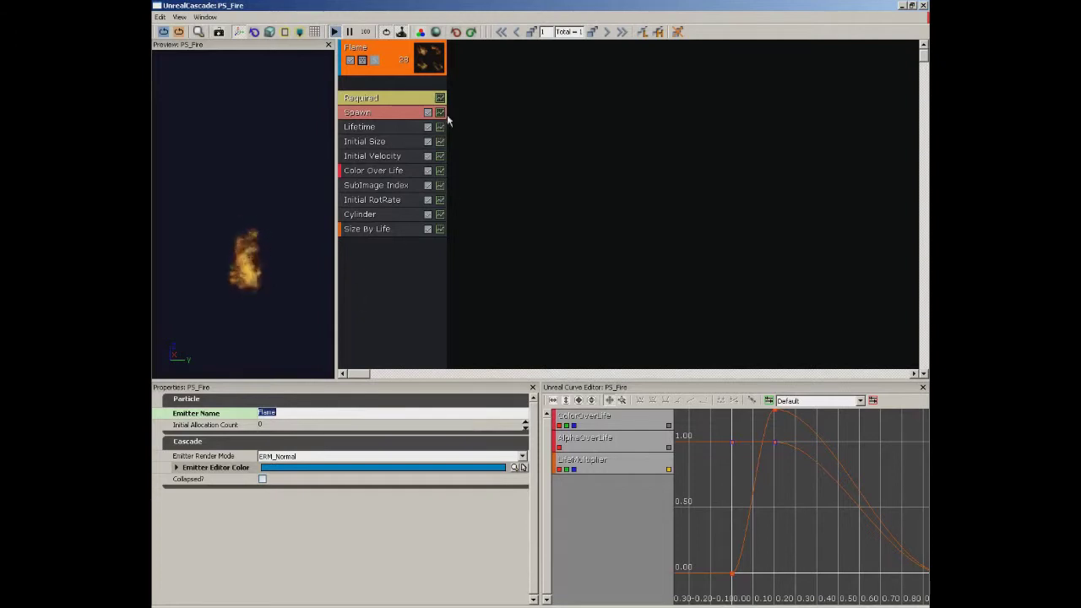
Duplicate the Flame emitter and name the copy FlameGlow.
right_click(381, 73)
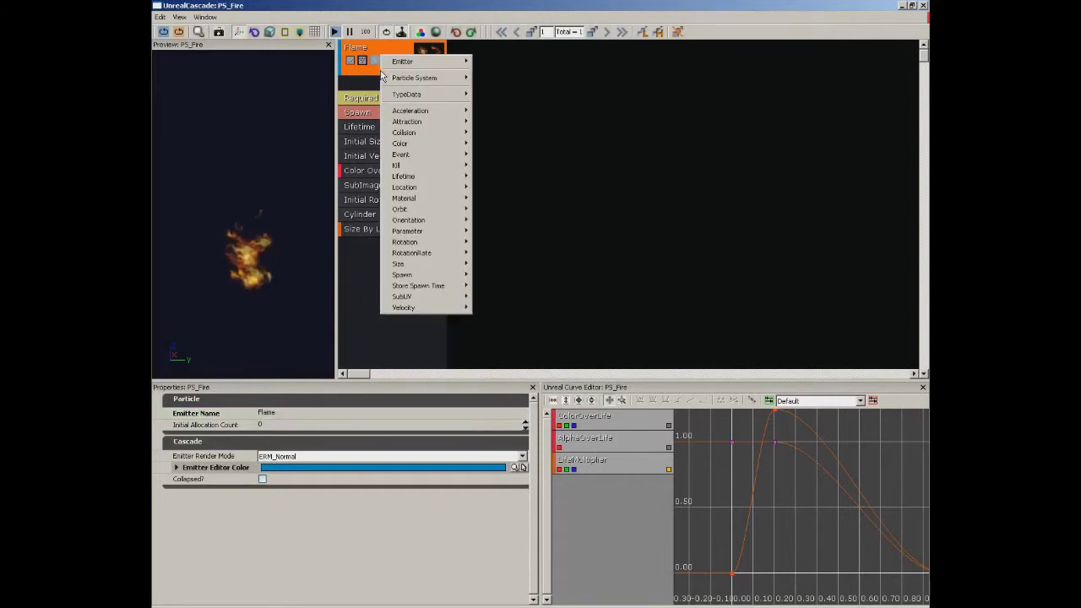
mouse_move(400, 66)
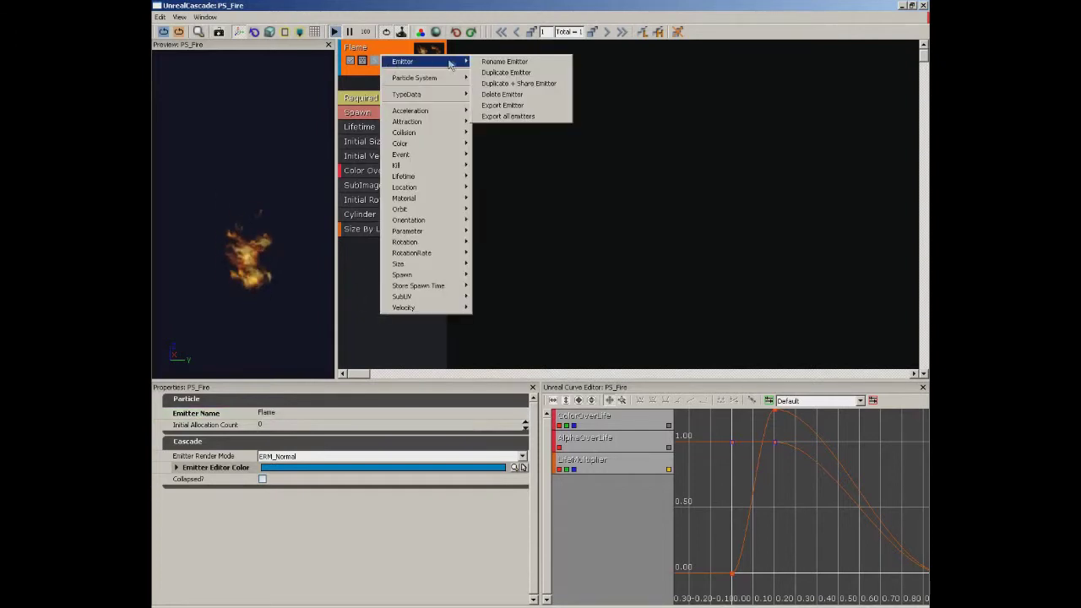
click(525, 72)
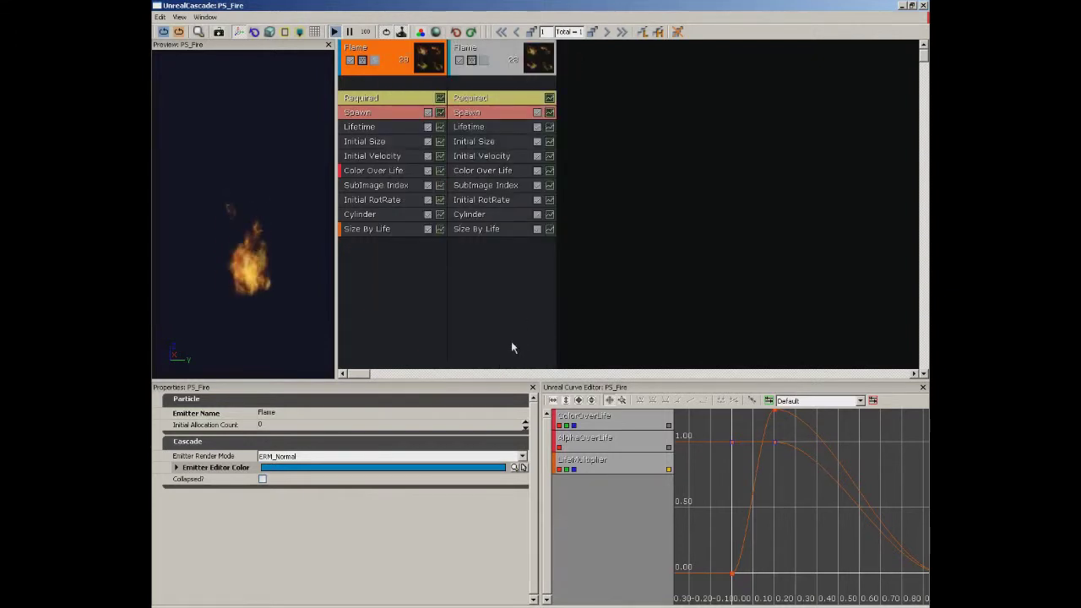
click(480, 76)
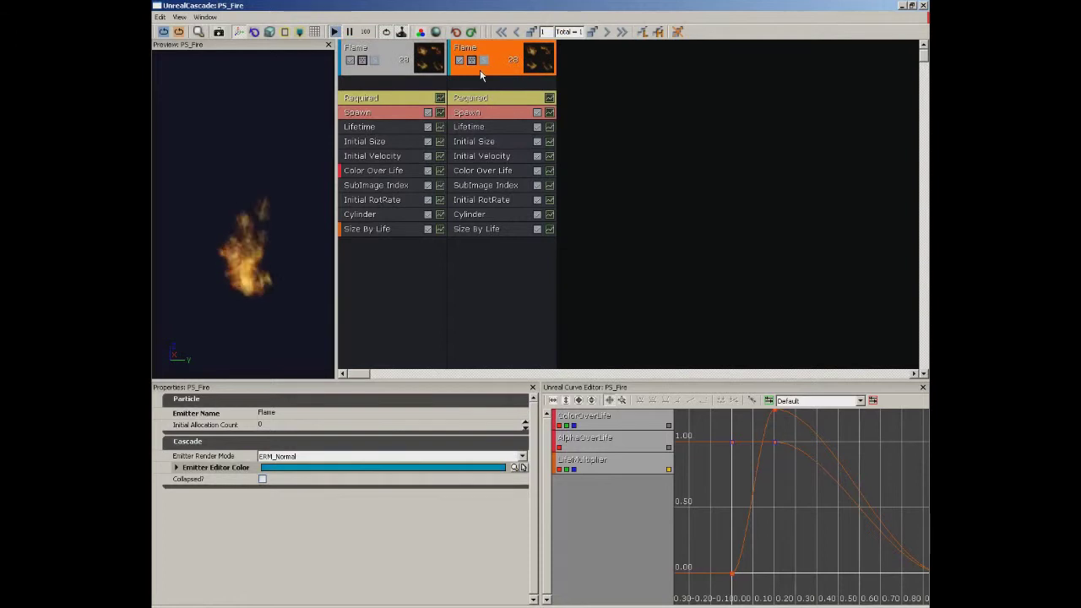
click(272, 414)
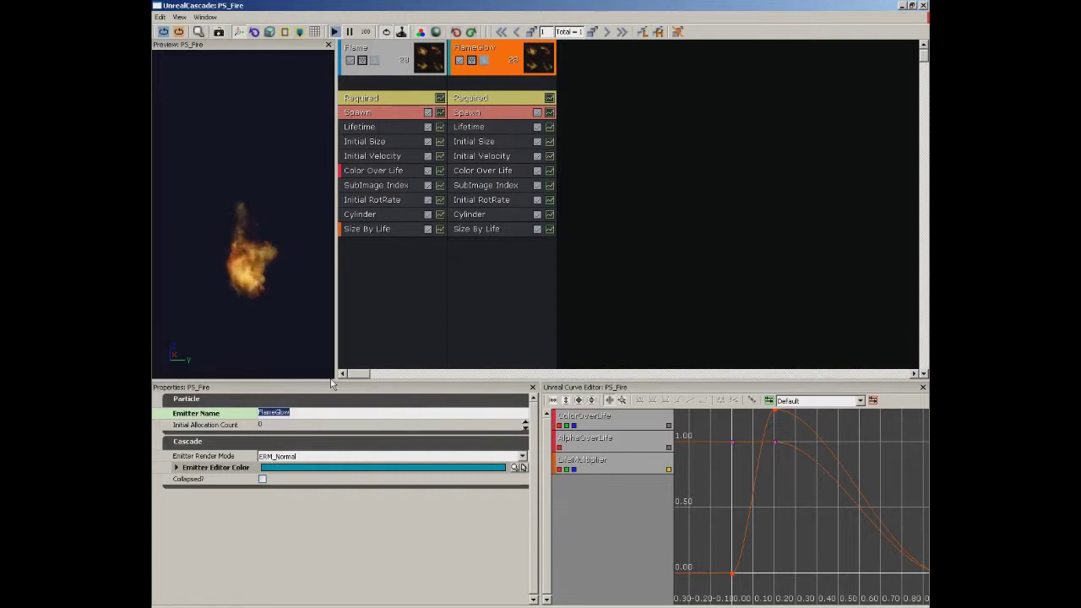
Assign the M_Fire_Glow material from the ParticleDemo package to the FlameGlow emitter's Required module.
click(479, 100)
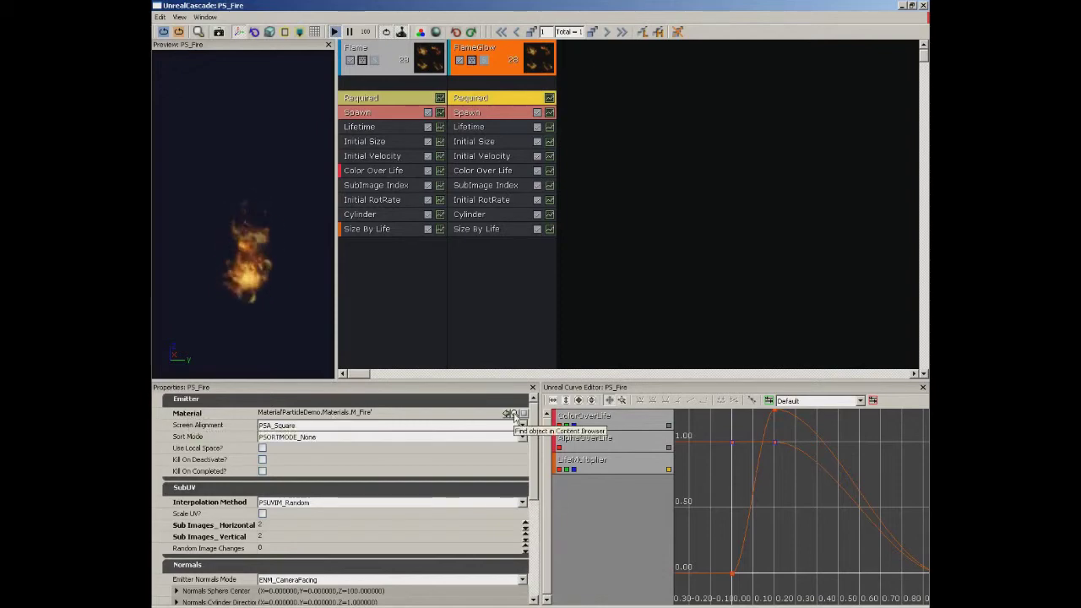
click(513, 414)
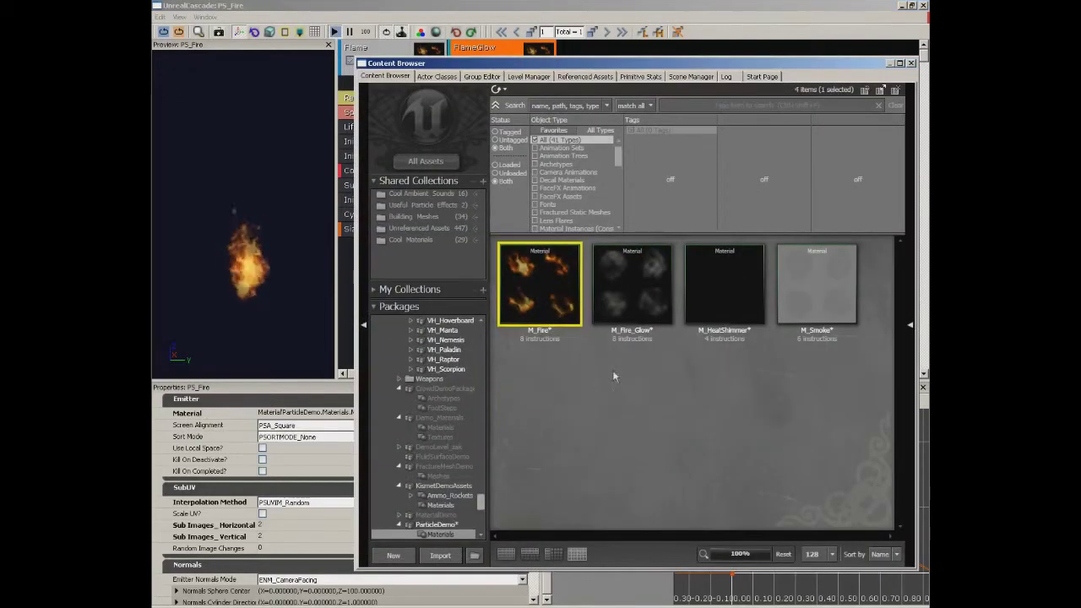
click(631, 296)
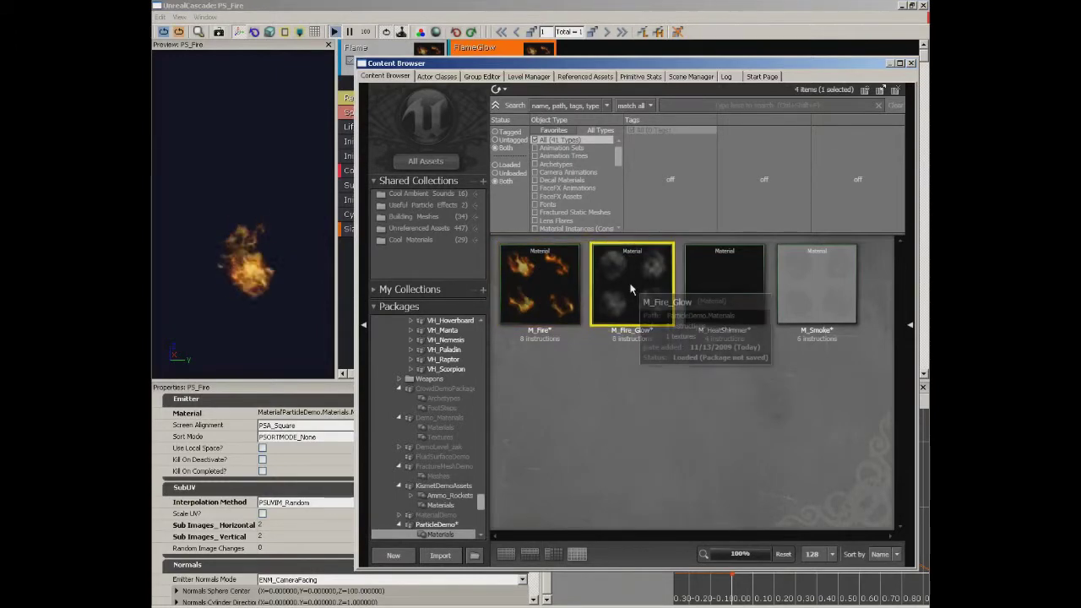
click(912, 63)
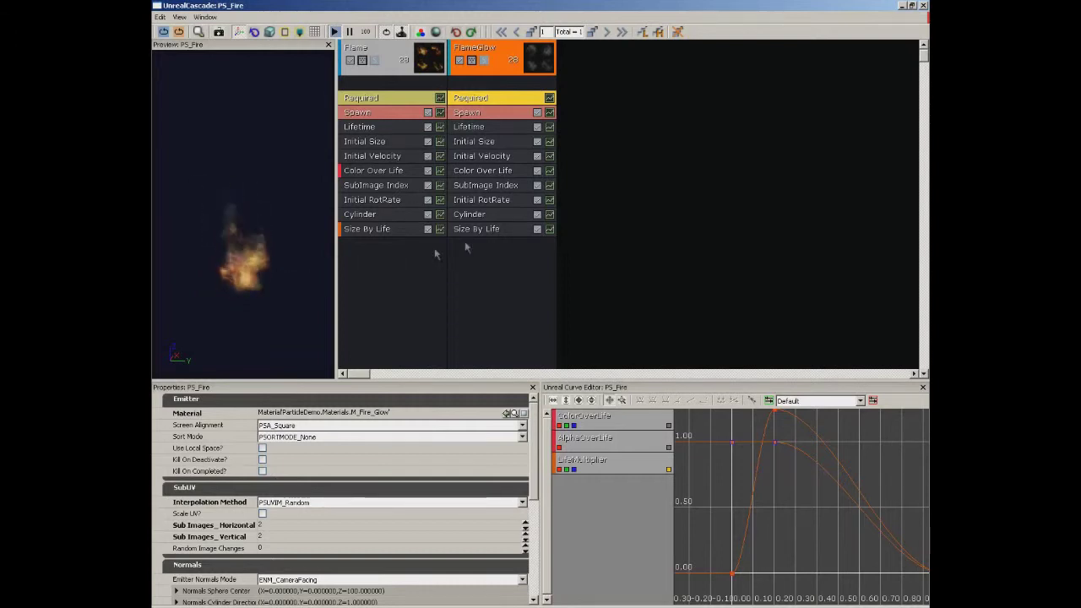
Set the FlameGlow emitter's Color Over Life constant to X 2, Y 0.5 and Z 0.25.
click(486, 170)
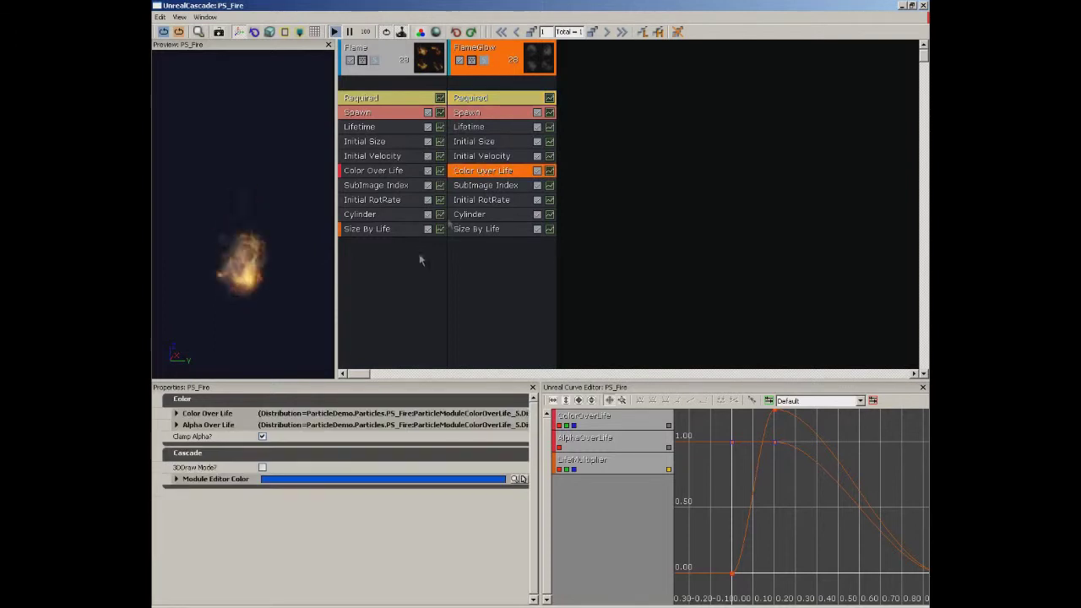
click(177, 414)
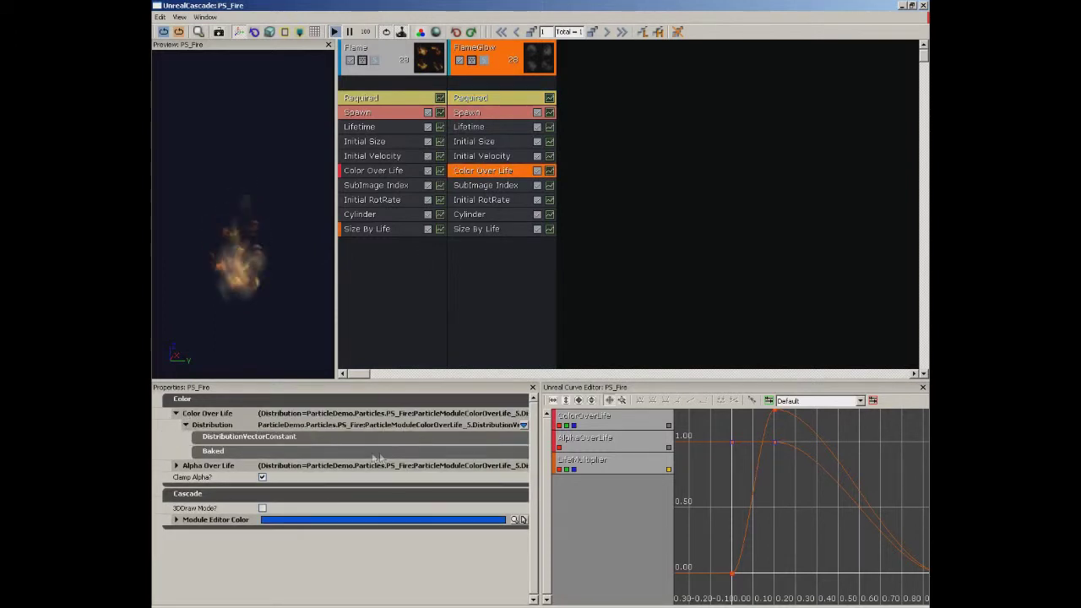
click(220, 438)
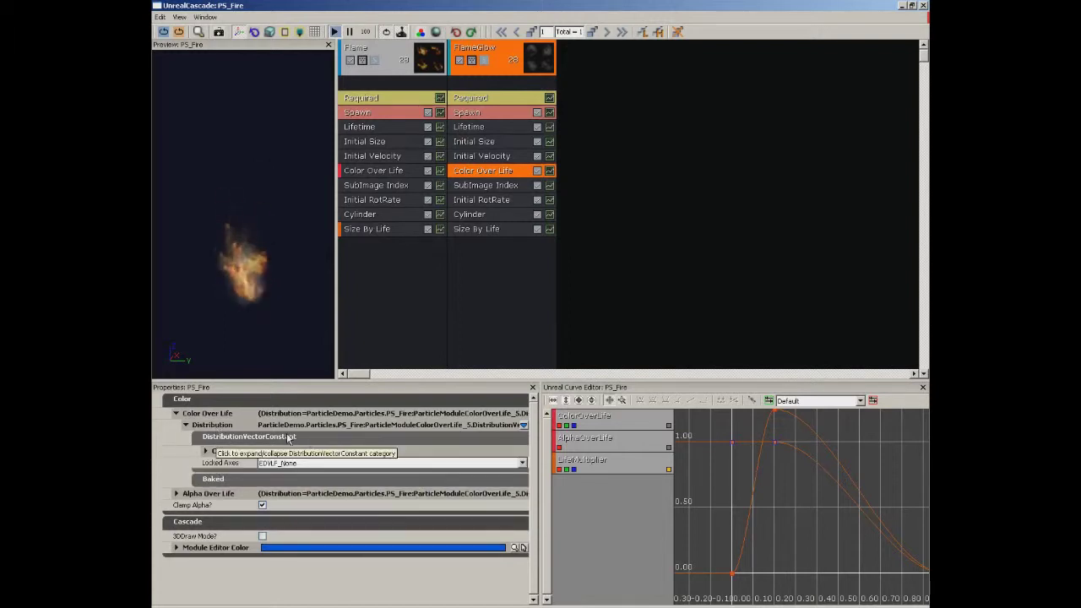
click(217, 452)
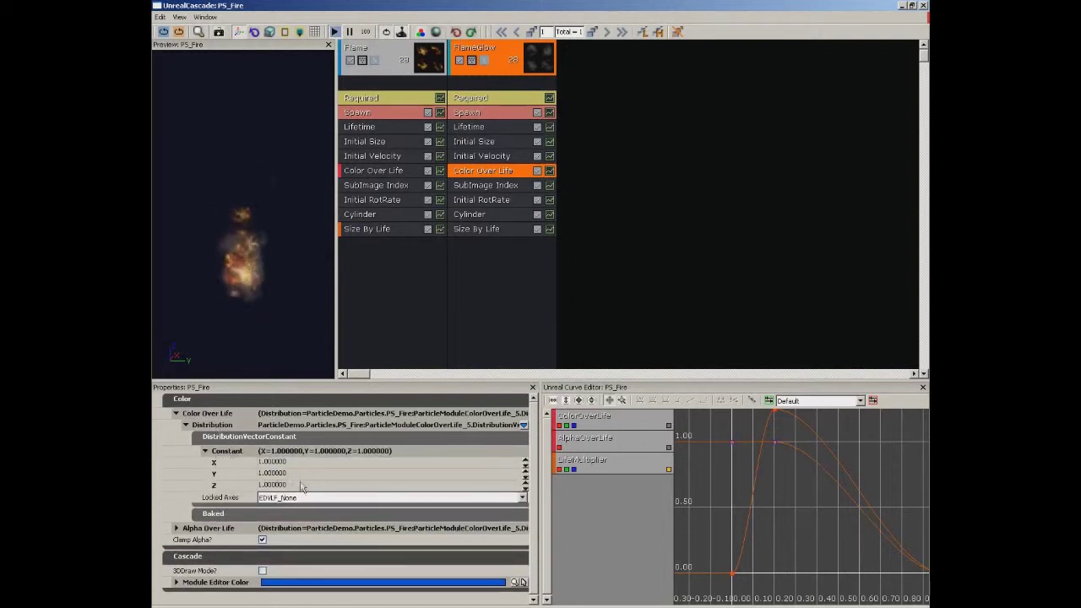
click(404, 463)
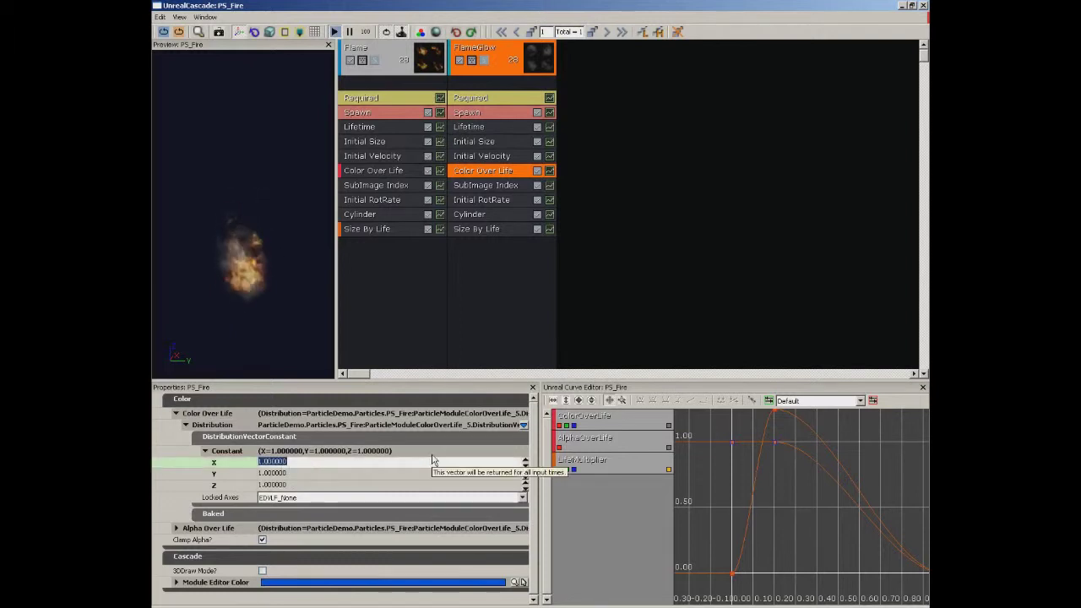
text(2)
key(Tab)
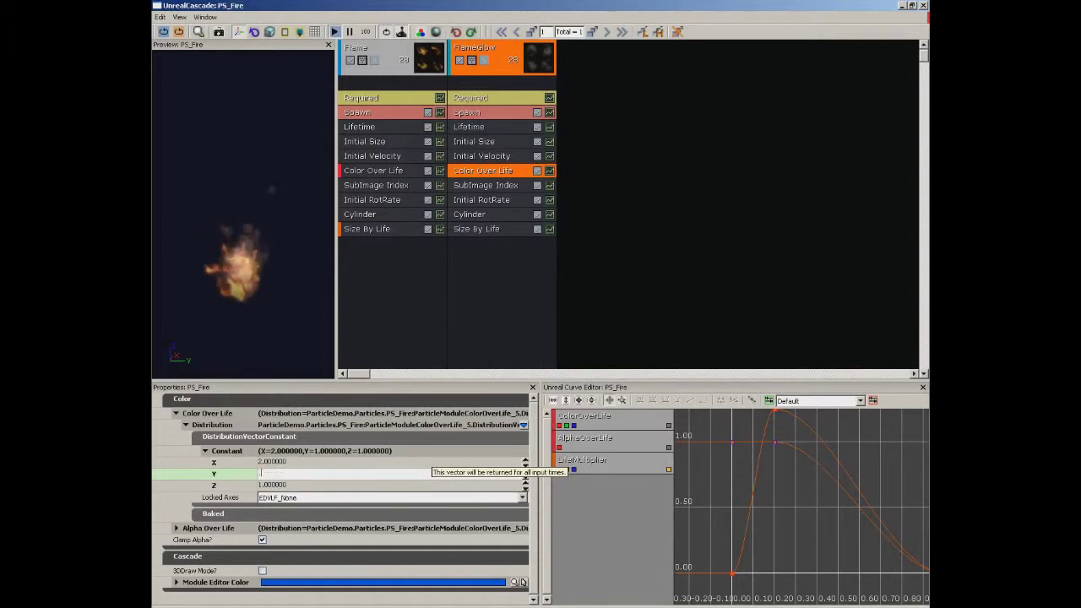
key(Tab)
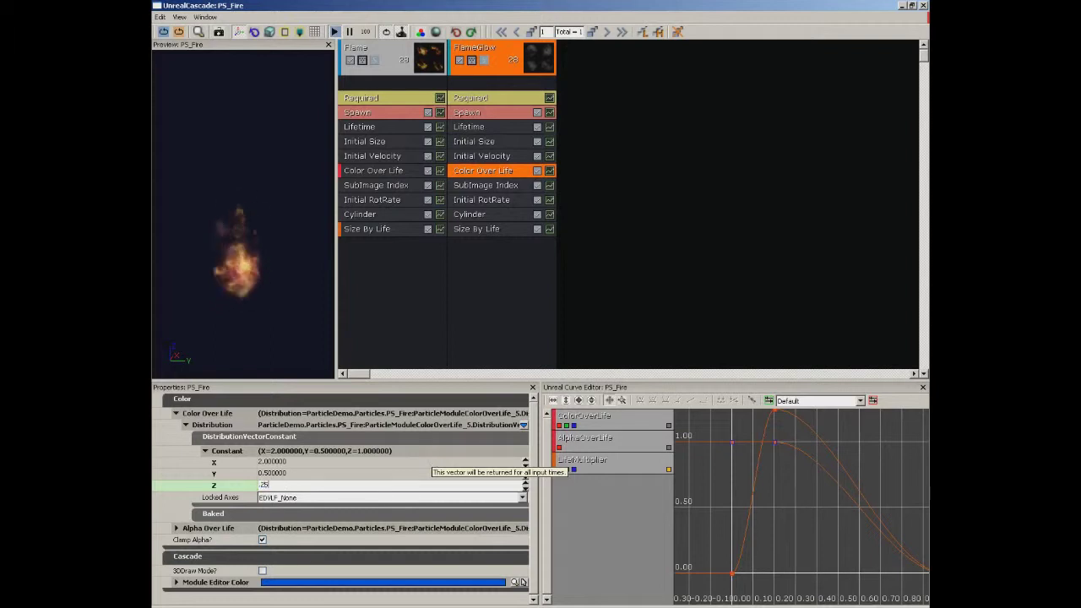
key(shift+Tab)
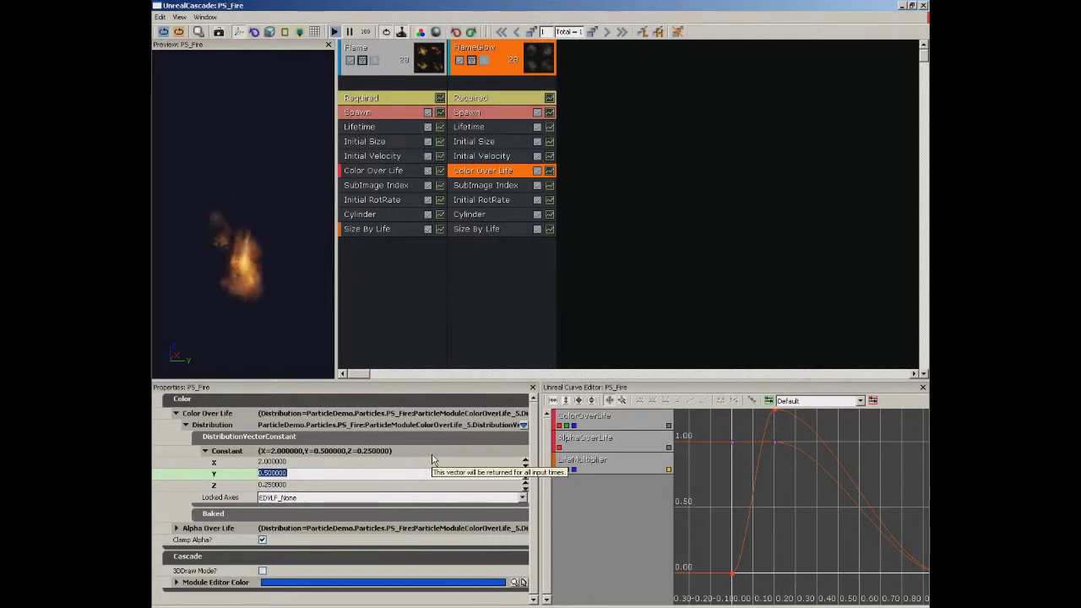
Set the Y component of FlameGlow's Color Over Life constant to 0.8.
click(432, 461)
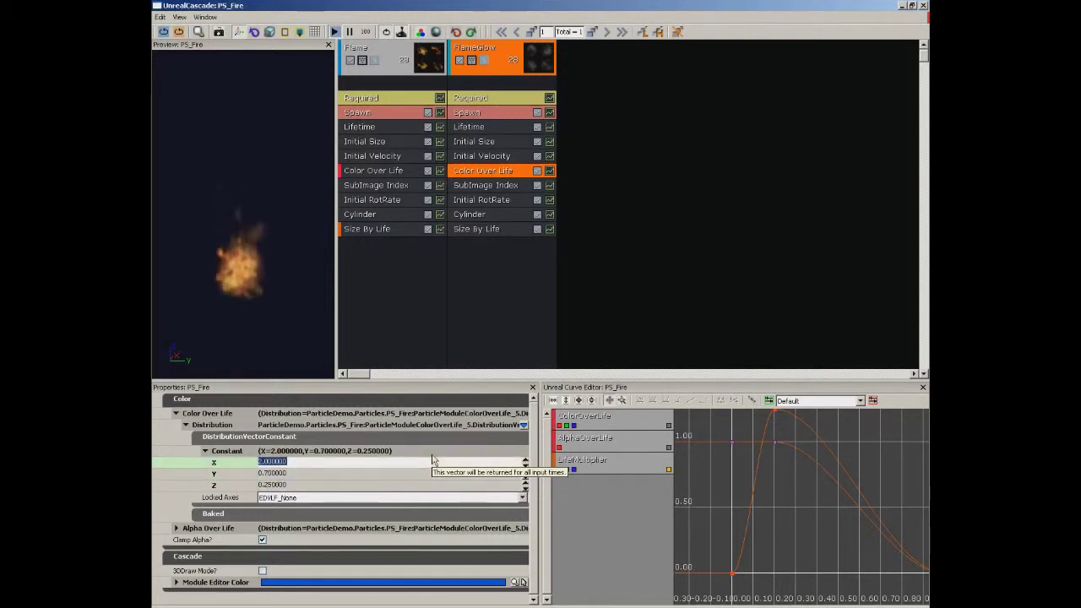
key(Tab)
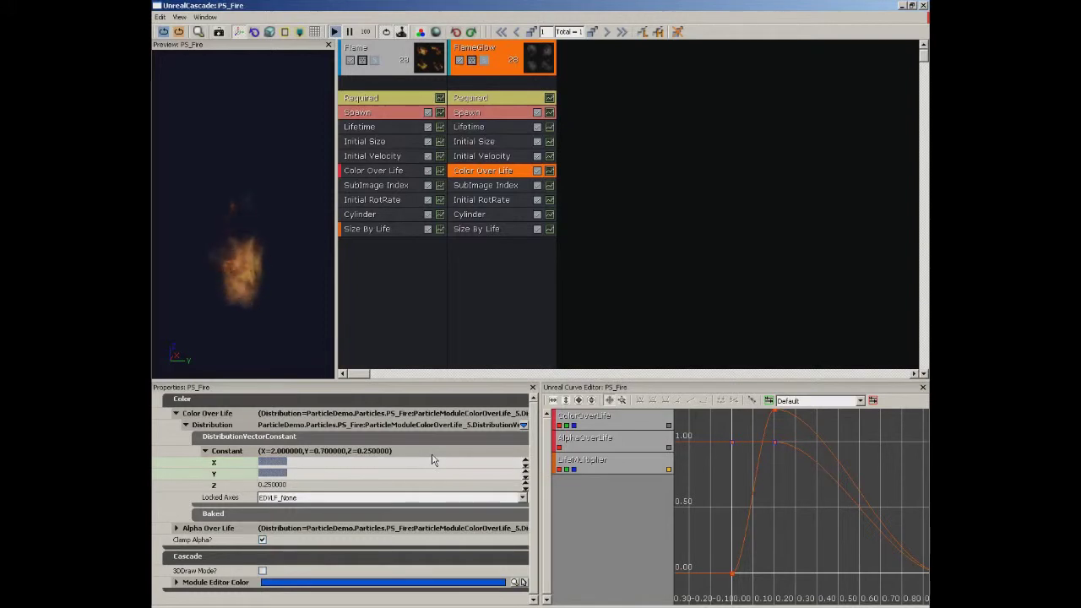
text(.8)
key(Return)
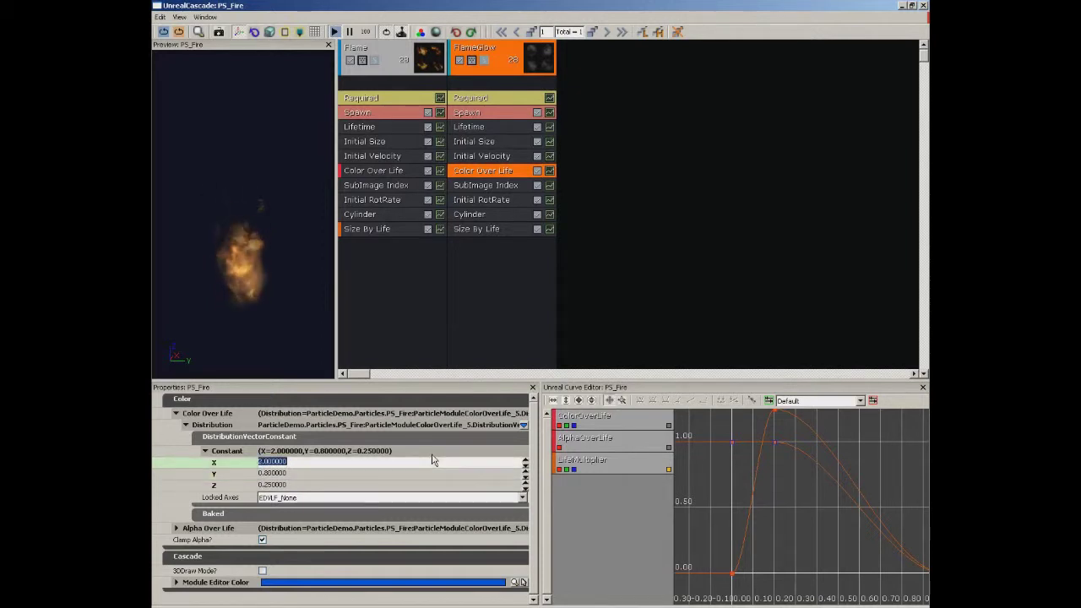
key(Tab)
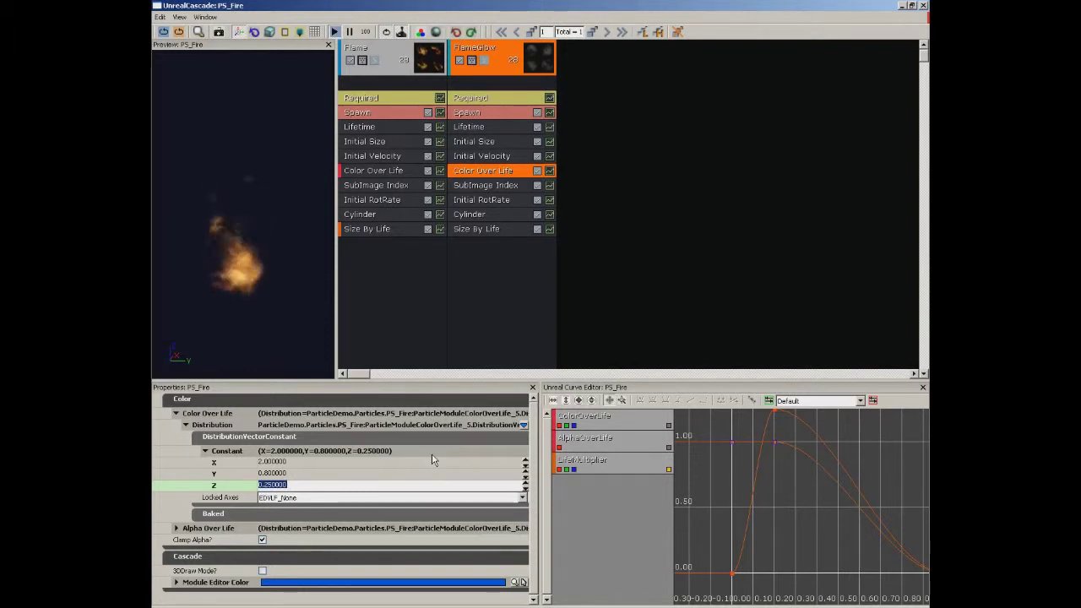
Duplicate the FlameGlow emitter and name the copy HeatShimmer.
right_click(485, 56)
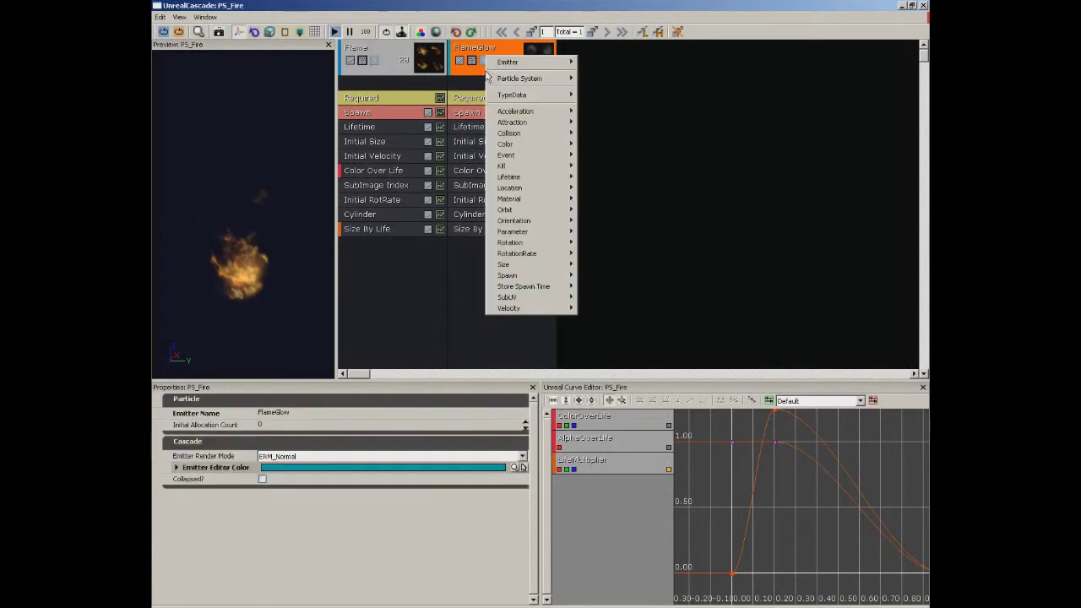
mouse_move(510, 65)
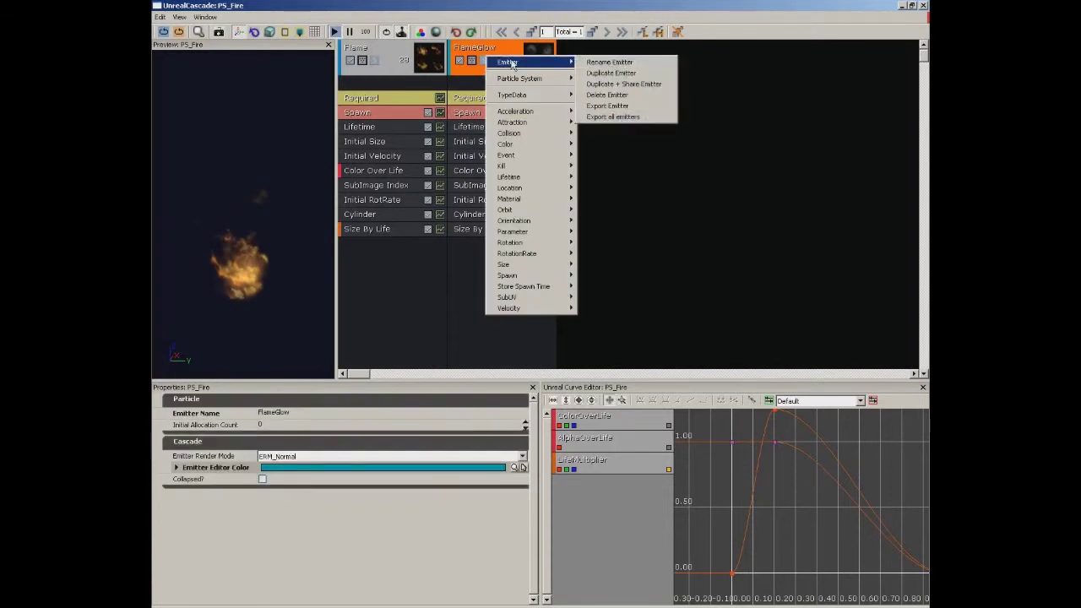
click(604, 74)
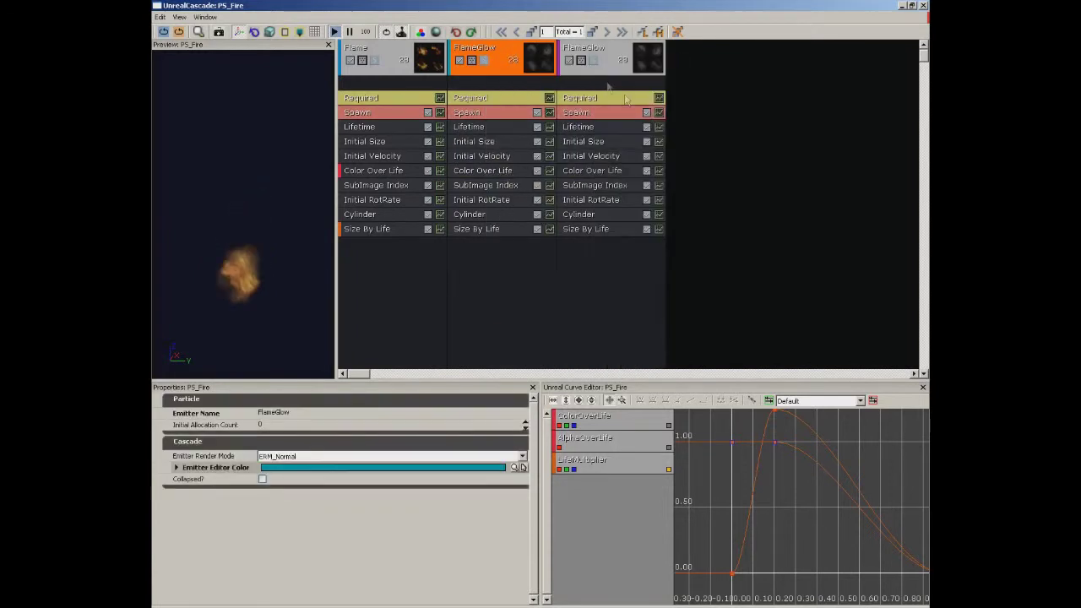
click(611, 73)
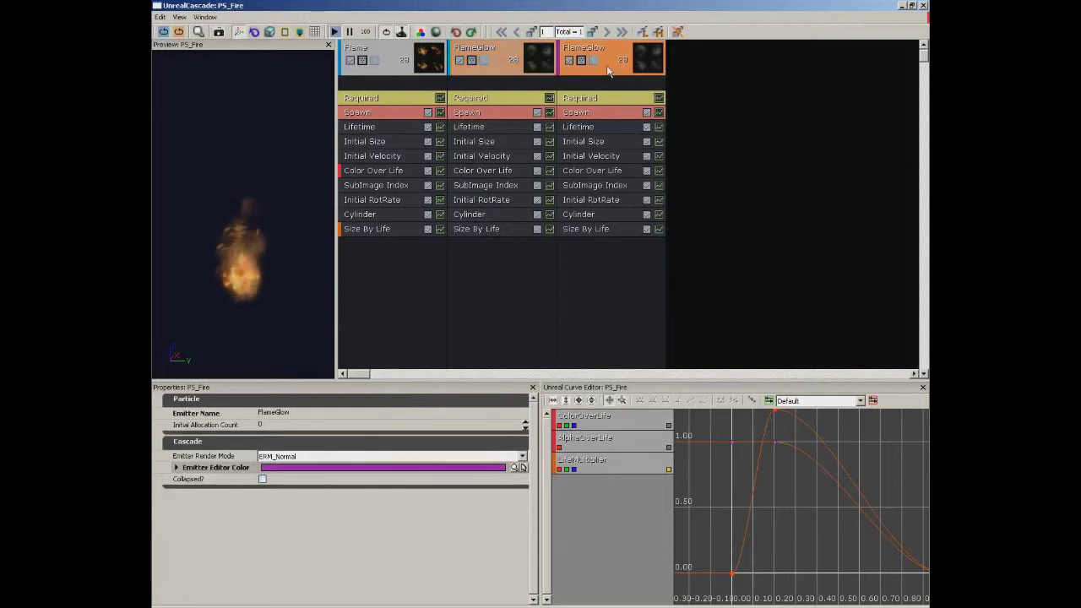
click(296, 414)
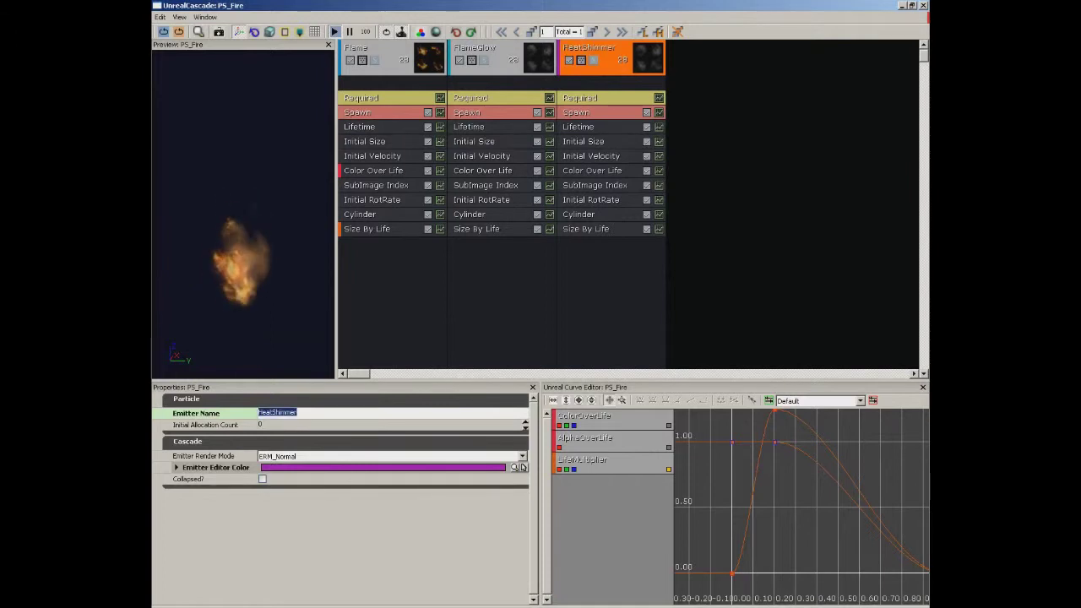
Assign the M_HeatShimmer material from the ParticleDemo package to the HeatShimmer emitter's Required module.
click(612, 99)
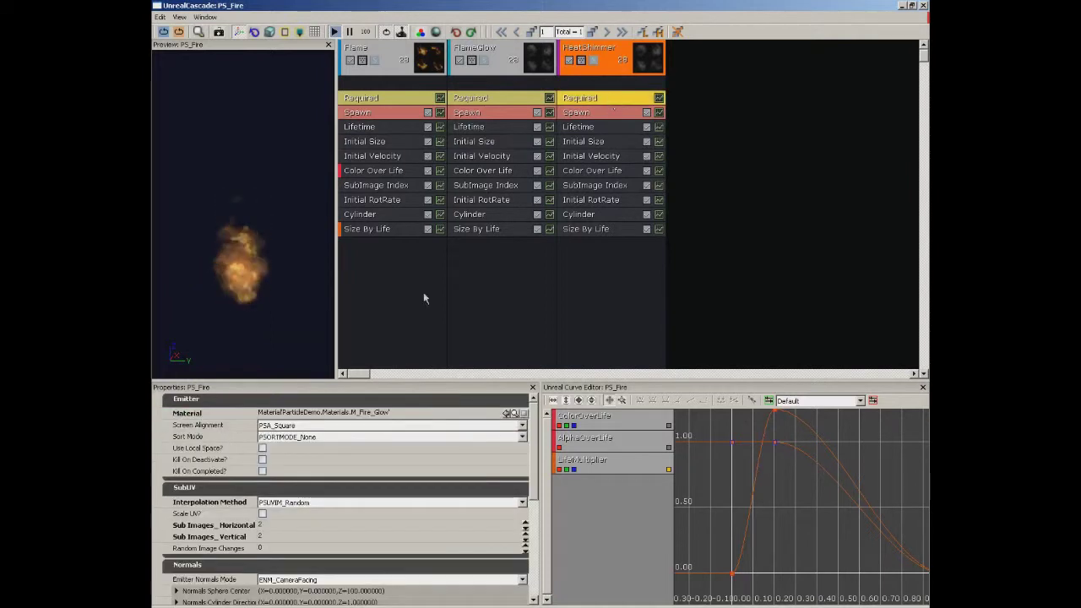
click(515, 415)
click(742, 308)
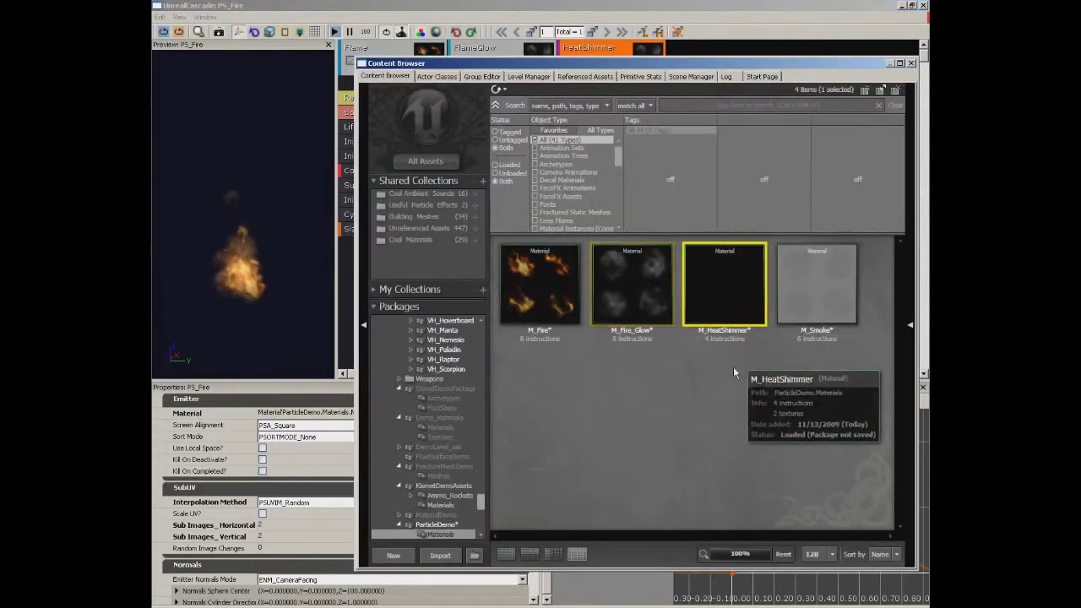
click(911, 63)
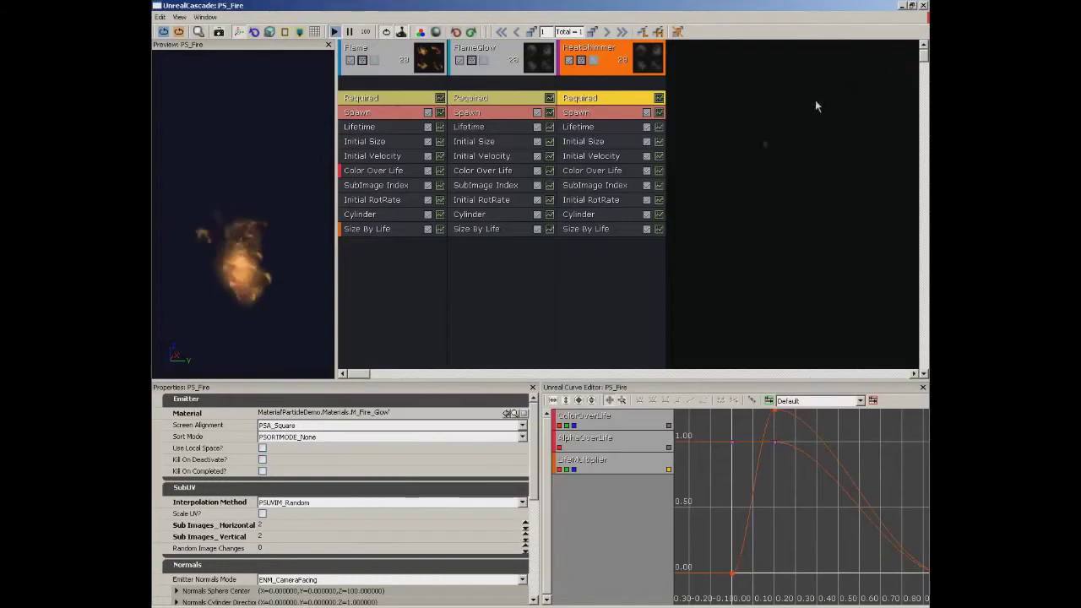
click(506, 413)
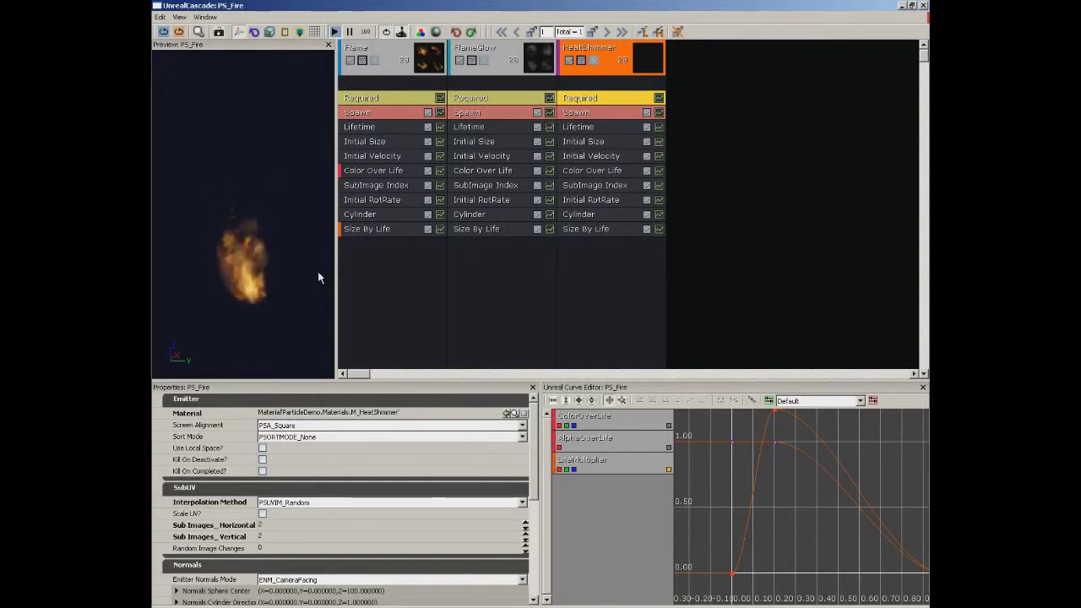
Show the grid in the particle preview and reload PS_Fire by closing it and reopening it from the ParticleDemo package.
click(314, 32)
mouse_move(259, 226)
mouse_down()
mouse_move(279, 216)
mouse_move(245, 229)
mouse_move(259, 234)
mouse_move(254, 221)
mouse_move(258, 235)
mouse_up()
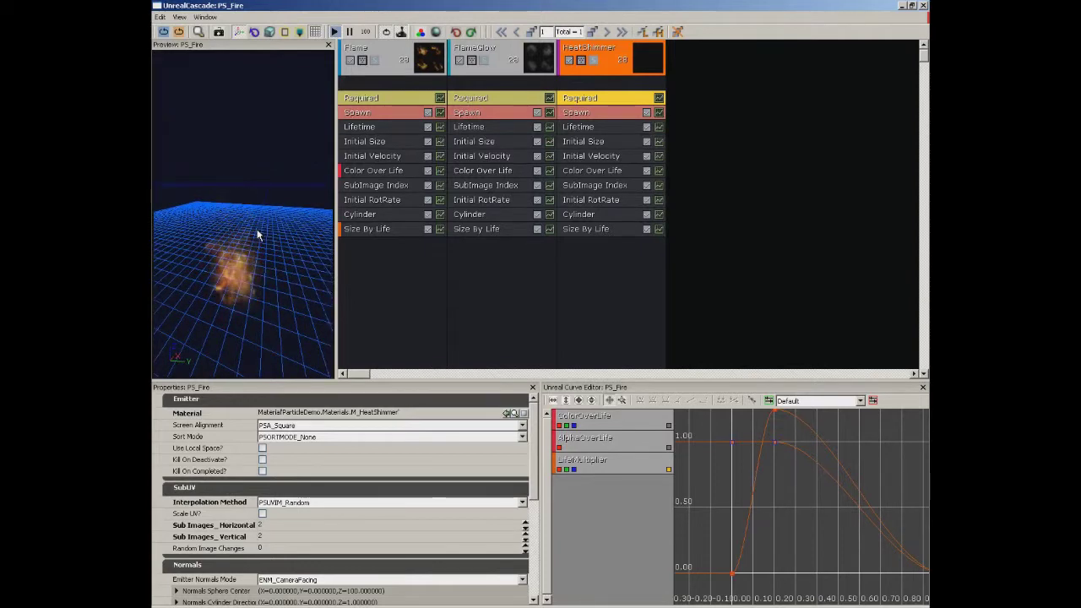
click(925, 5)
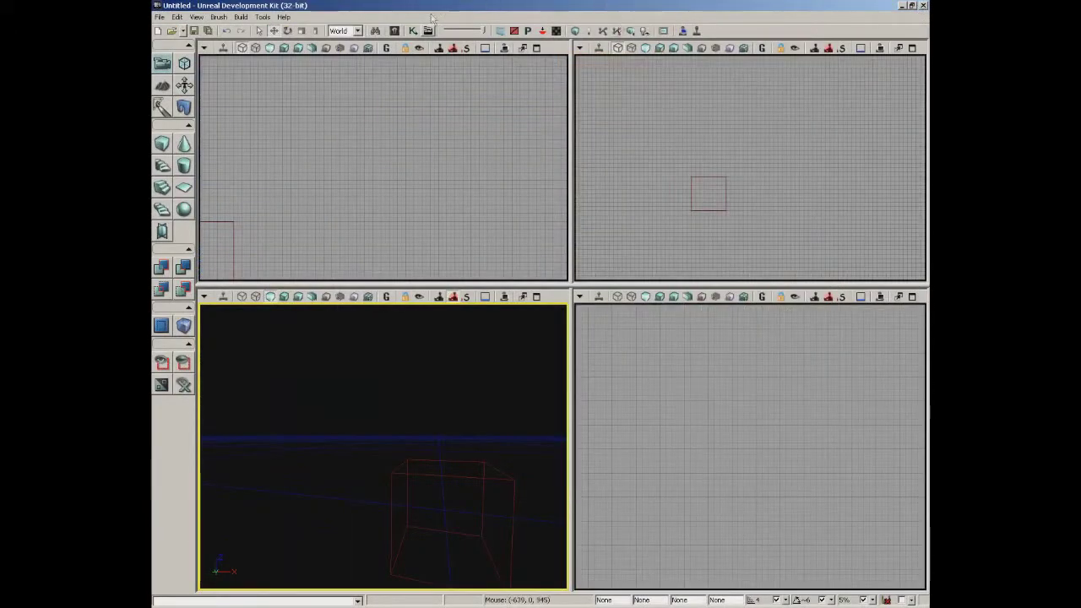
click(395, 30)
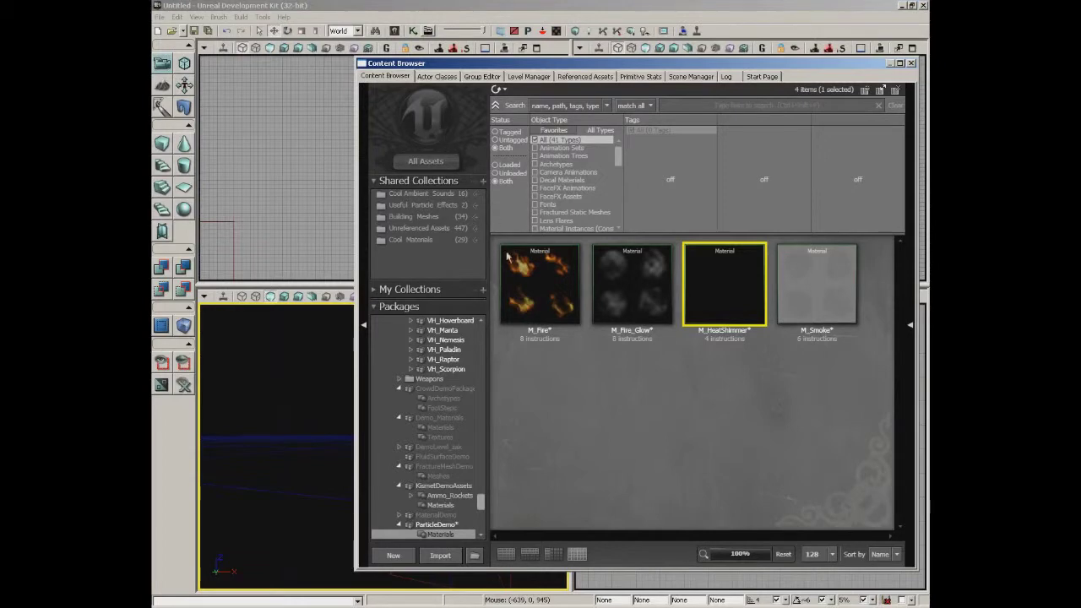
click(444, 525)
double_click(643, 403)
drag(271, 197, 272, 169)
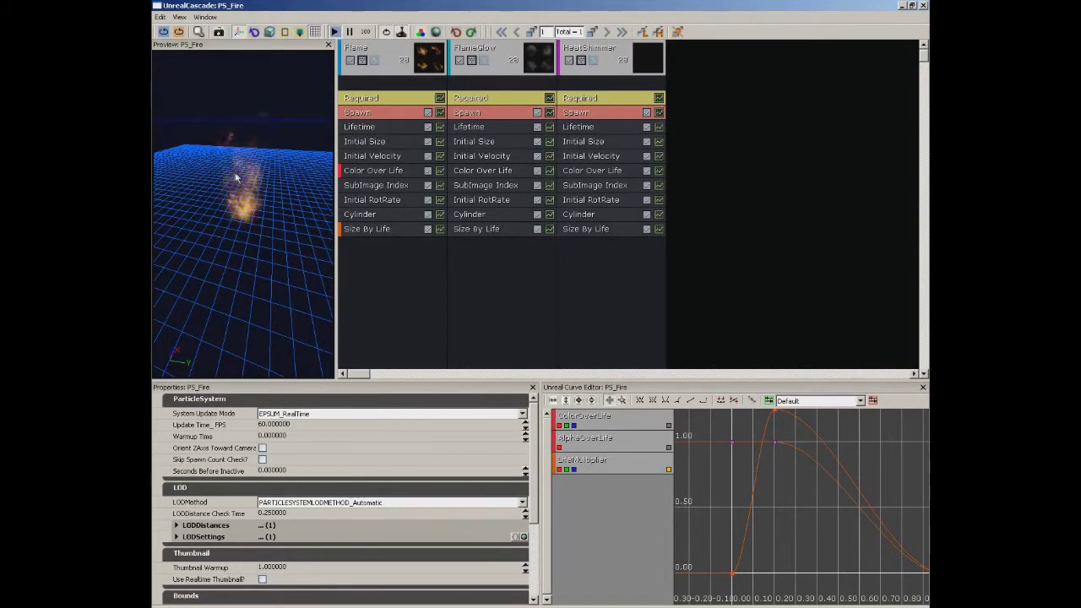
Set the HeatShimmer emitter's Lifetime distribution to Min 1 and Max 1.5.
click(591, 127)
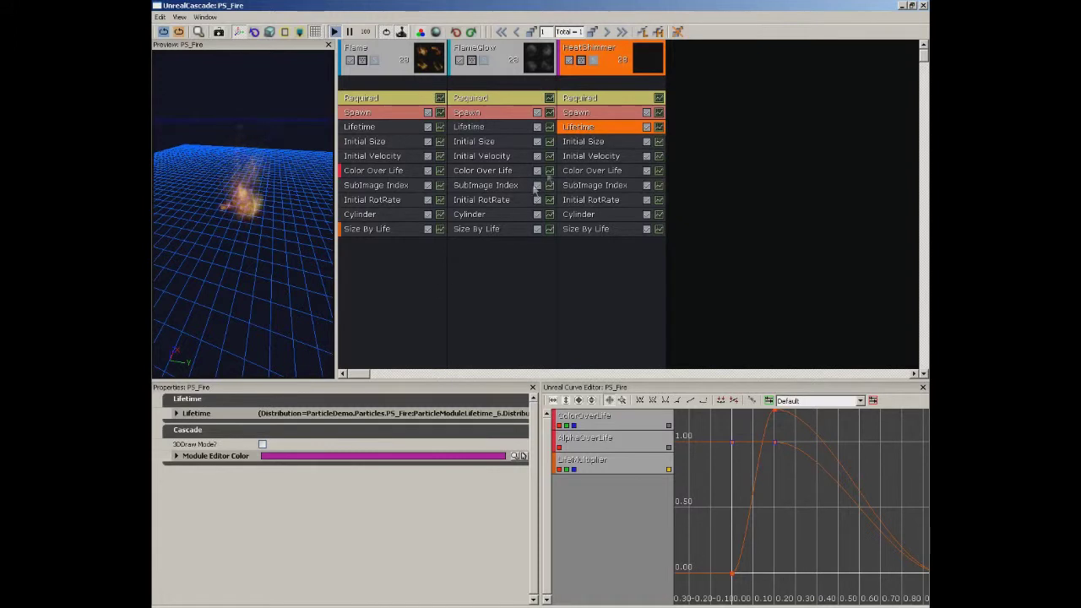
double_click(196, 413)
double_click(212, 425)
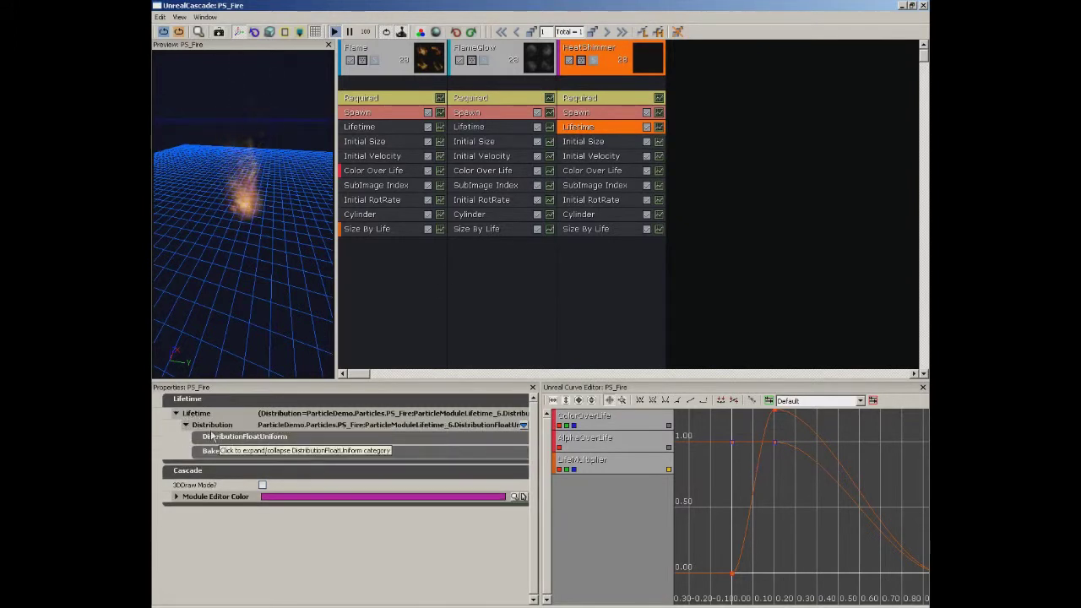
click(217, 437)
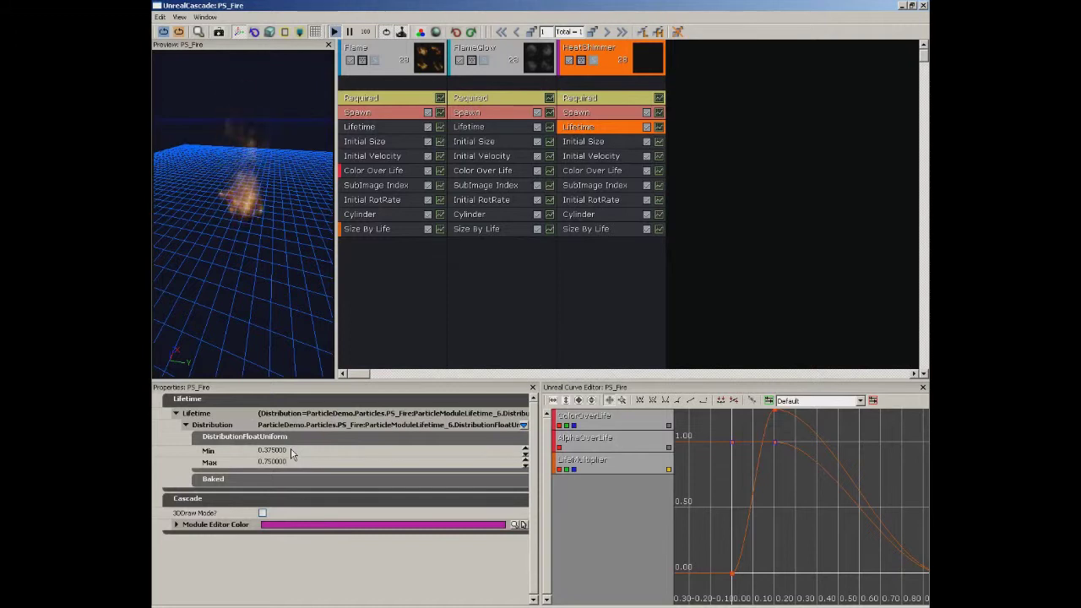
click(292, 454)
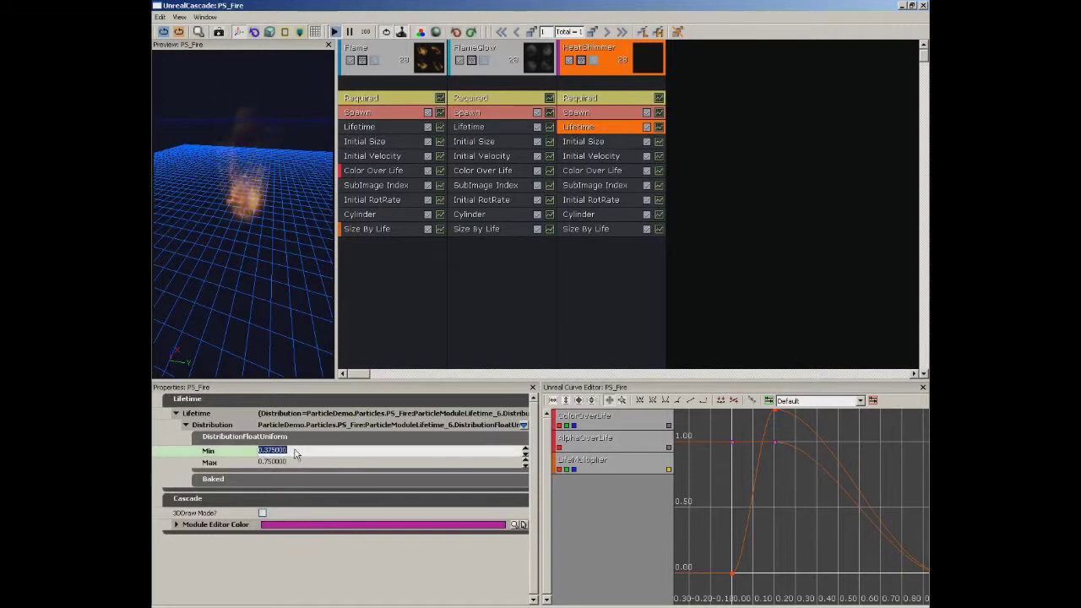
text(1)
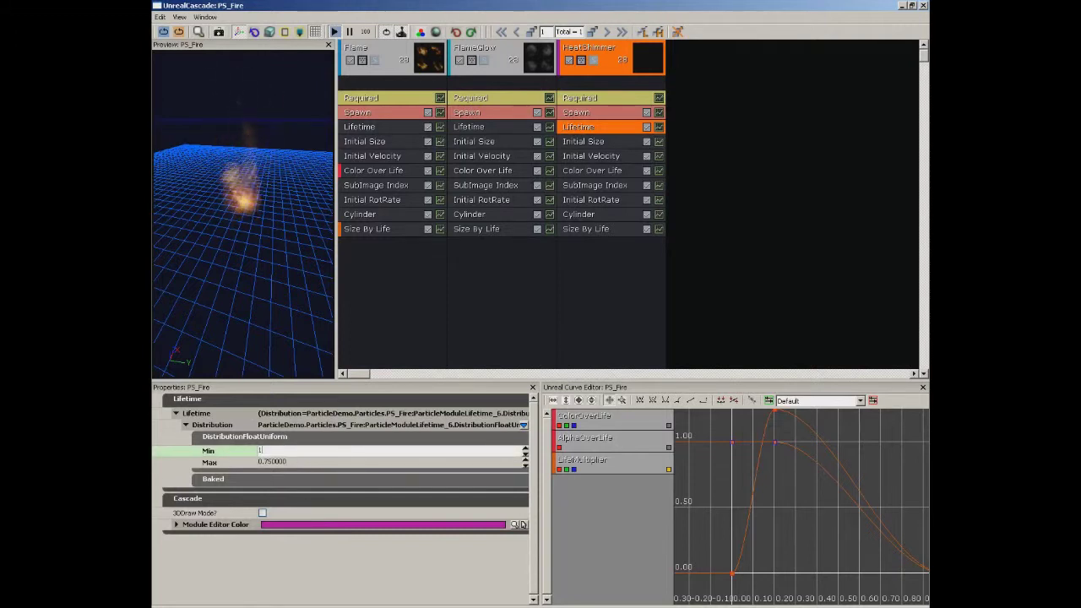
key(Tab)
text(1.5)
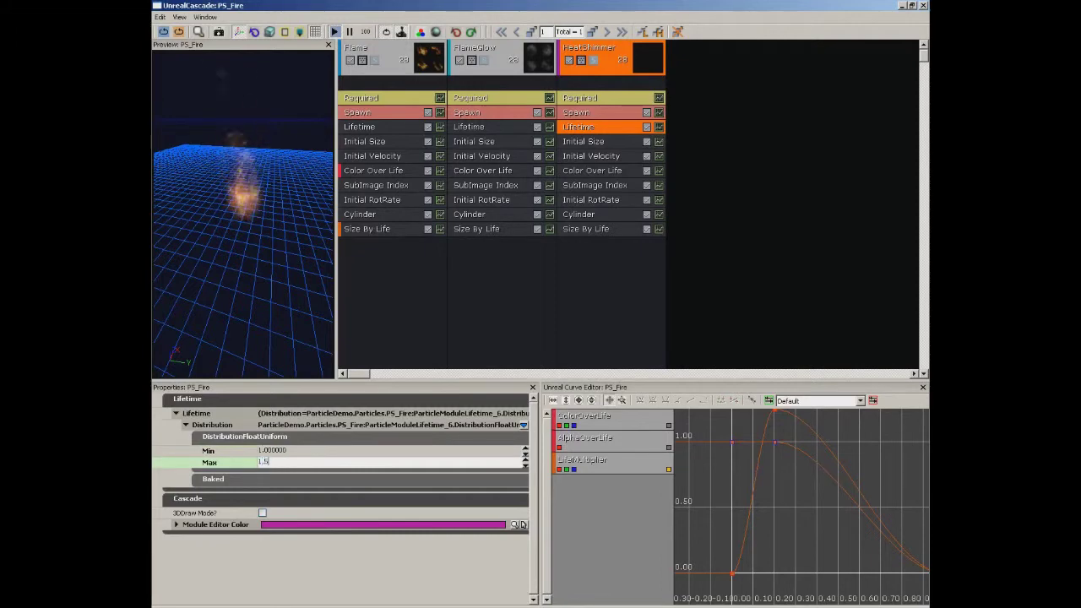
click(294, 452)
drag(241, 221, 254, 213)
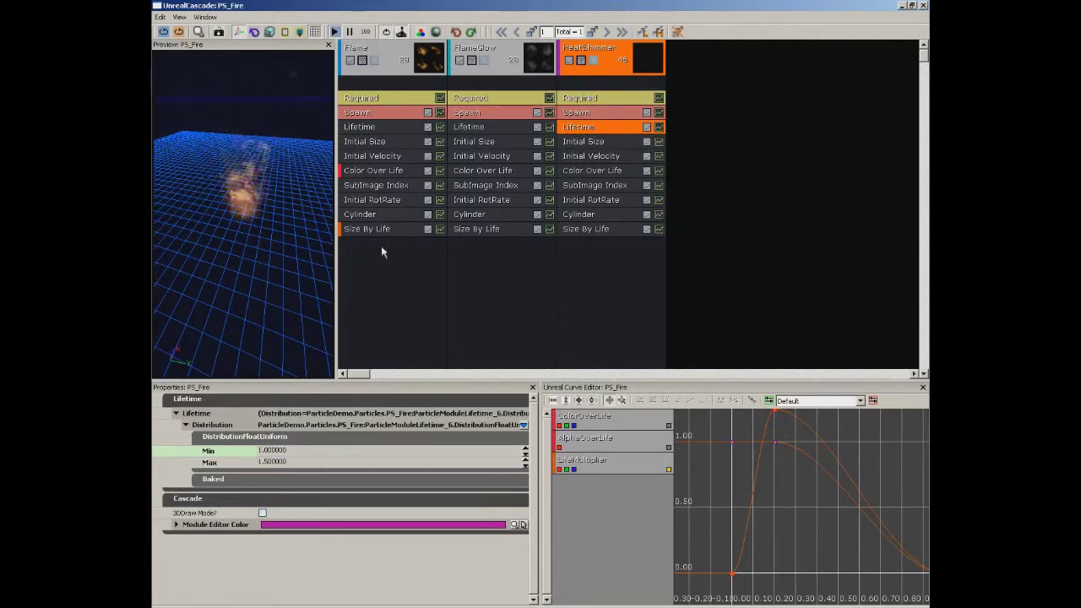
Set the constant spawn rate of the HeatShimmer emitter's Spawn module to 45.
click(588, 117)
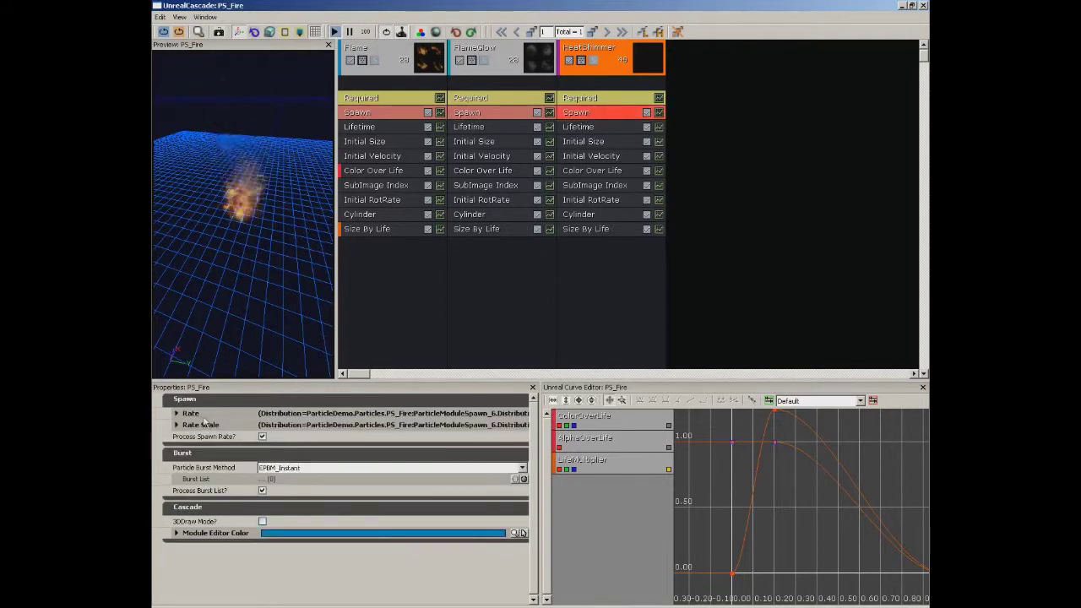
double_click(250, 414)
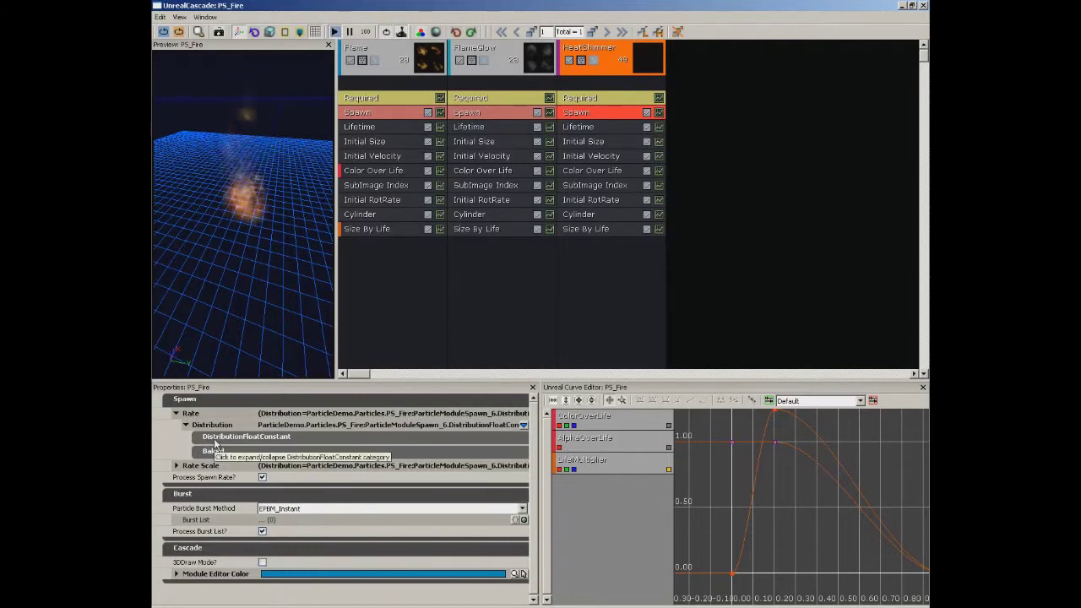
double_click(246, 437)
click(294, 452)
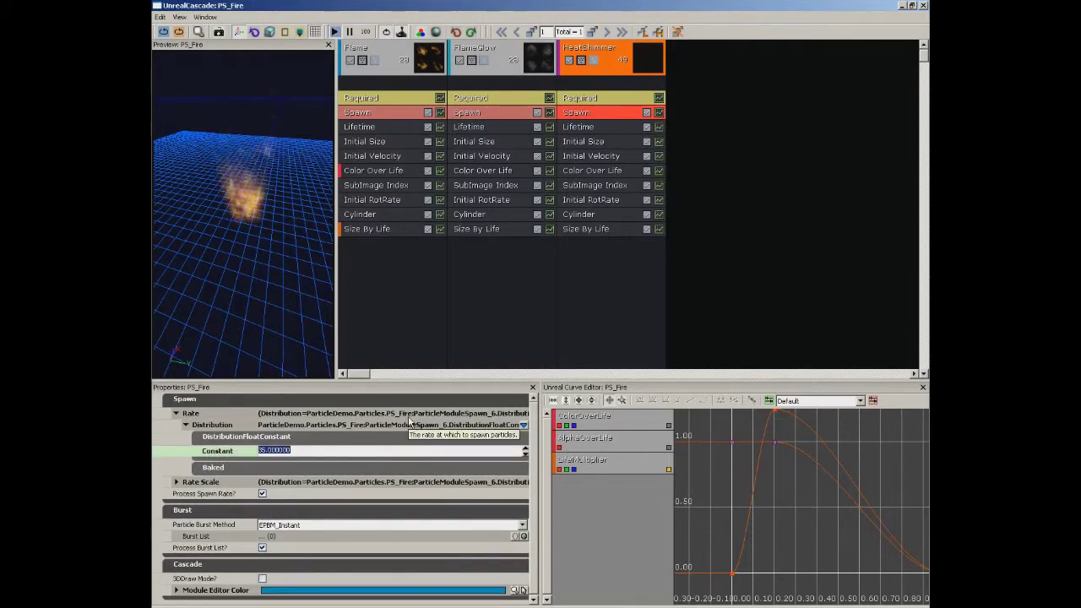
text(45)
key(Return)
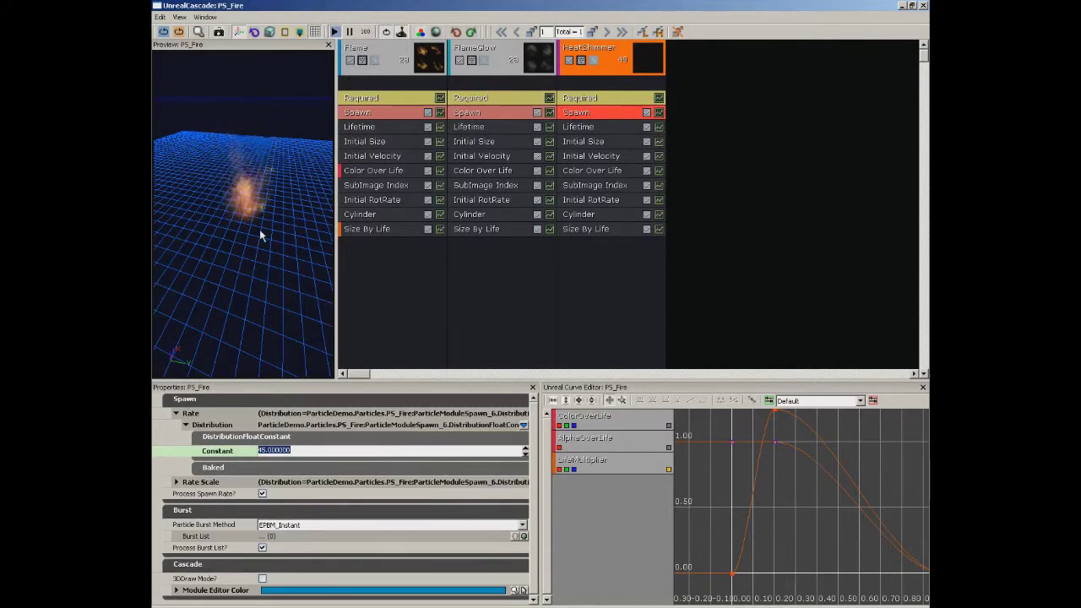
mouse_move(259, 229)
mouse_down()
mouse_move(263, 167)
mouse_move(256, 227)
mouse_move(253, 217)
mouse_up()
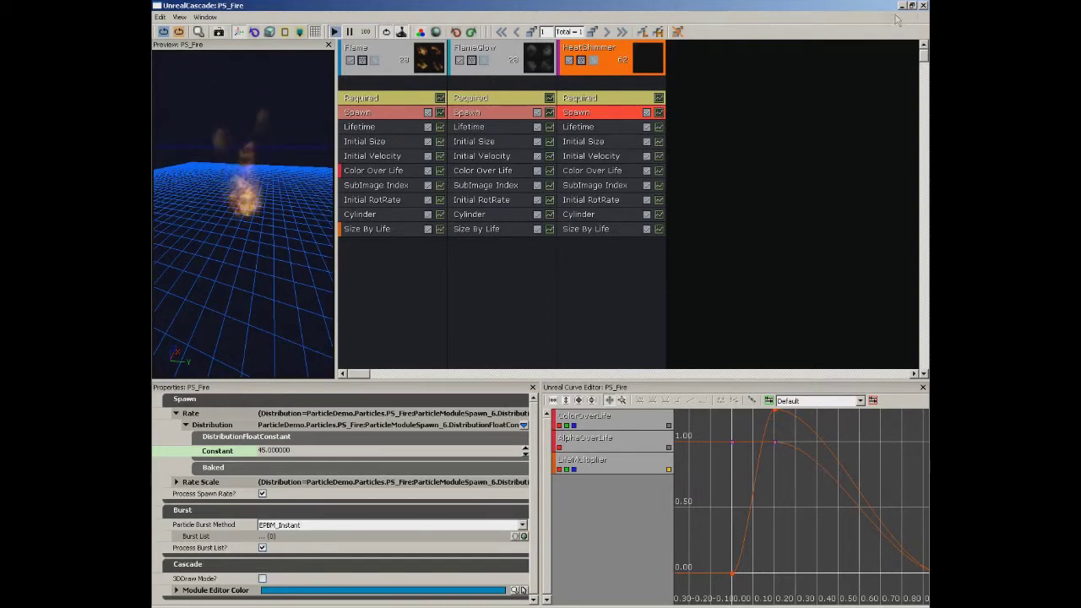
Close the particle editor, save the ParticleDemo package and reopen PS_Fire from it.
click(925, 8)
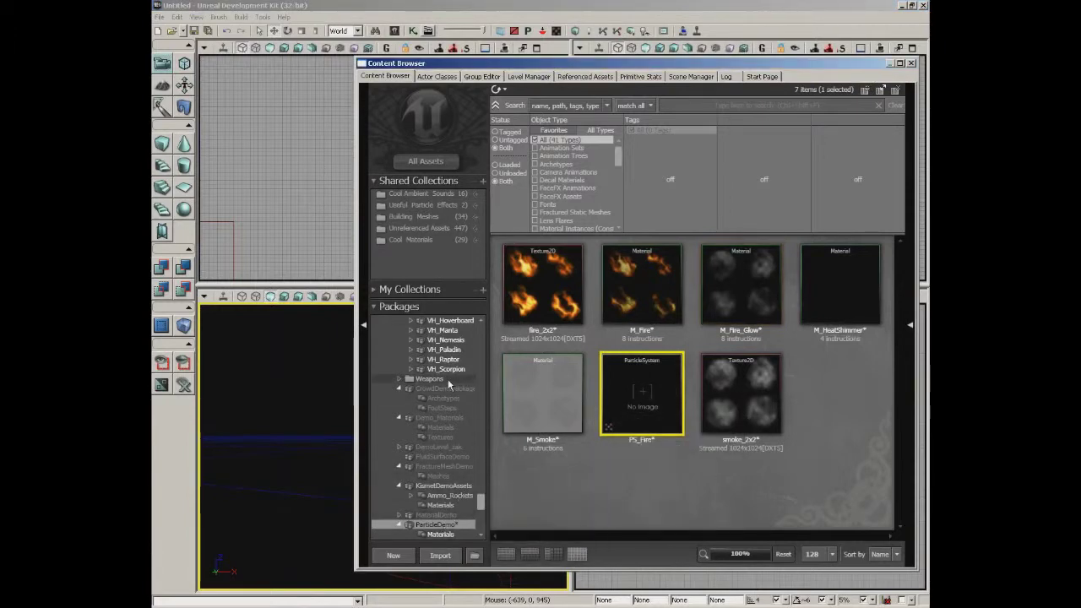
key(ctrl+s)
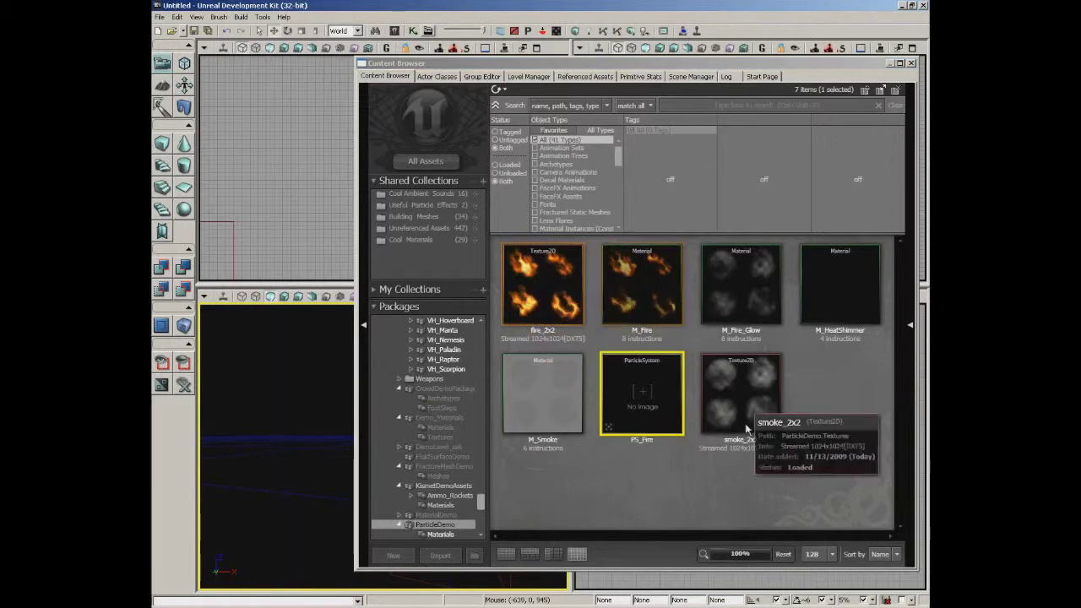
double_click(642, 392)
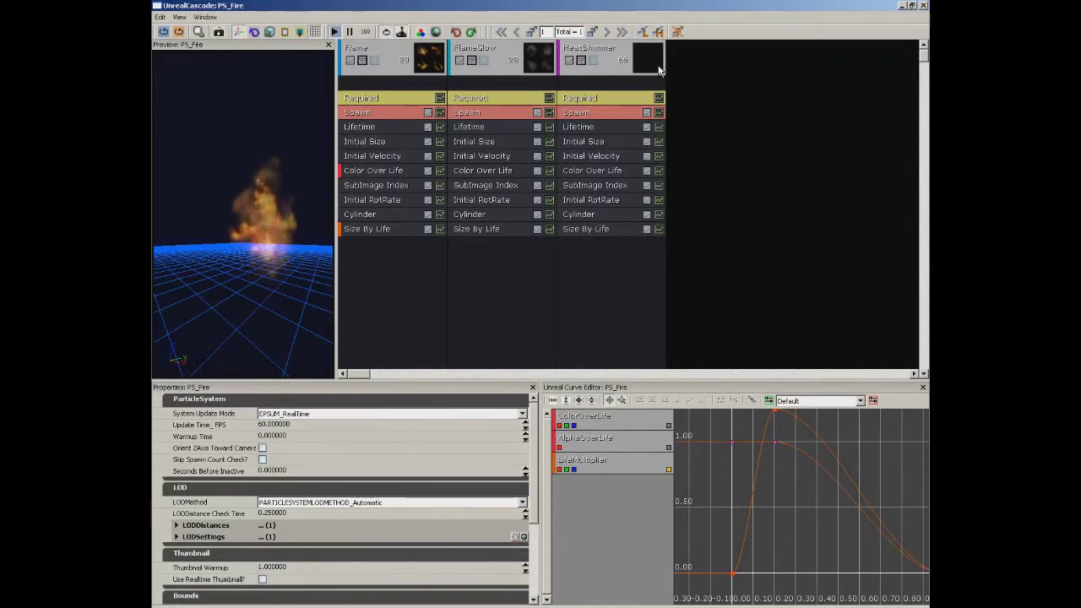
Add a new ParticleSpriteEmitter after HeatShimmer and rename it Smoke.
right_click(709, 82)
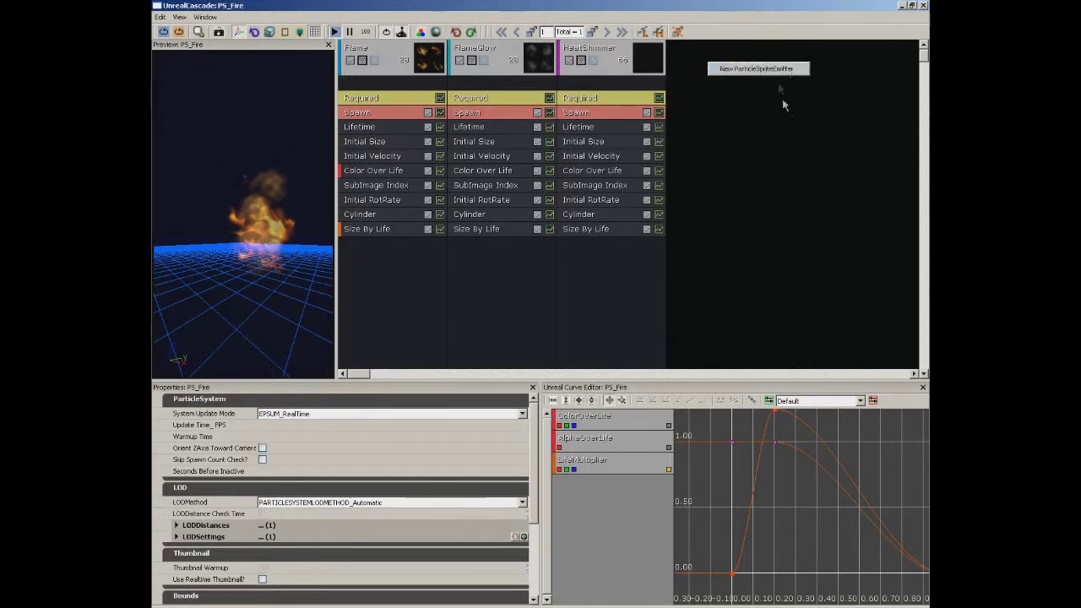
click(787, 70)
drag(260, 207, 215, 207)
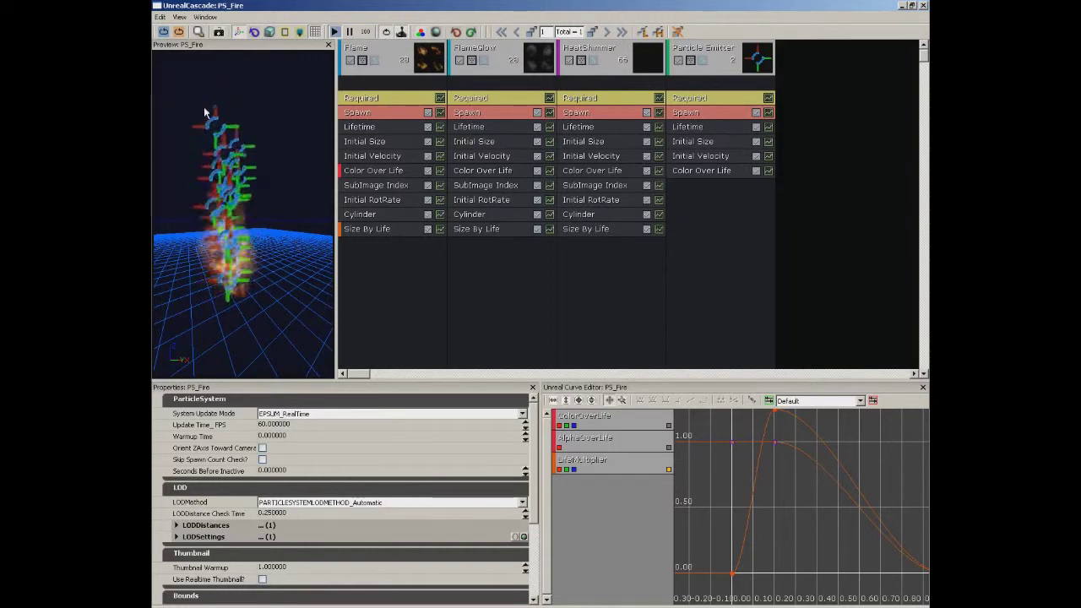
click(710, 73)
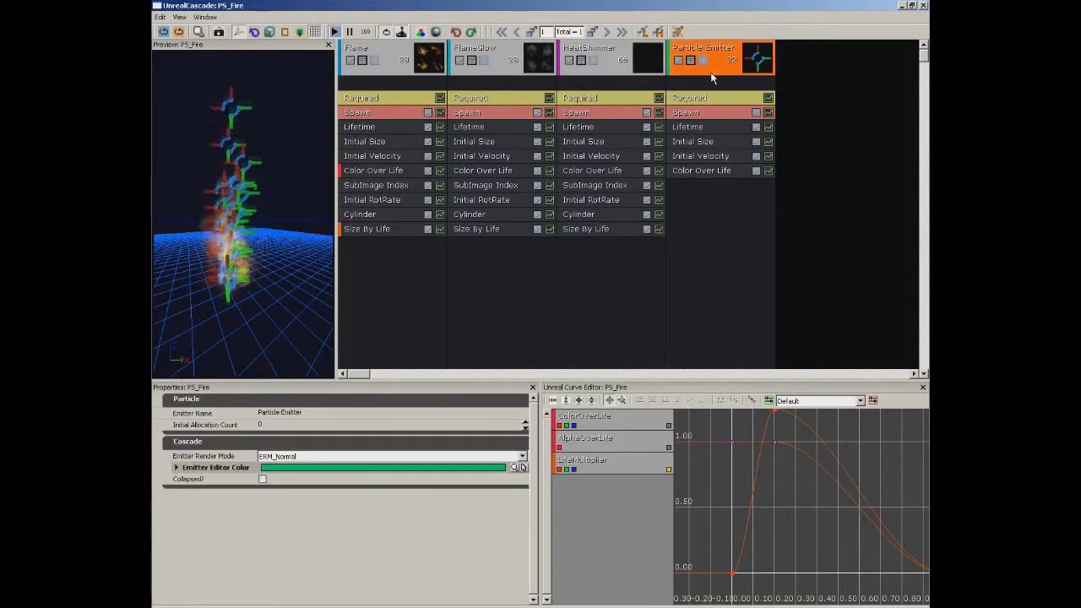
right_click(711, 74)
mouse_move(743, 65)
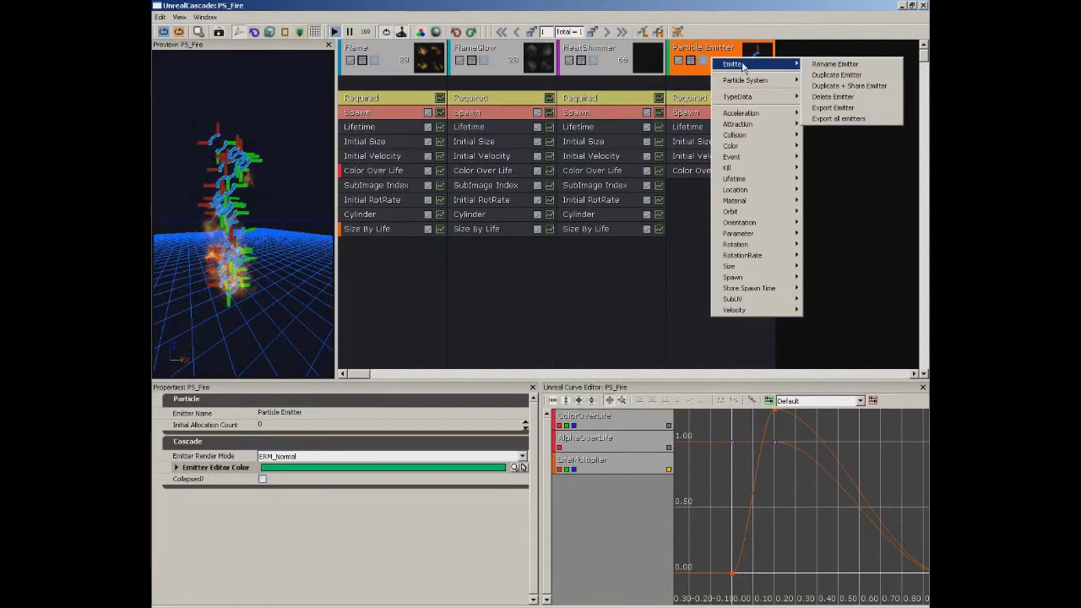
click(845, 64)
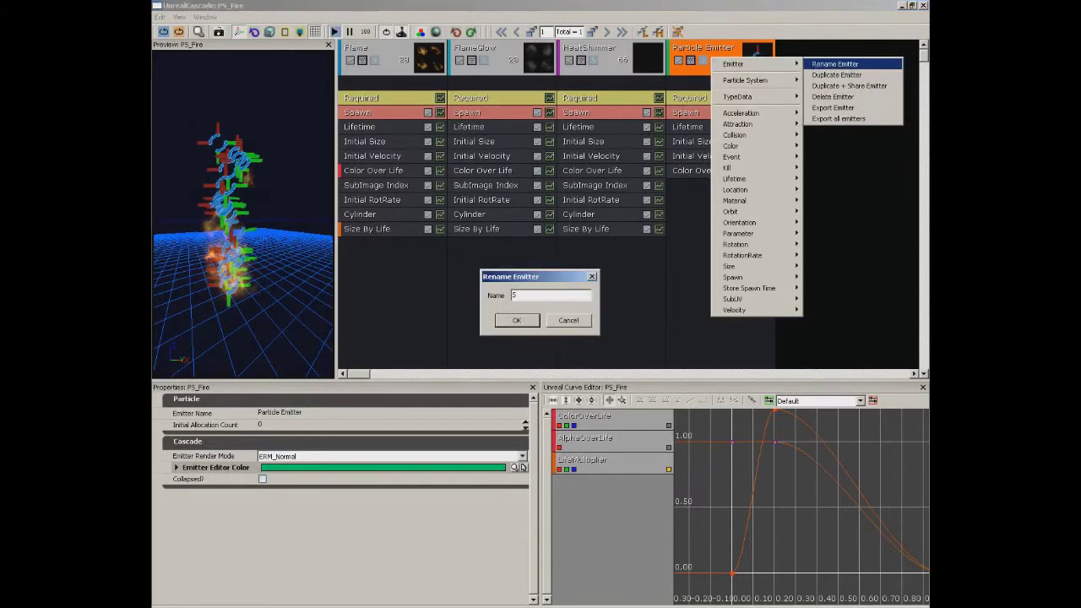
text(Smoke)
key(Return)
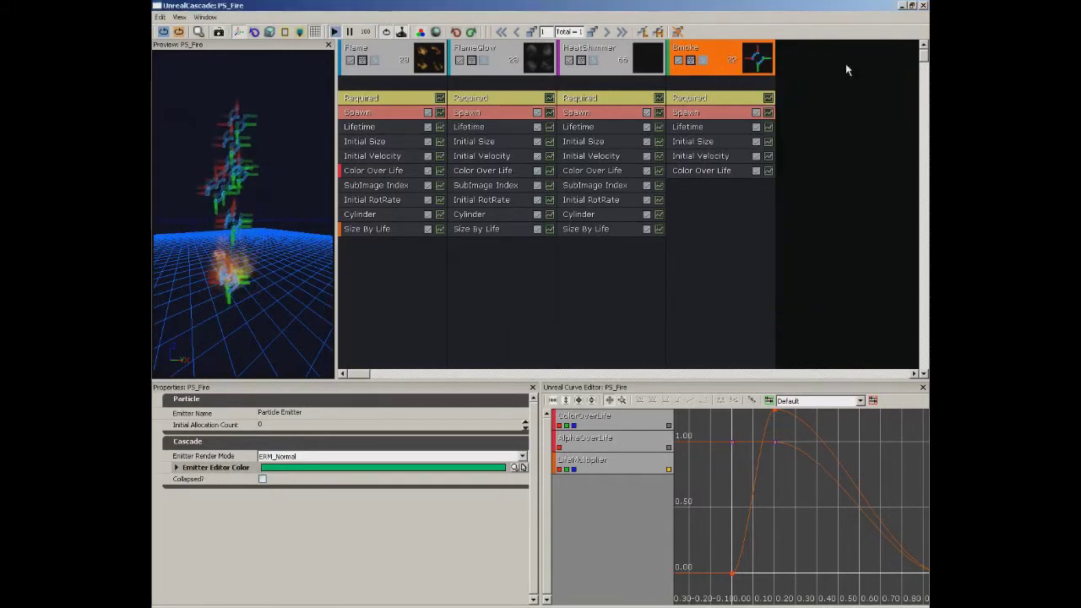
Assign the M_Smoke material from the ParticleDemo package to the Smoke emitter's Required module.
click(727, 99)
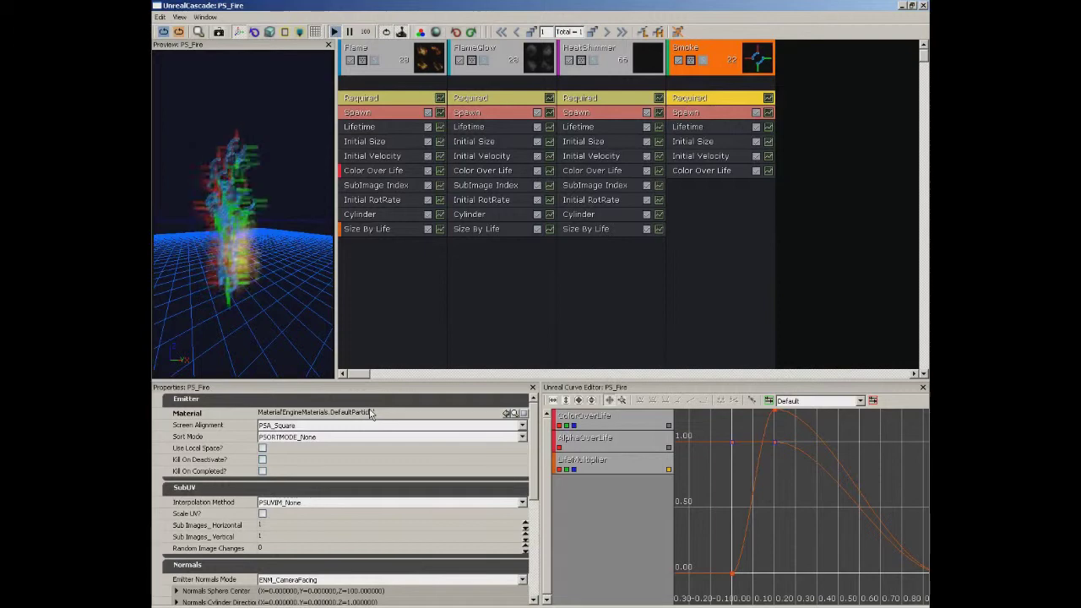
click(904, 6)
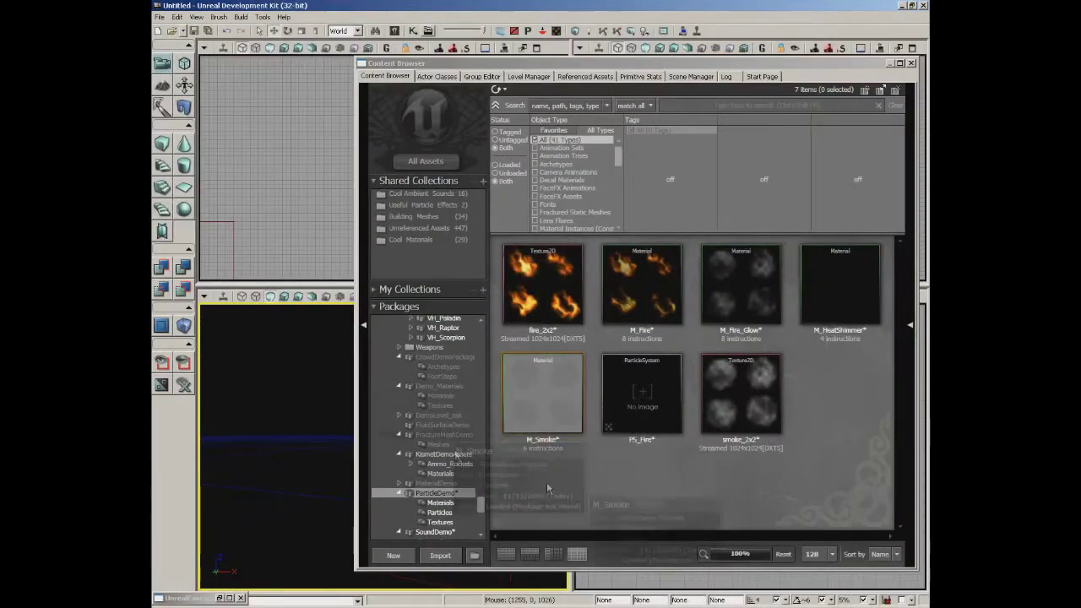
click(543, 397)
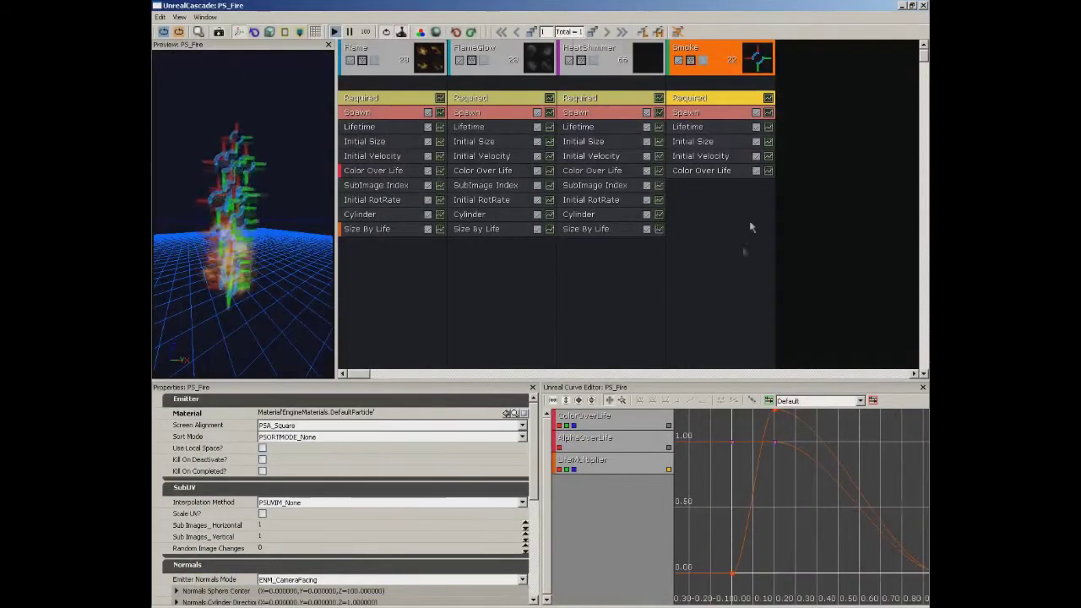
click(507, 413)
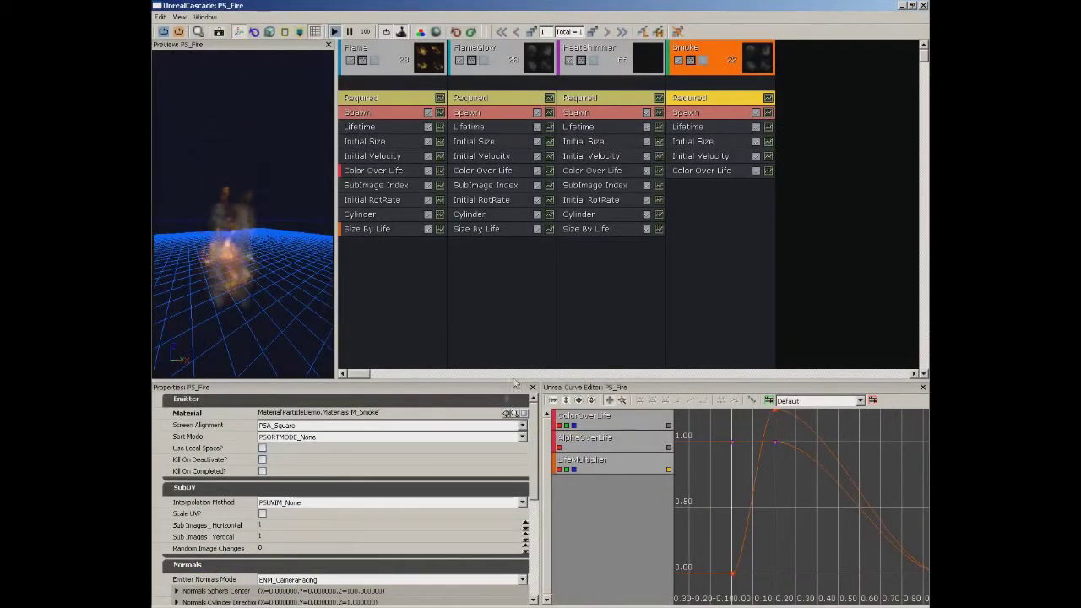
Set the Smoke emitter's SubUV interpolation method to PSUVIM_Random with 2 horizontal and 2 vertical sub images.
click(306, 504)
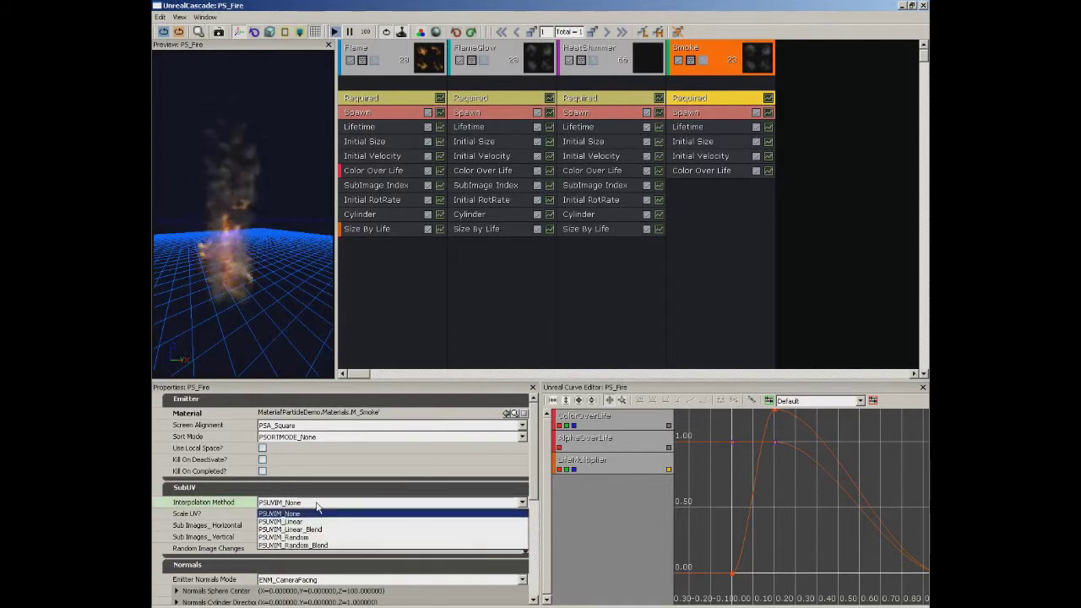
click(285, 538)
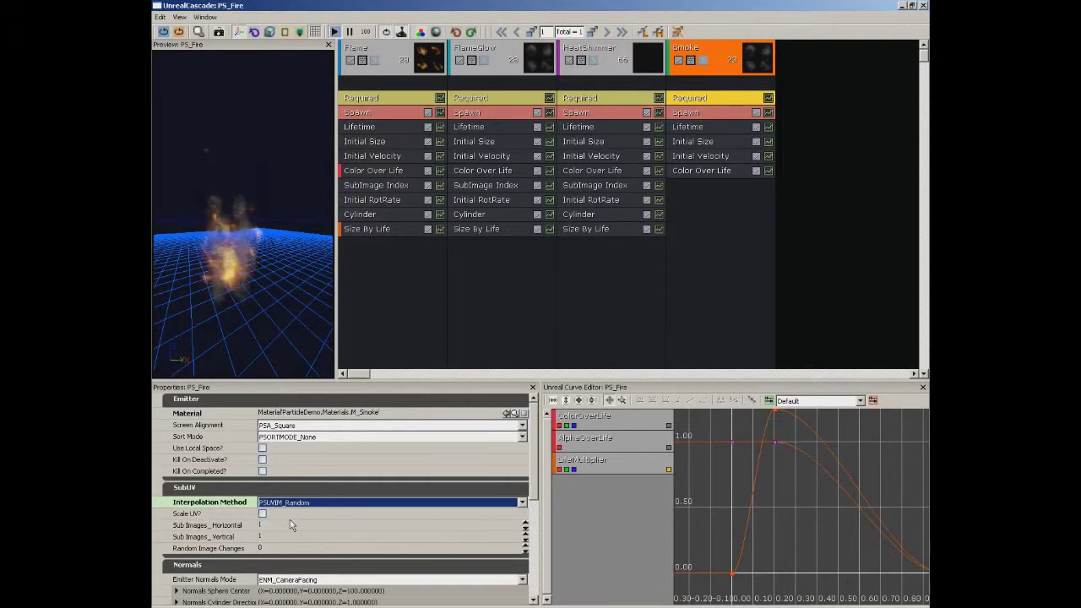
click(290, 523)
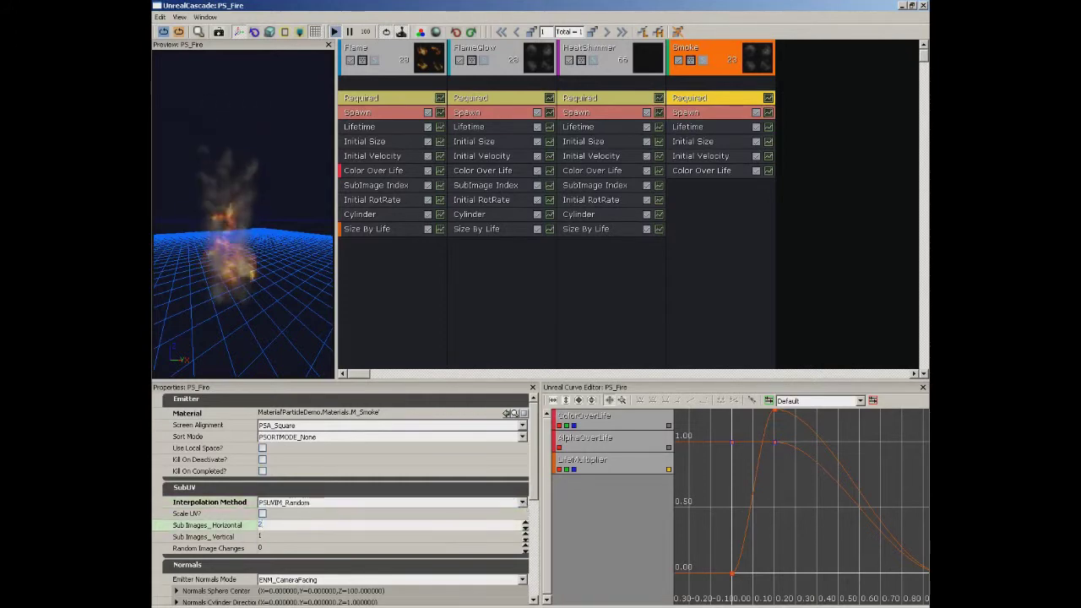
text(2)
key(Tab)
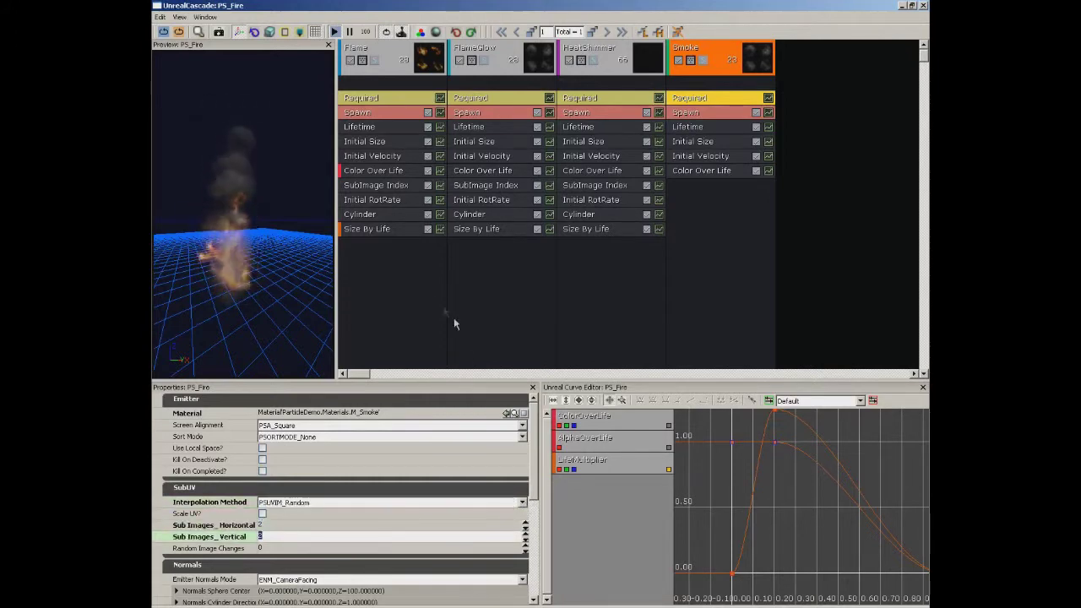
text(2)
key(Return)
drag(259, 206, 241, 218)
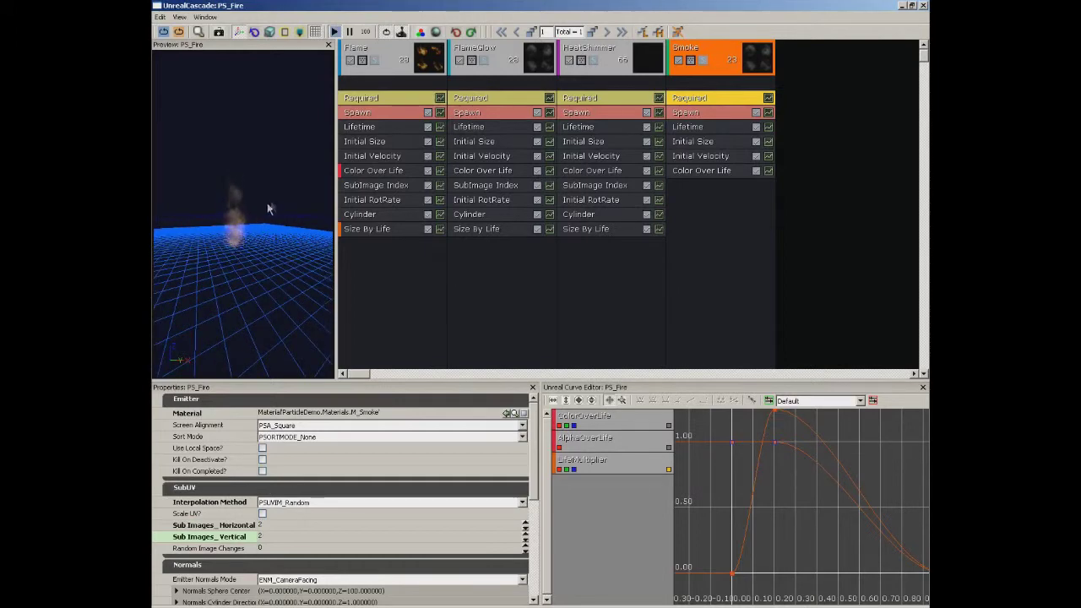
Set the constant spawn rate of the Smoke emitter's Spawn module to 10.
click(701, 113)
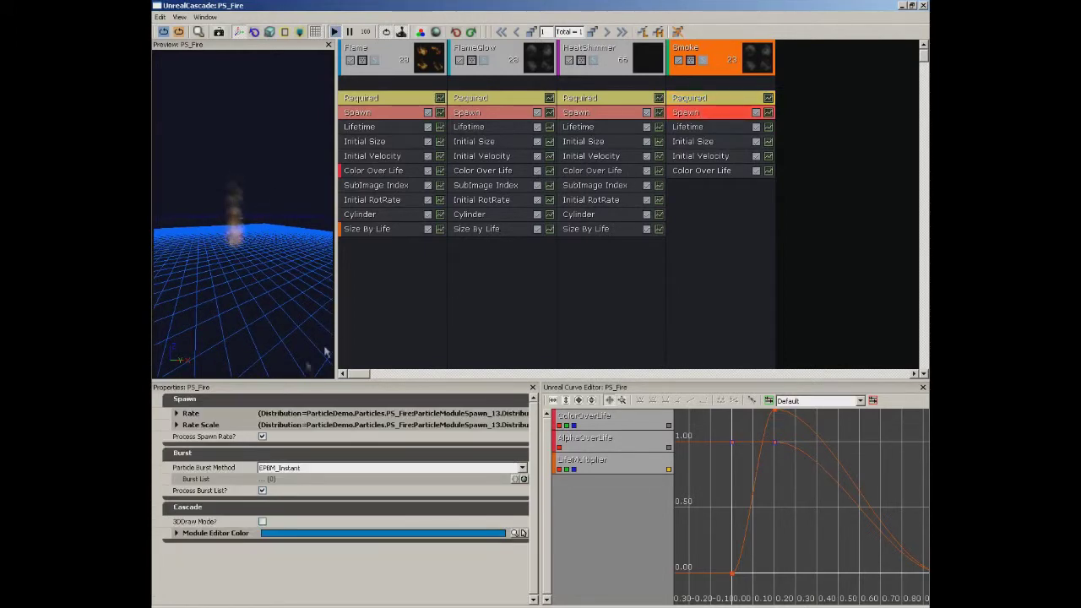
double_click(195, 415)
double_click(211, 425)
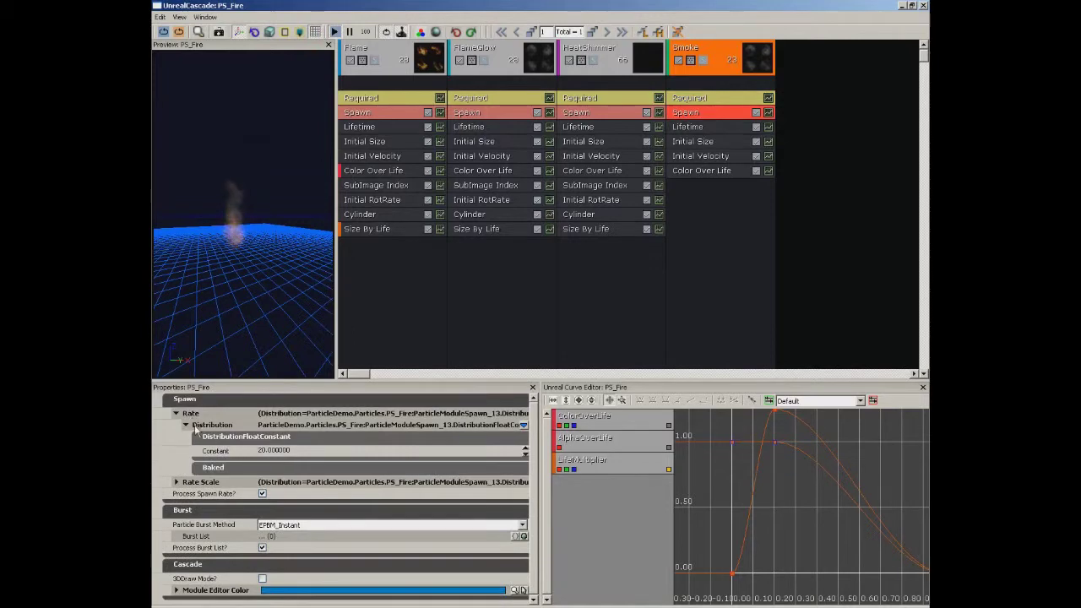
click(433, 451)
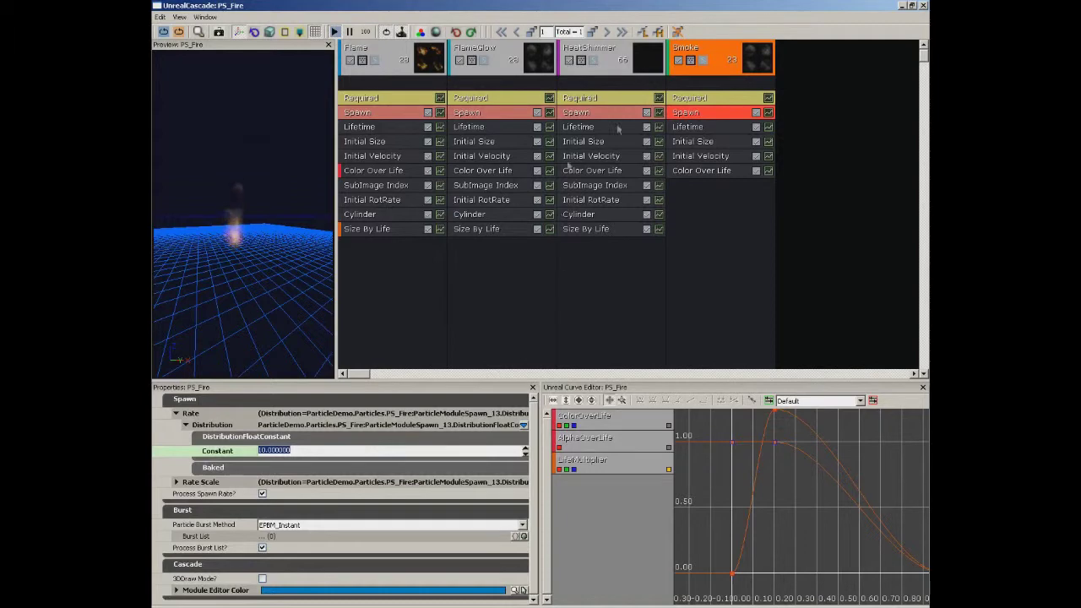
Set the Smoke emitter's Lifetime distribution to Min 2.5 and Max 3.5.
click(690, 128)
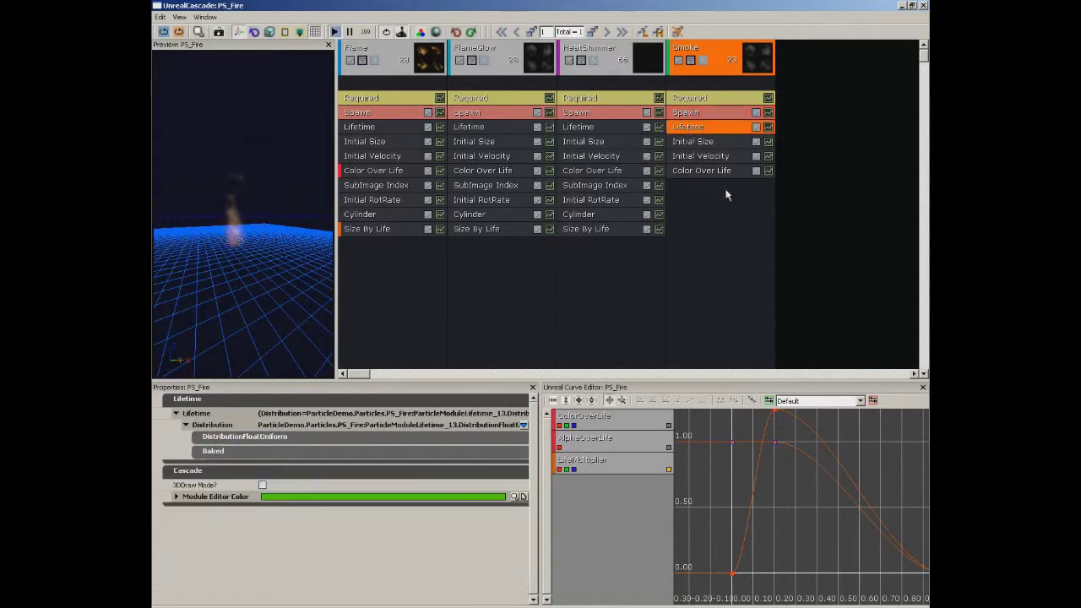
click(207, 444)
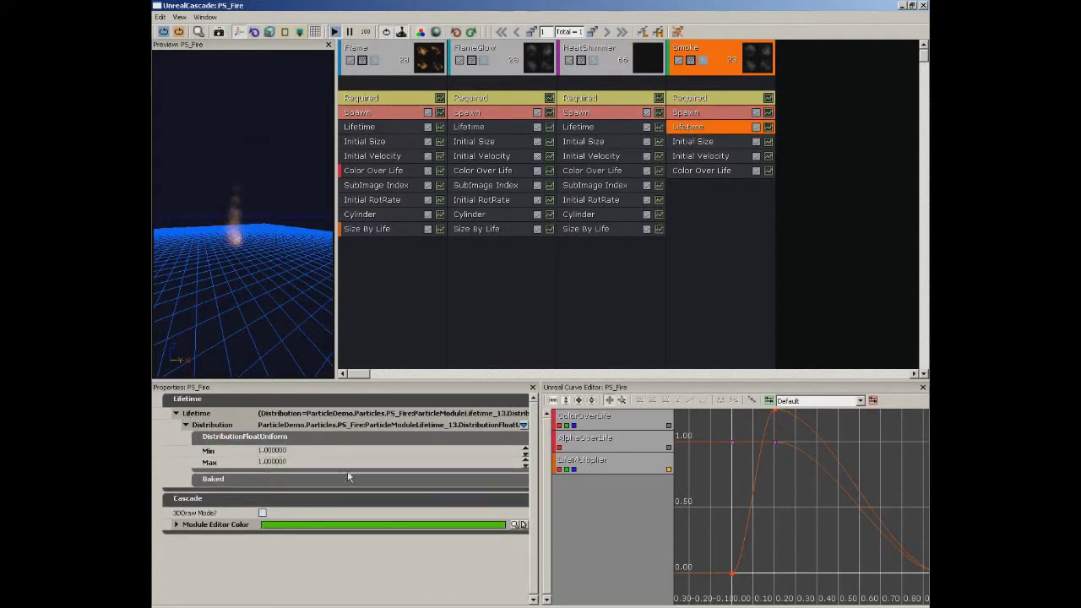
click(279, 451)
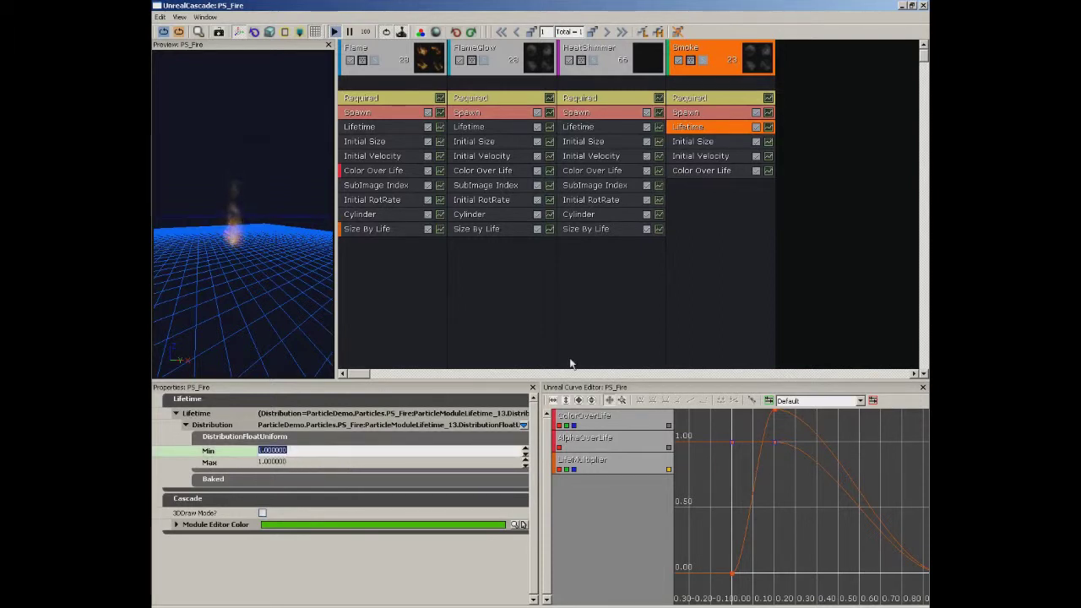
text(2.5)
key(Tab)
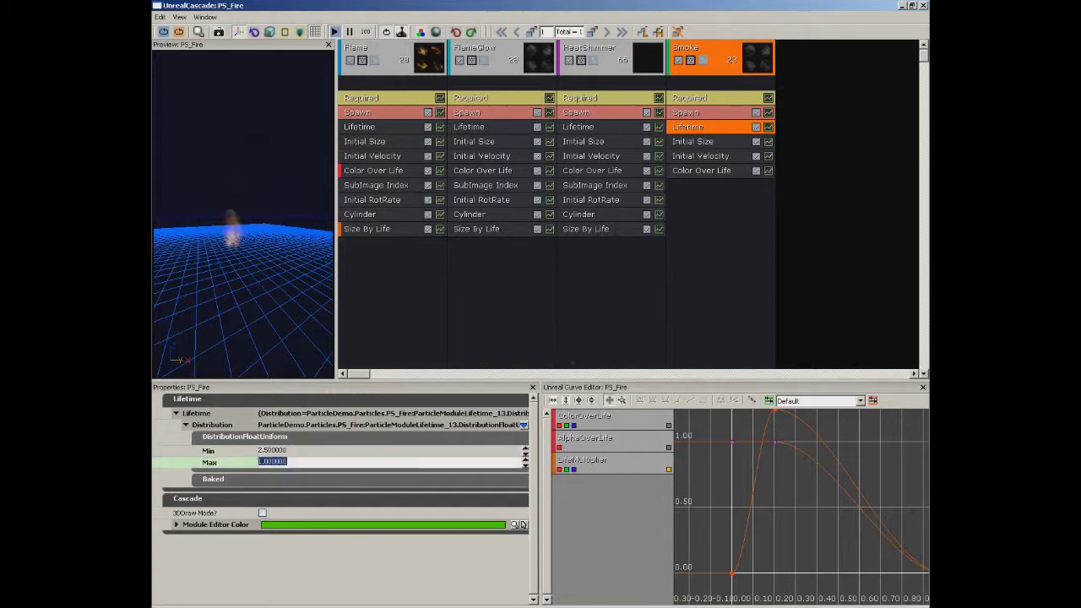
key(Tab)
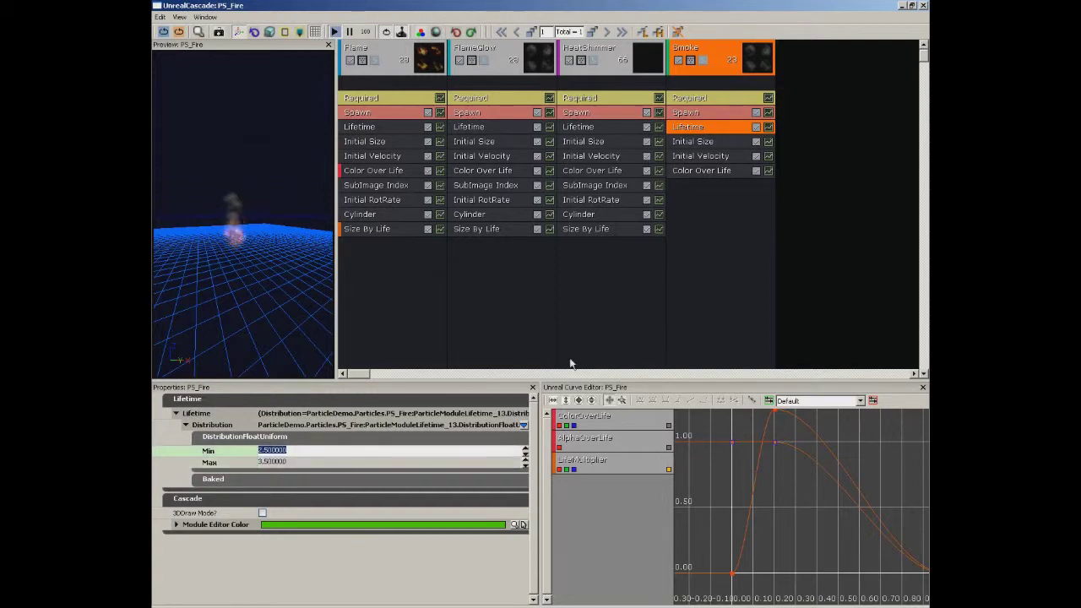
Set the Max X value of the Smoke emitter's Initial Size distribution to 35.
click(695, 142)
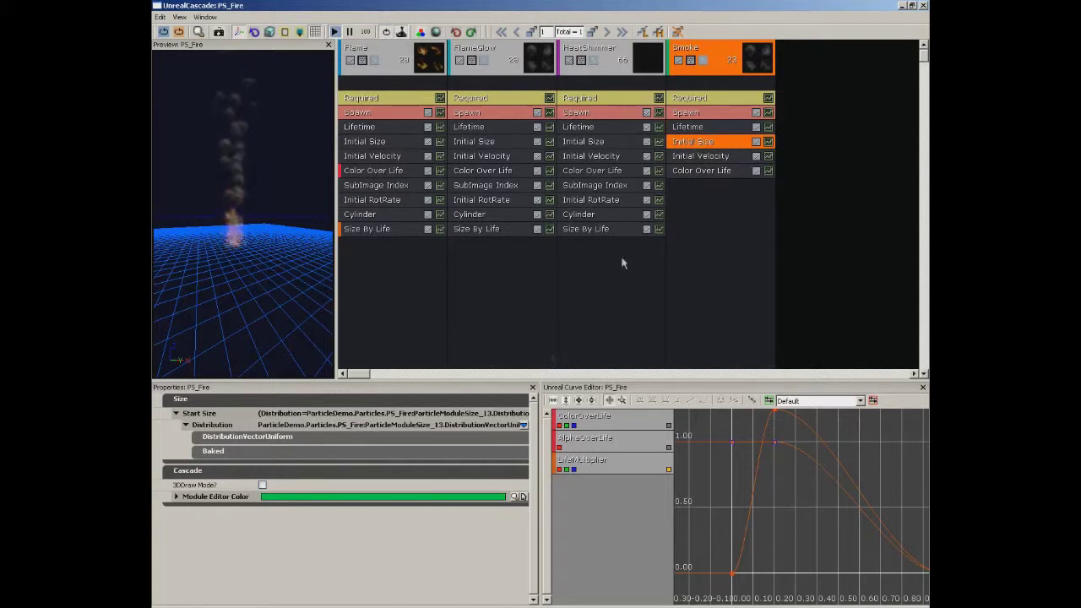
click(221, 439)
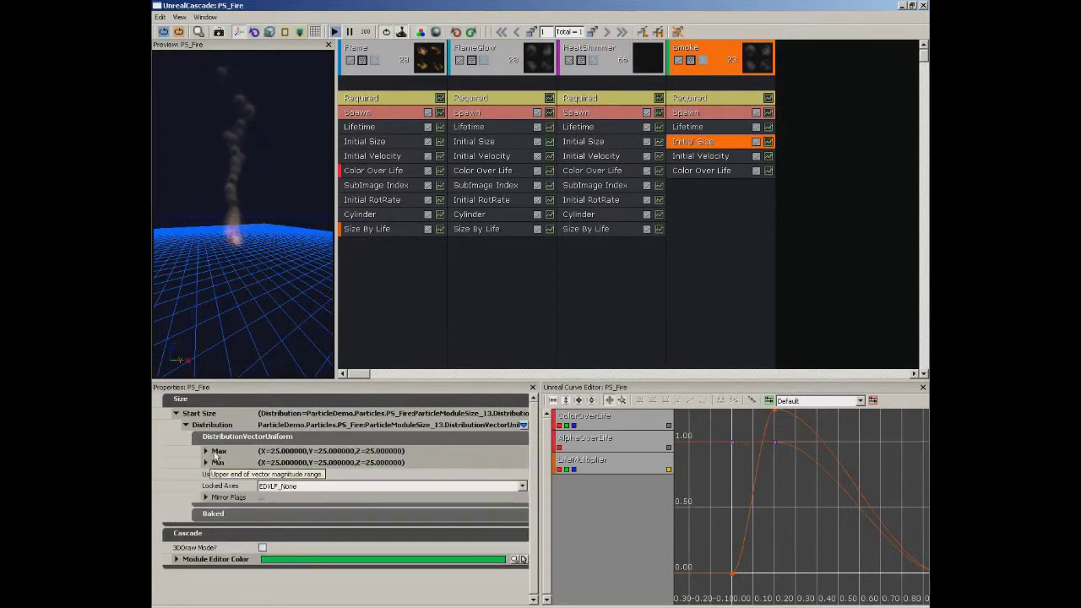
click(216, 453)
click(278, 462)
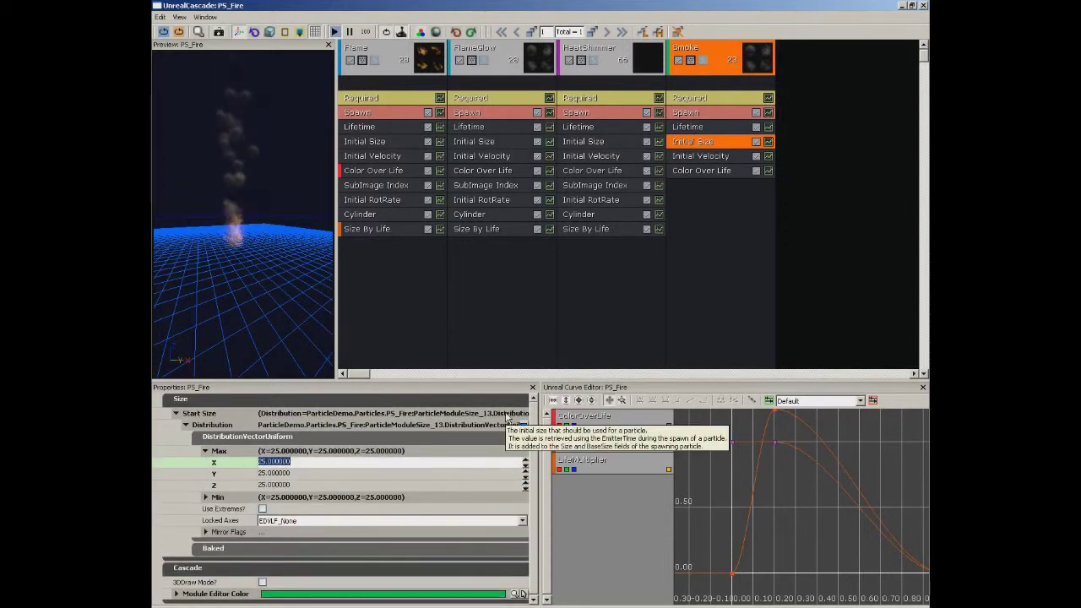
text(35)
key(Return)
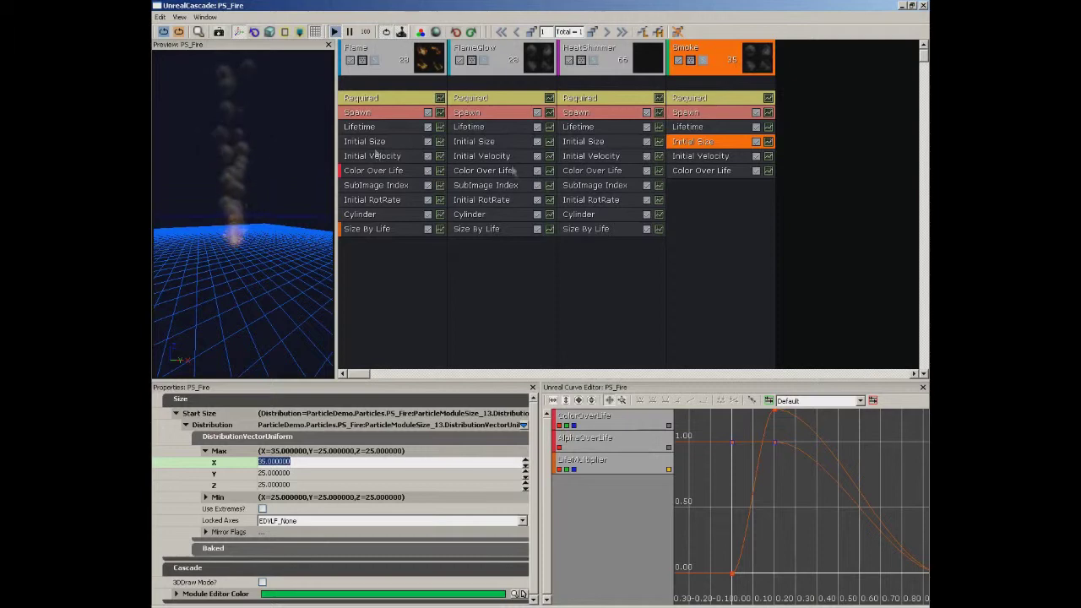
click(695, 159)
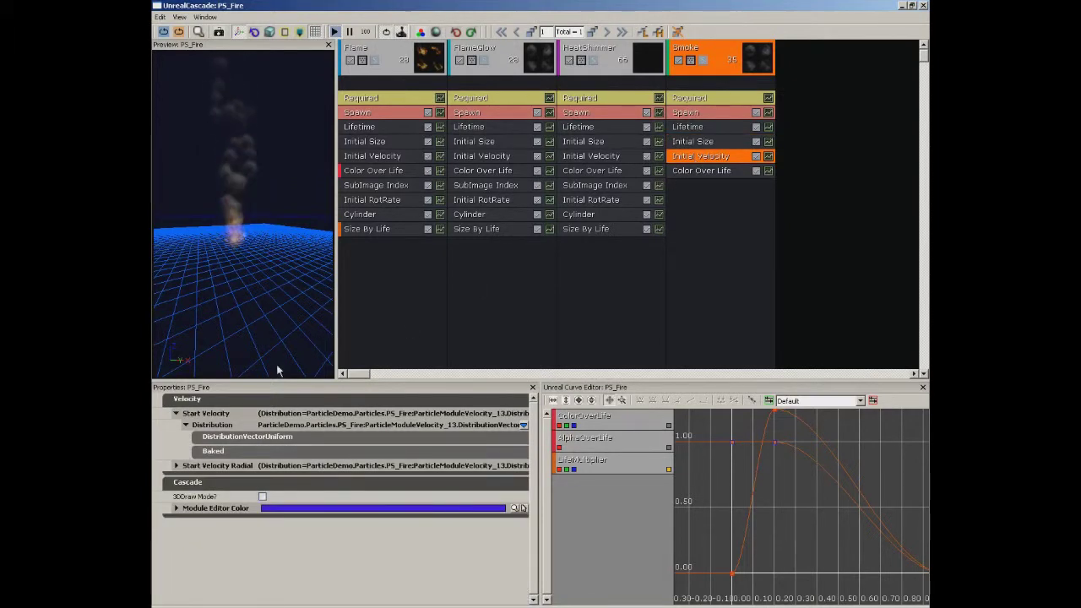
drag(221, 253, 282, 237)
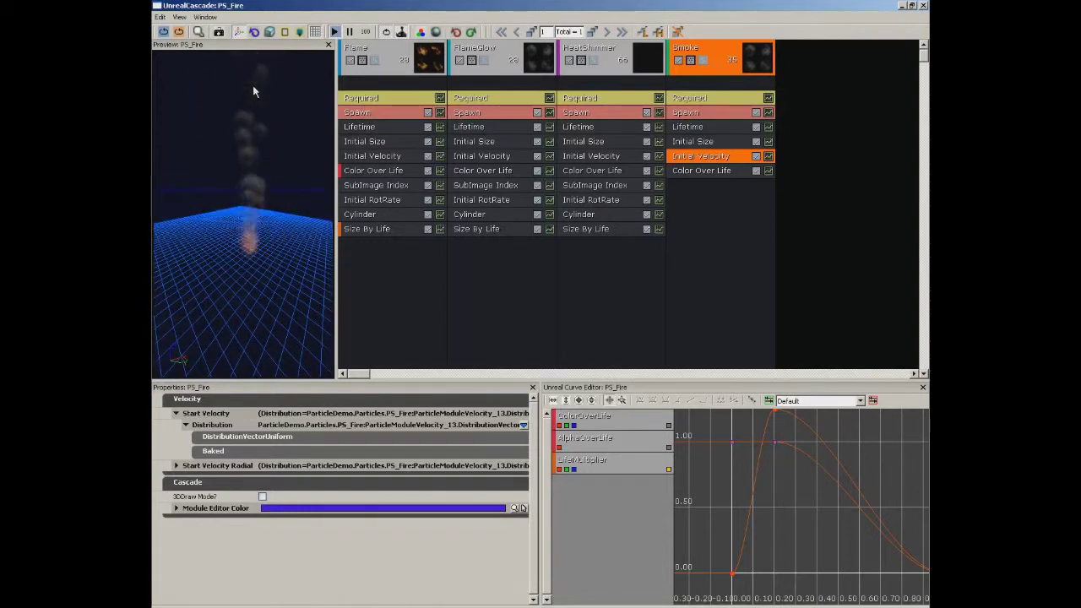
drag(254, 221, 275, 174)
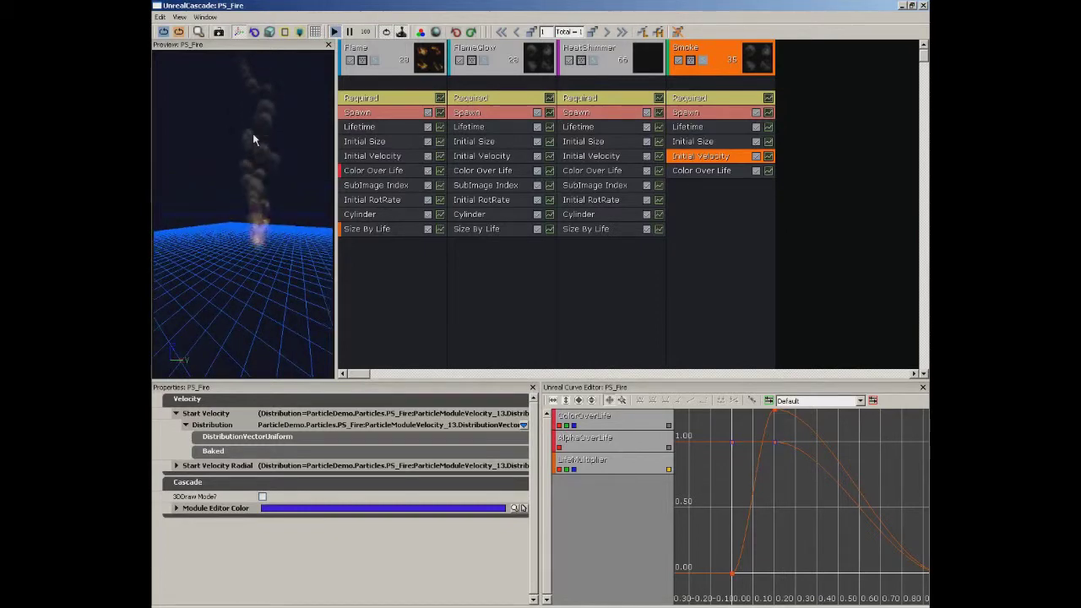
Replace the Smoke emitter's Color Over Life module with an Initial Color module.
click(737, 170)
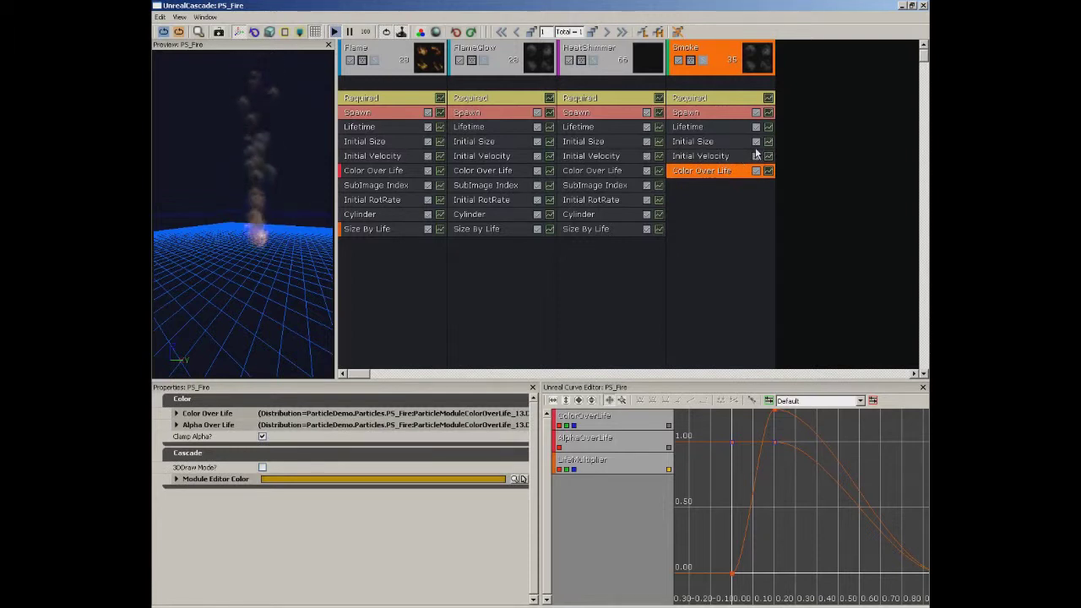
right_click(715, 173)
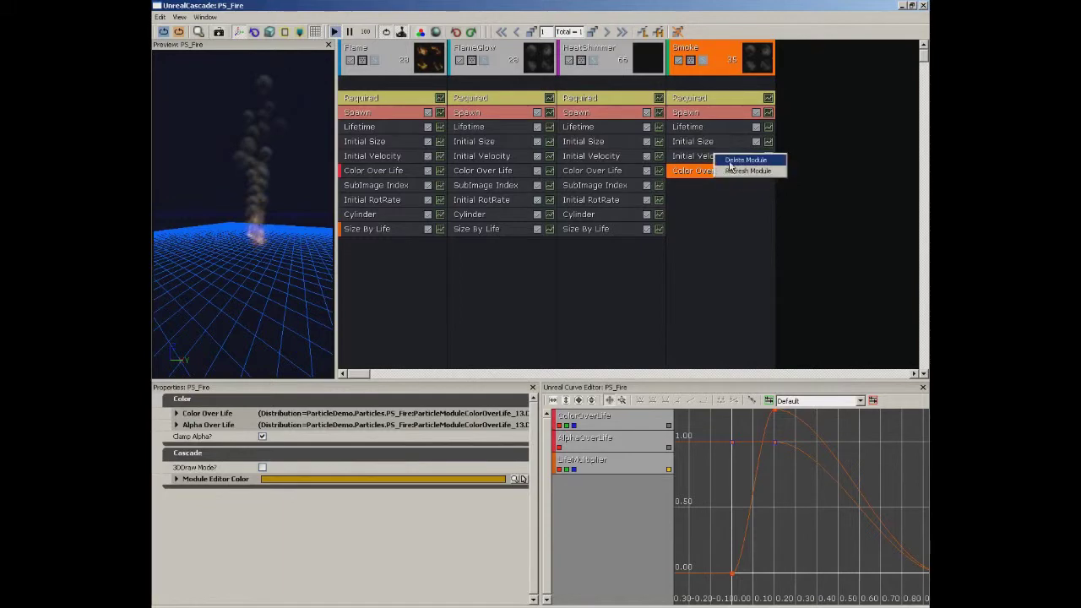
click(730, 161)
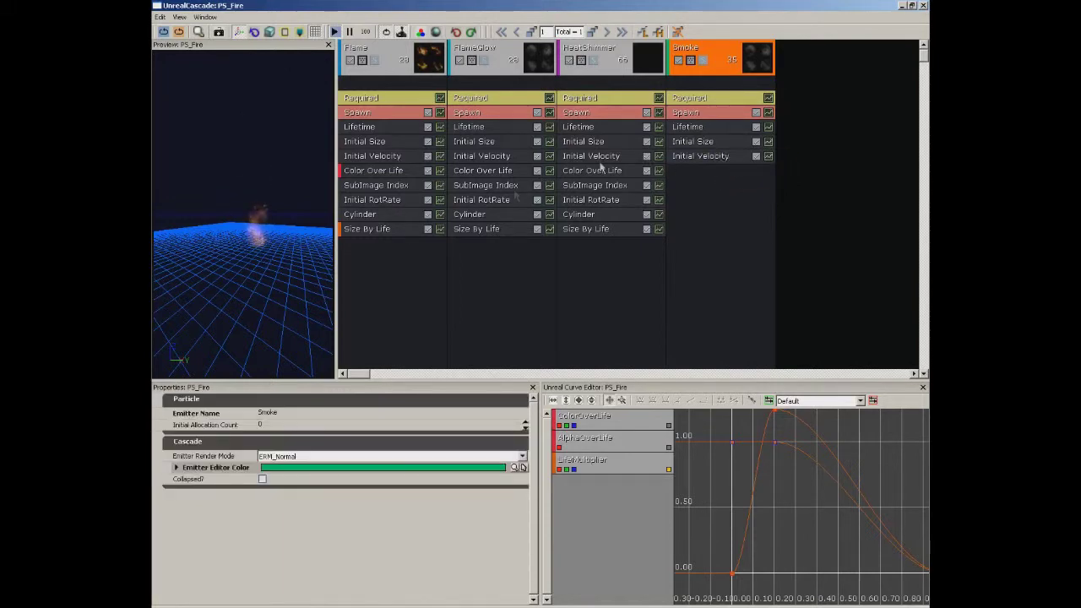
mouse_move(314, 235)
mouse_down()
mouse_move(272, 244)
mouse_move(315, 229)
mouse_up()
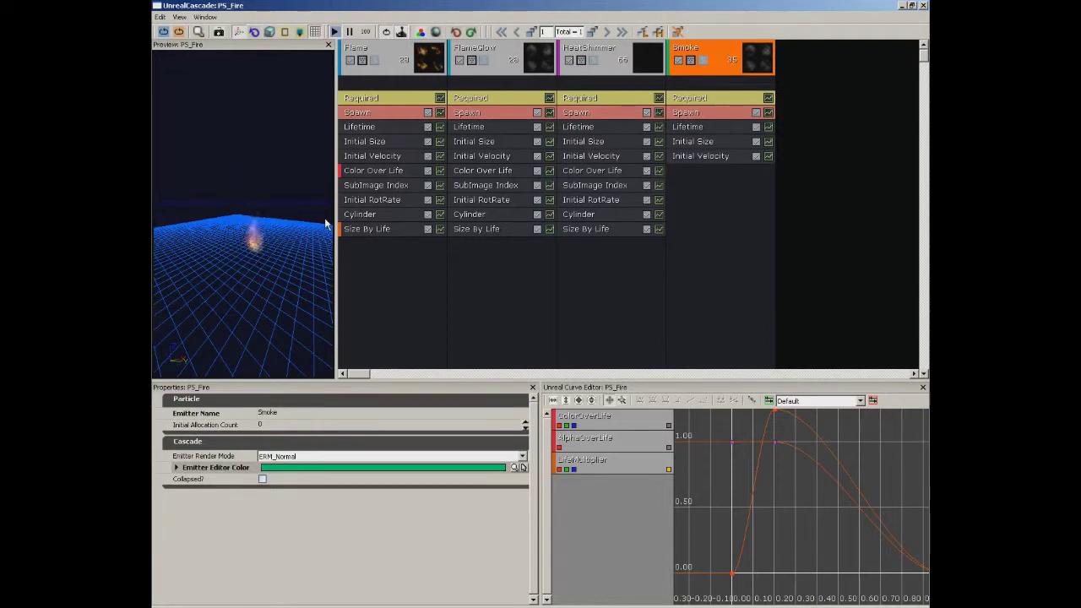
right_click(685, 157)
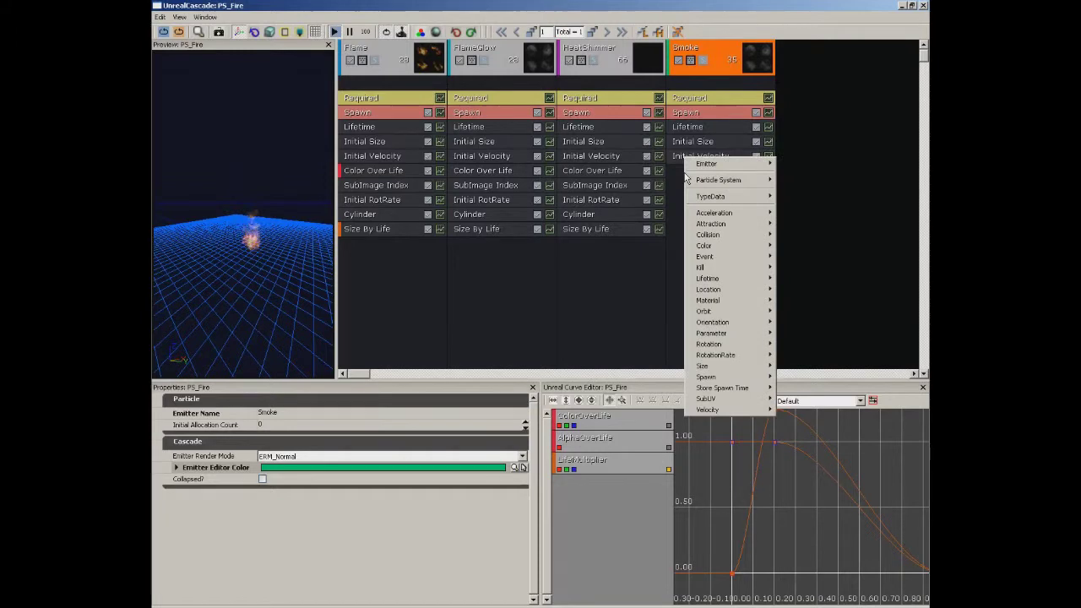
mouse_move(704, 246)
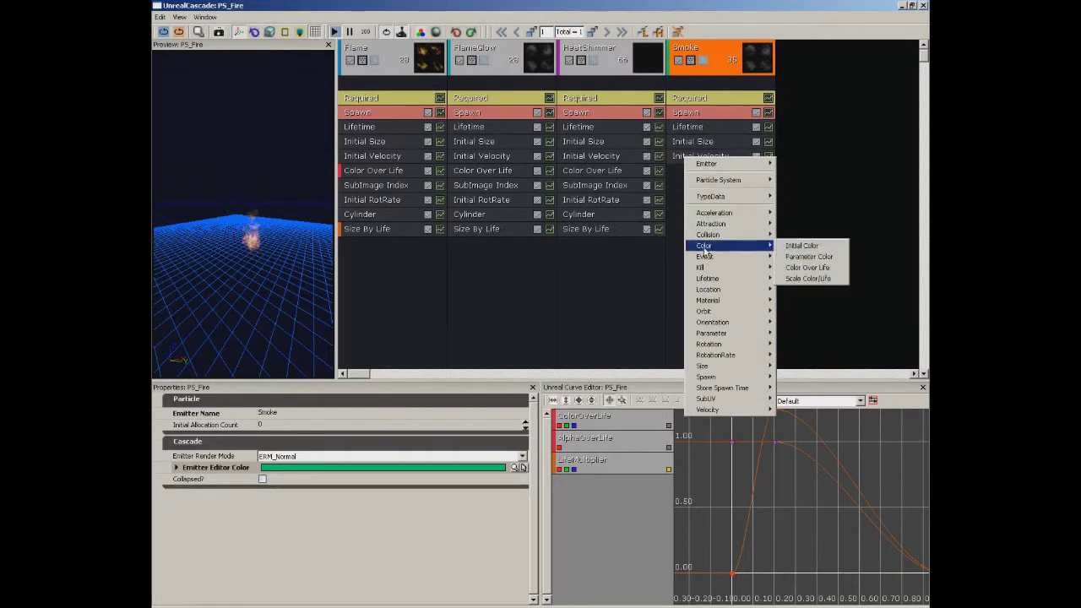
click(805, 246)
drag(254, 226, 267, 292)
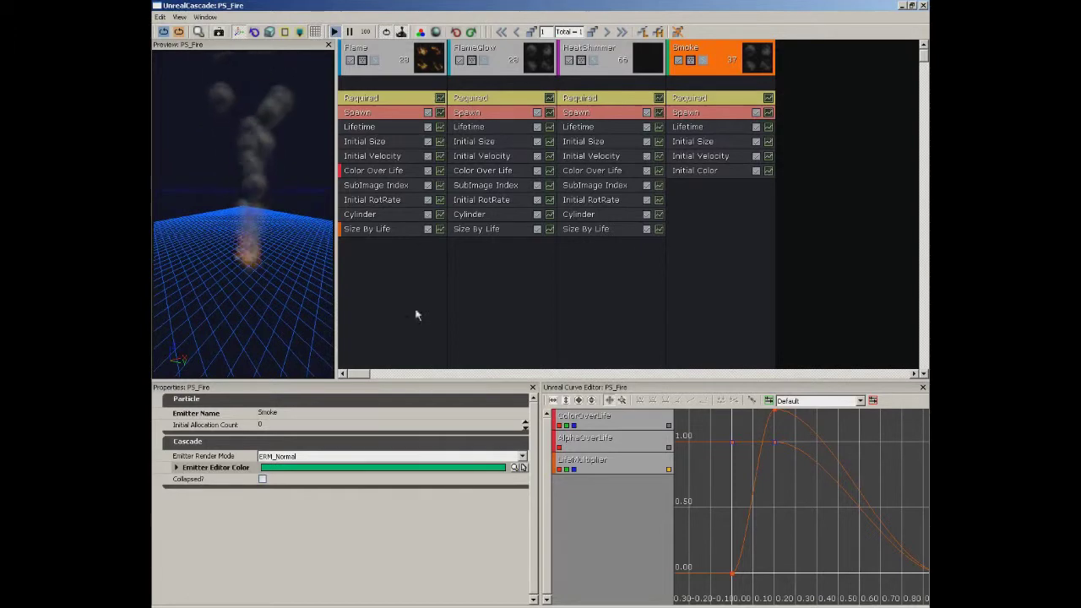
Change the Smoke emitter's Start Color distribution to DistributionVectorConstantCurve and add two points to its constant curve.
click(688, 172)
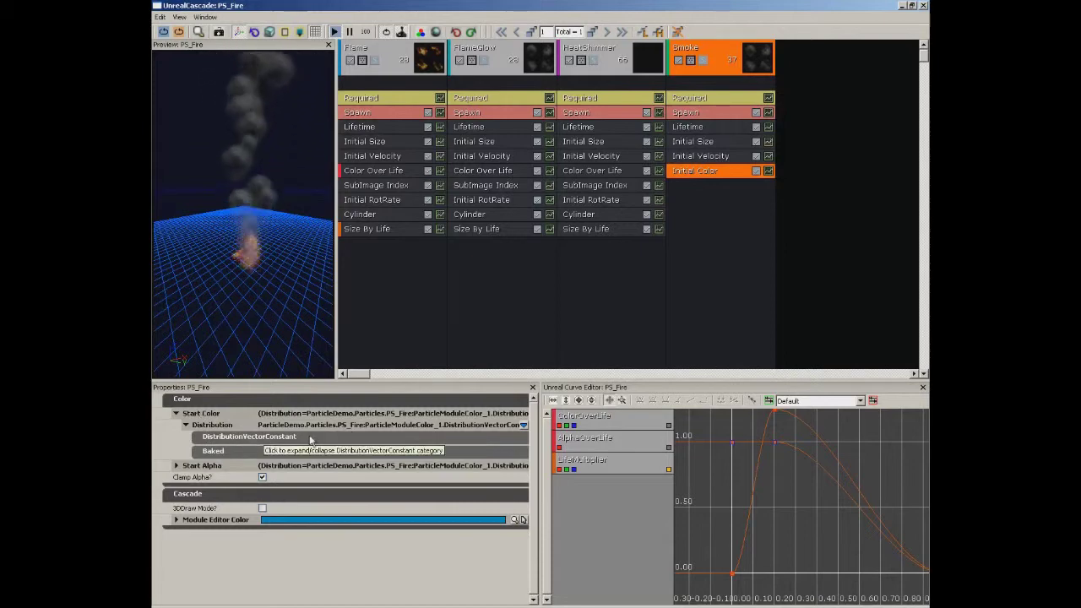
click(524, 425)
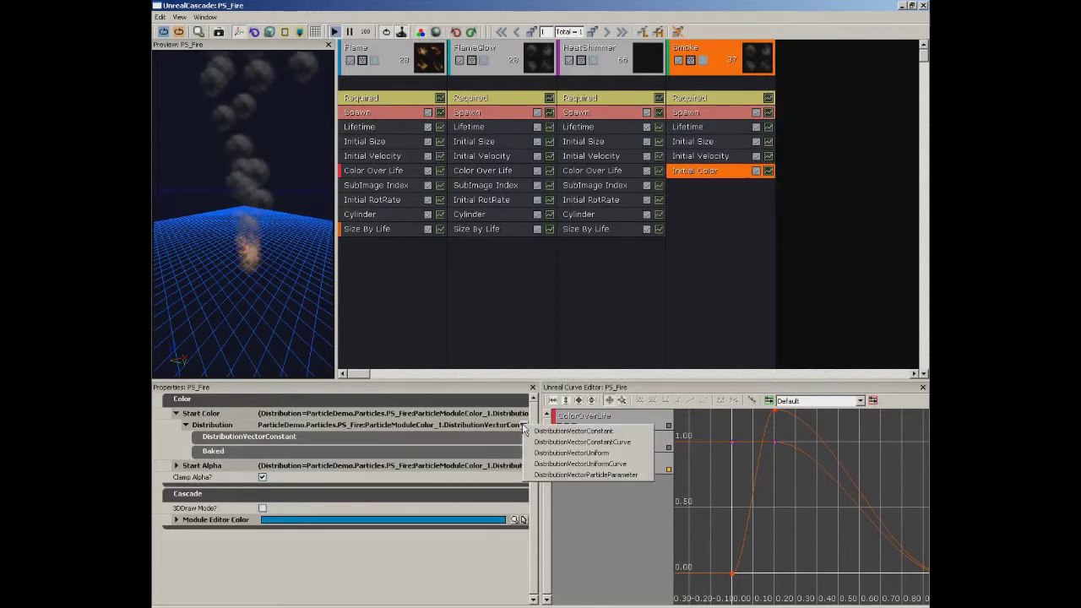
click(568, 442)
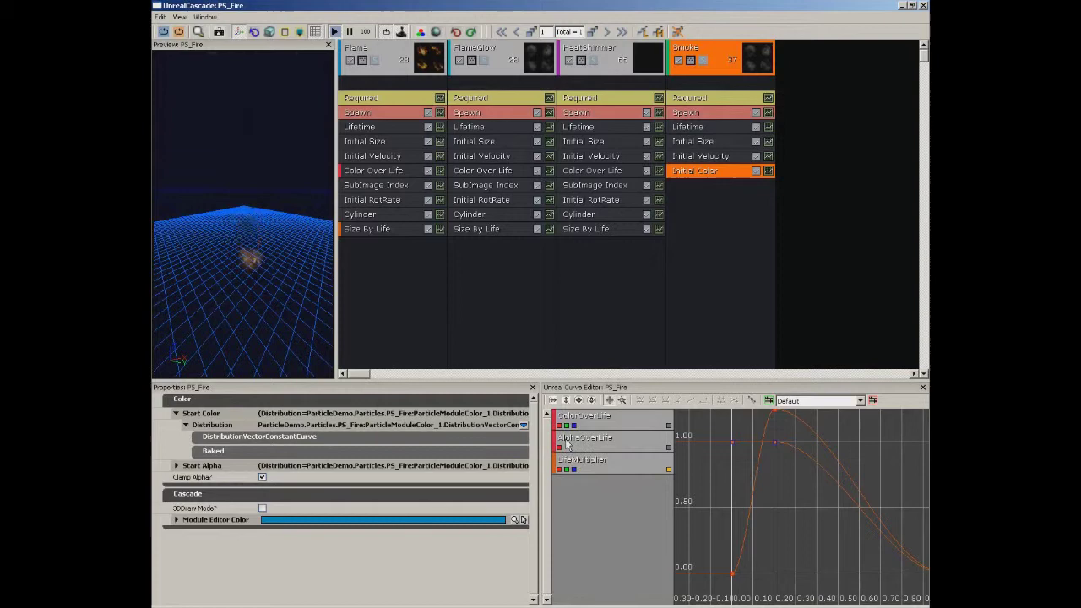
click(237, 445)
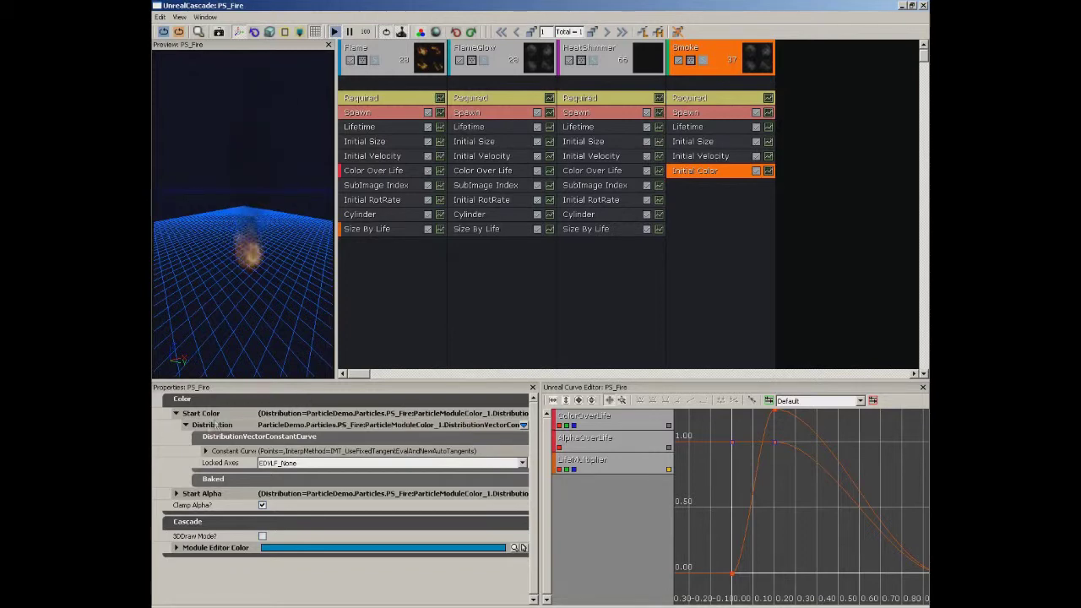
click(206, 451)
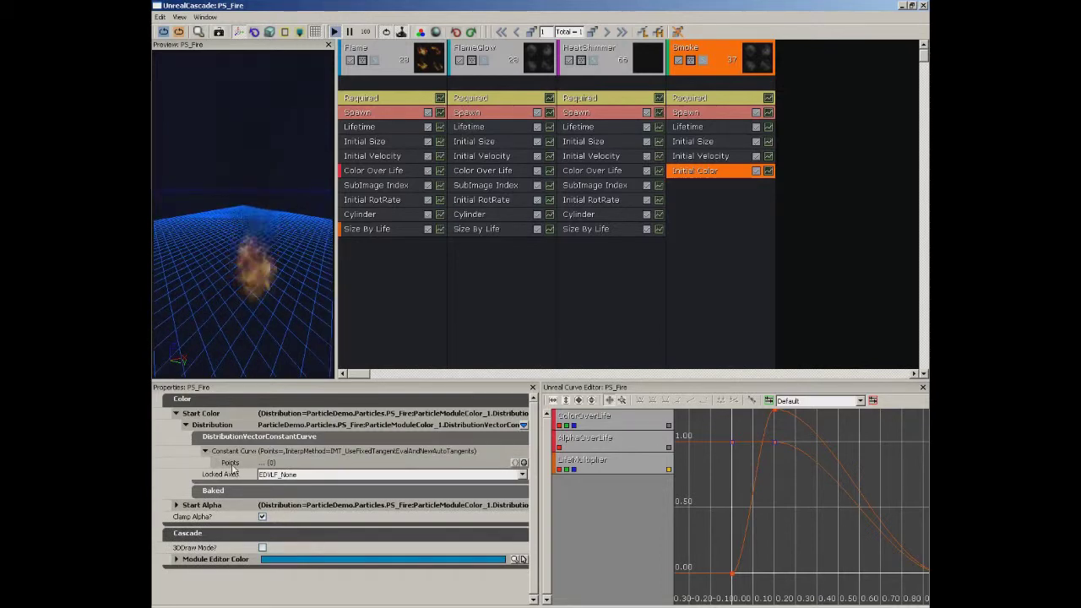
click(524, 463)
click(524, 463)
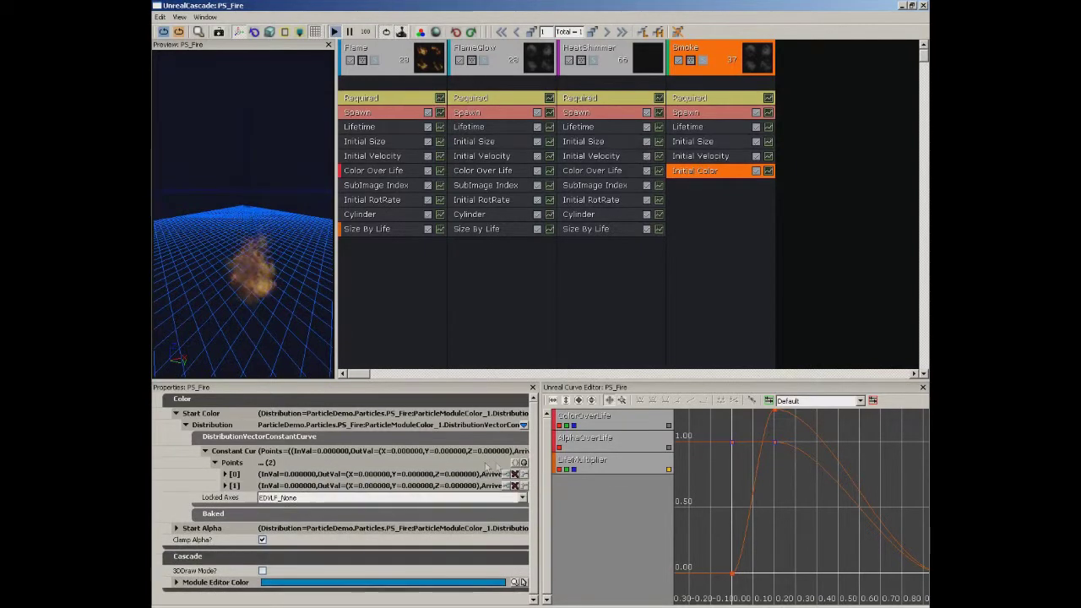
Set the second Start Color curve point to In Val 1 and Out Val 0.5 for X, Y and Z.
click(225, 474)
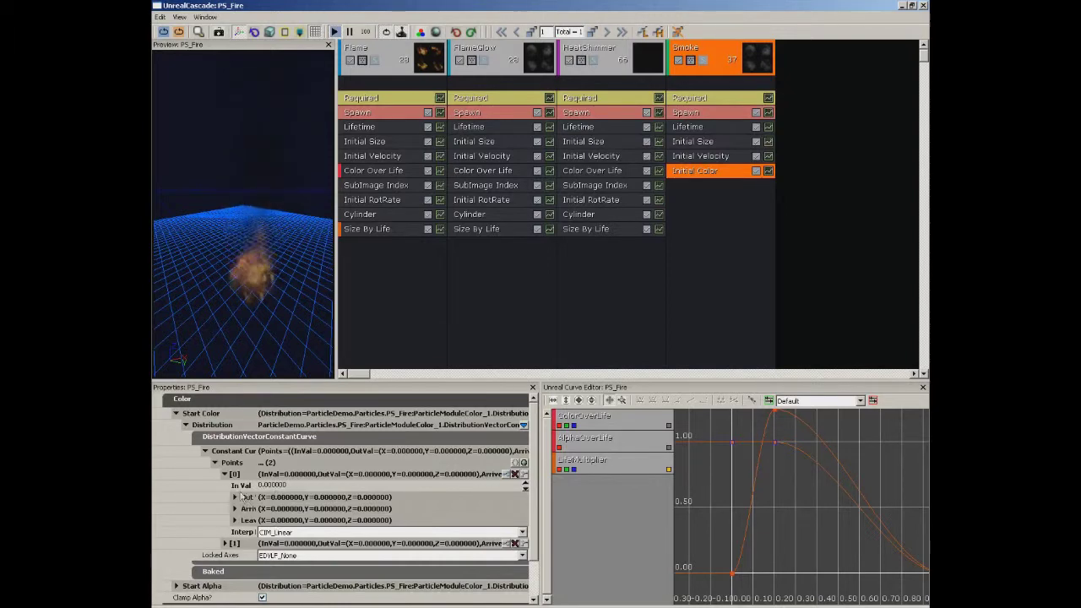
click(226, 475)
click(225, 485)
click(283, 498)
text(1)
key(Return)
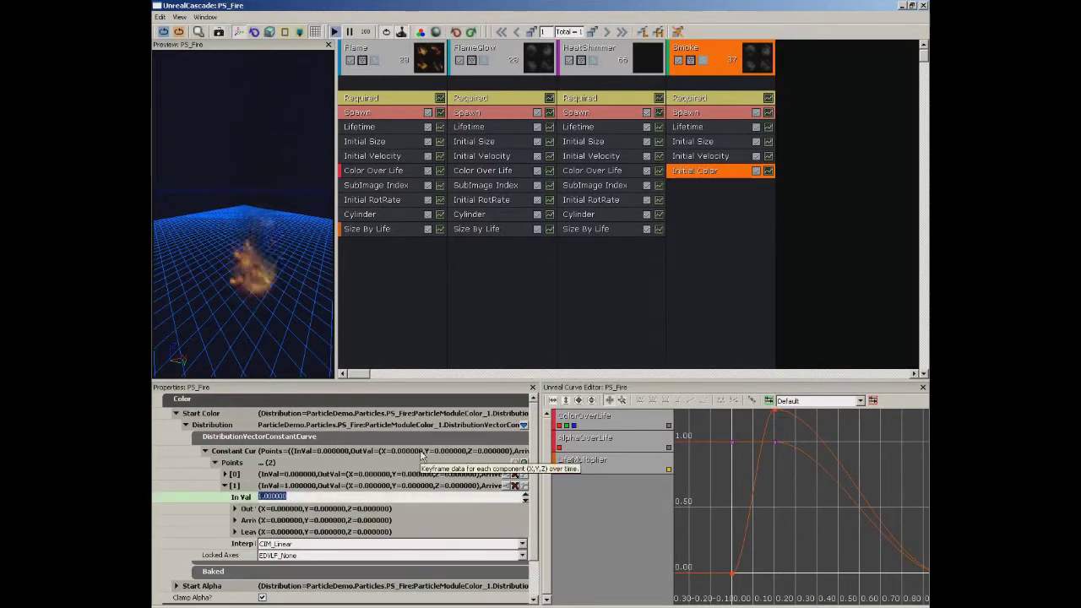
click(234, 509)
click(287, 520)
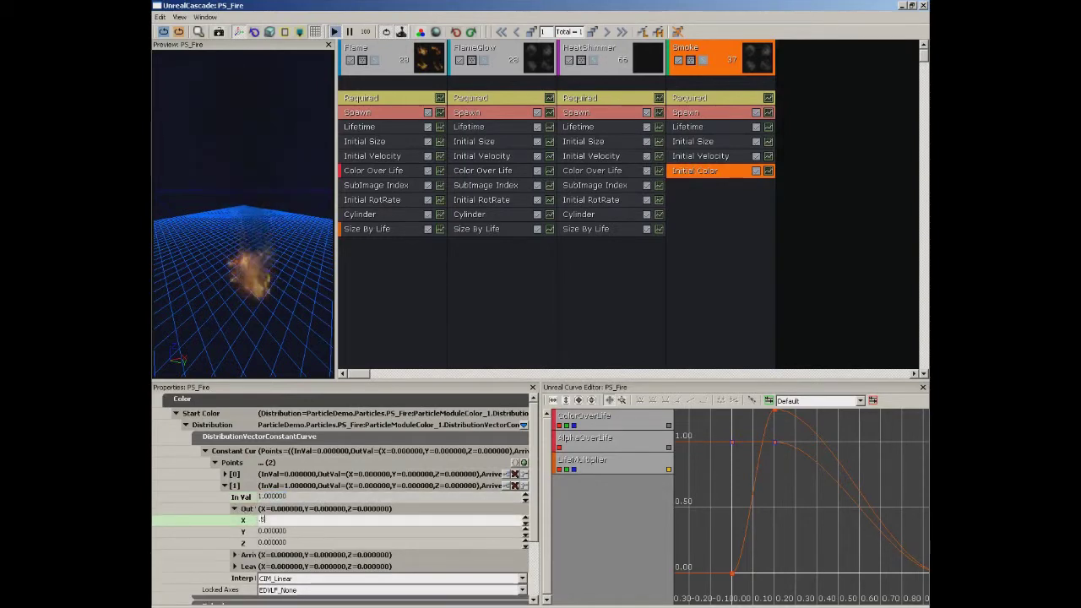
text(.5)
key(Tab)
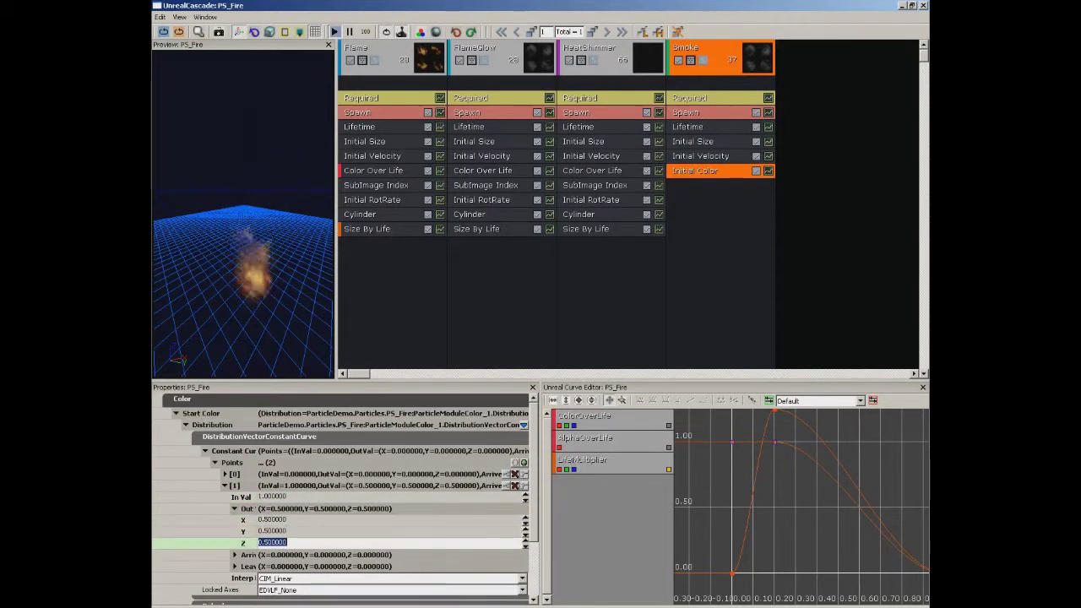
Add a Scale Color/Life module to the Smoke emitter.
drag(265, 264, 297, 193)
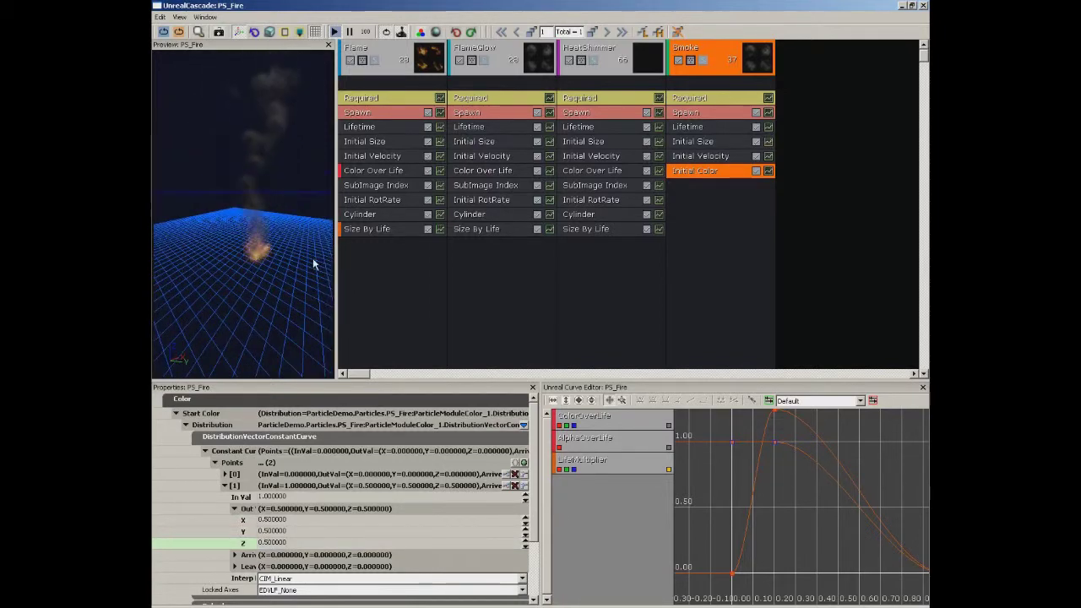
drag(300, 257, 278, 232)
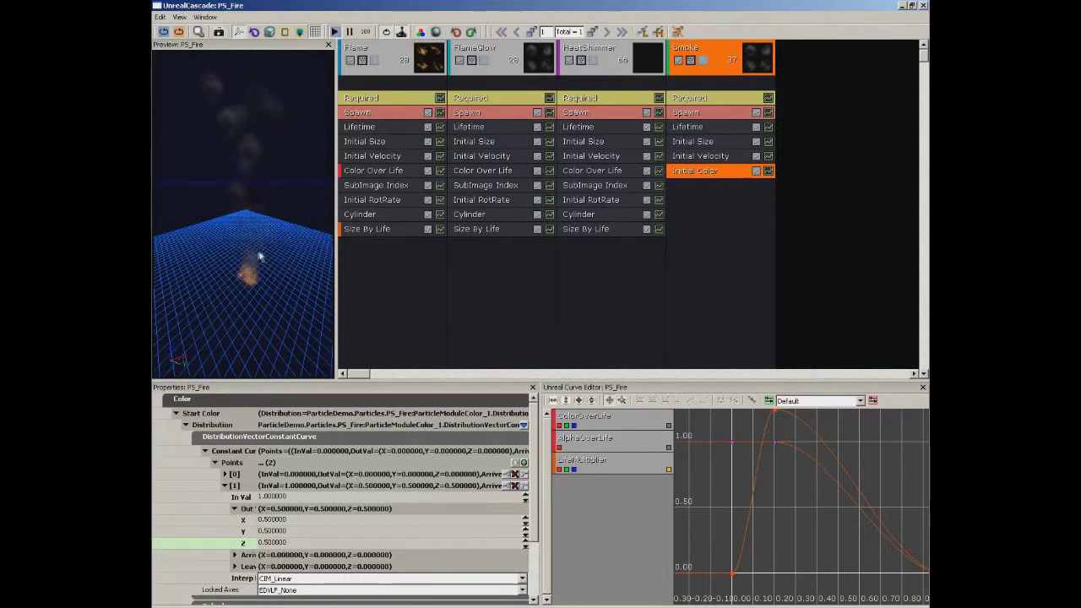
drag(272, 242, 288, 225)
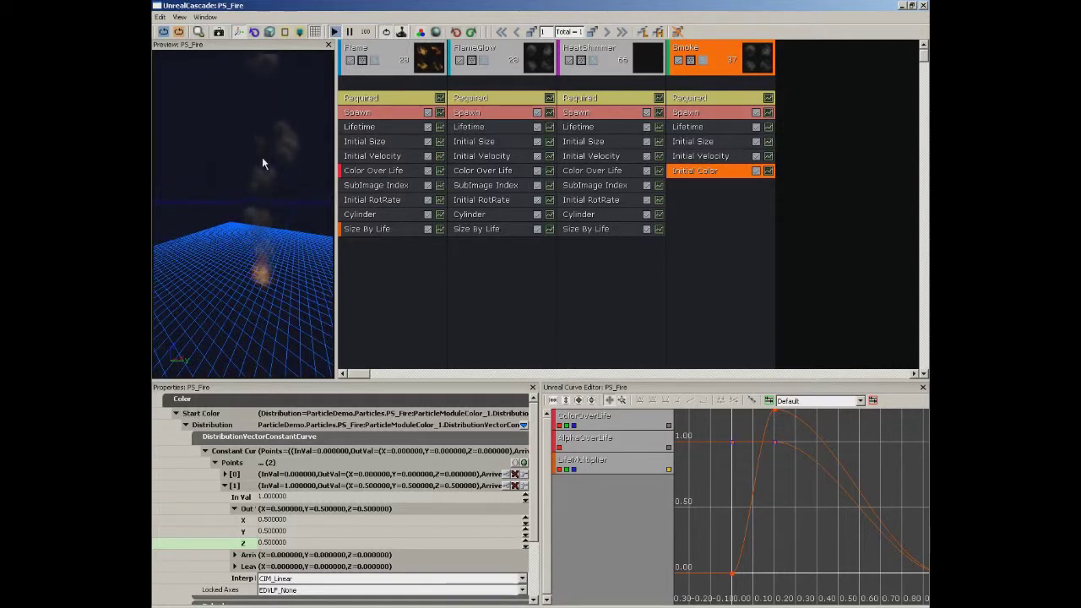
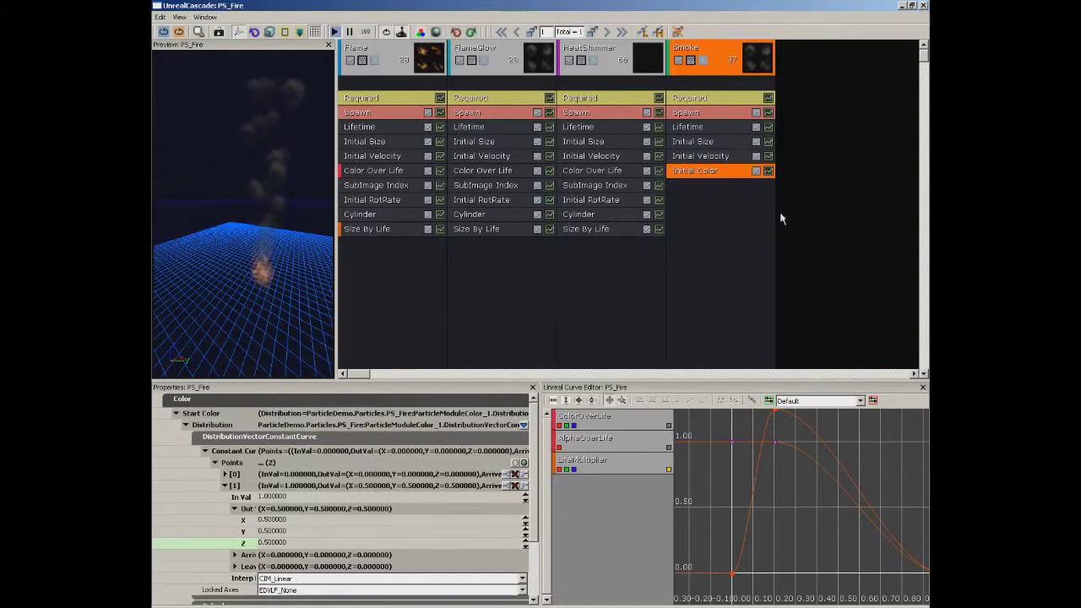
drag(285, 182, 287, 159)
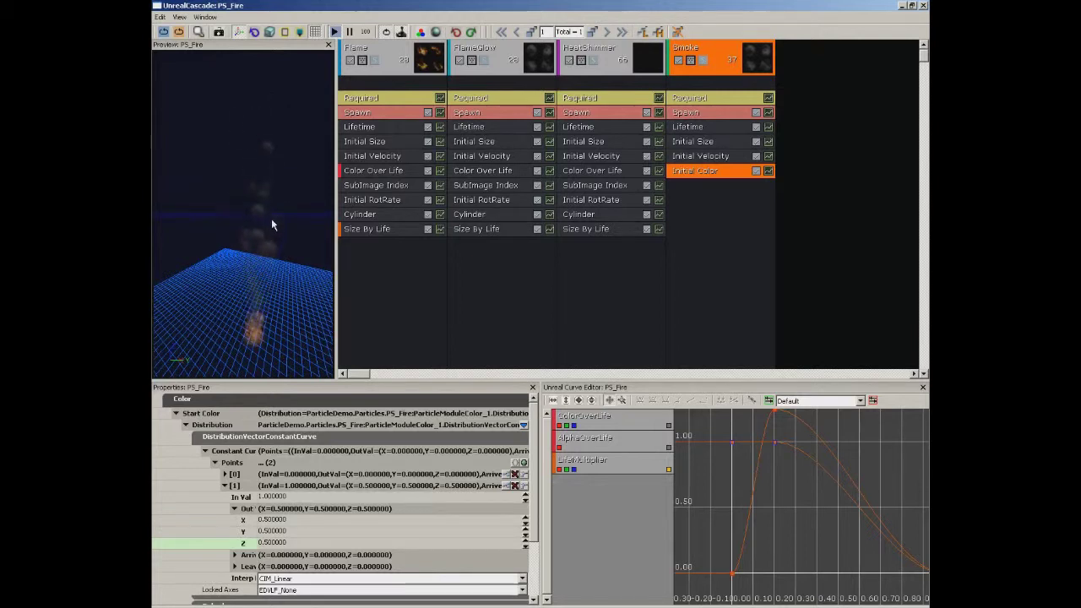
right_click(686, 193)
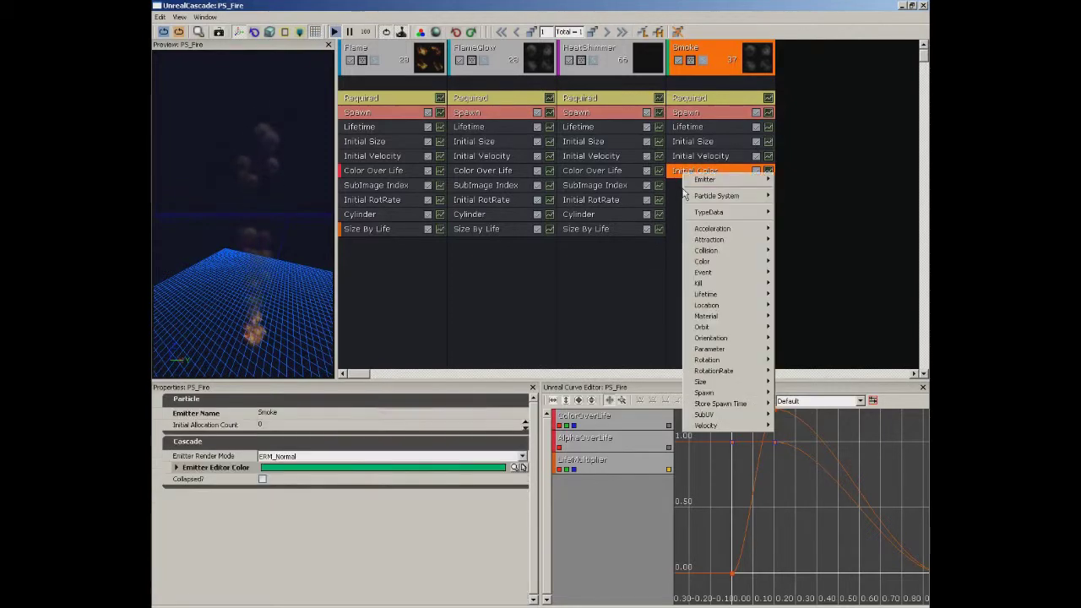
mouse_move(699, 261)
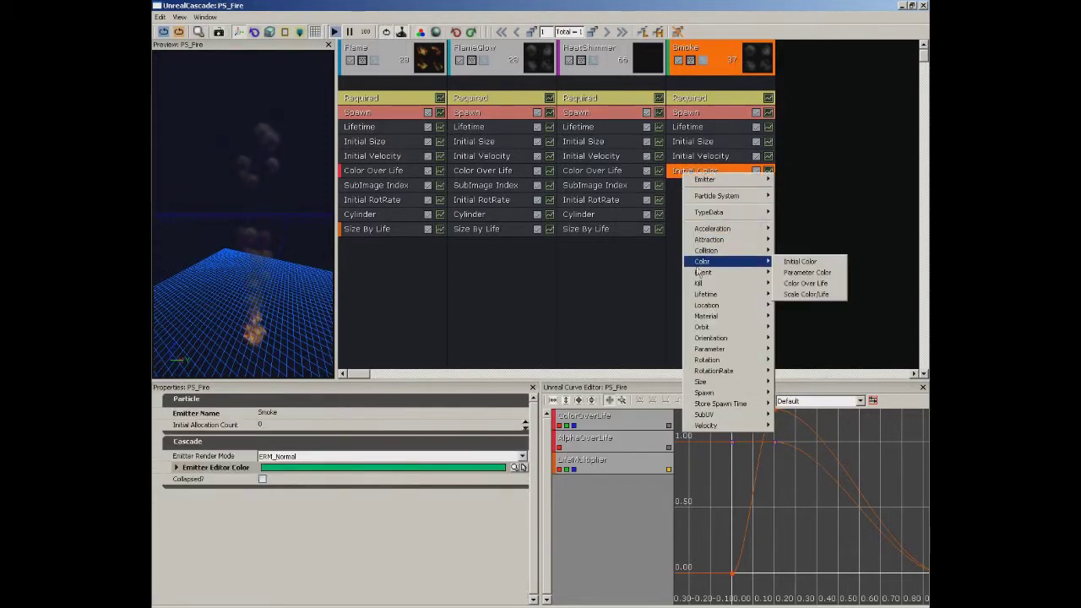
click(806, 294)
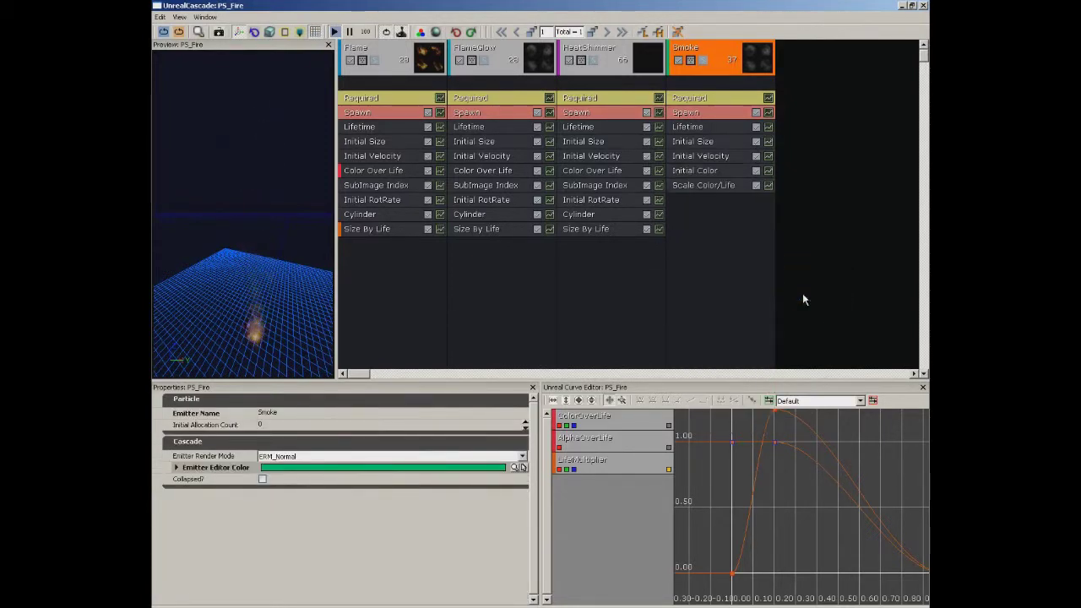
Set Out Val X to 1 for the first Color Scale Over Life curve point in the Smoke emitter's Scale Color/Life module.
click(690, 187)
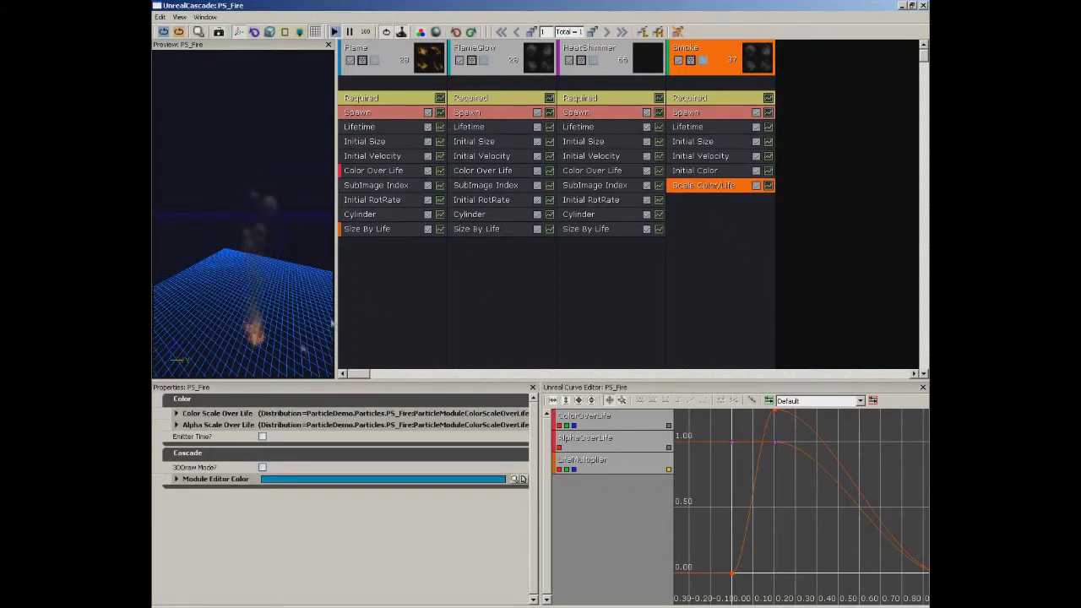
click(176, 414)
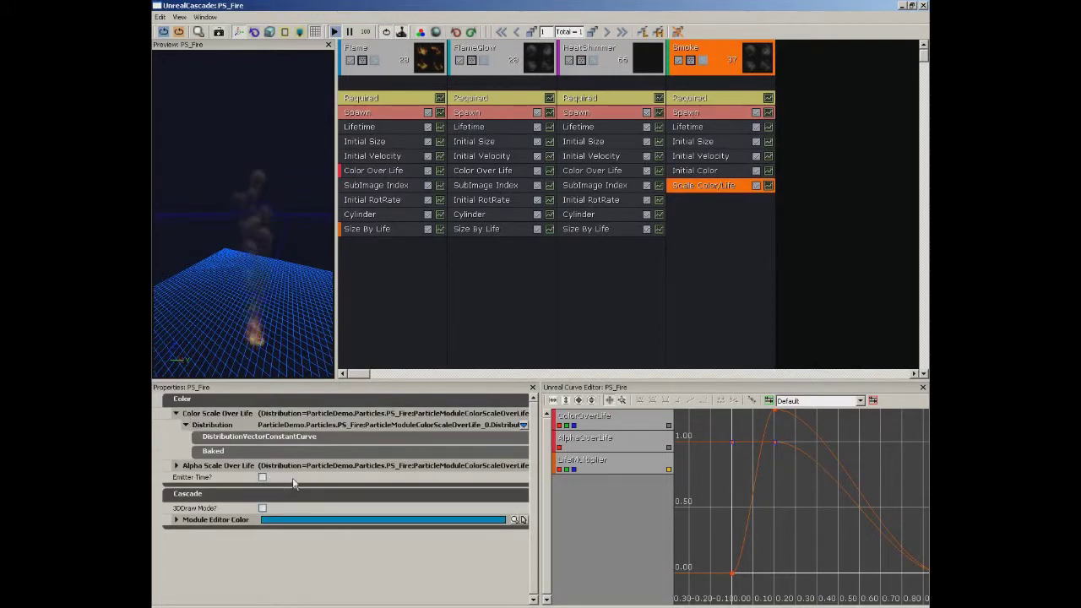
click(209, 443)
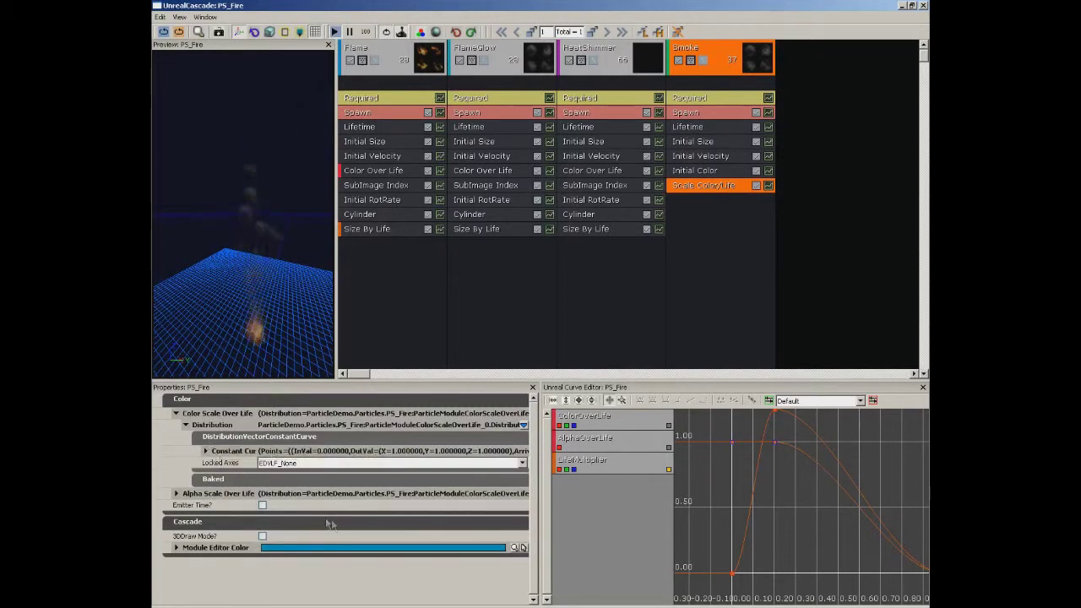
click(207, 452)
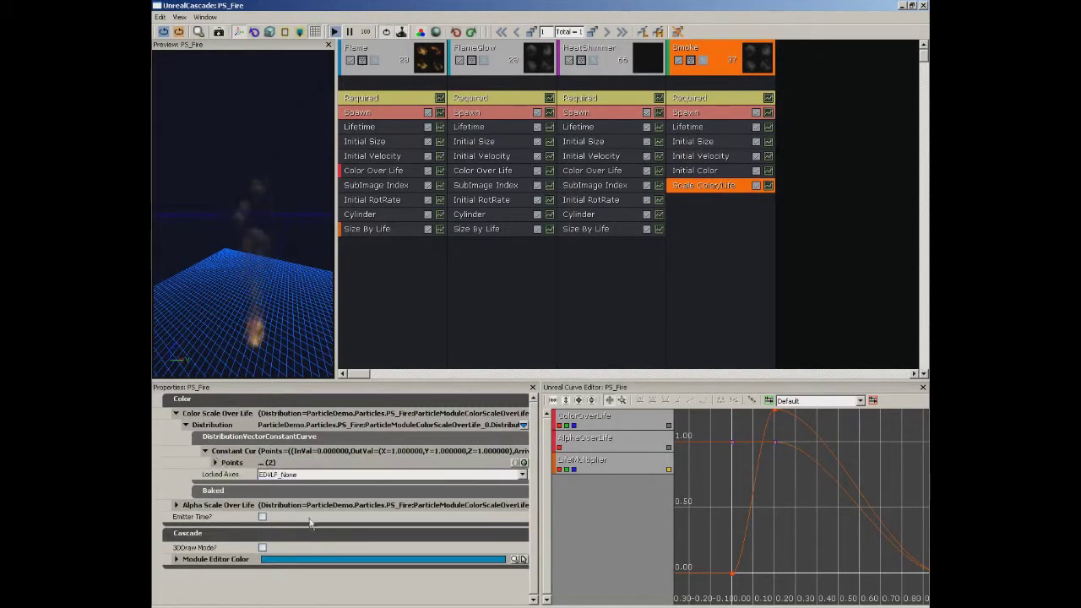
click(215, 463)
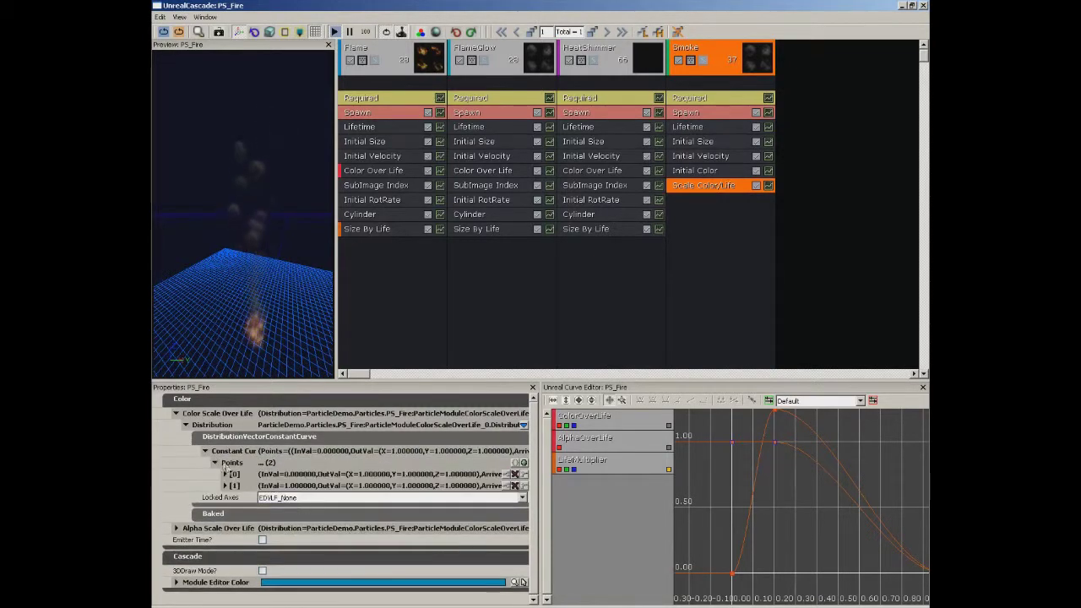
click(225, 475)
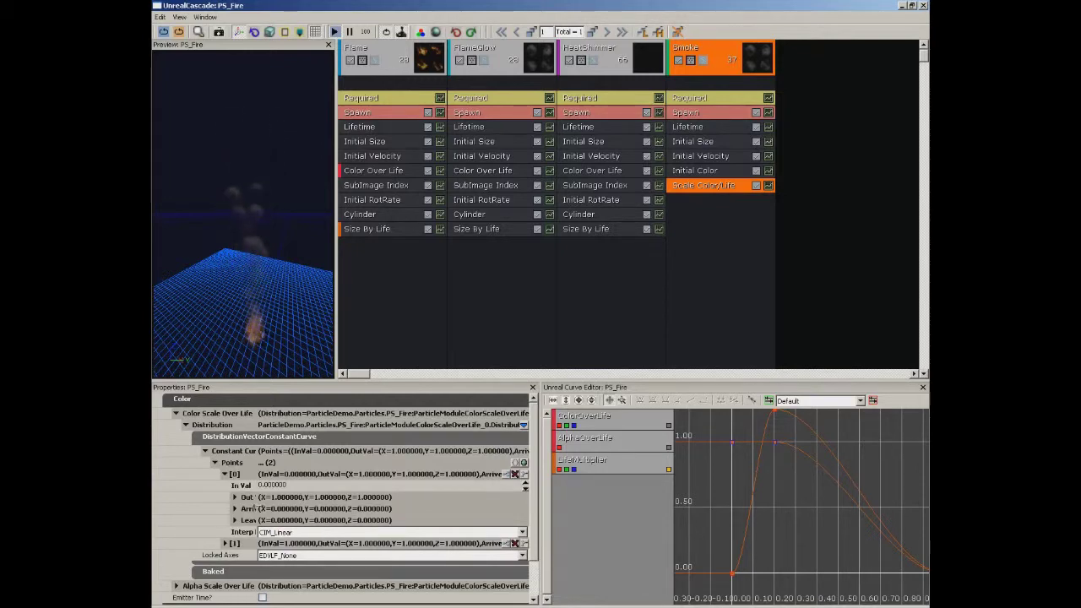
click(235, 498)
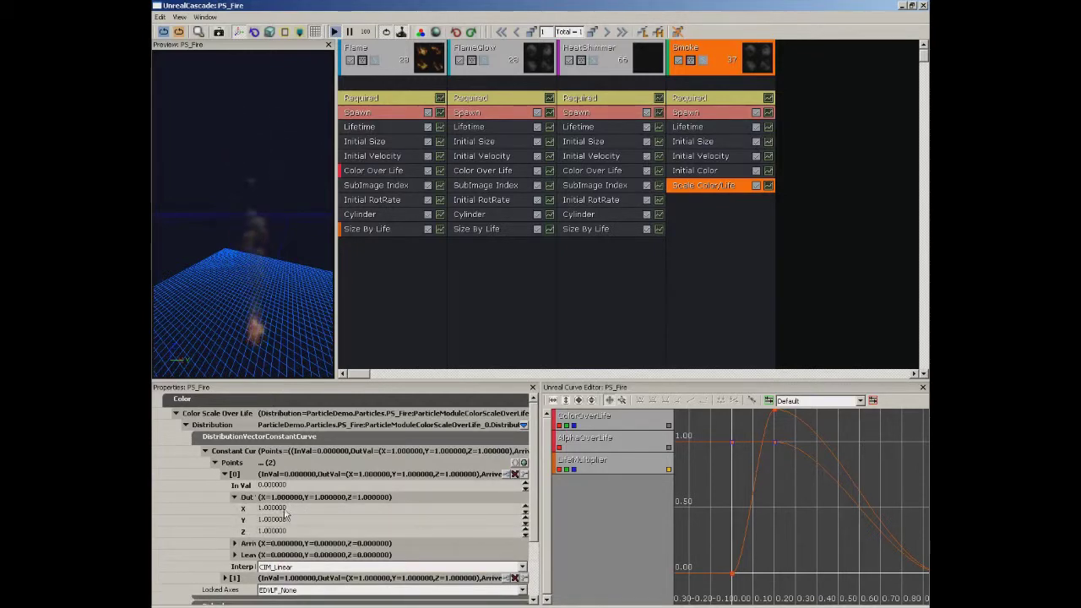
click(285, 510)
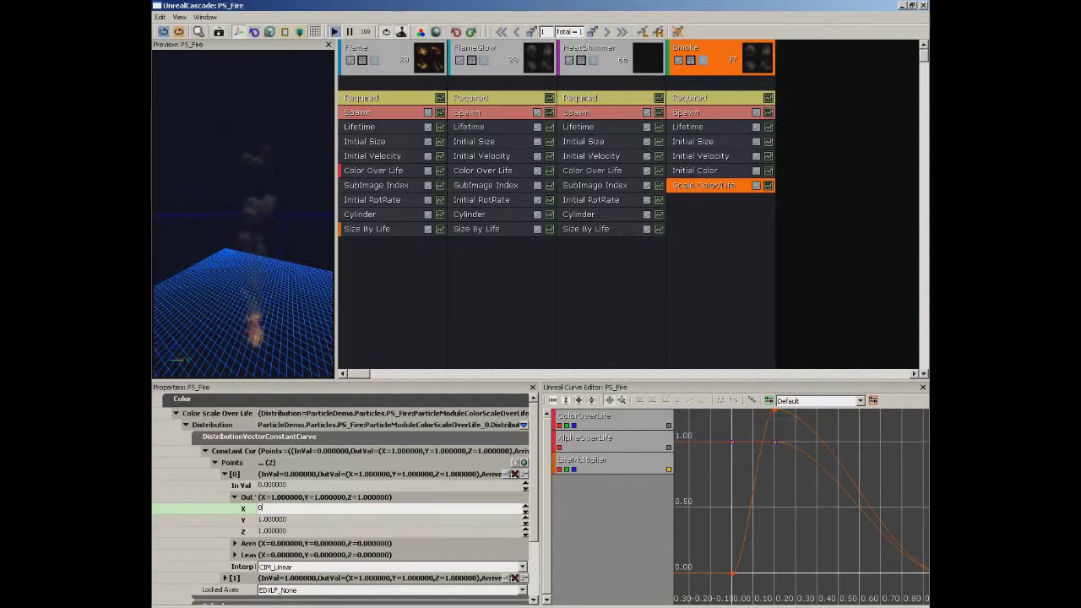
text(1)
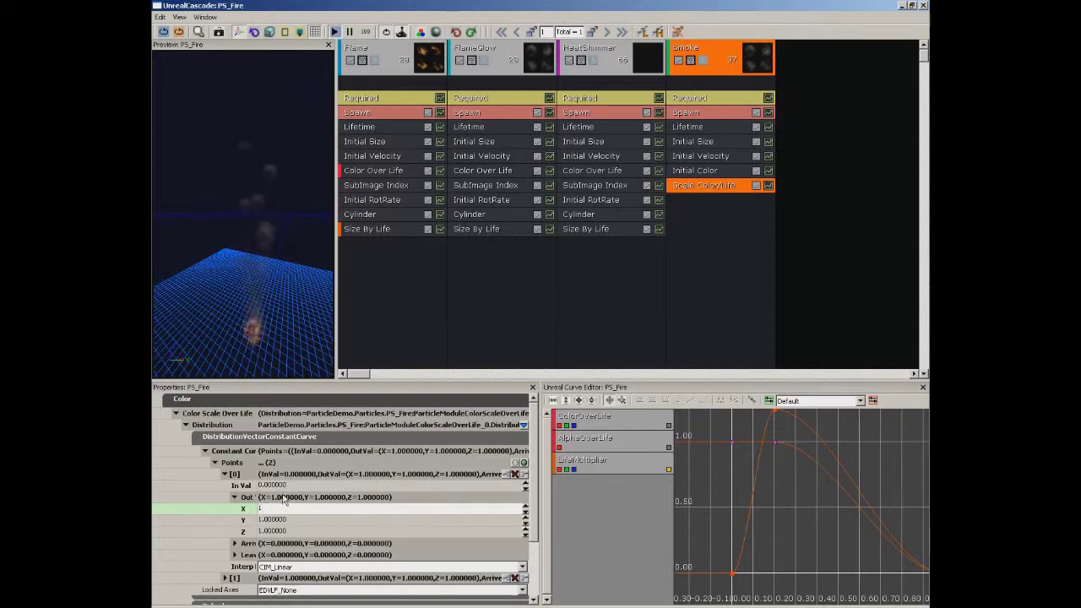
Set the second Color Scale Over Life curve point's Out Val to 0 for X, Y and Z.
click(225, 474)
click(226, 487)
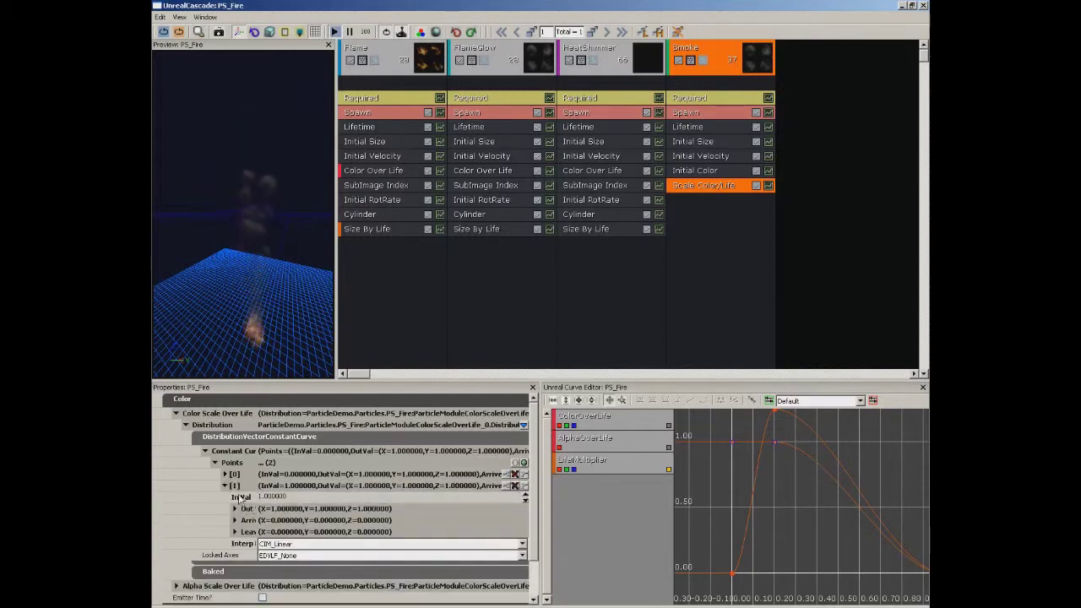
click(277, 498)
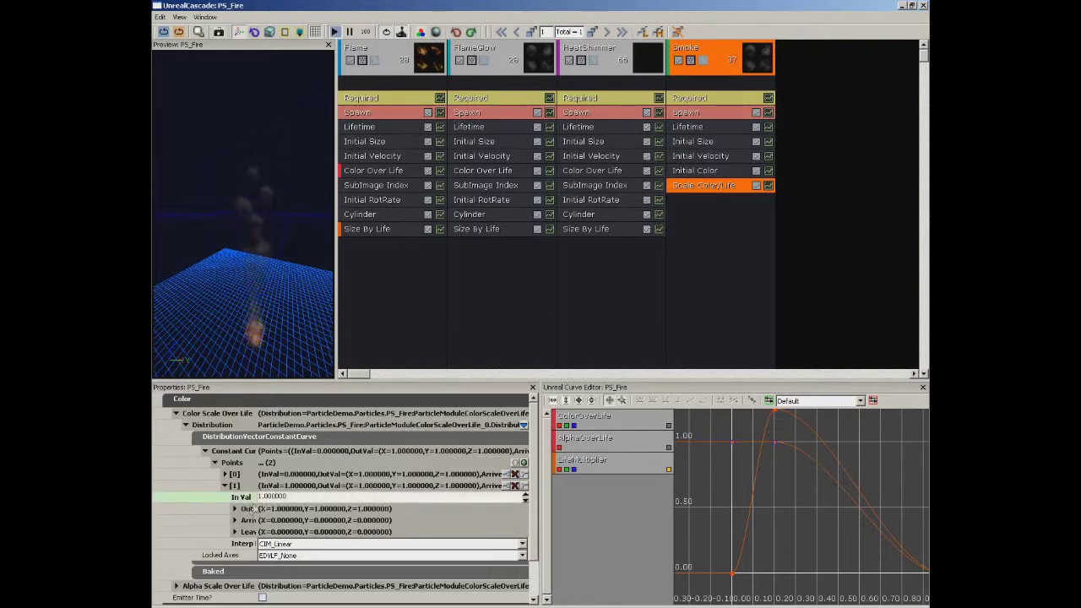
click(235, 509)
click(265, 521)
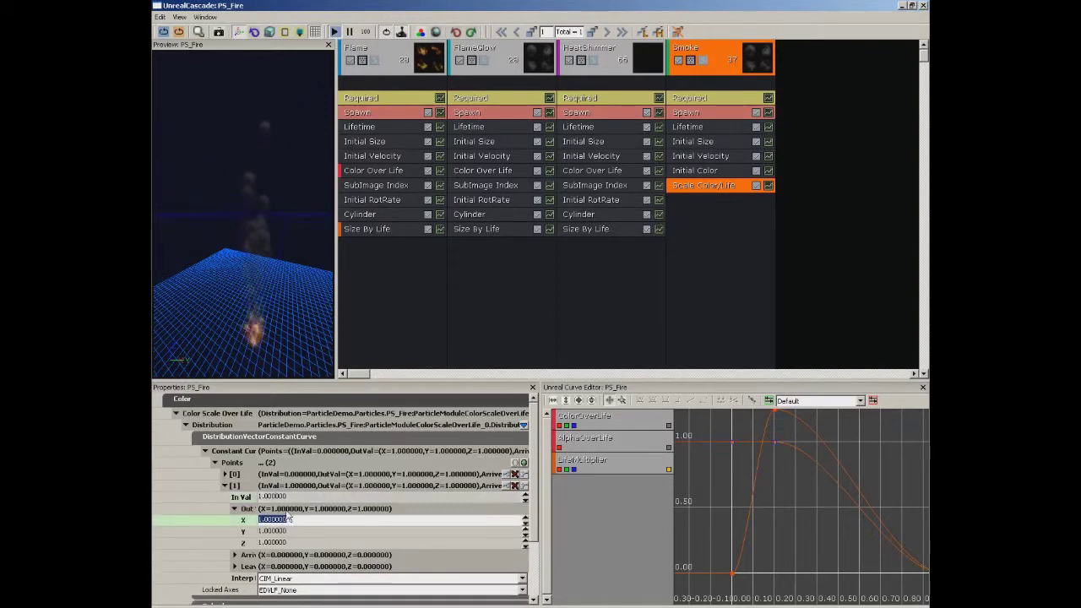
text(0)
key(Tab)
text(0)
key(Tab)
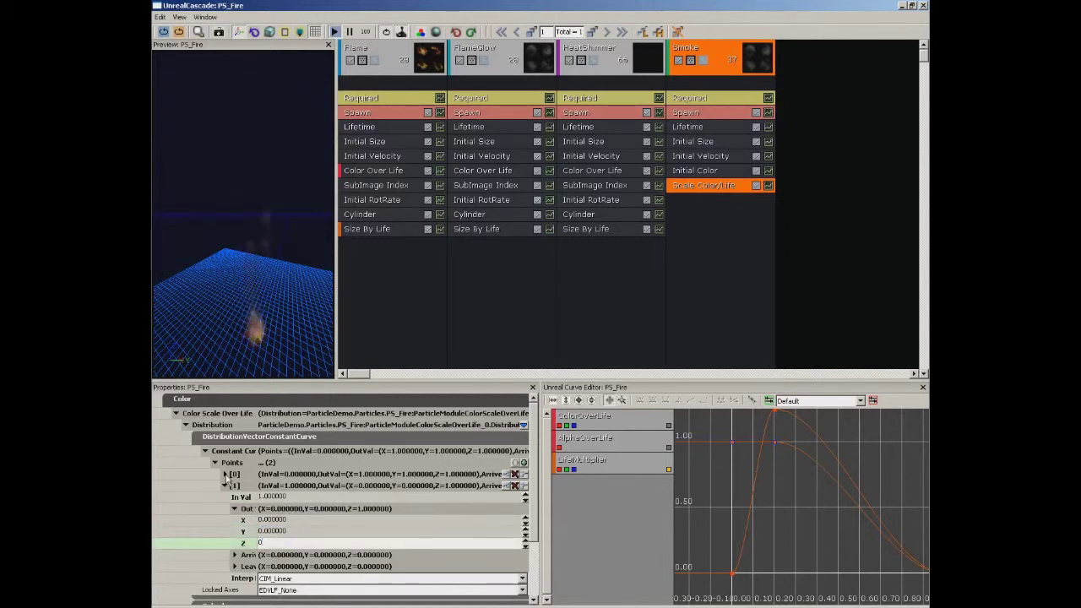
drag(212, 323, 259, 234)
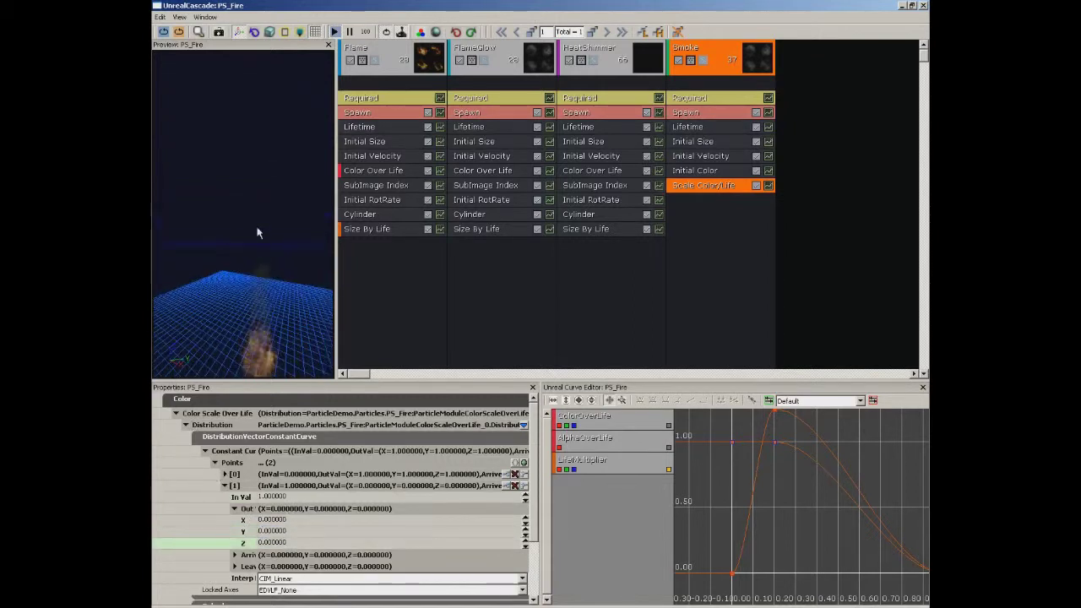
drag(282, 293, 285, 297)
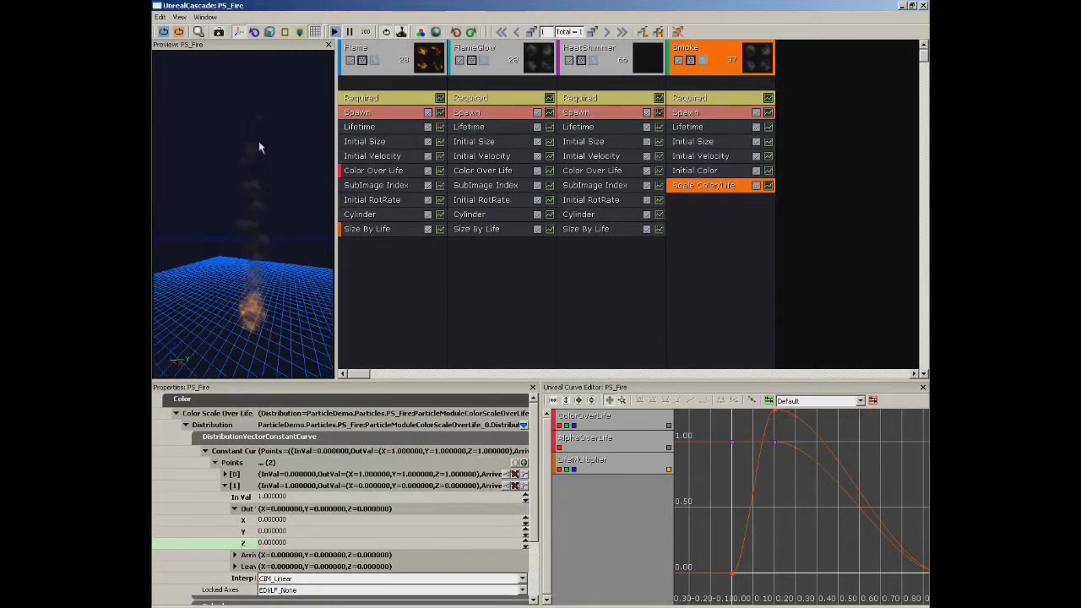
drag(277, 202, 278, 207)
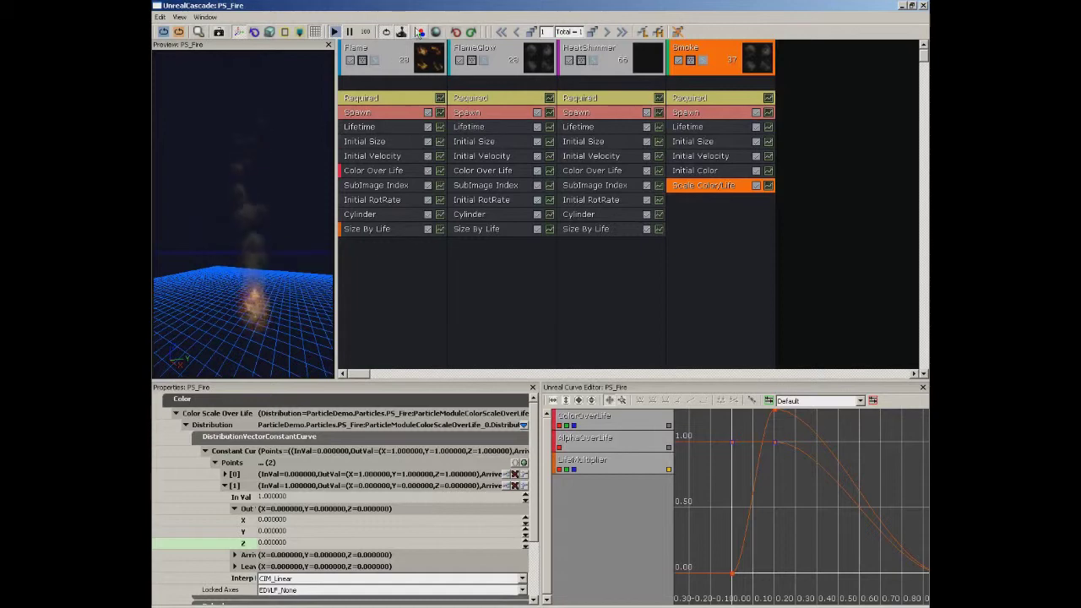
Lighten the preview background to a pale blue-grey to check the smoke against it.
click(353, 88)
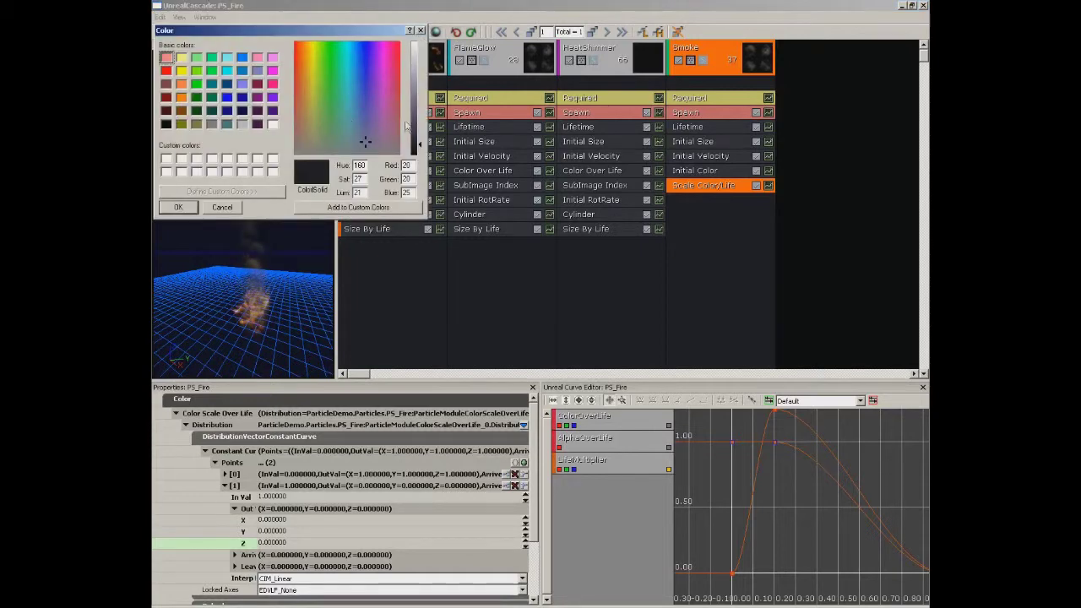
drag(420, 106, 420, 94)
click(178, 208)
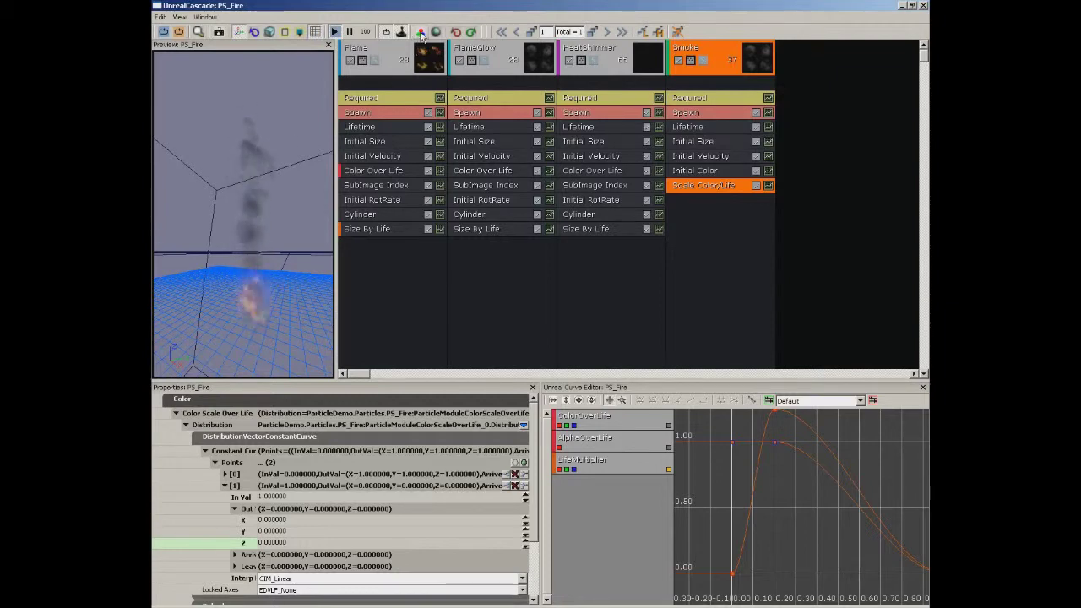
Set the preview background color to black with Red, Green and Blue at 0.
click(419, 39)
drag(418, 102, 418, 159)
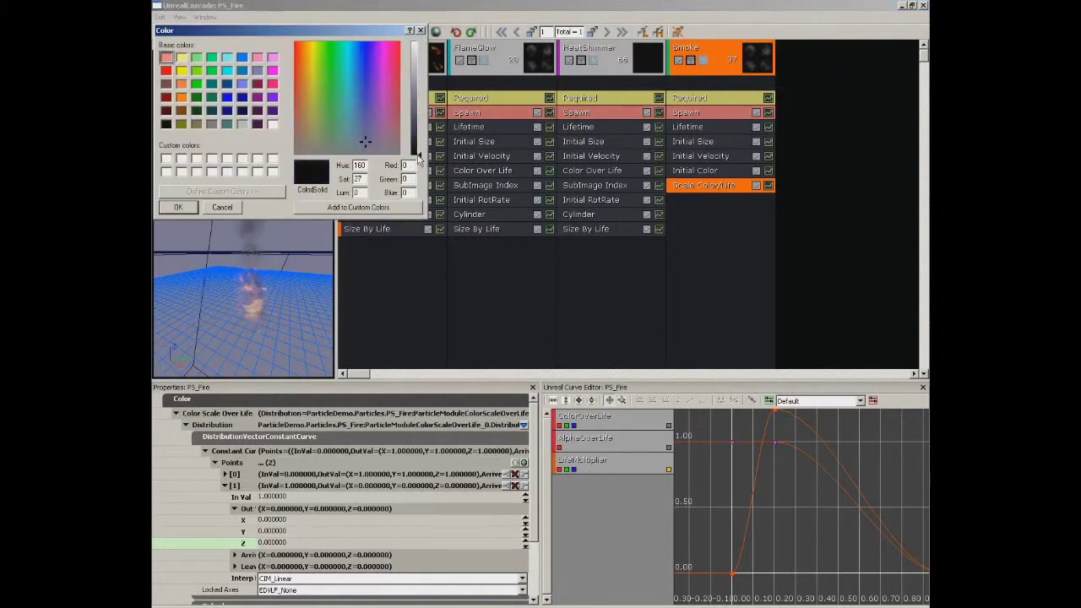
click(187, 207)
drag(224, 205, 209, 261)
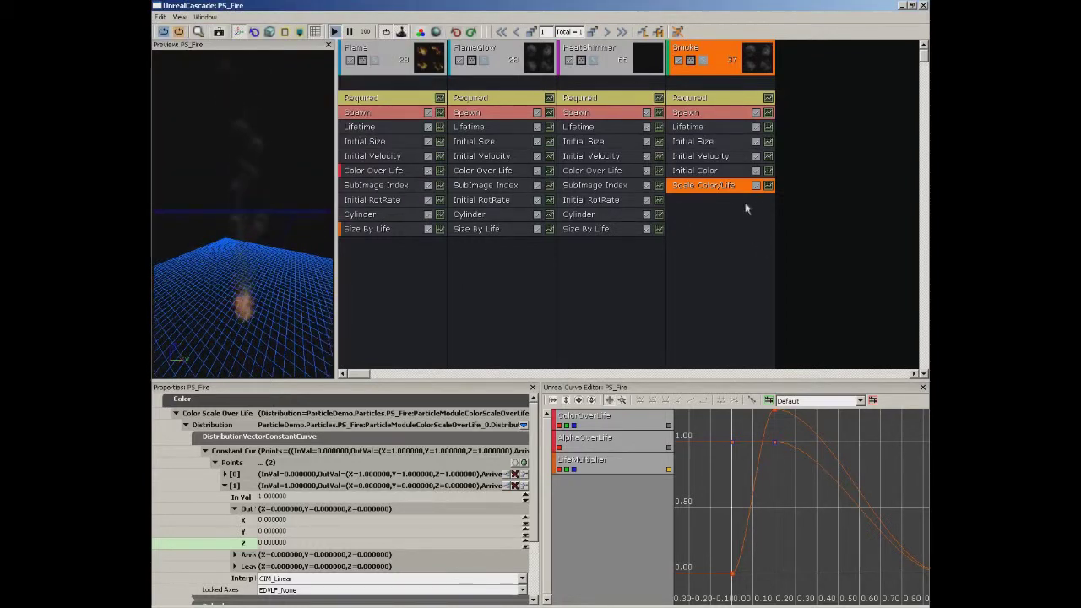
Change the Smoke emitter's Alpha Scale Over Life distribution to DistributionFloatConstantCurve.
click(205, 451)
click(186, 425)
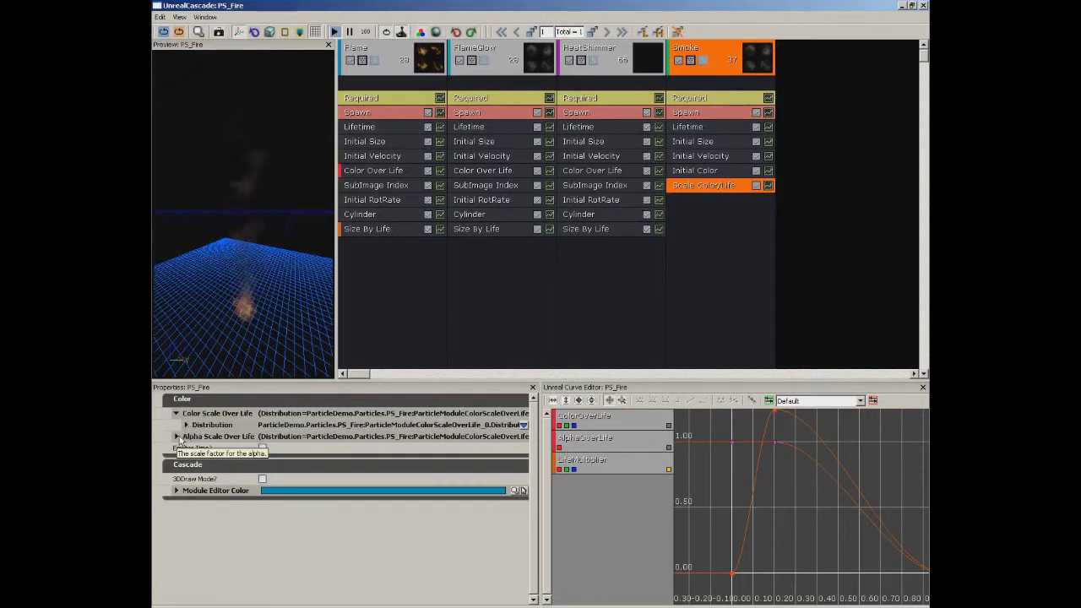
click(176, 436)
click(186, 448)
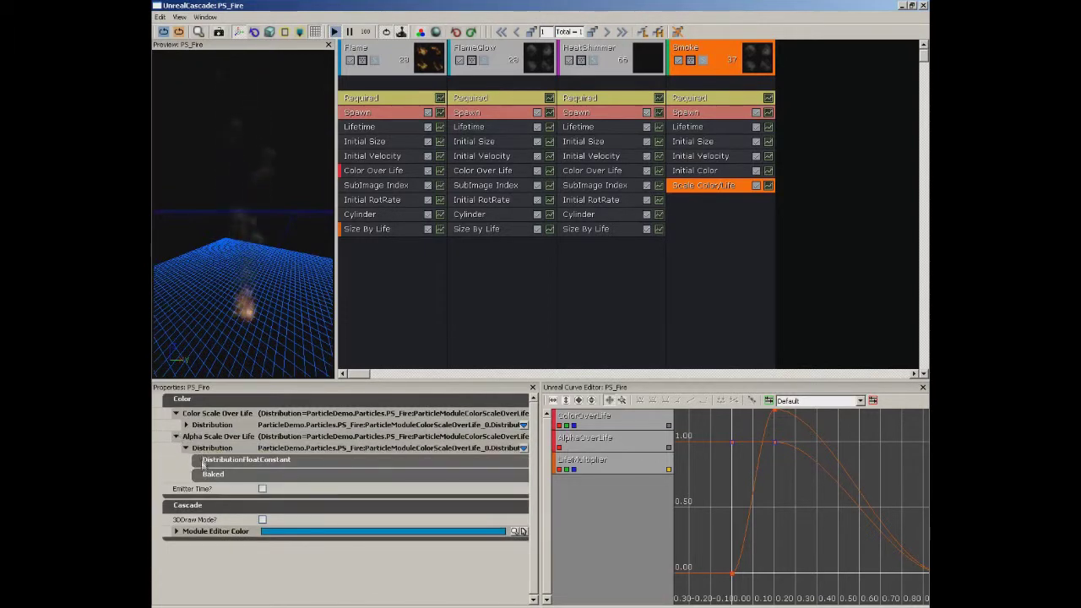
click(263, 462)
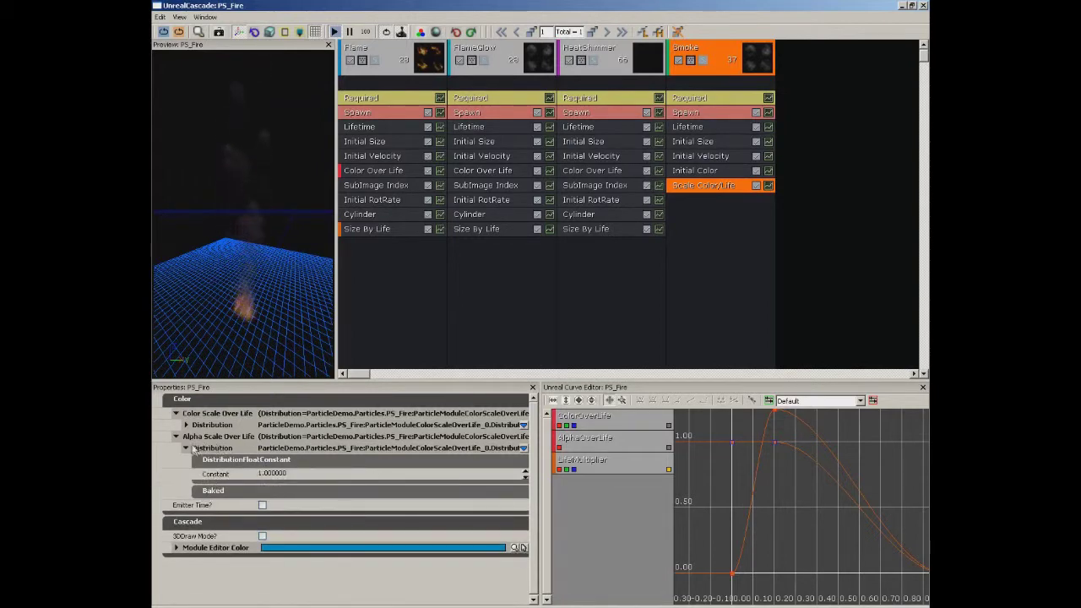
click(524, 449)
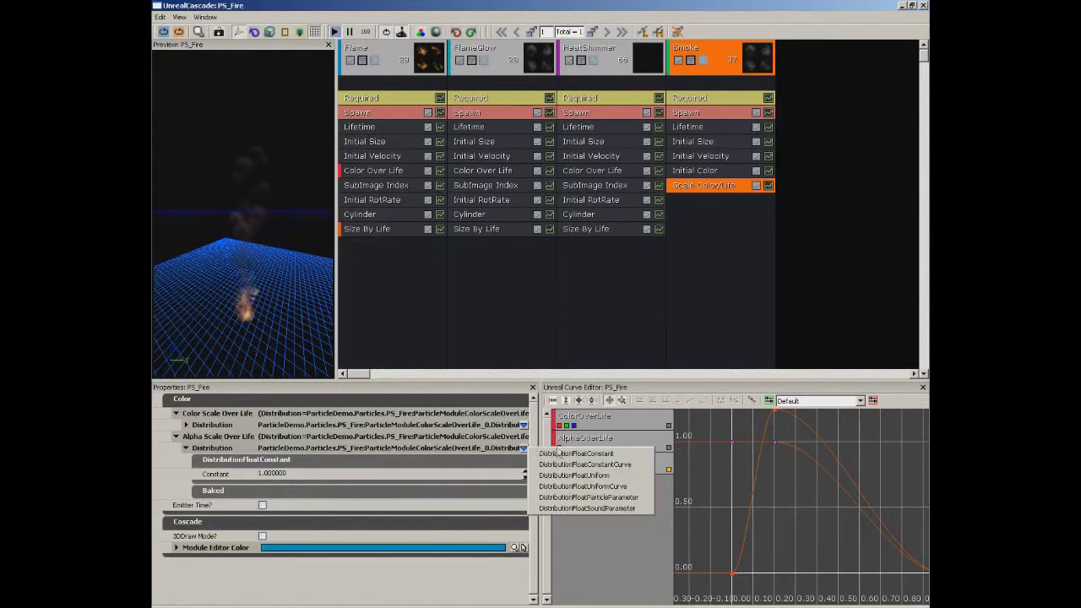
click(579, 464)
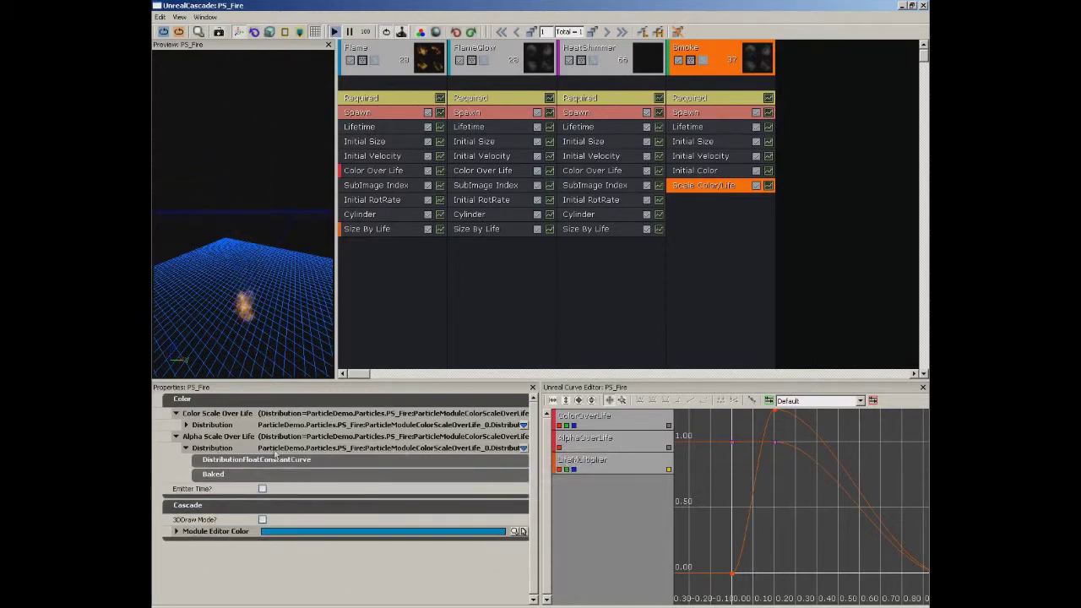
Add two points to the Alpha Scale Over Life constant curve.
click(211, 461)
double_click(235, 475)
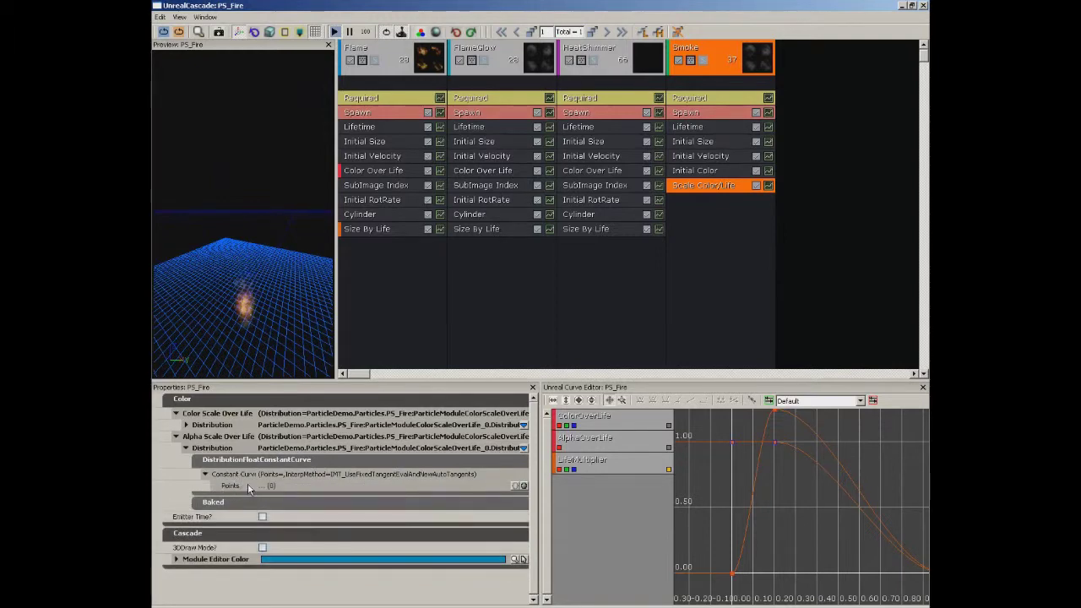
drag(251, 279, 254, 241)
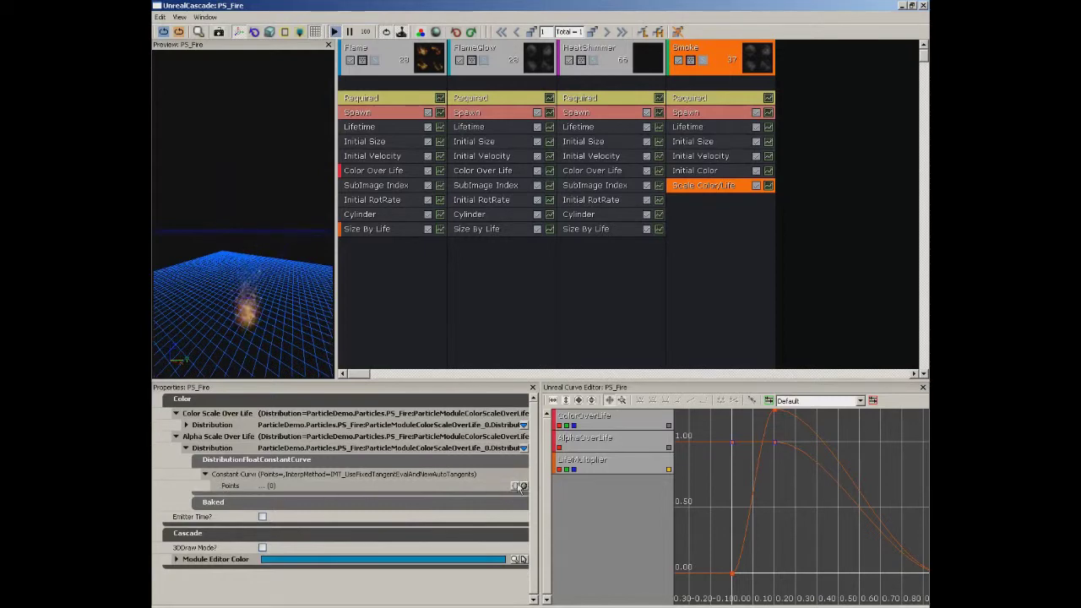
click(523, 487)
click(523, 486)
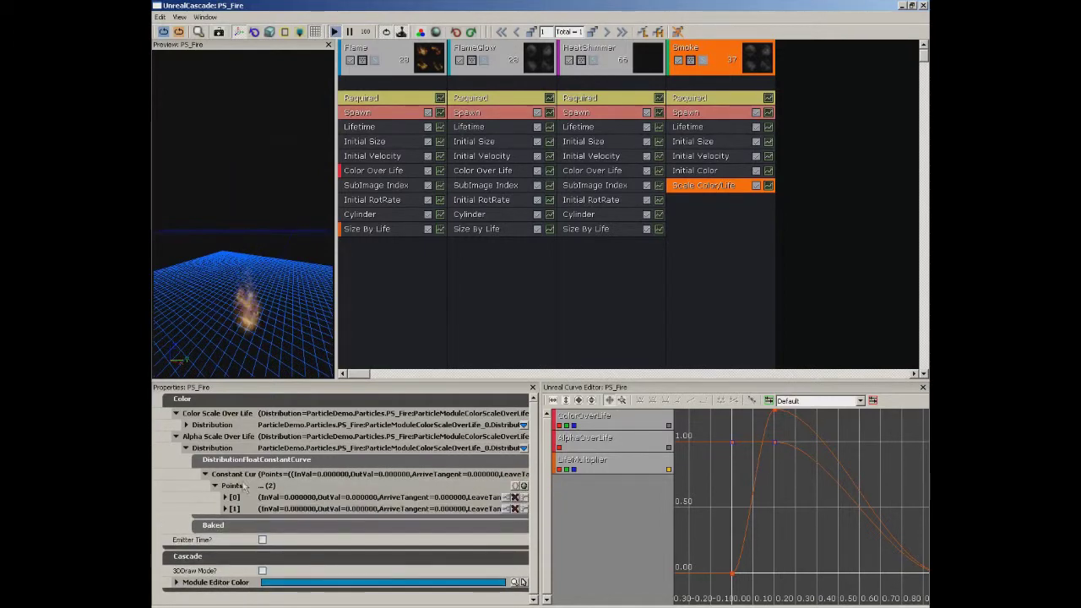
Set the first Alpha Scale Over Life curve point's Out Val to 1.
click(225, 497)
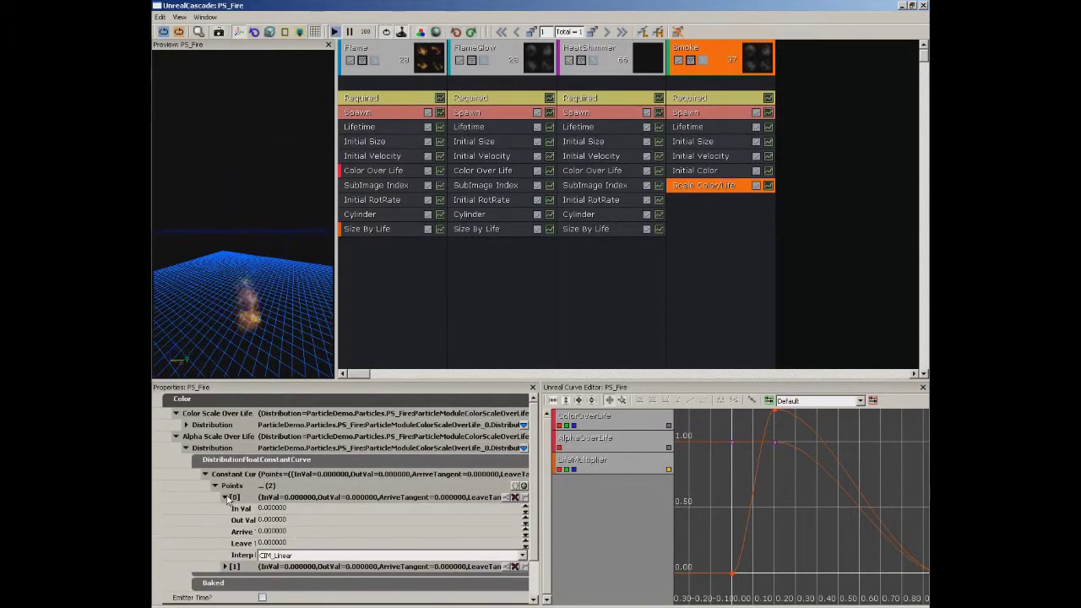
click(281, 521)
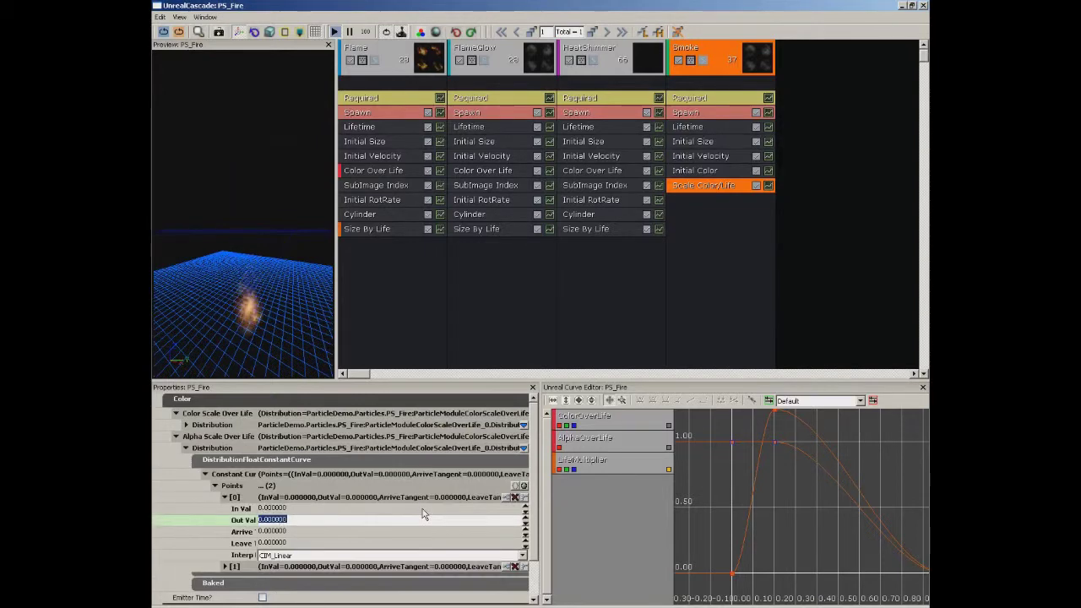
text(1)
key(Return)
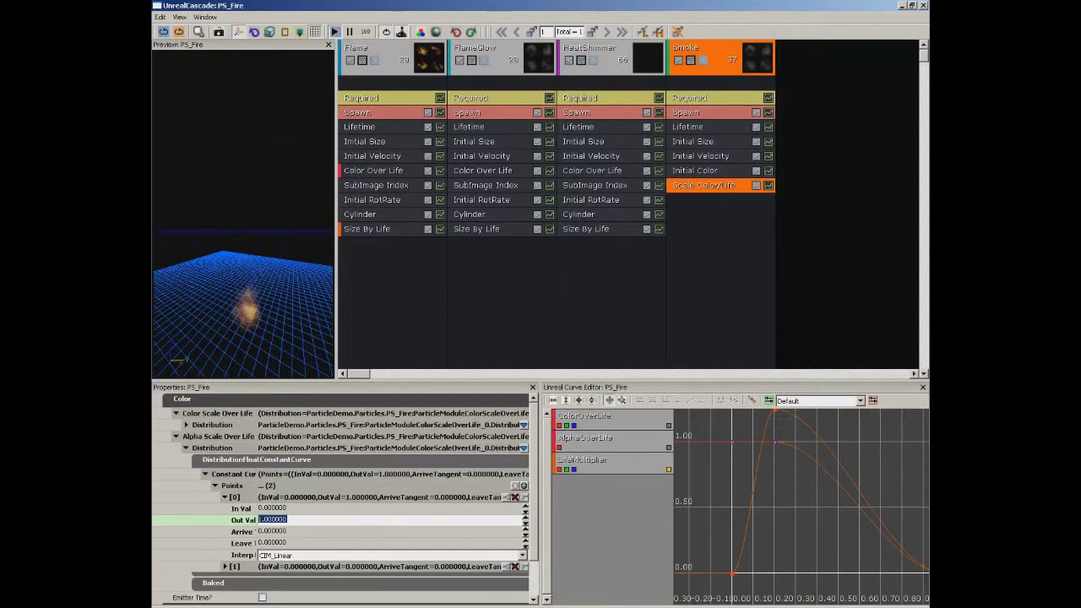
click(226, 497)
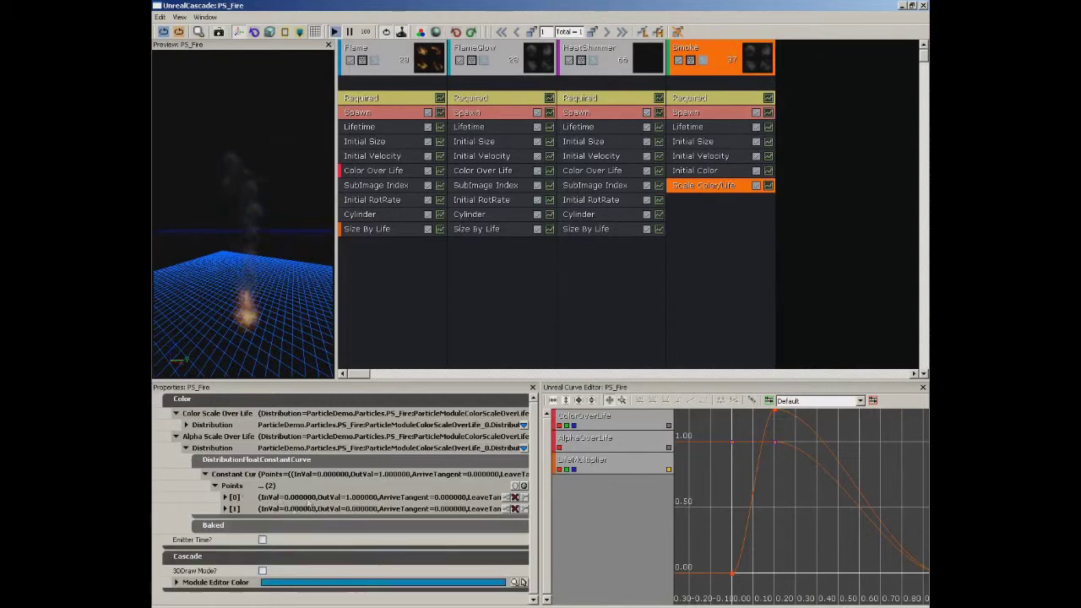
Set the second Alpha Scale Over Life curve point's In Val to 1 and check the smoke in the preview.
click(226, 510)
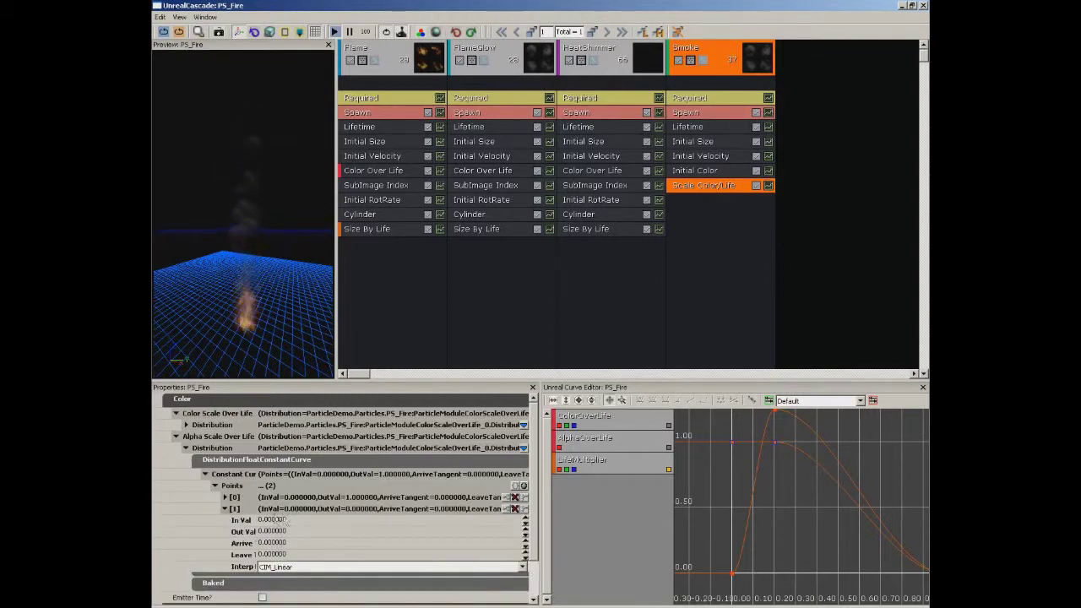
click(272, 519)
text(1)
key(Return)
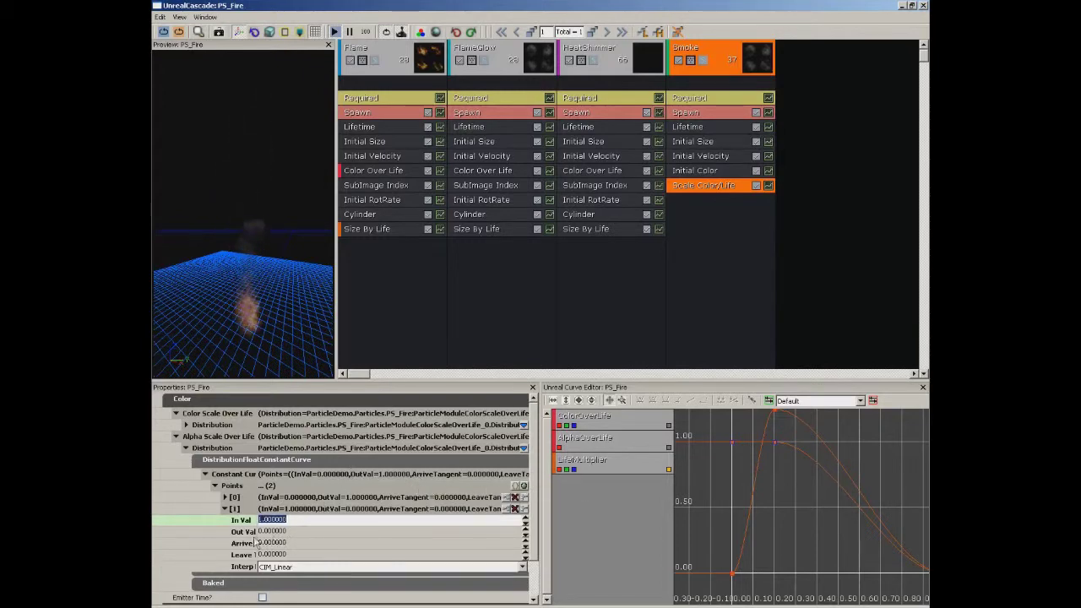
drag(279, 329, 276, 251)
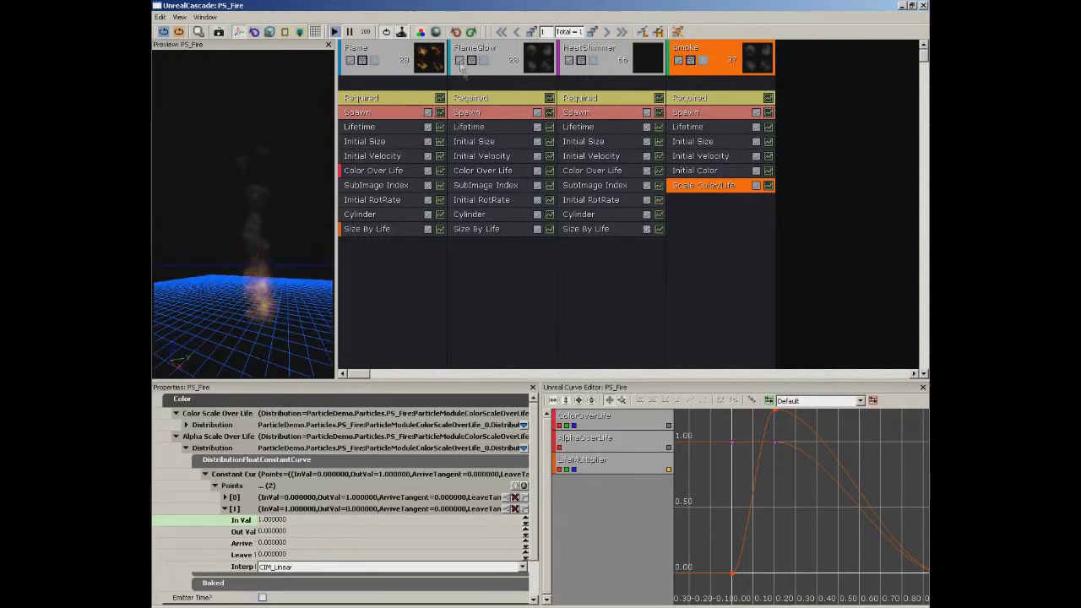
Check the smoke against a gray preview background with red, green and blue at 129, and set the background back to black.
click(421, 33)
click(412, 100)
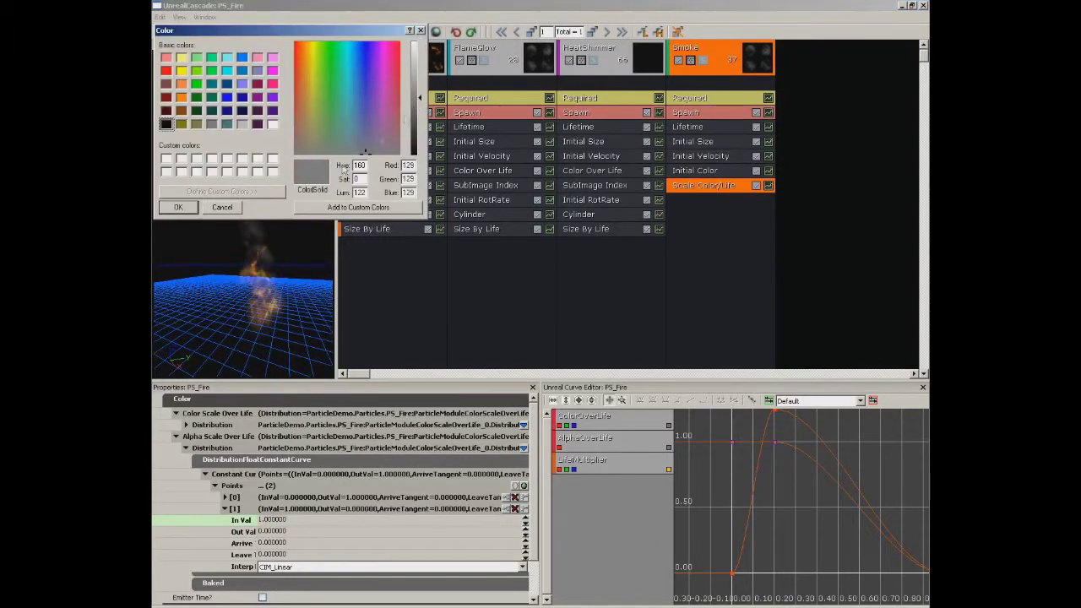
click(191, 209)
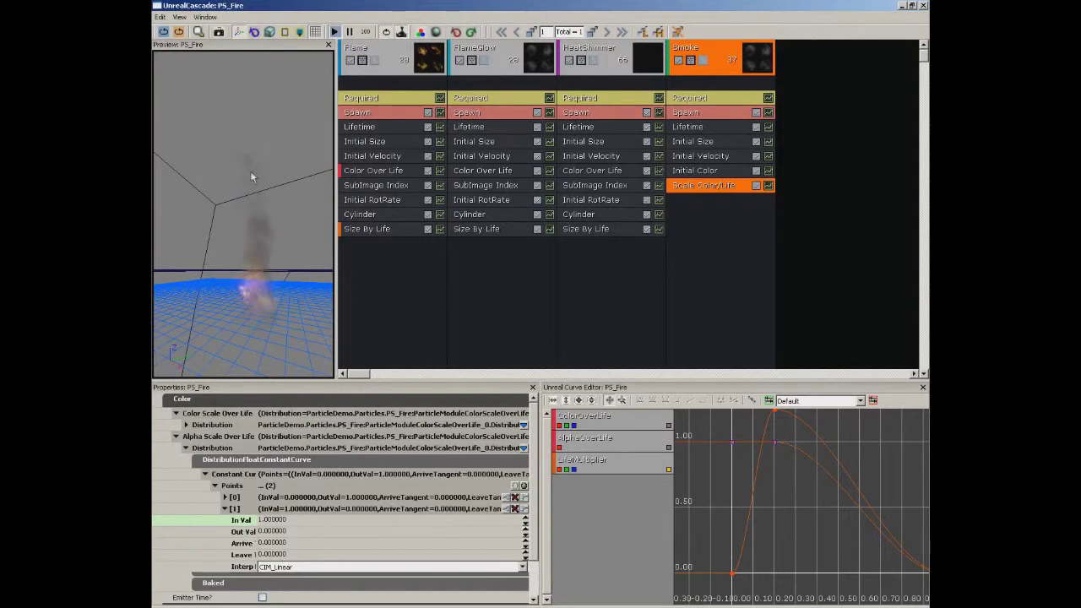
click(422, 32)
drag(420, 89, 420, 159)
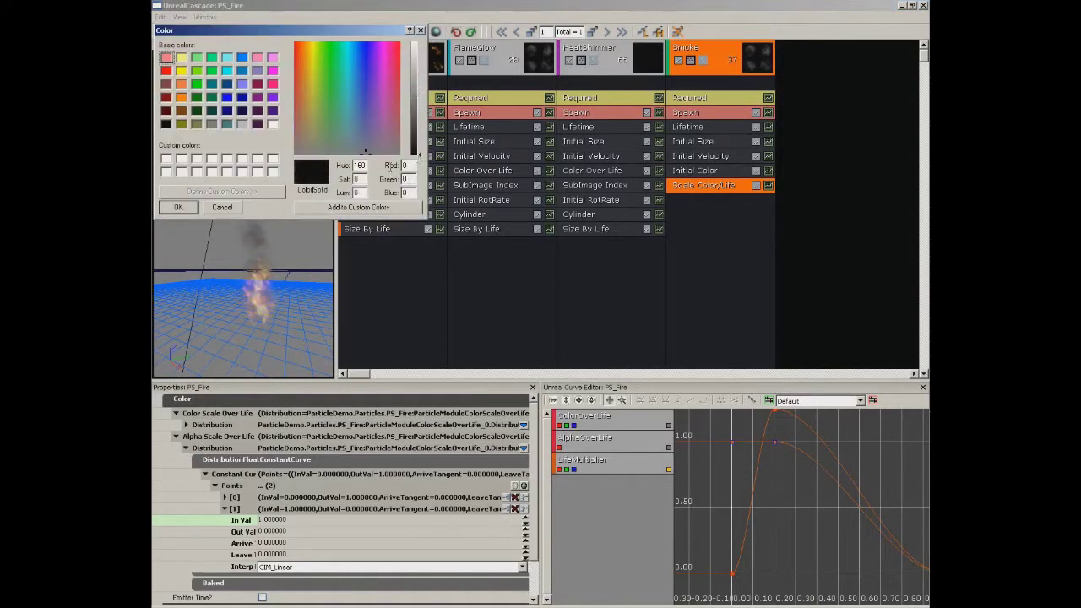
click(187, 209)
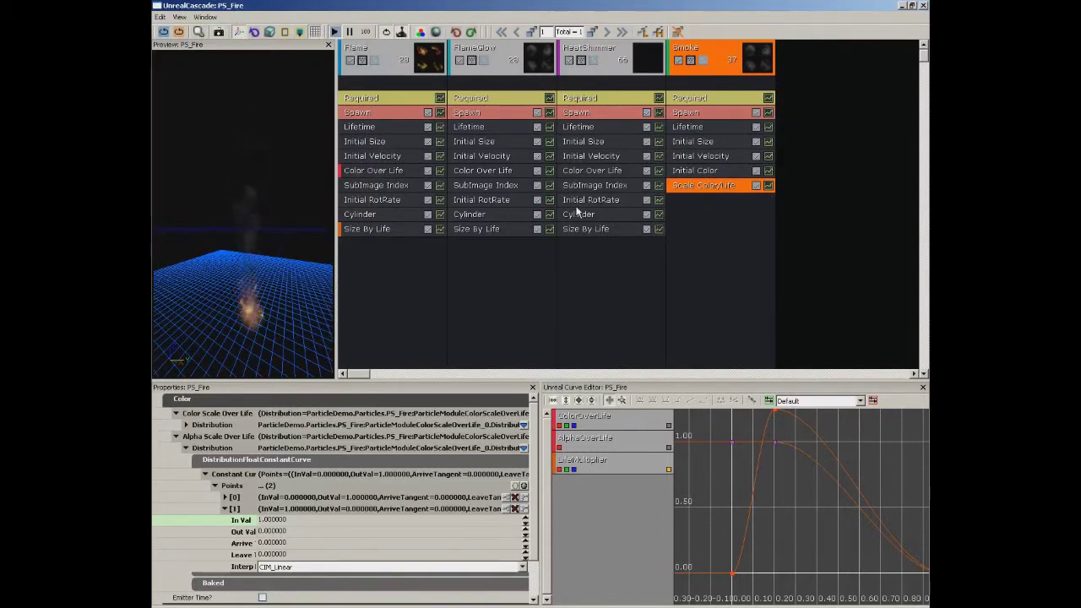
drag(283, 245, 271, 262)
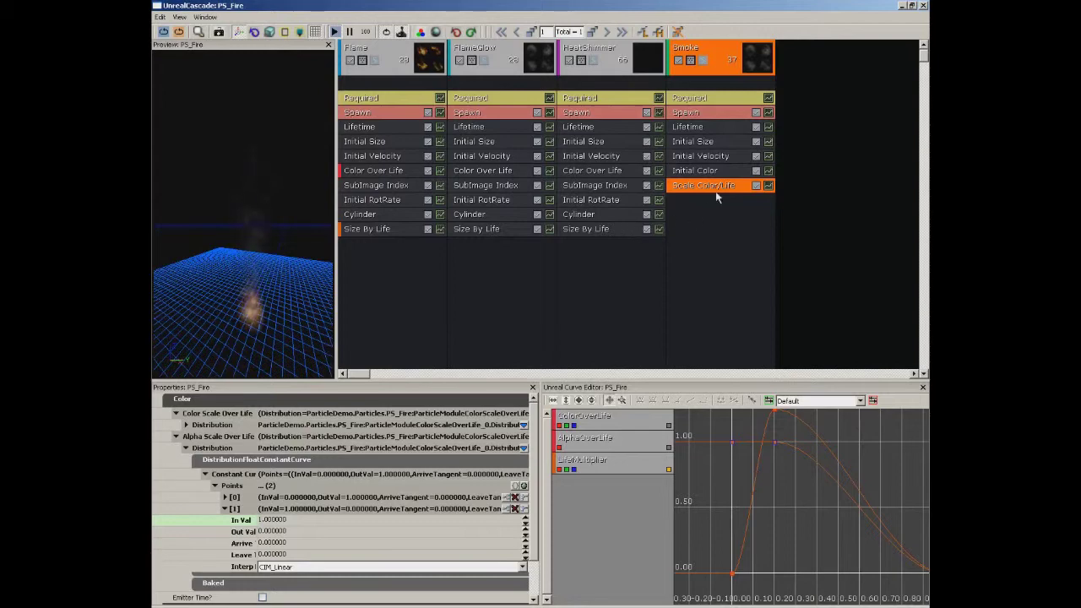
Add a Size By Life module to the Smoke emitter.
right_click(687, 196)
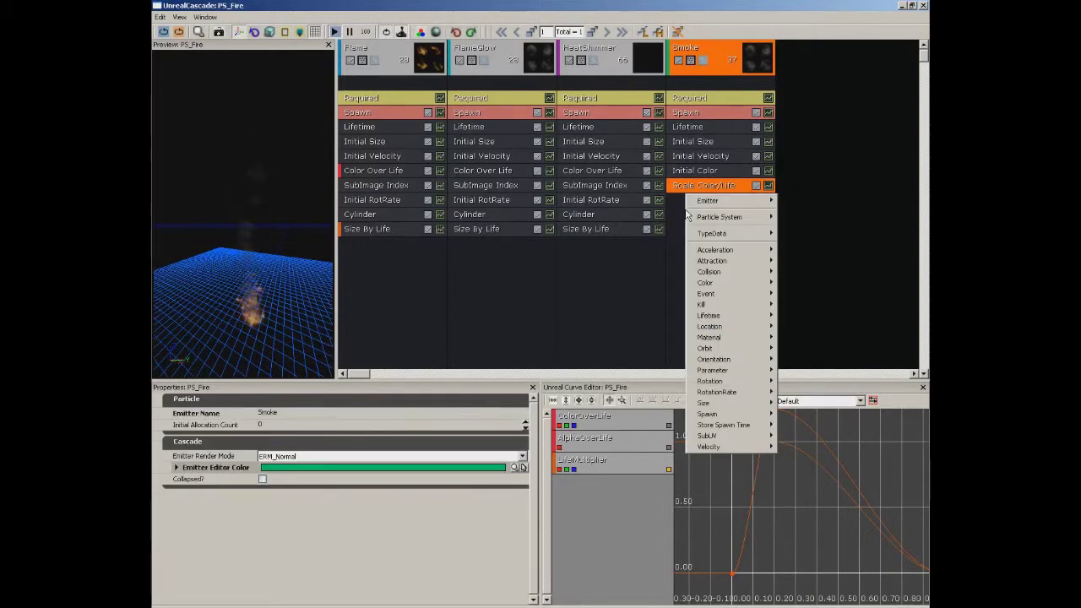
mouse_move(699, 406)
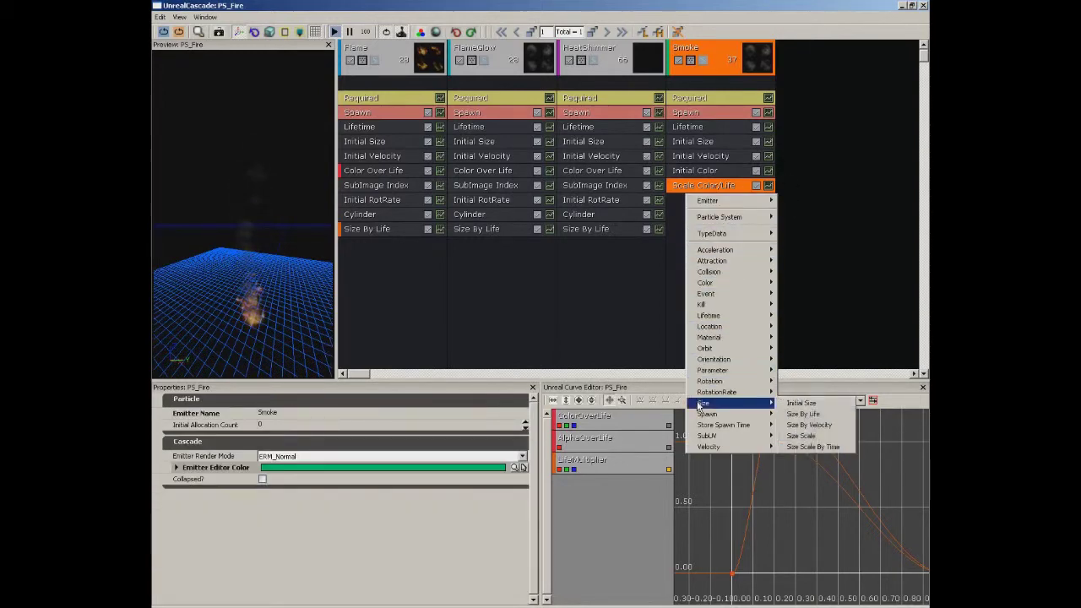
click(813, 414)
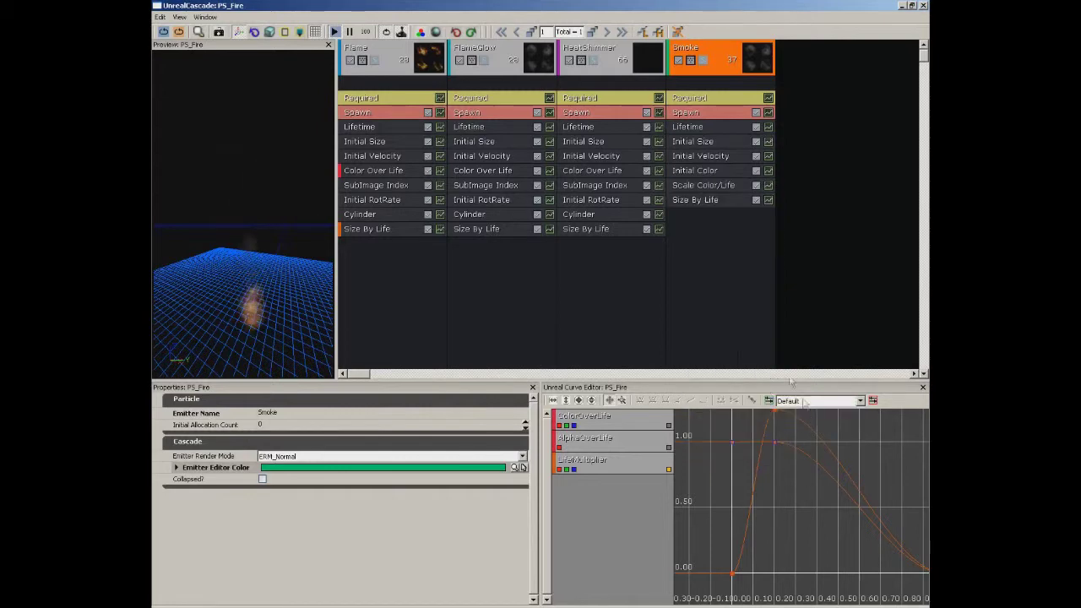
In the Smoke emitter's Size By Life module, set the first Life Multiplier curve point's Out Val X to 0.
click(686, 207)
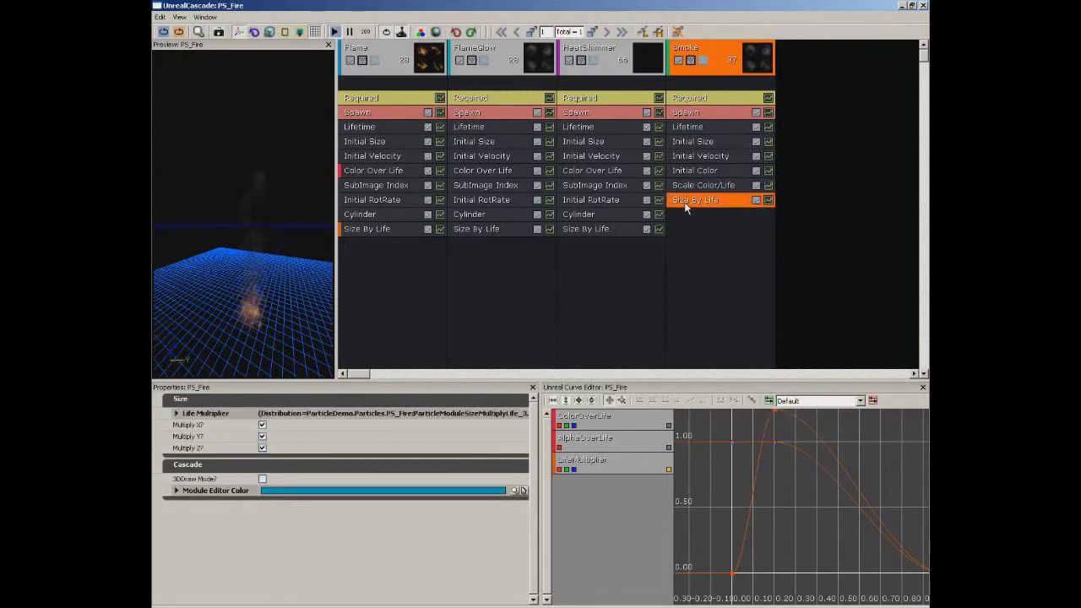
double_click(193, 414)
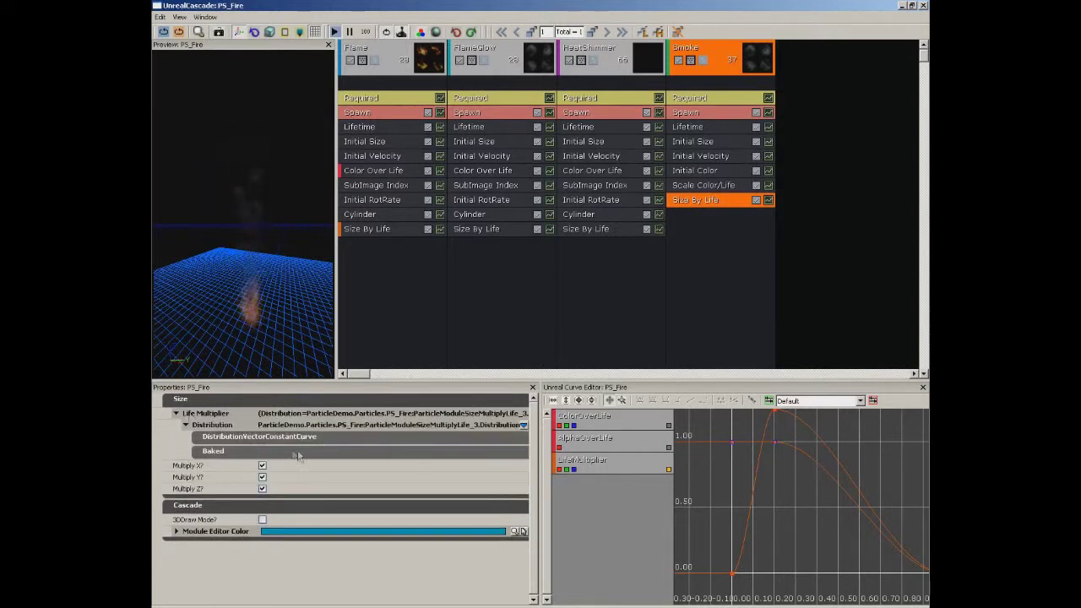
click(217, 440)
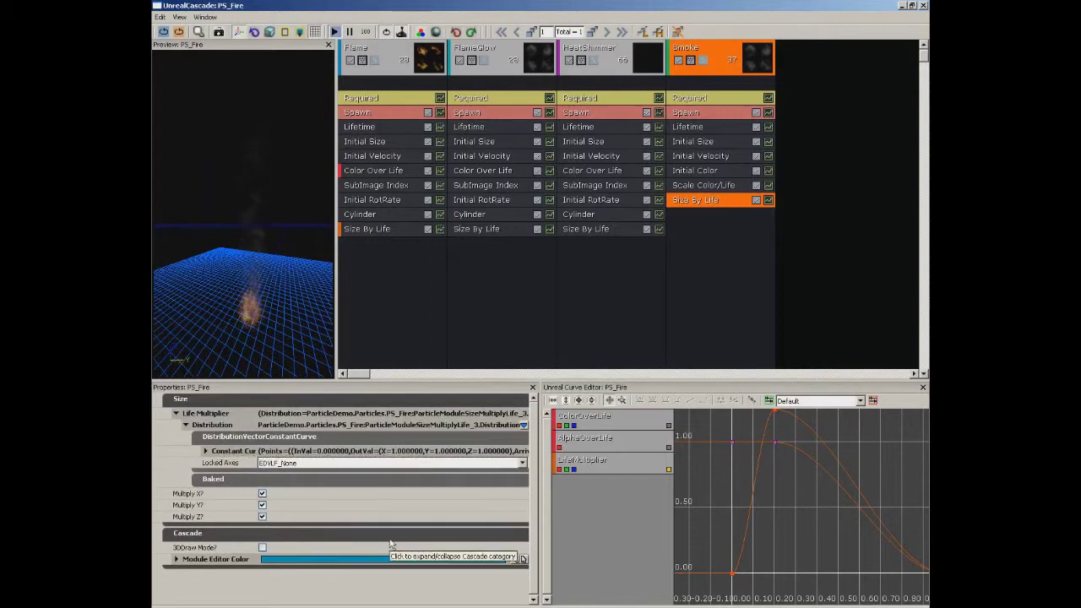
double_click(234, 452)
double_click(237, 466)
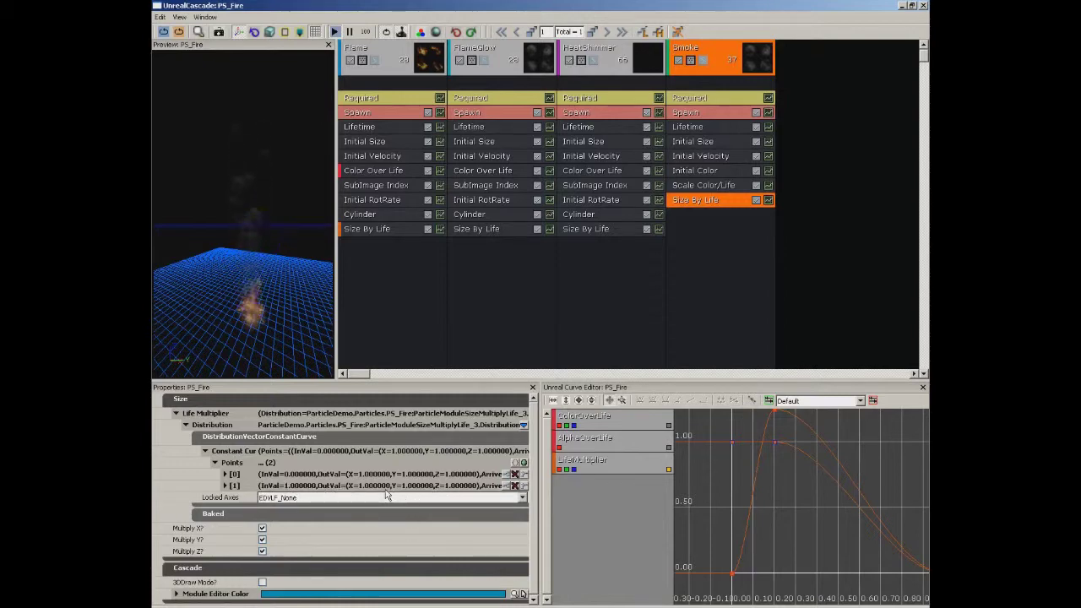
click(225, 487)
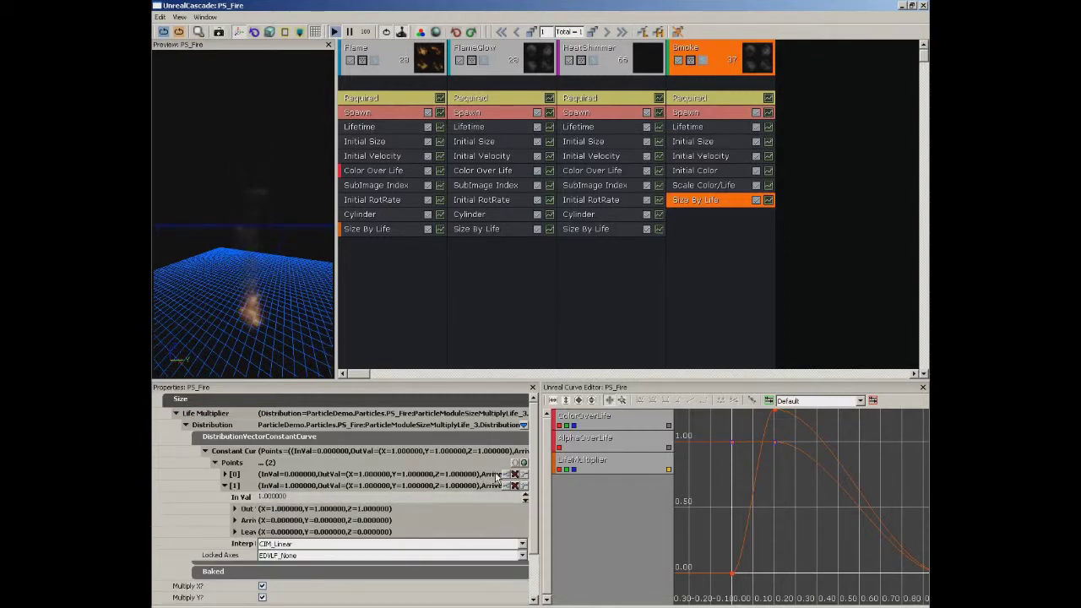
click(225, 474)
click(275, 486)
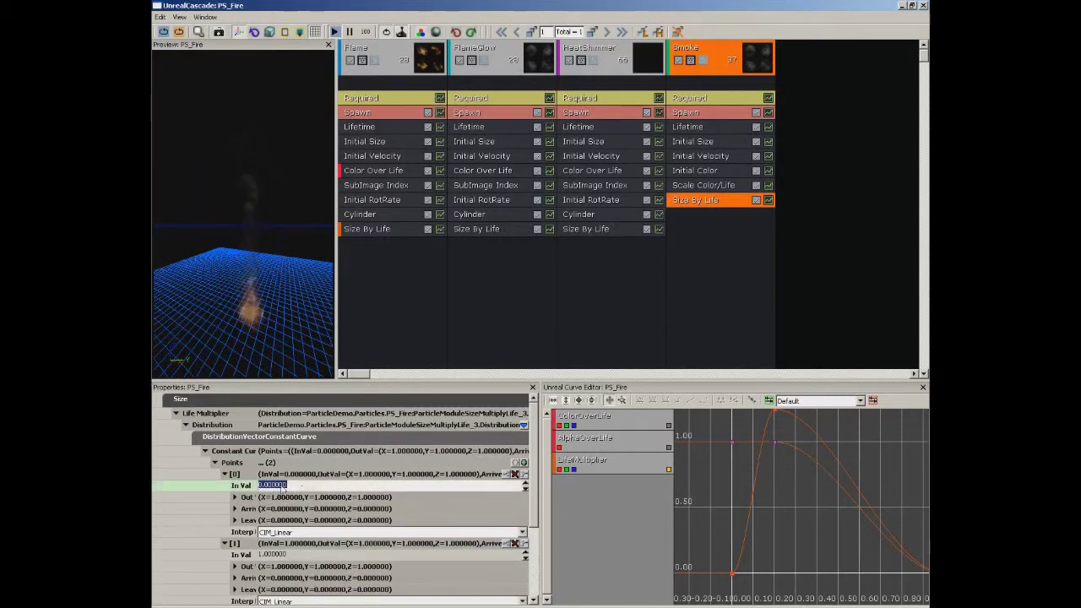
click(242, 498)
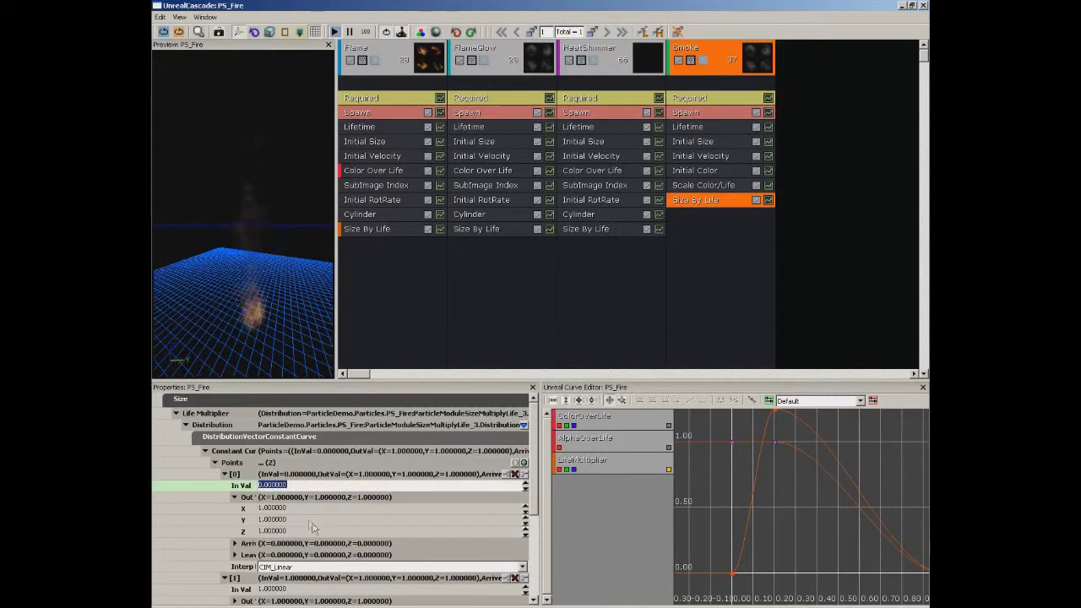
click(285, 509)
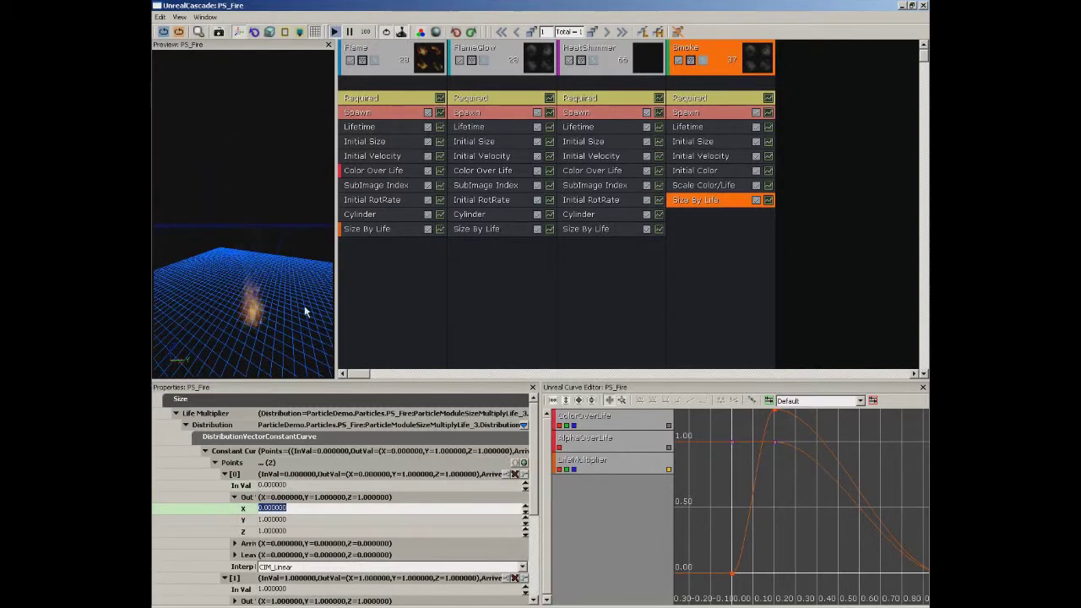
click(236, 497)
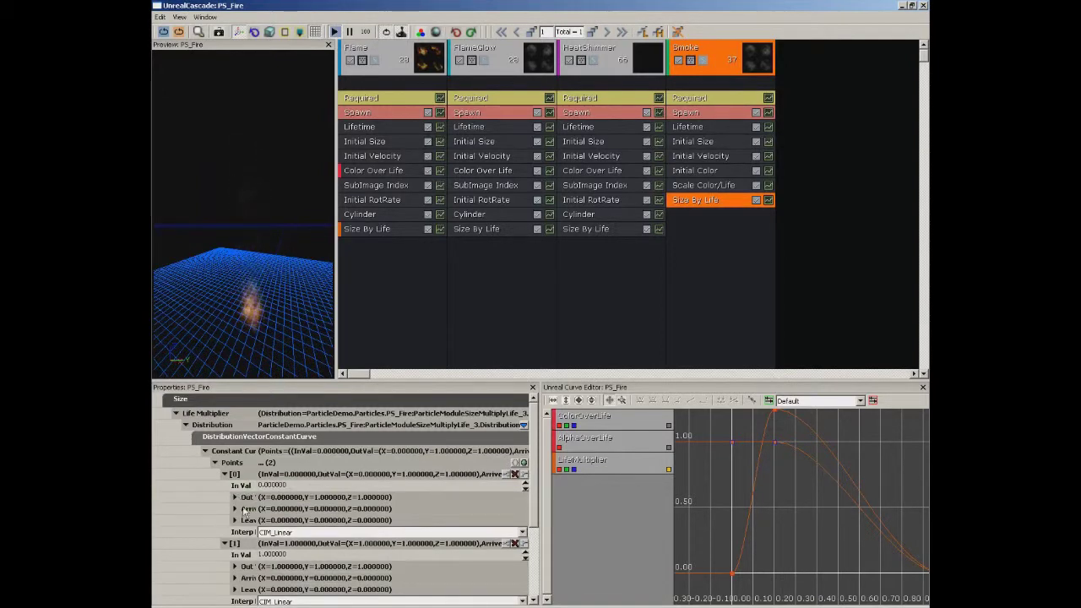
Set the second Life Multiplier point's In Val to 0.33 and Out Val X to 2.5, and check the smoke in the preview.
scroll(524, 516, down, 3)
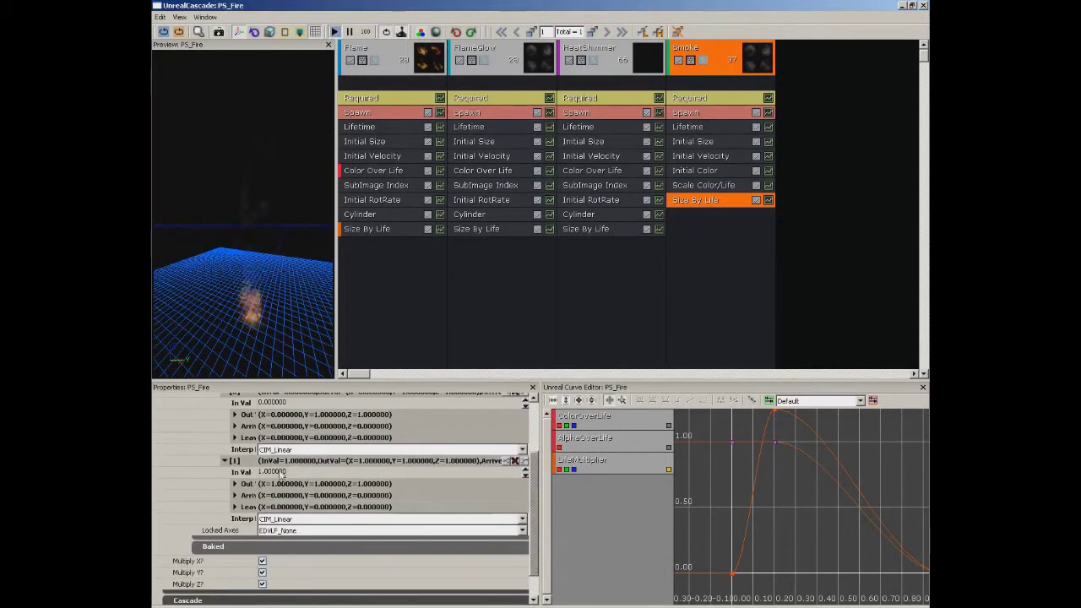
click(279, 472)
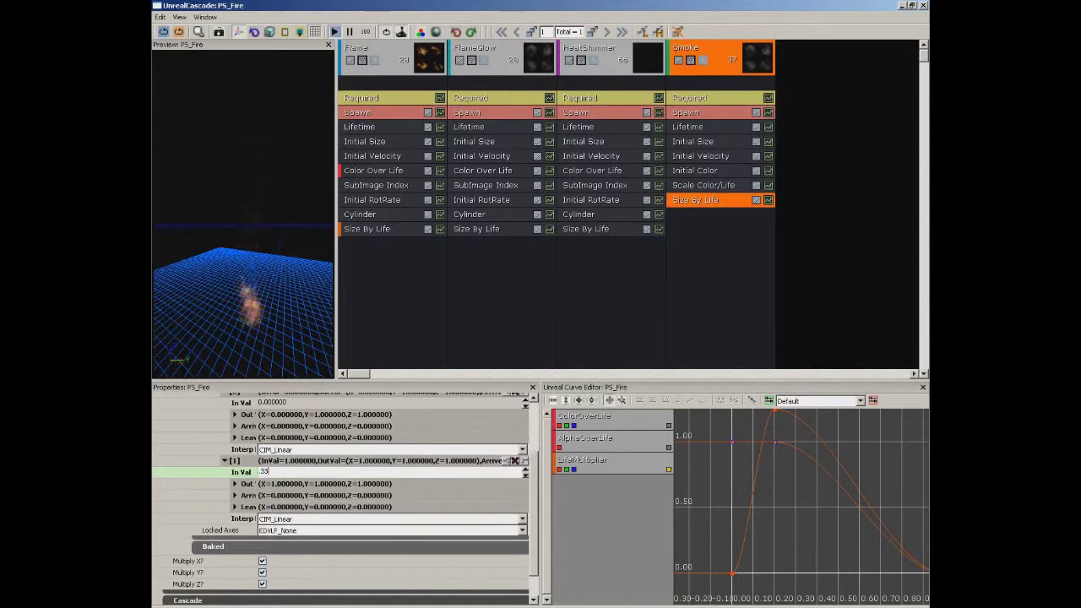
click(235, 484)
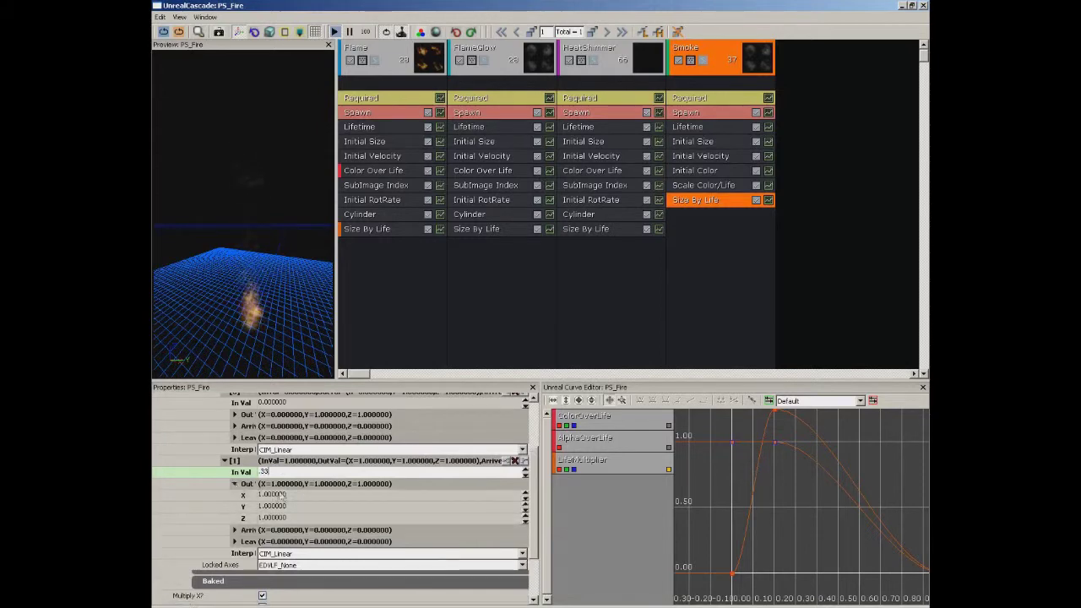
click(278, 494)
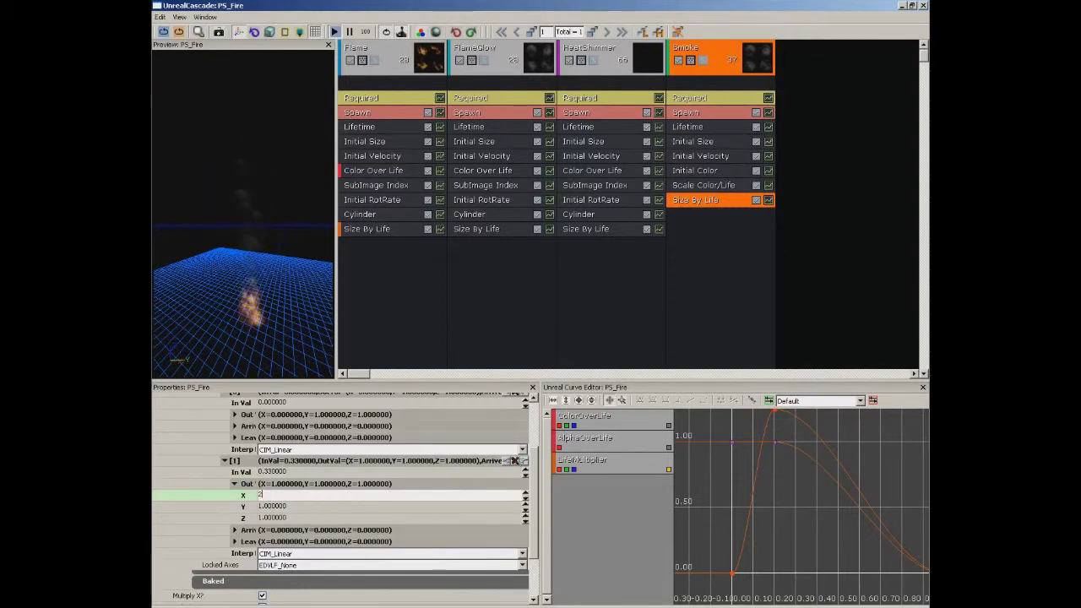
key(Return)
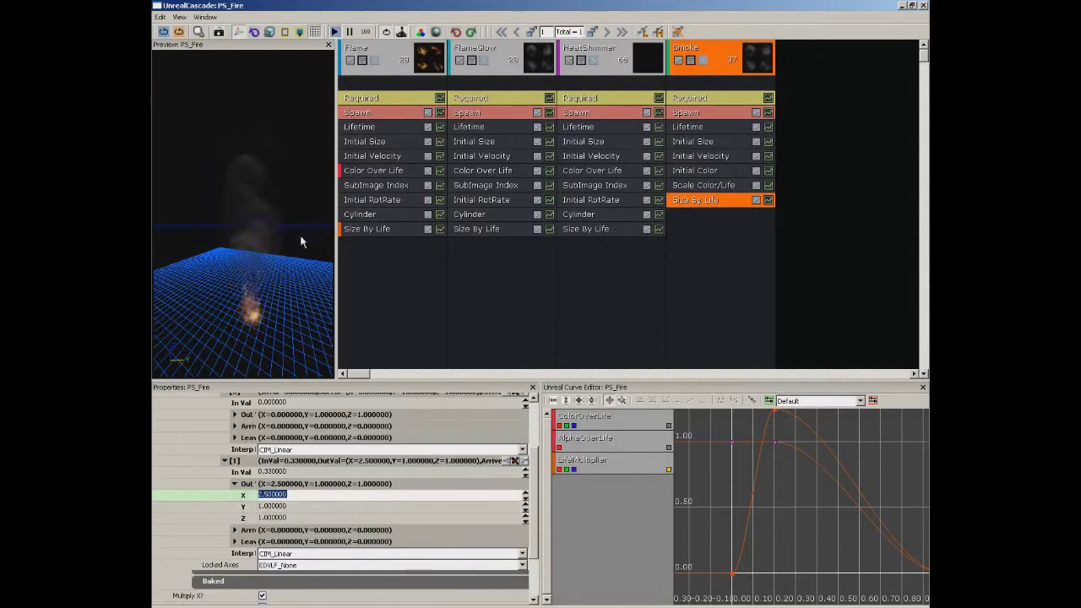
drag(297, 250, 262, 194)
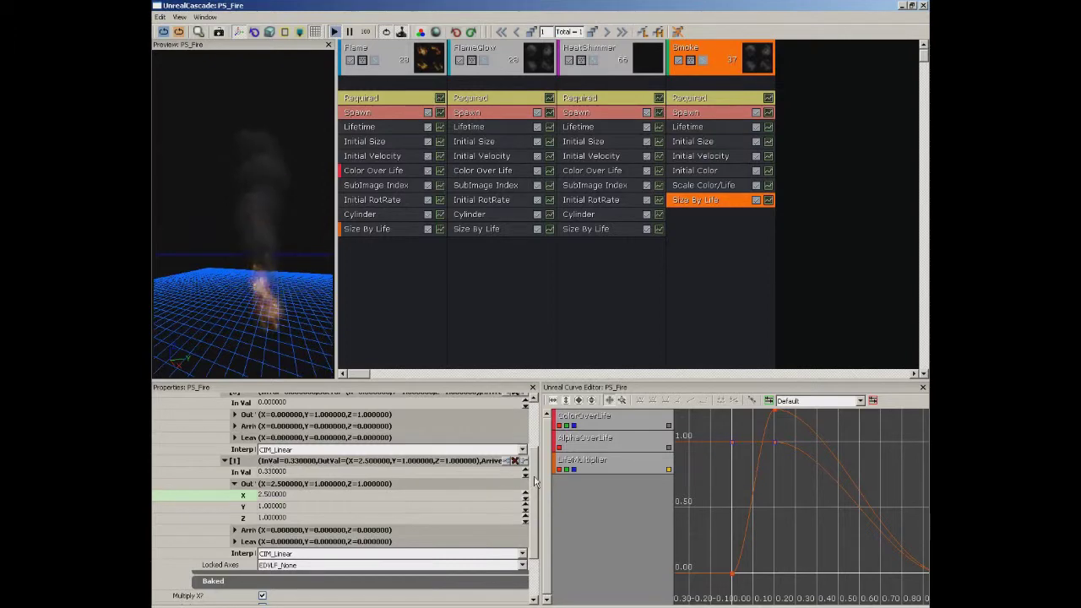
Add a third point to the Smoke emitter's Life Multiplier constant curve.
scroll(535, 480, up, 5)
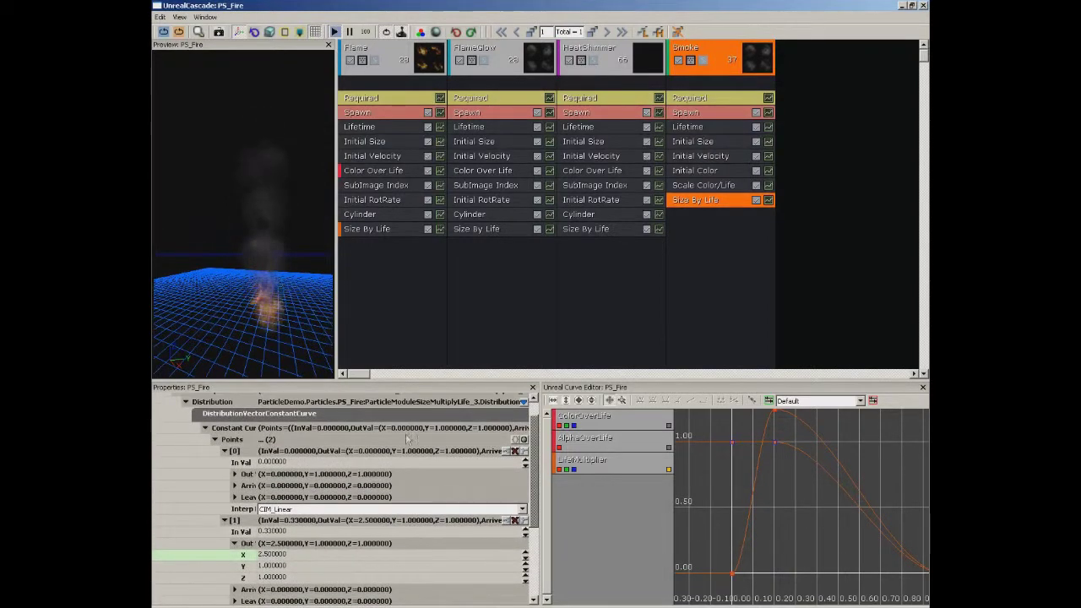
click(524, 440)
scroll(533, 494, down, 5)
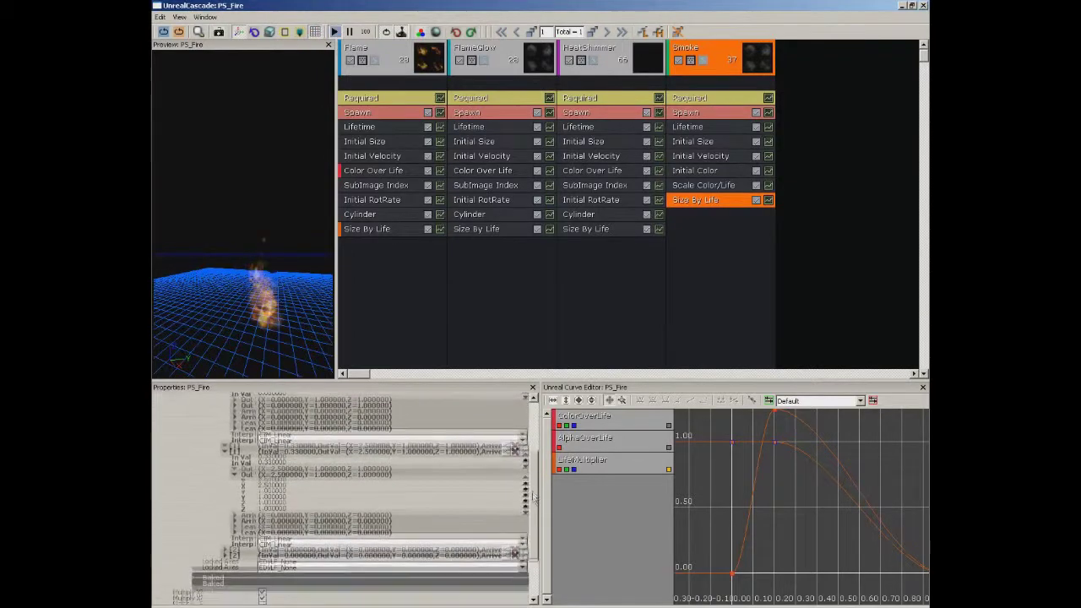
scroll(534, 494, down, 2)
Set the third Life Multiplier point's In Val to 1 and Out Val X to 8, and inspect the smoke in the preview.
click(226, 513)
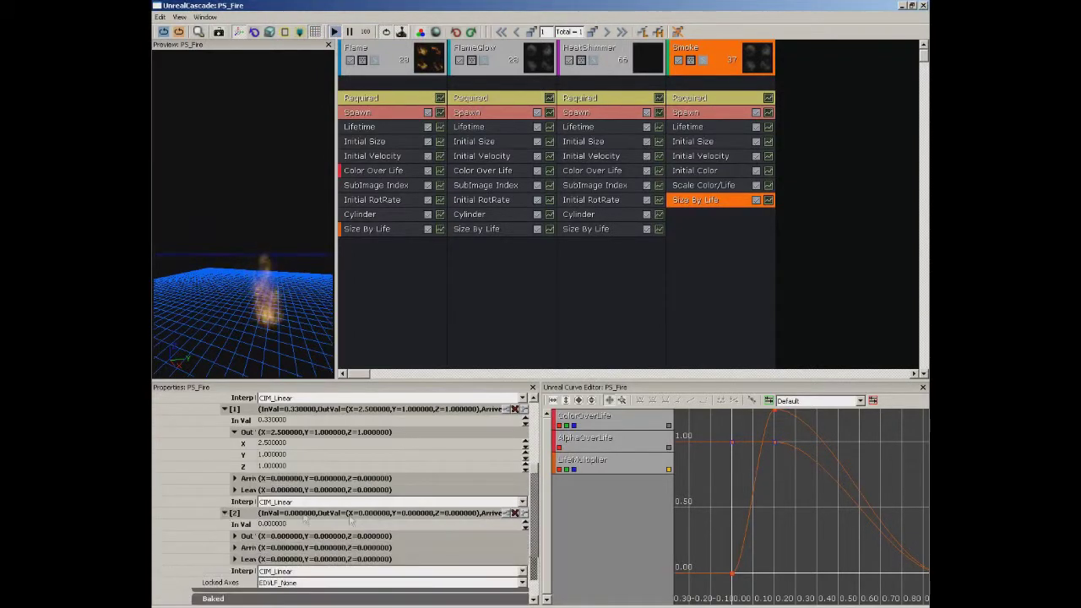
click(290, 525)
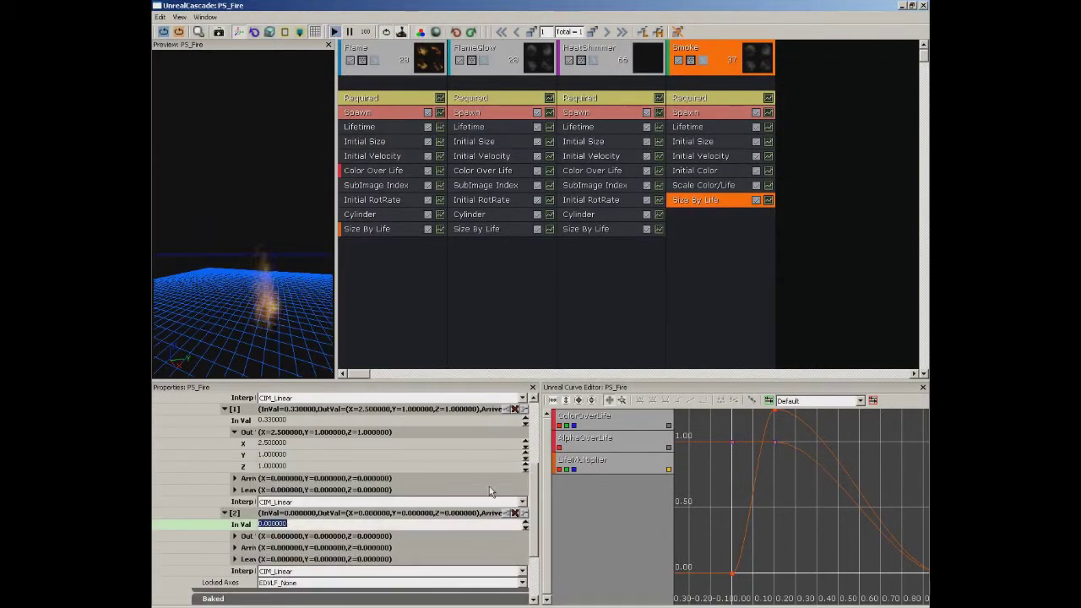
double_click(361, 536)
key(Tab)
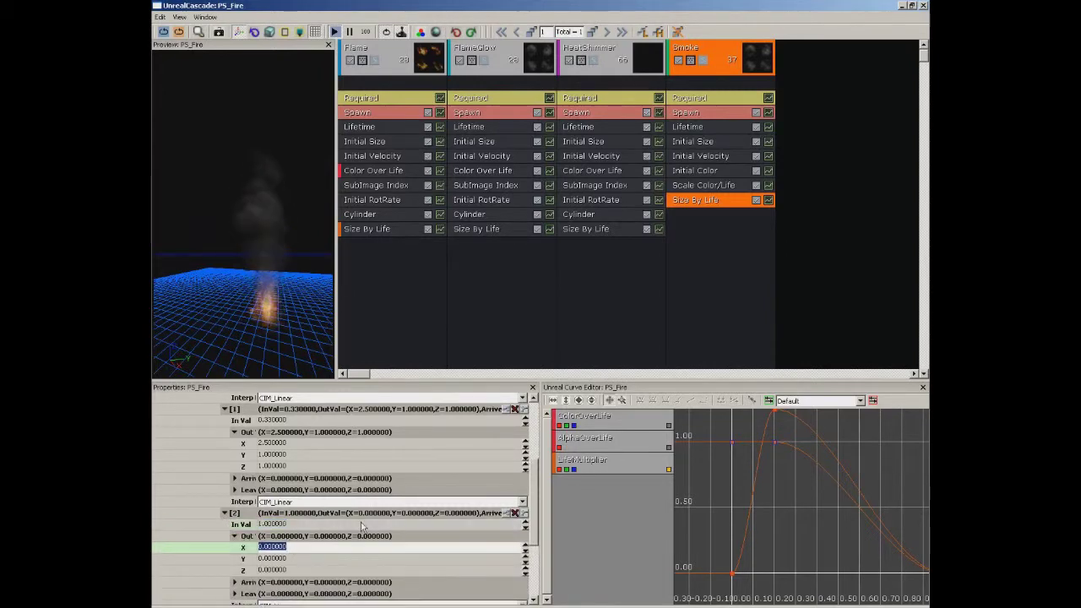
text(3)
key(Return)
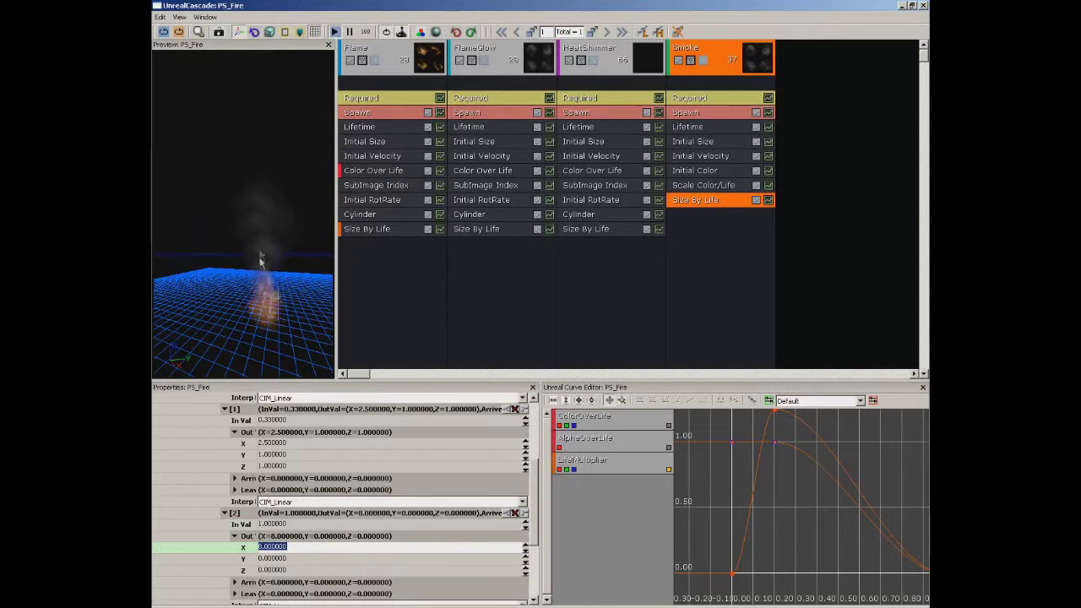
text(8)
key(Return)
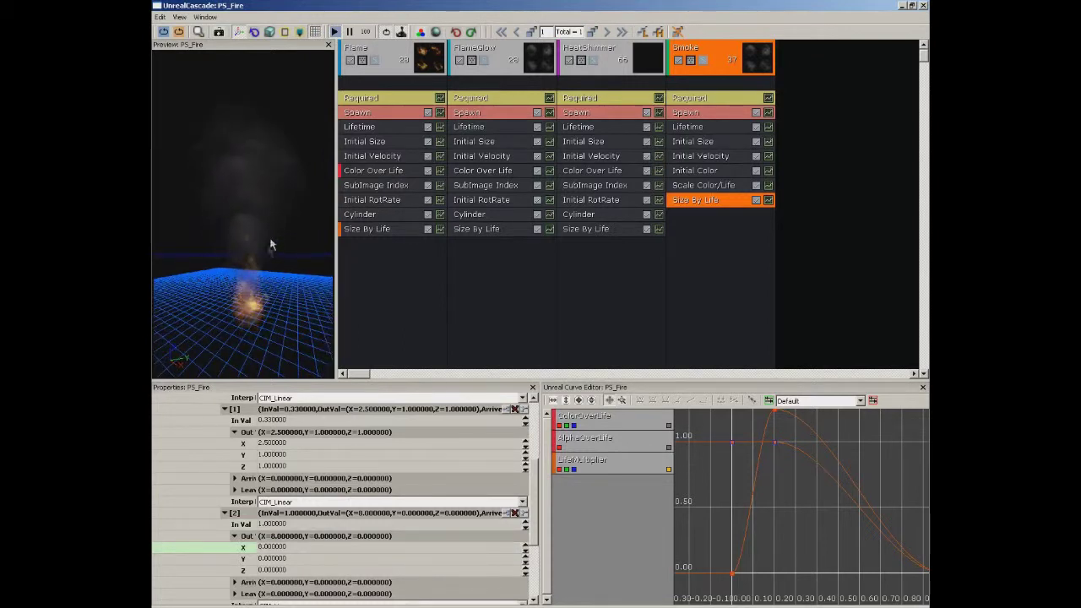
drag(278, 236, 269, 284)
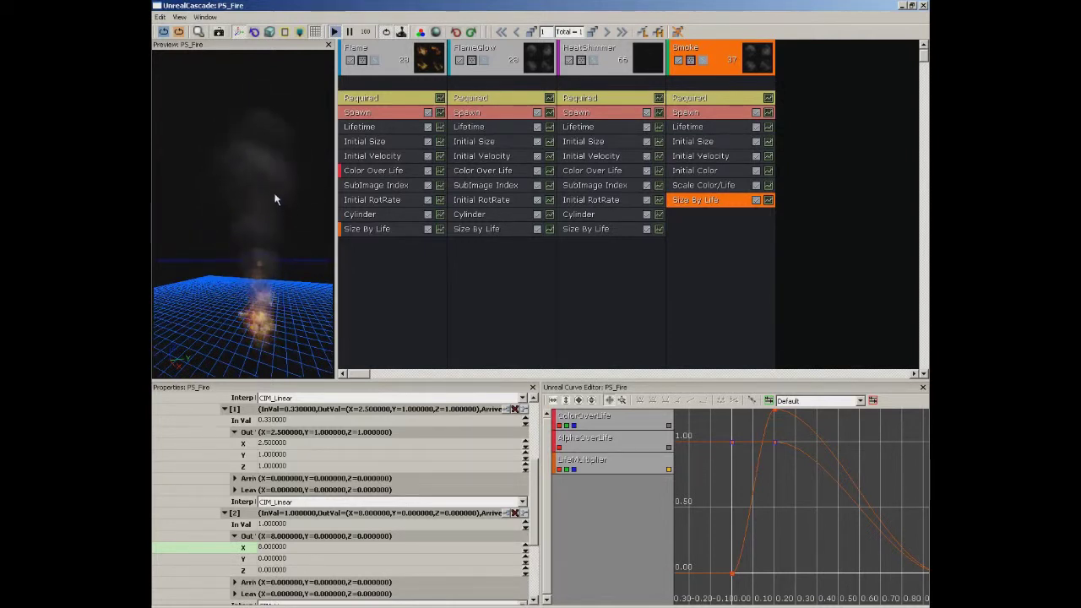
drag(278, 234, 275, 261)
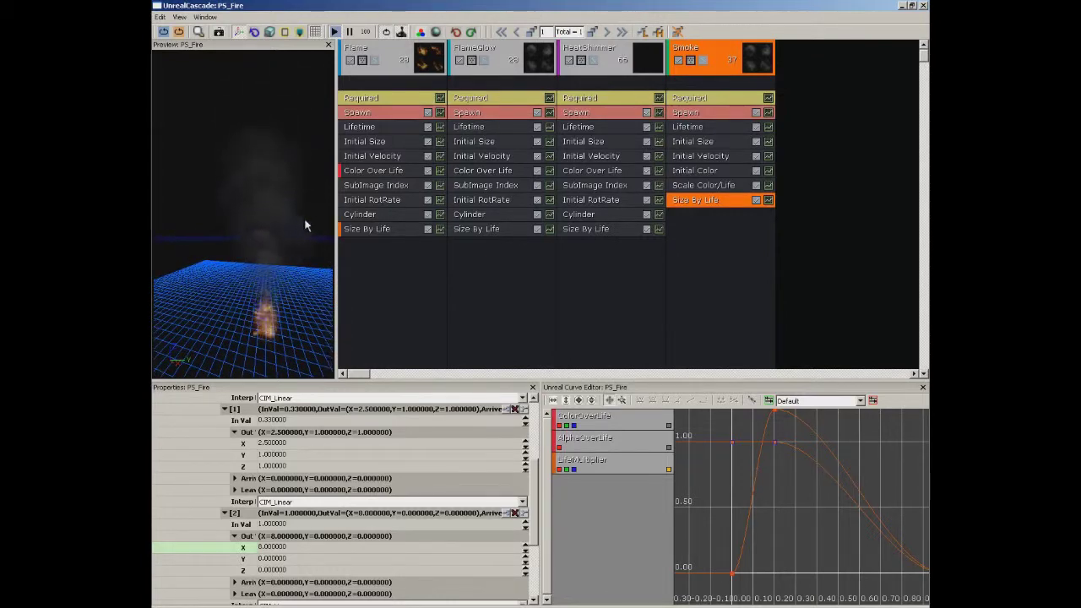
Add an Initial RotRate module to the Smoke emitter and expand its Start Rotation Rate distribution.
right_click(685, 221)
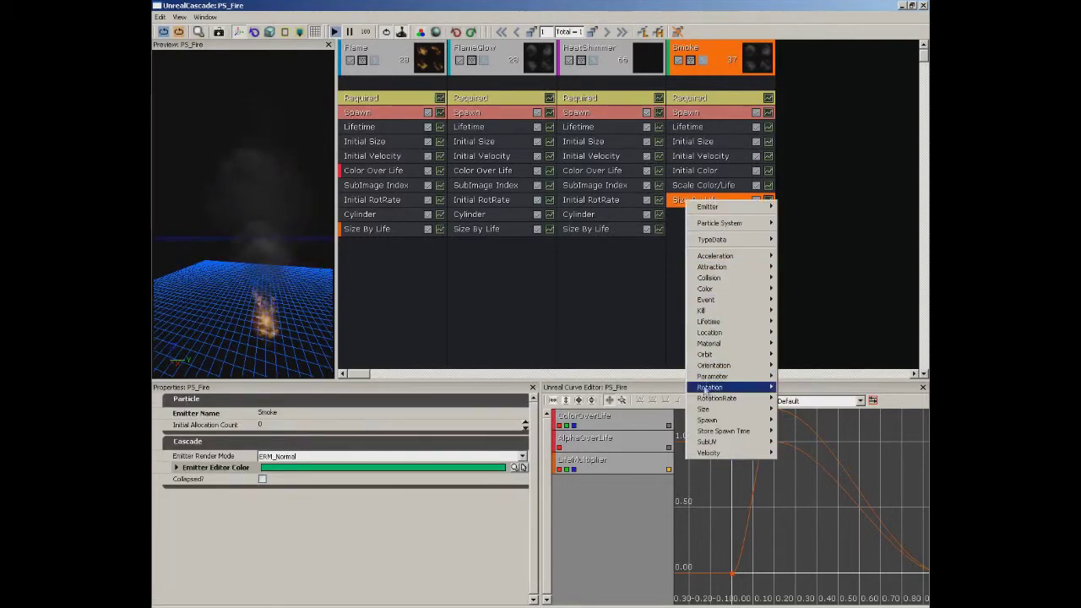
click(809, 398)
click(702, 215)
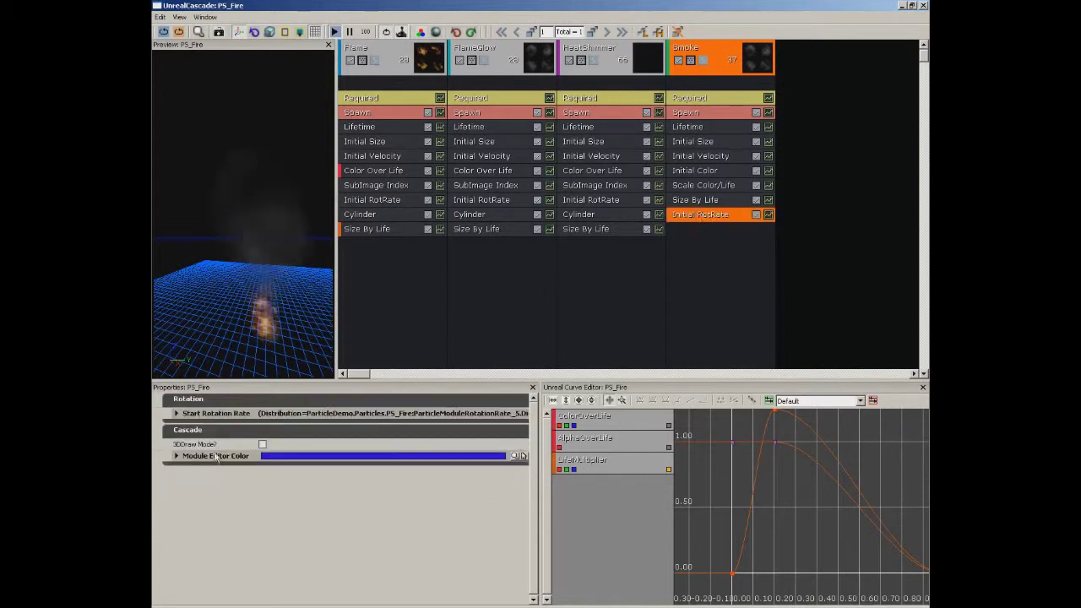
click(175, 413)
click(186, 425)
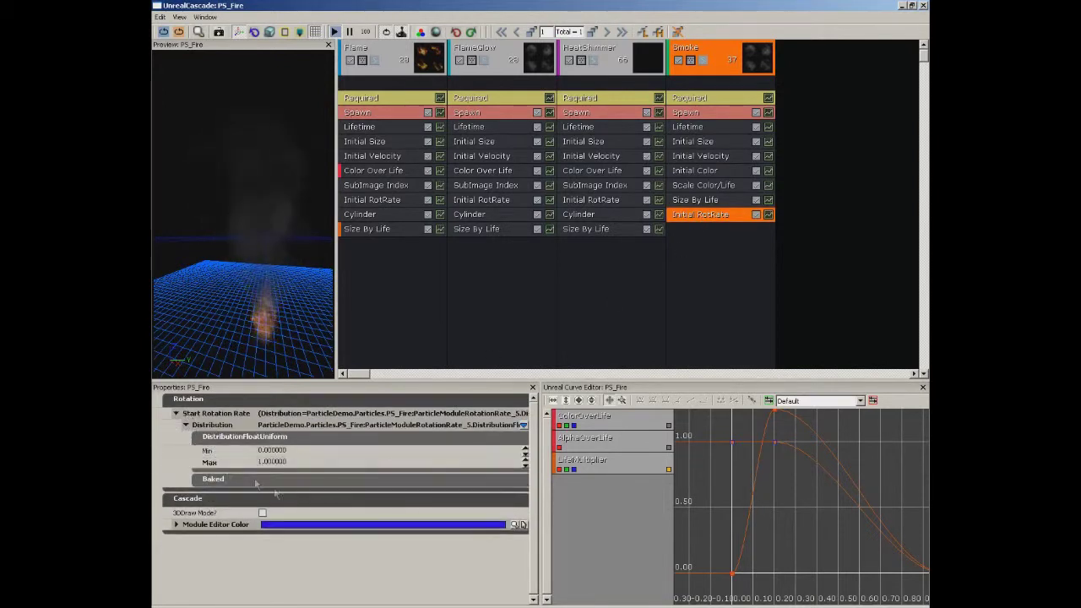
Set the Smoke emitter's Start Rotation Rate to Min -0.2 and Max 0.2, and check the smoke in the preview.
click(286, 451)
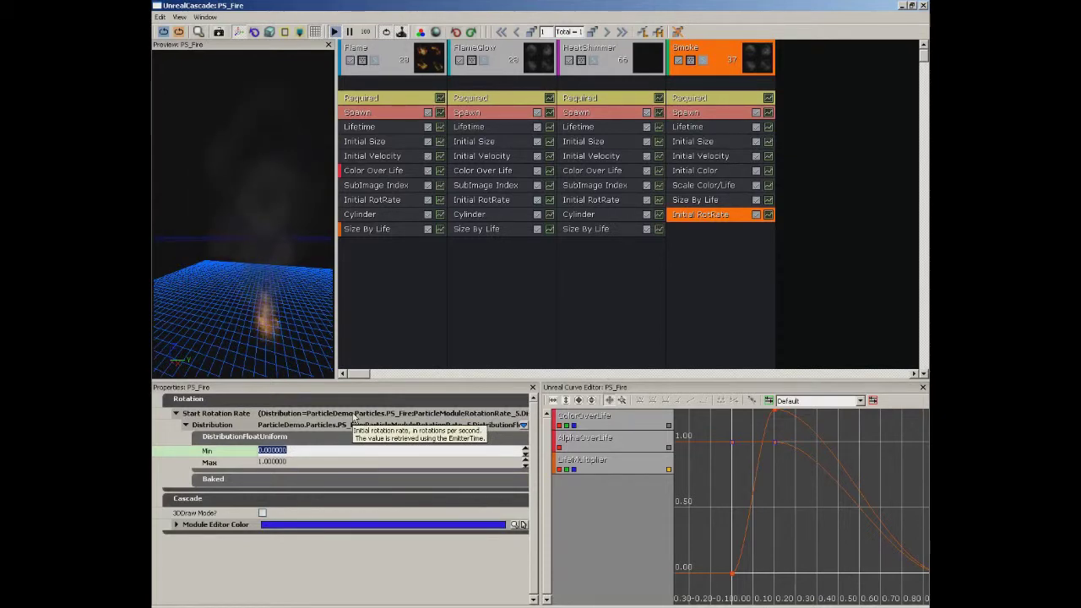
key(Tab)
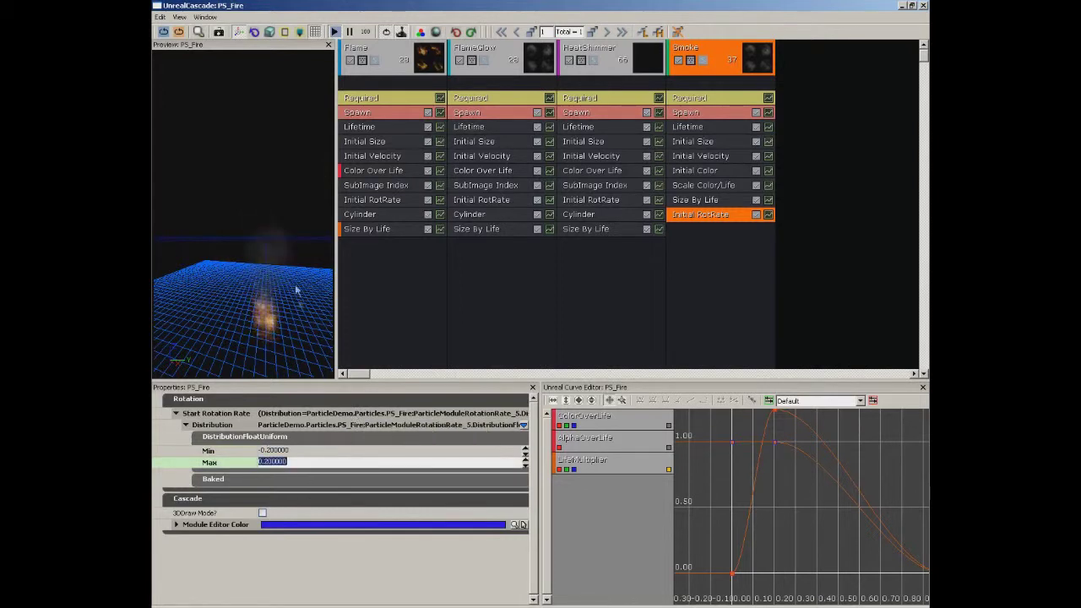
drag(314, 317, 317, 339)
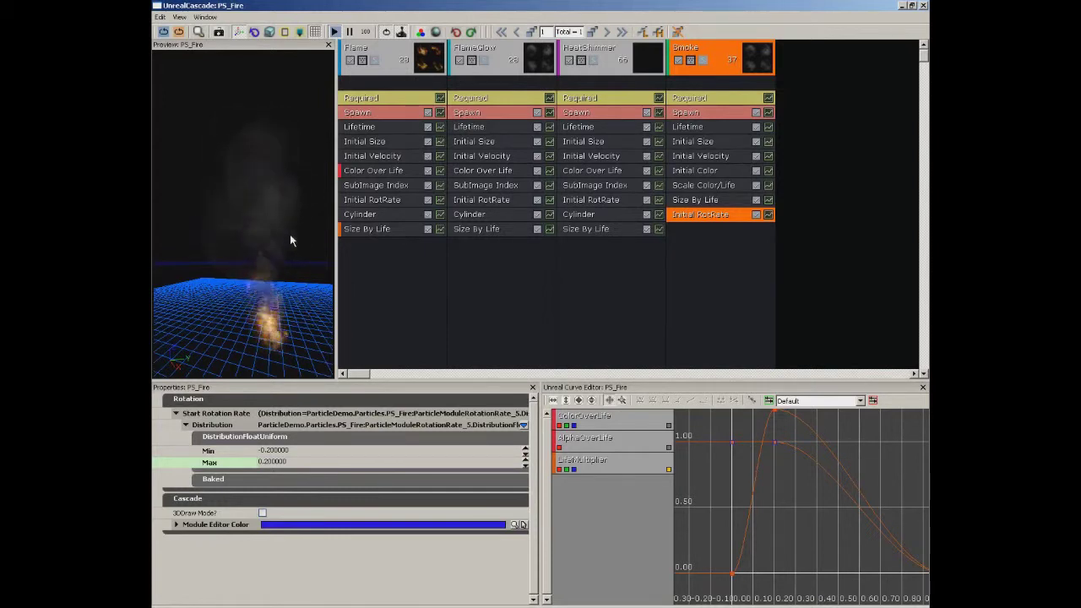
drag(284, 254, 281, 292)
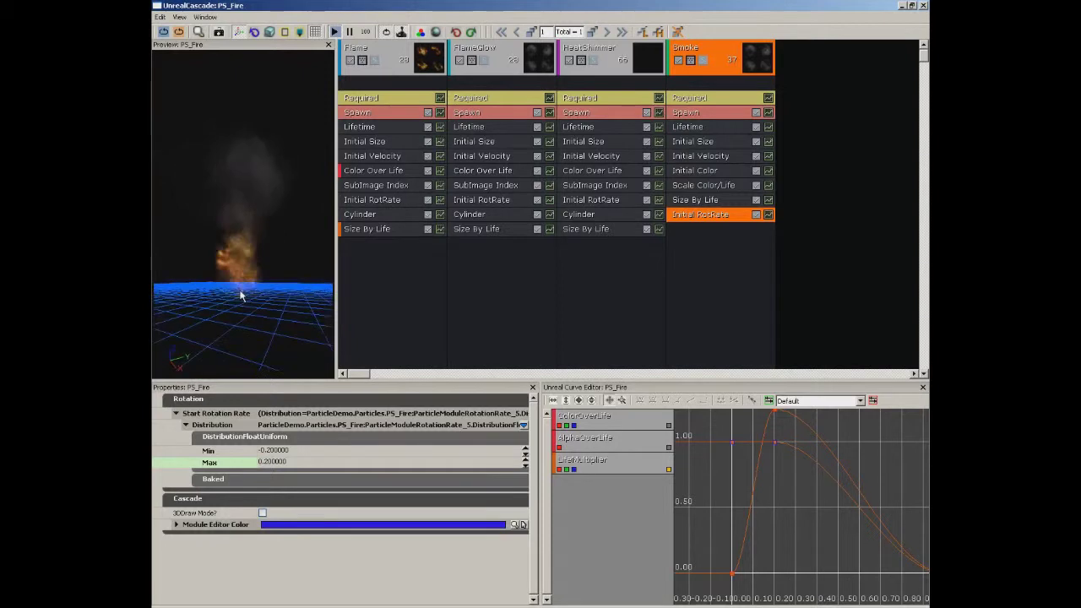
Add a Cylinder location module to the Smoke emitter and enable its 3DDraw Mode to show the cylinder in the preview.
right_click(676, 228)
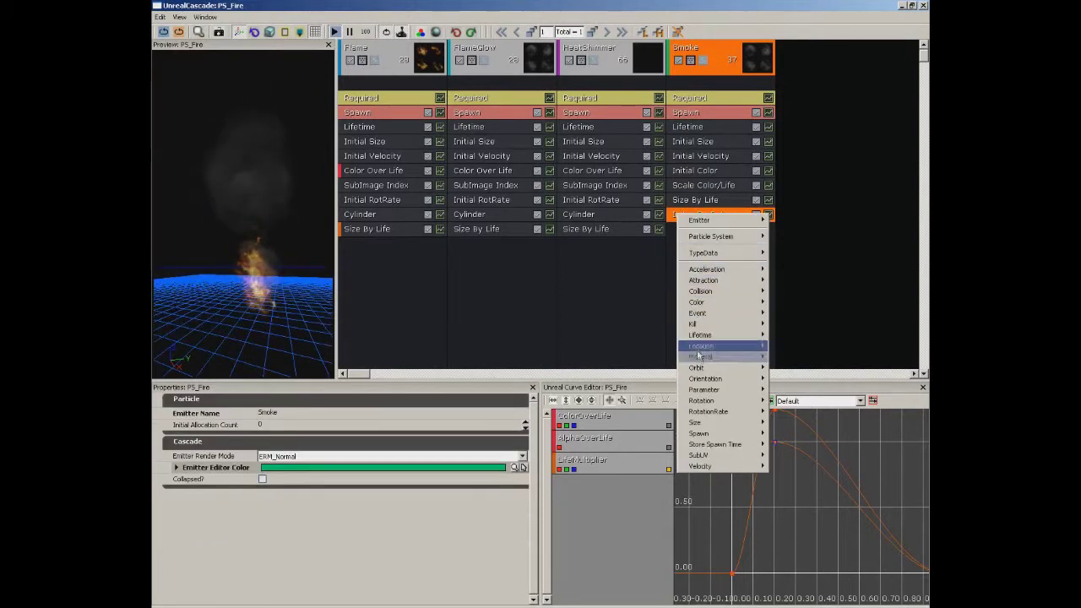
mouse_move(701, 347)
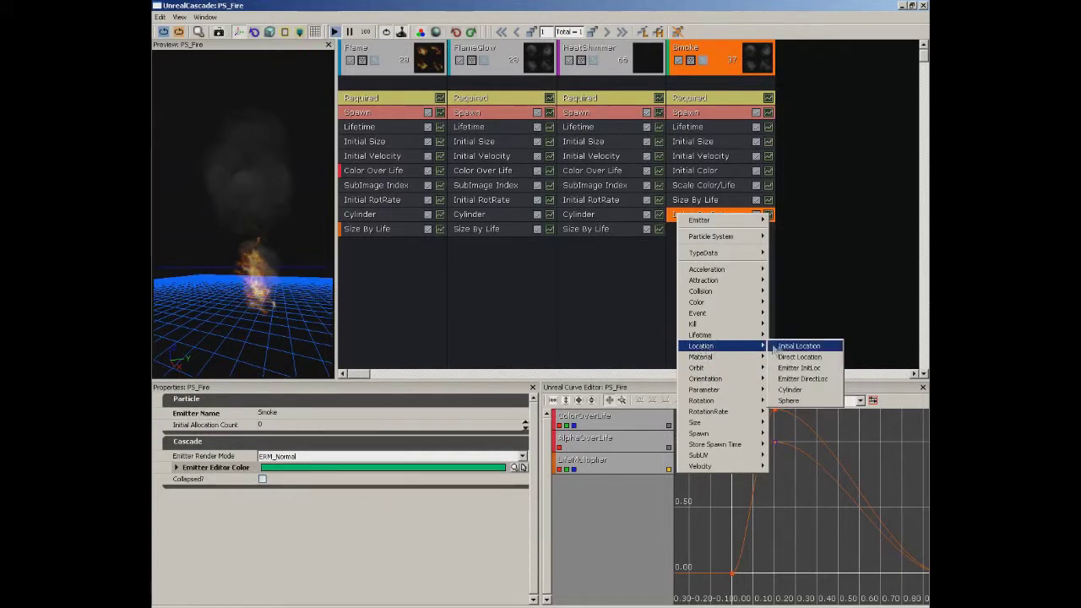
click(791, 390)
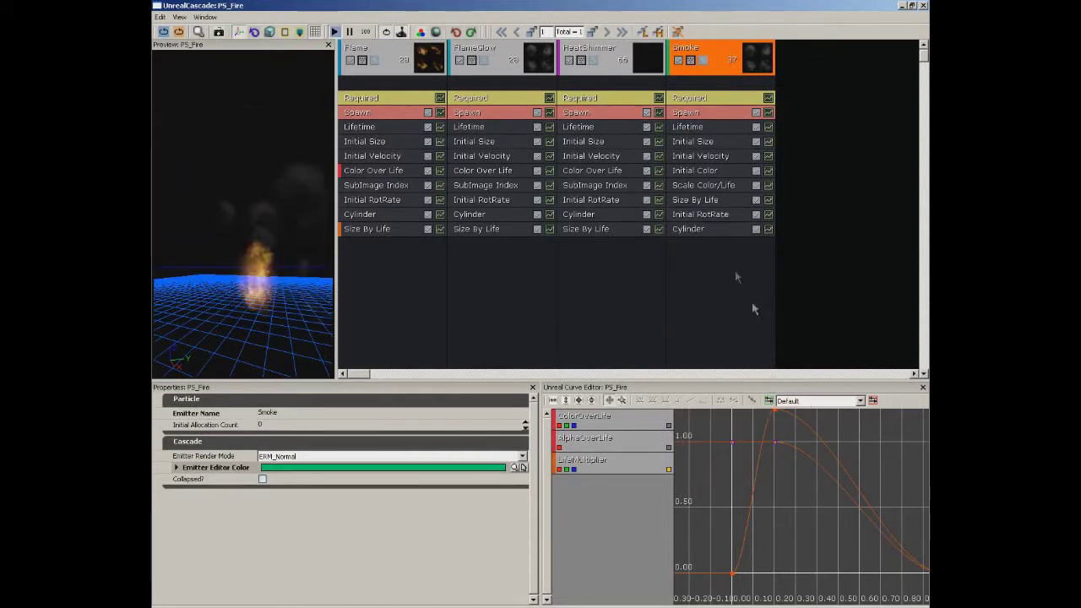
click(690, 230)
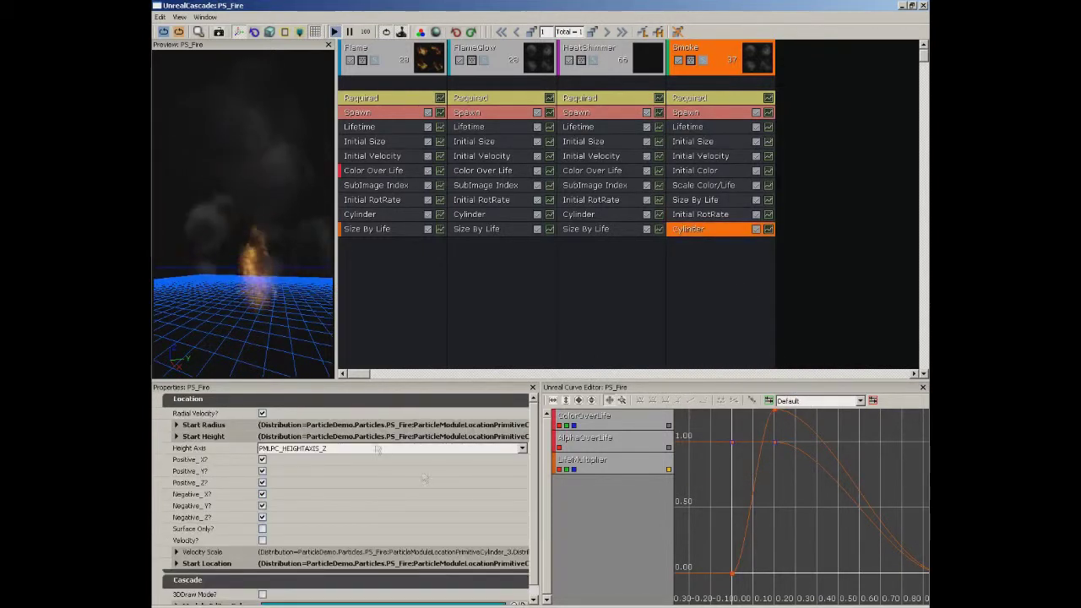
scroll(534, 526, down, 1)
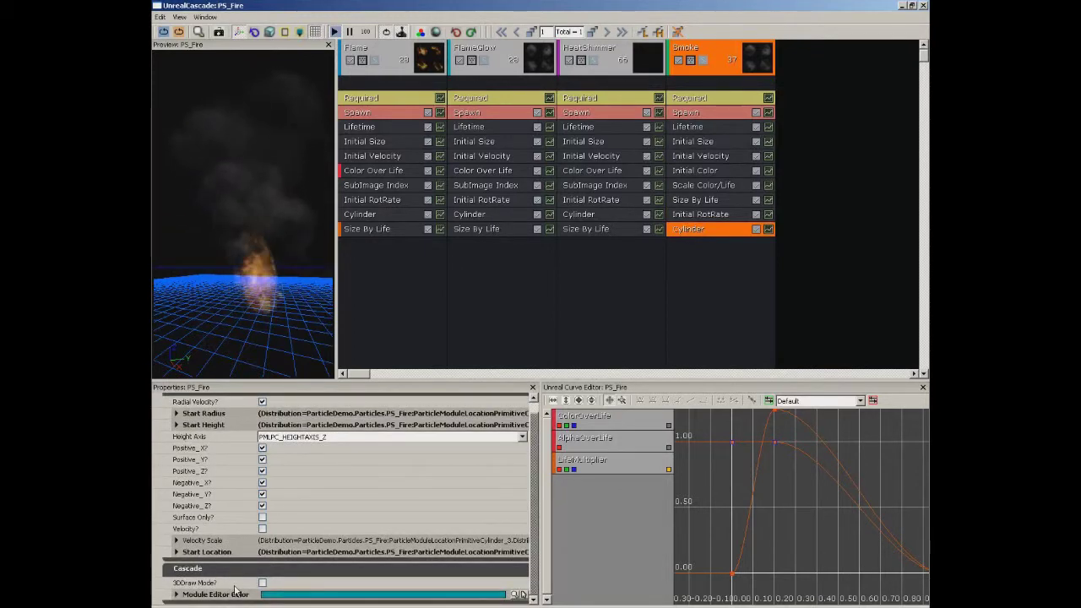
click(262, 583)
mouse_move(274, 258)
mouse_down()
mouse_move(256, 319)
mouse_move(253, 262)
mouse_up()
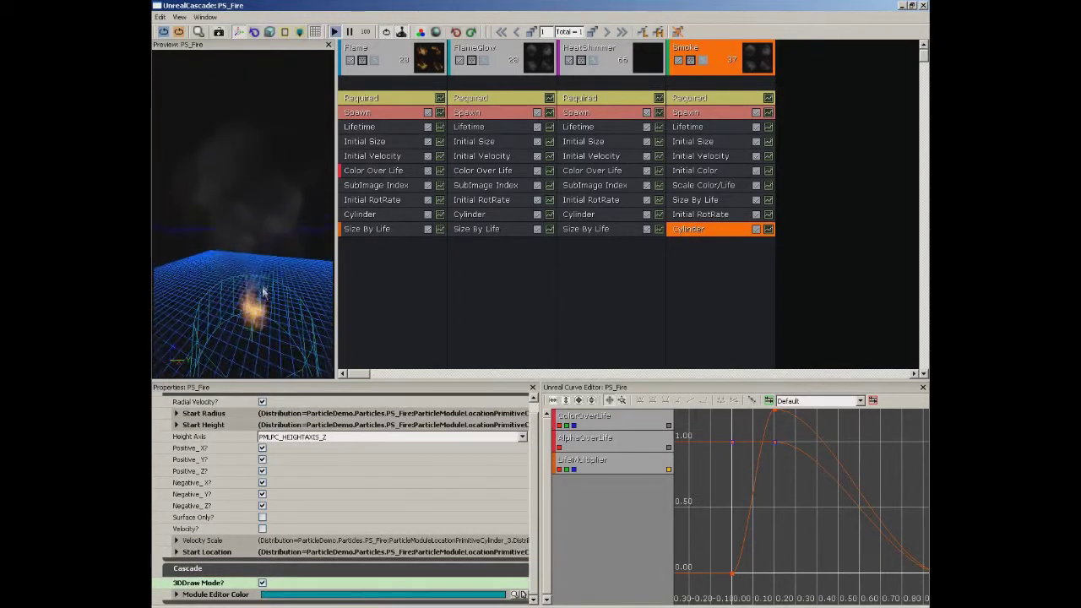
Set the Smoke cylinder's Start Radius distribution constant to 5.
double_click(225, 413)
double_click(233, 437)
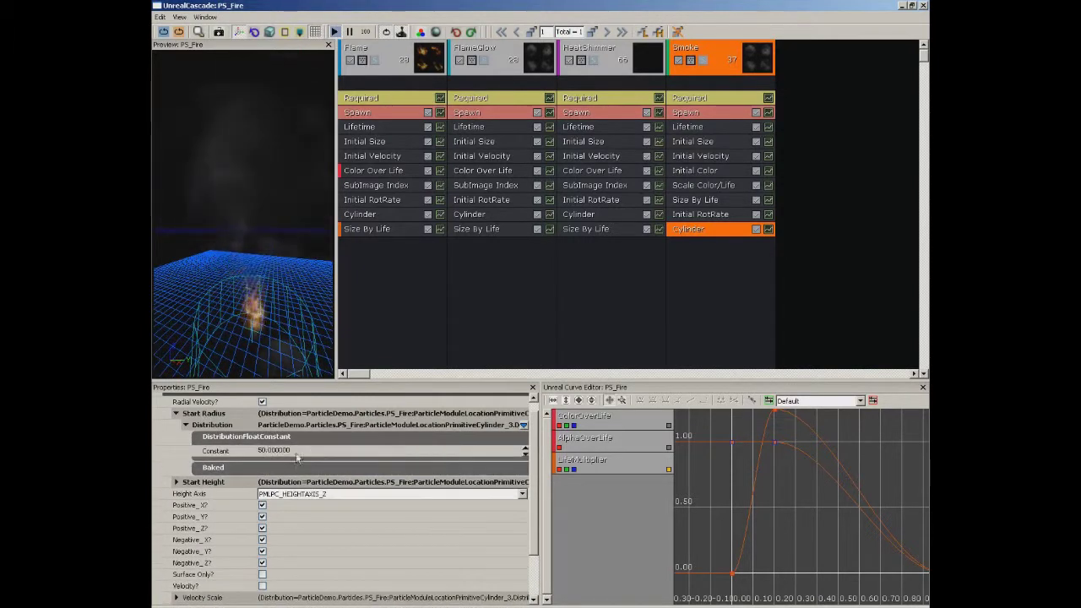
click(284, 451)
text(5)
key(Return)
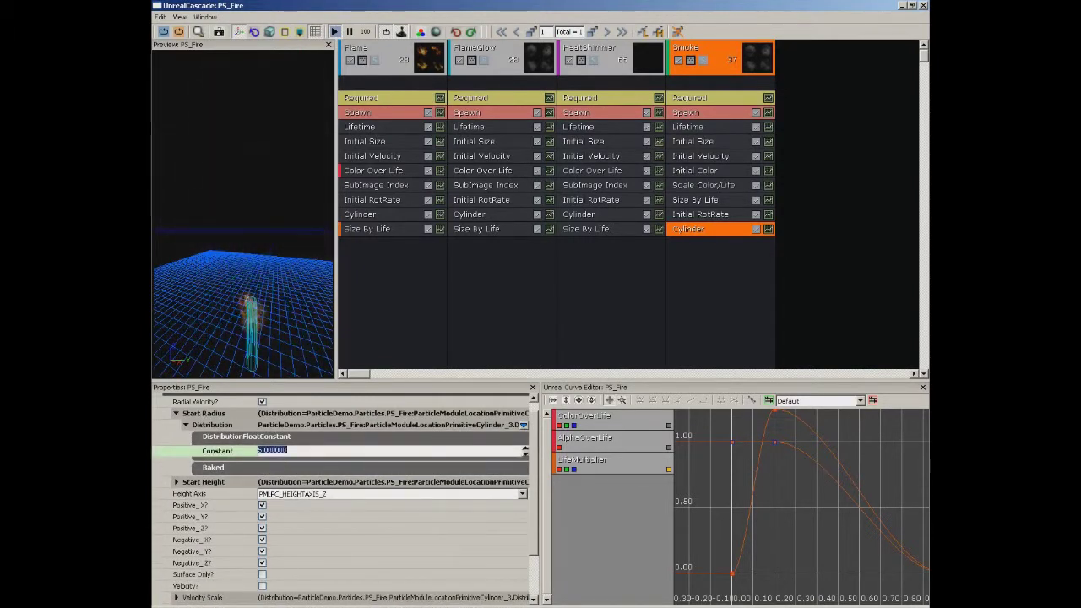
Collapse the Start Radius properties, set the Smoke cylinder's Start Height constant to 20 and check its shape in the preview.
click(226, 437)
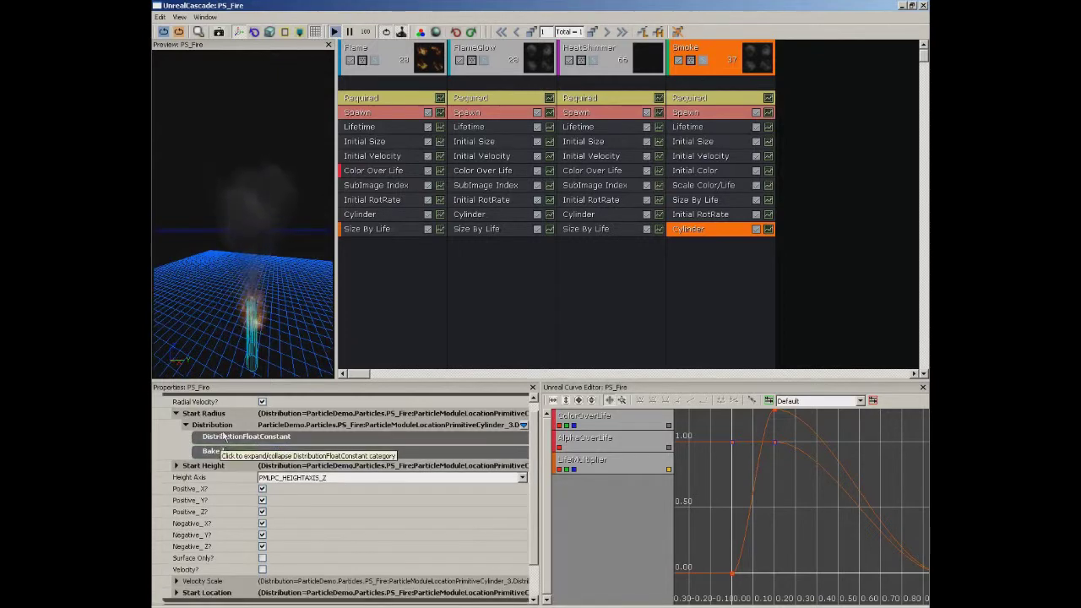
click(214, 452)
click(214, 452)
click(176, 414)
click(176, 425)
click(186, 437)
double_click(246, 448)
click(270, 462)
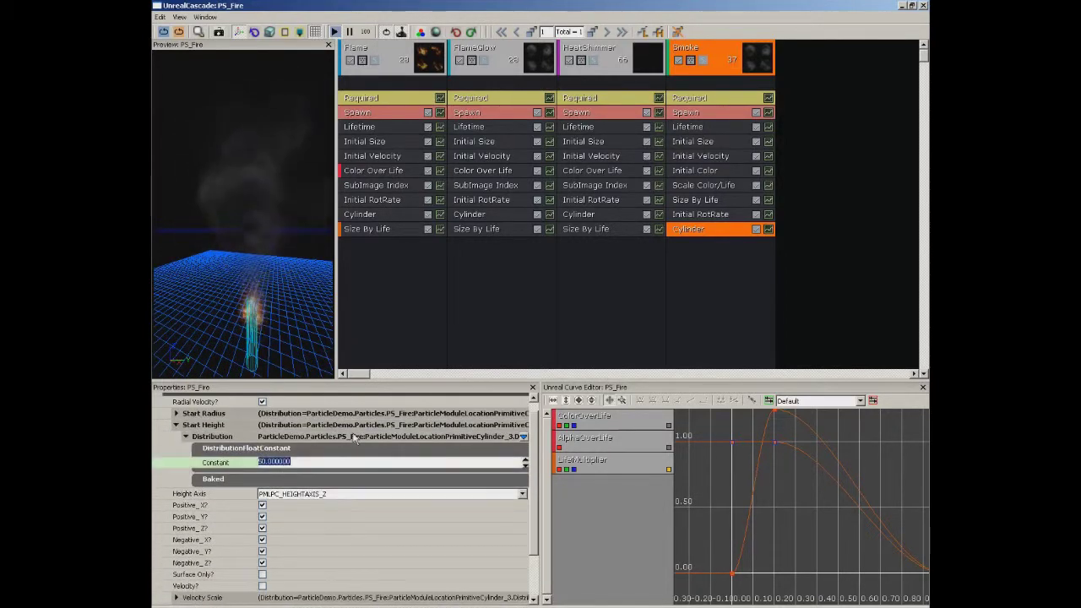
text(20)
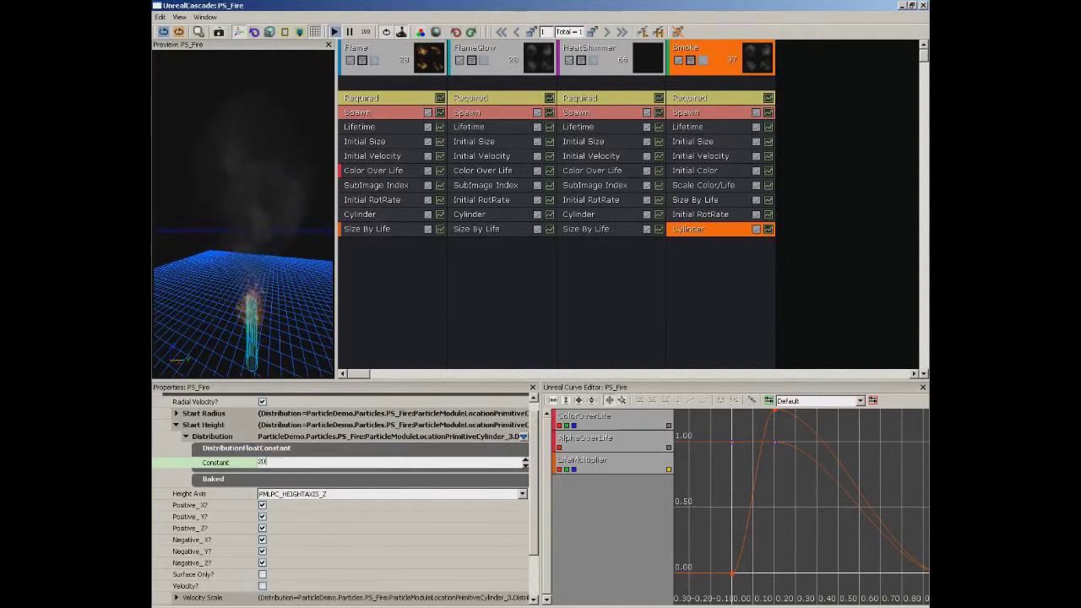
key(Return)
drag(258, 278, 246, 214)
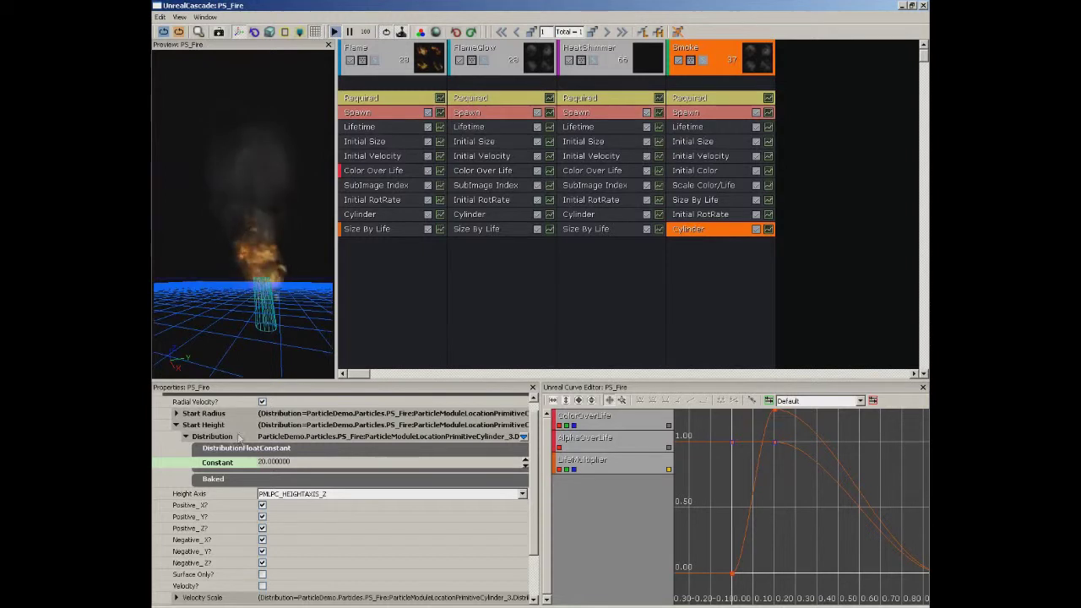
Set the Z of the Smoke cylinder's Start Location constant to 20 and inspect its position in the flames.
click(186, 436)
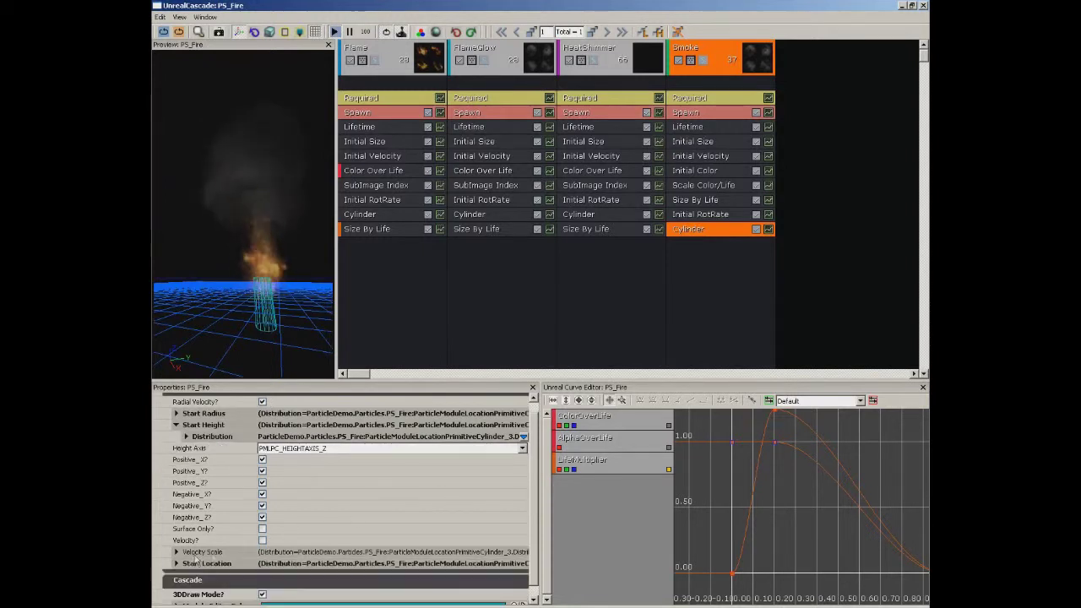
click(176, 564)
click(185, 575)
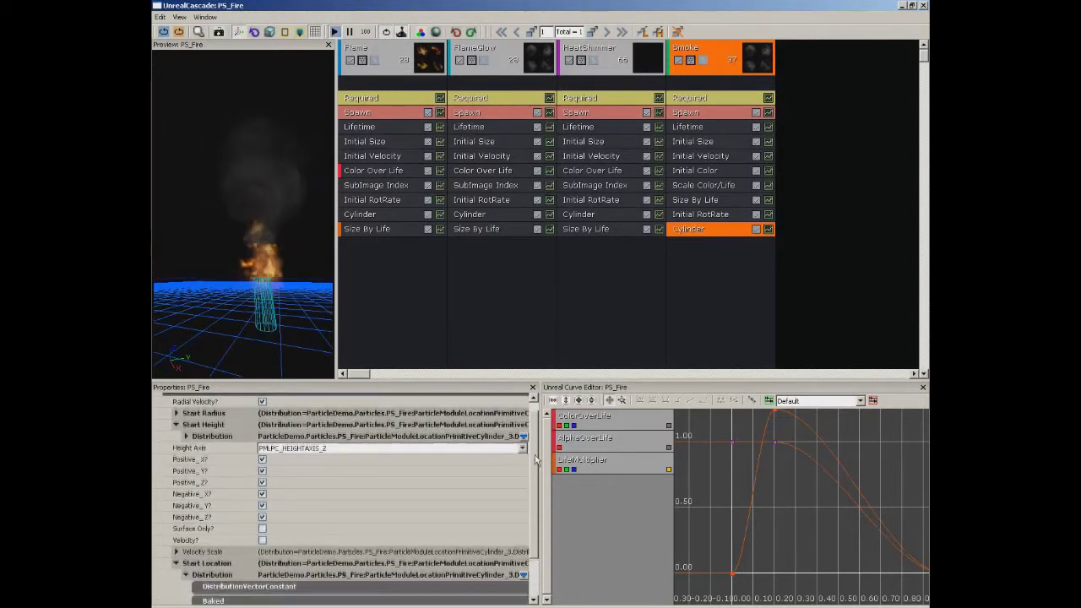
scroll(218, 539, down, 2)
click(218, 539)
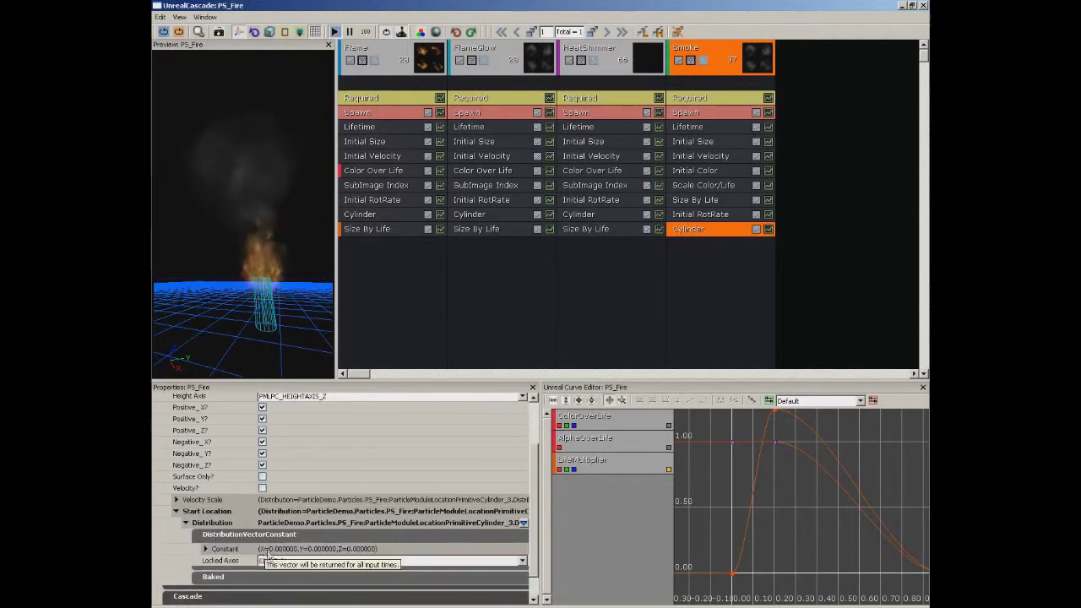
click(205, 549)
scroll(535, 500, down, 2)
click(272, 539)
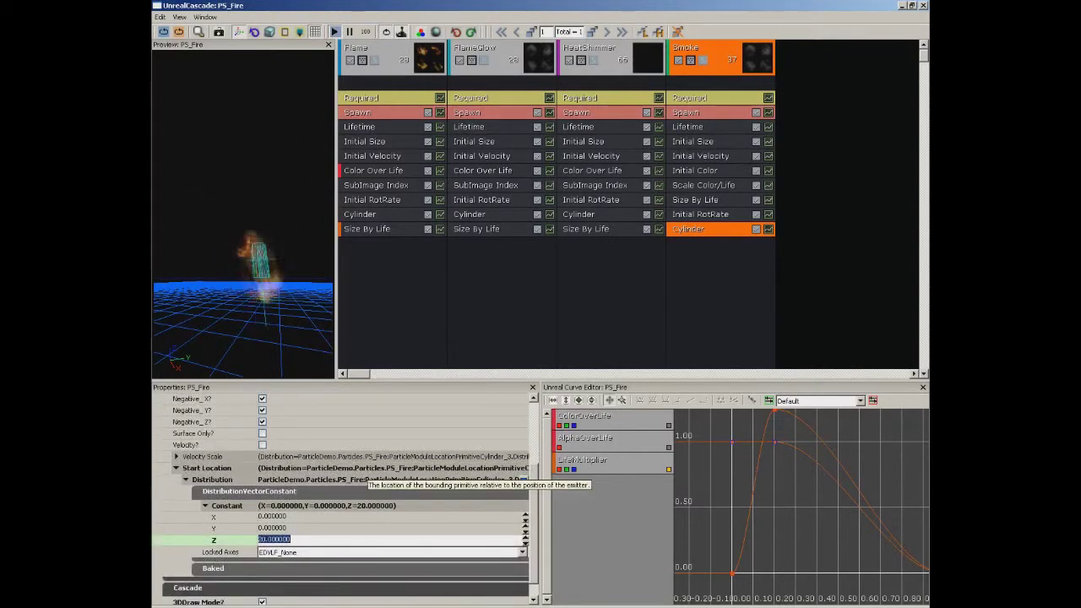
text(20)
key(Return)
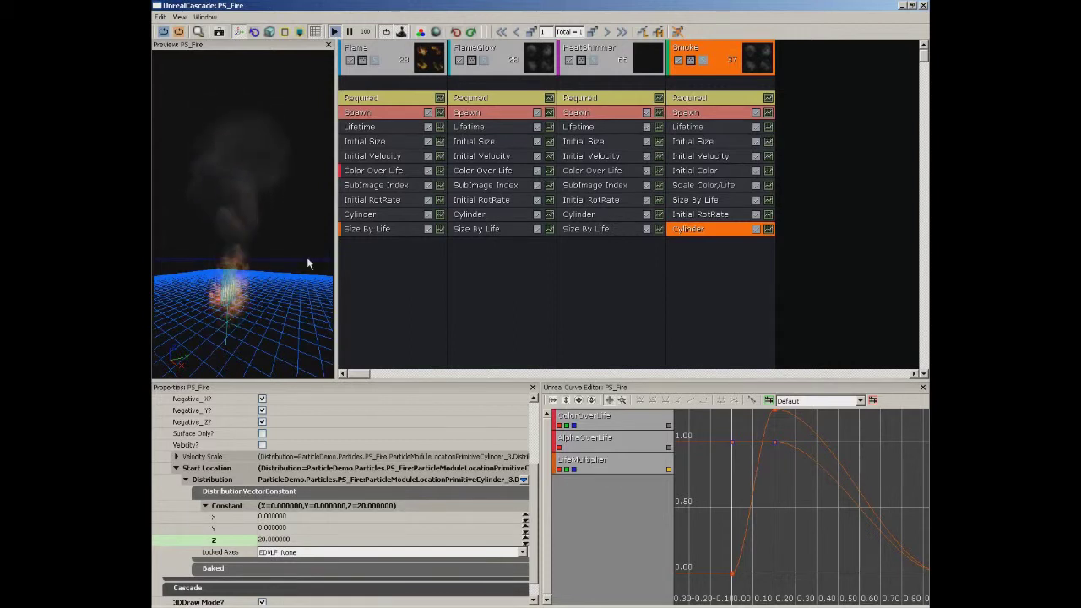
drag(313, 250, 314, 260)
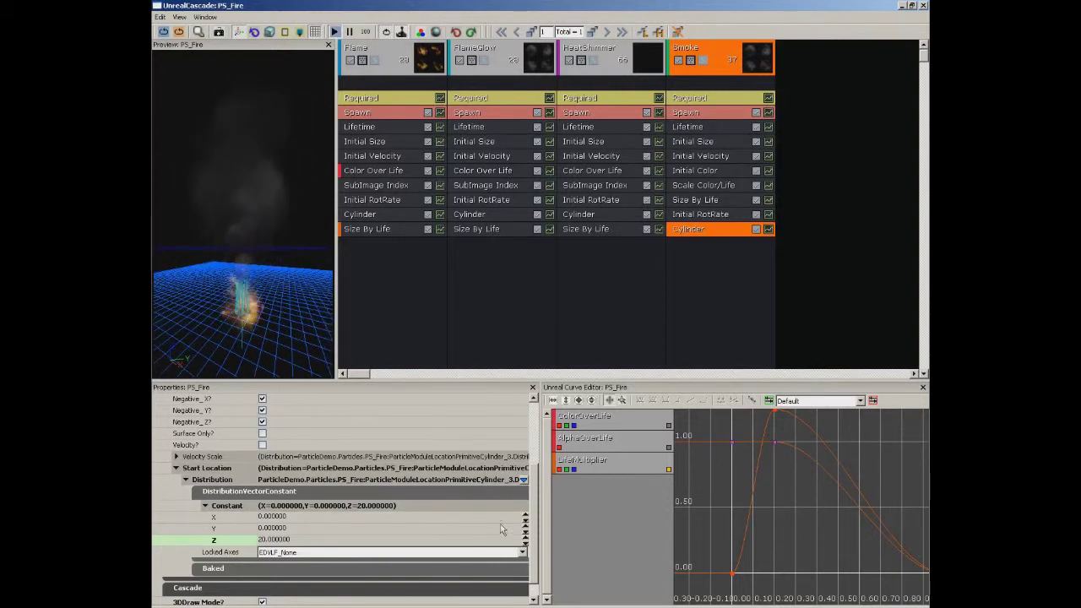
Turn off the Smoke cylinder's 3DDraw Mode and capture the preview as the PS_Fire thumbnail.
click(262, 602)
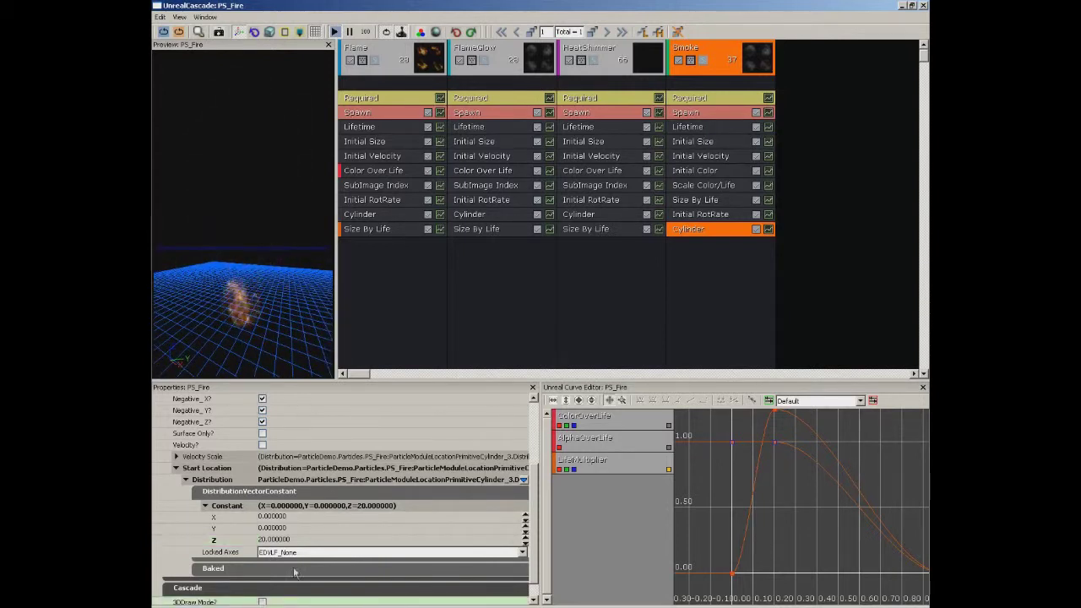
drag(274, 290, 267, 266)
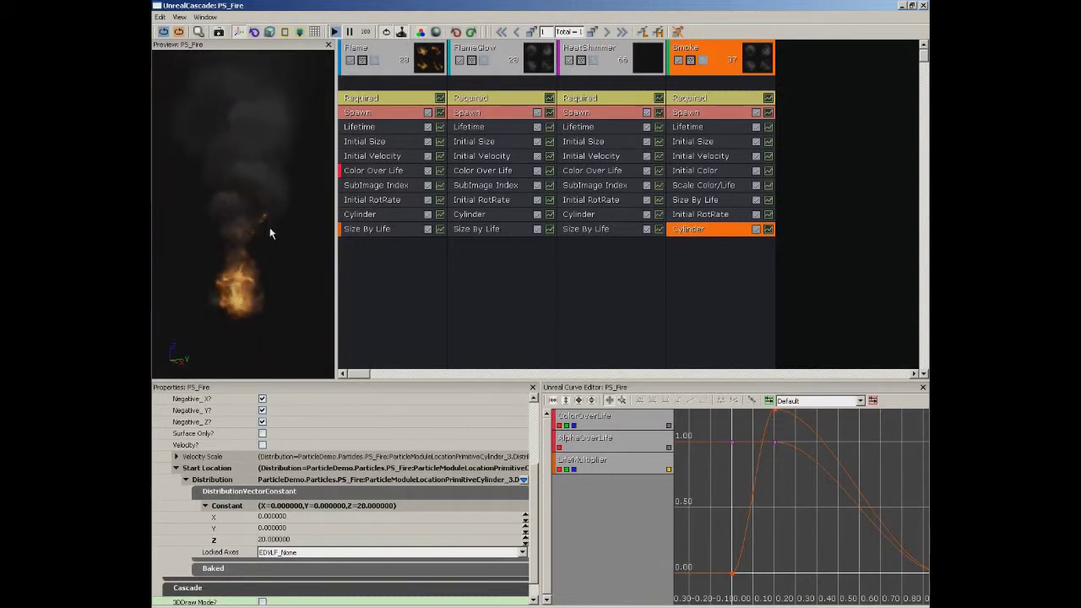
click(218, 32)
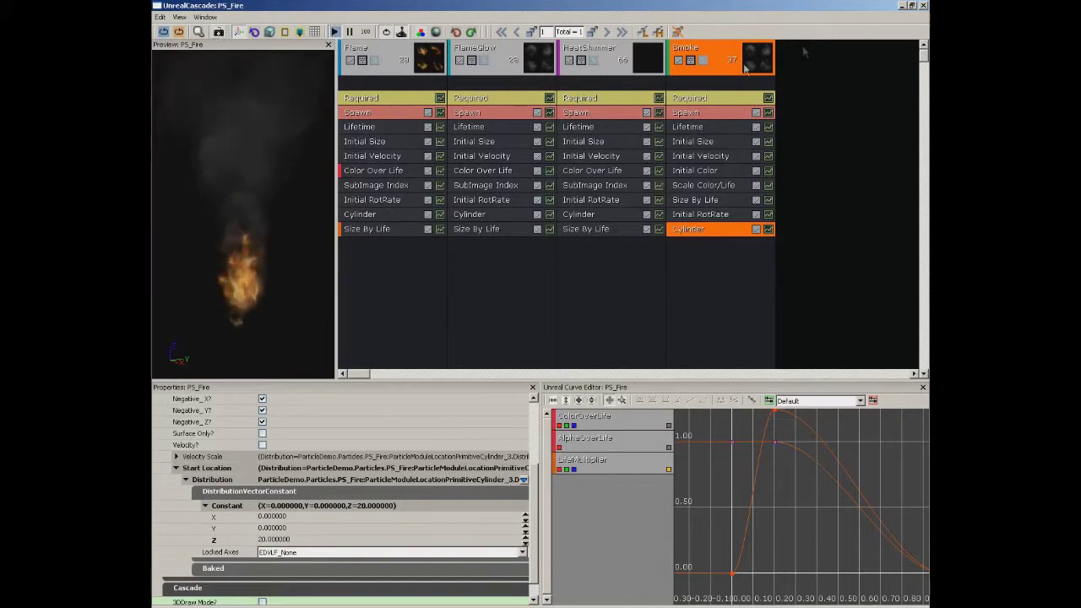
Close the particle editor and save the ParticleDemo package from the Content Browser.
click(923, 6)
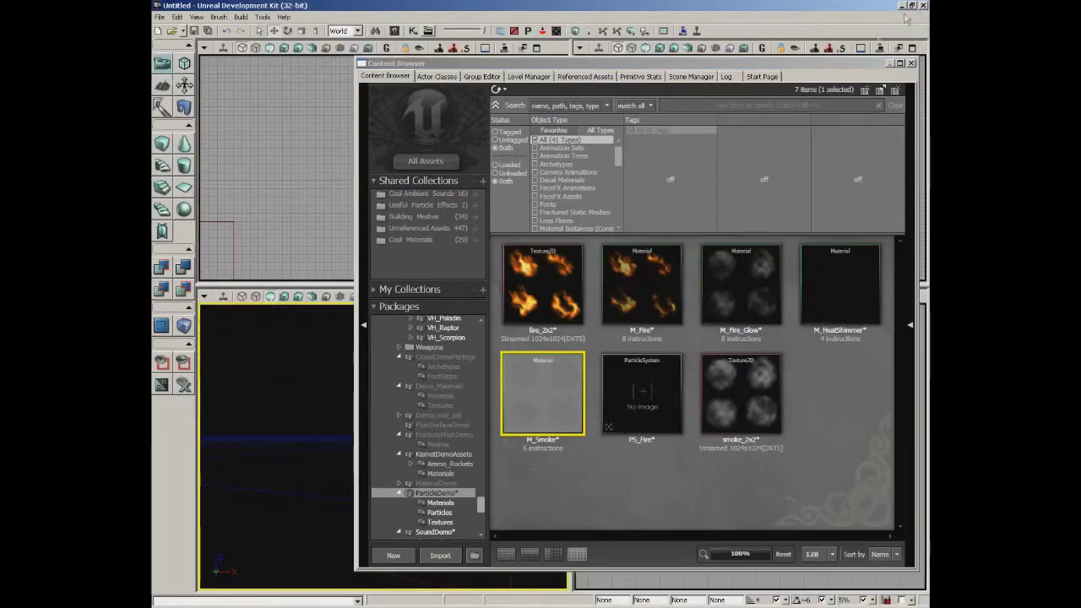
mouse_move(667, 409)
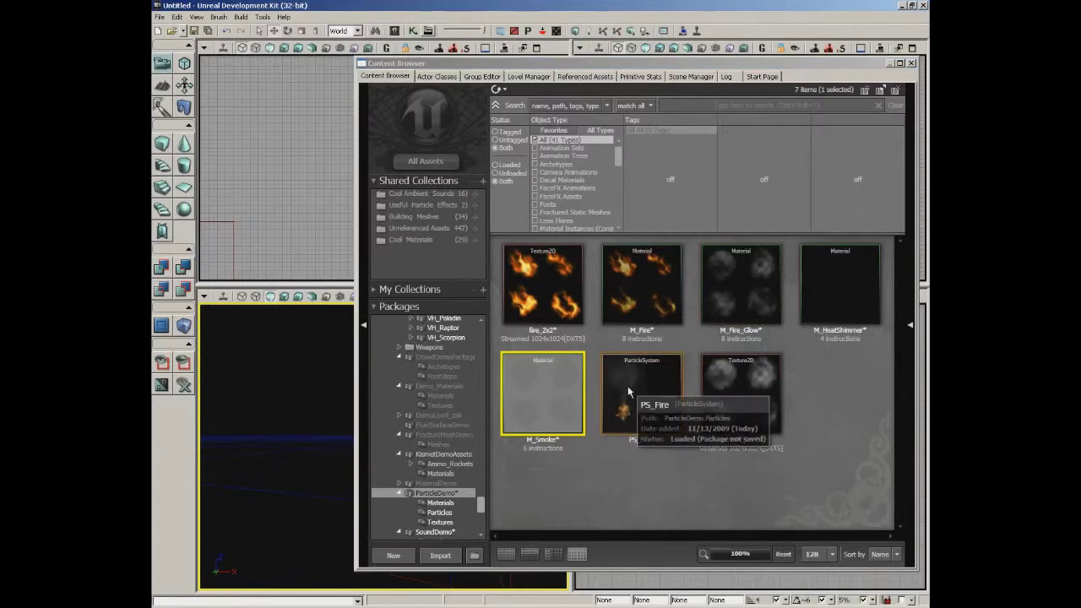
click(450, 498)
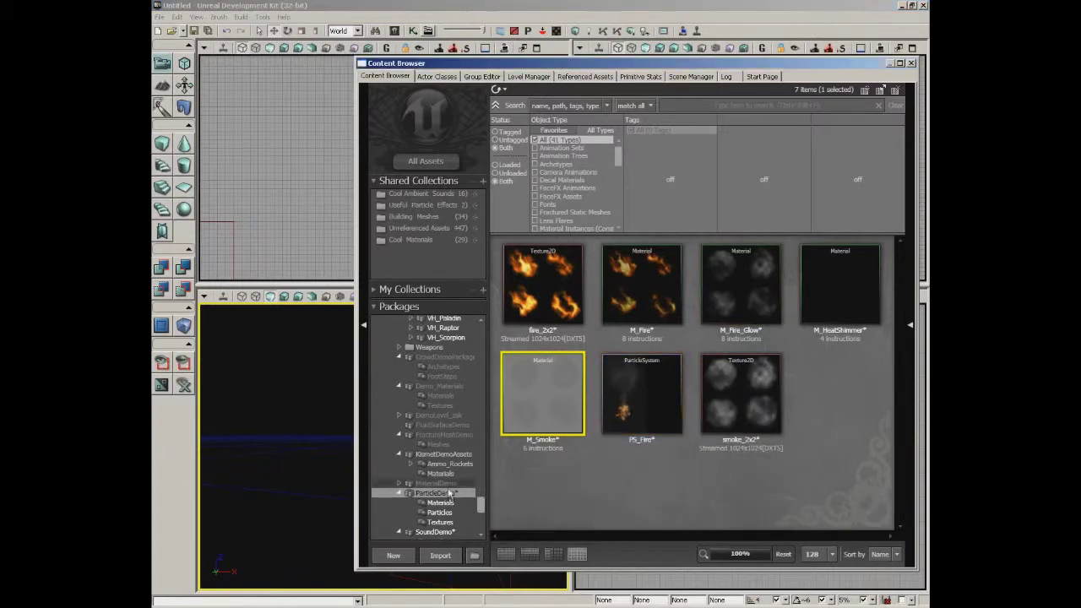
key(ctrl+s)
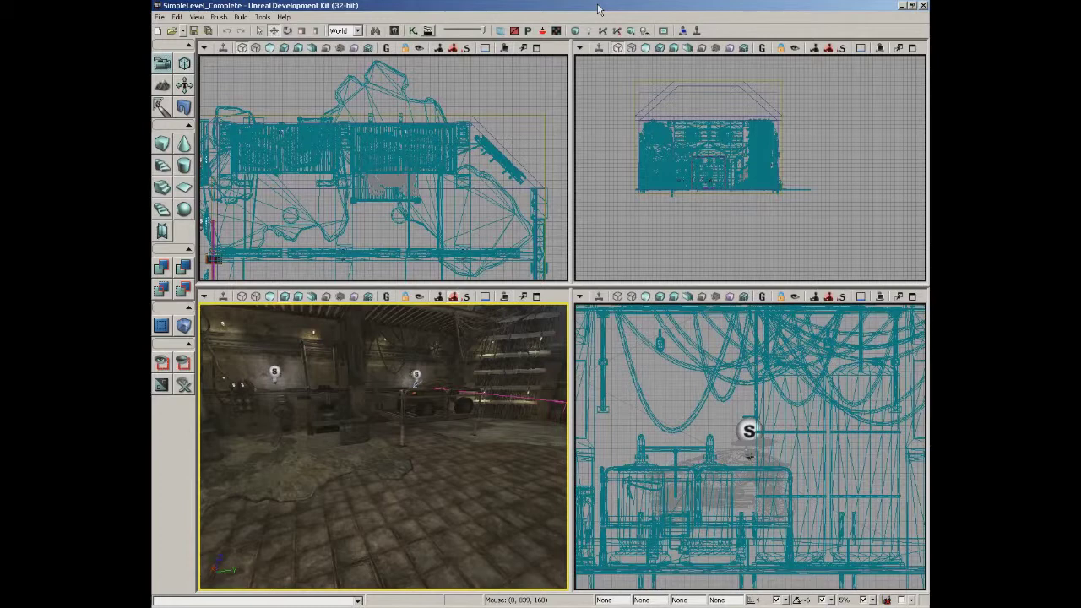
Place PS_Fire from the Content Browser onto the round cap of the machine beside the wall in the SimpleLevel_Complete level.
drag(313, 404, 296, 448)
mouse_move(385, 458)
right_down()
mouse_move(200, 488)
mouse_move(199, 456)
mouse_move(376, 453)
right_up()
drag(340, 452, 382, 453)
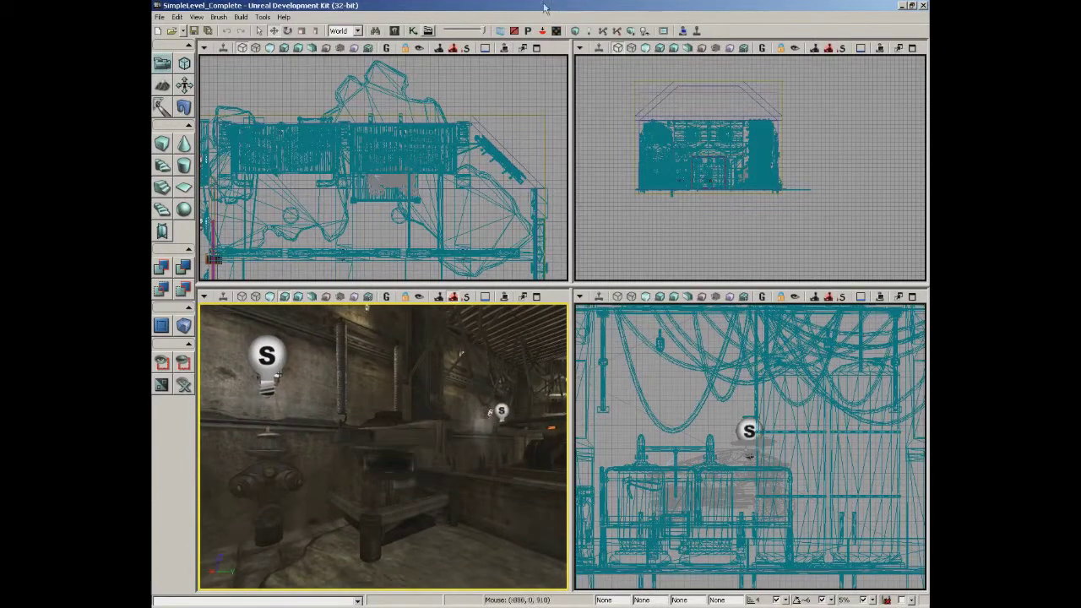
click(395, 31)
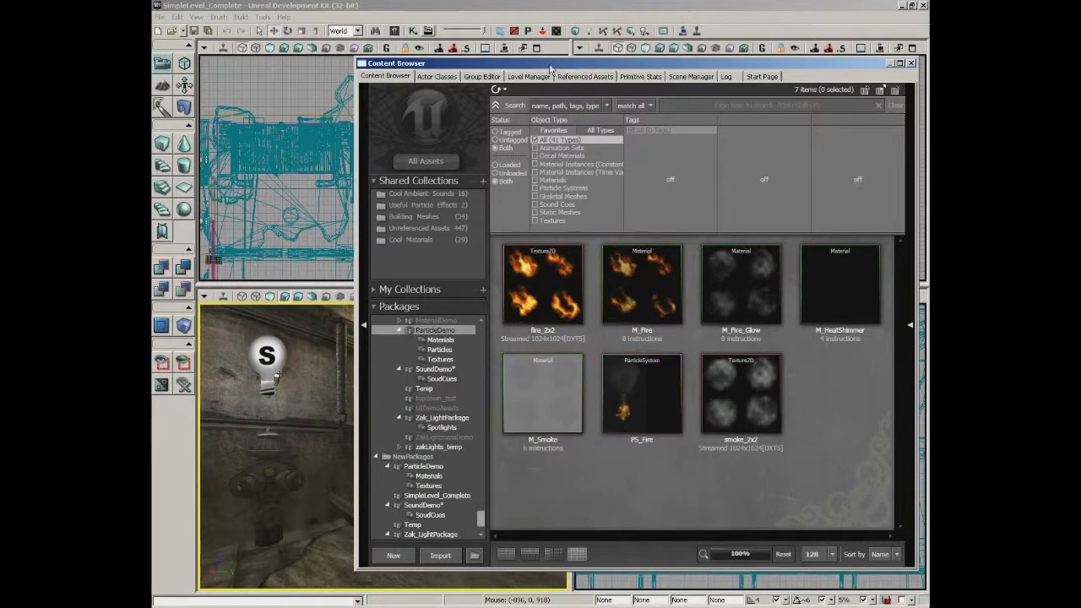
drag(550, 63, 761, 62)
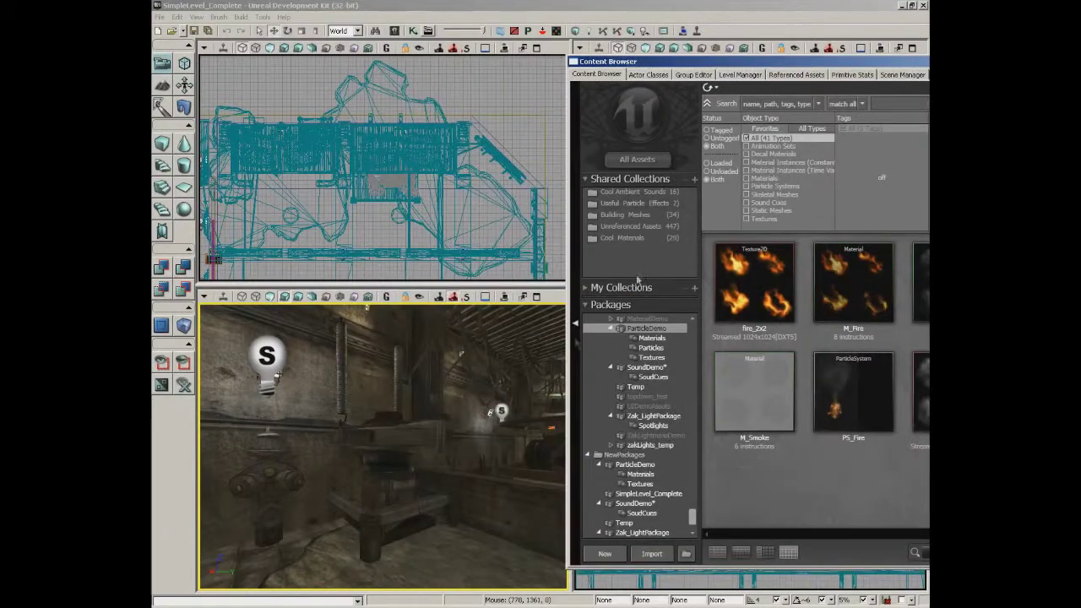
drag(430, 461, 428, 407)
drag(845, 427, 389, 441)
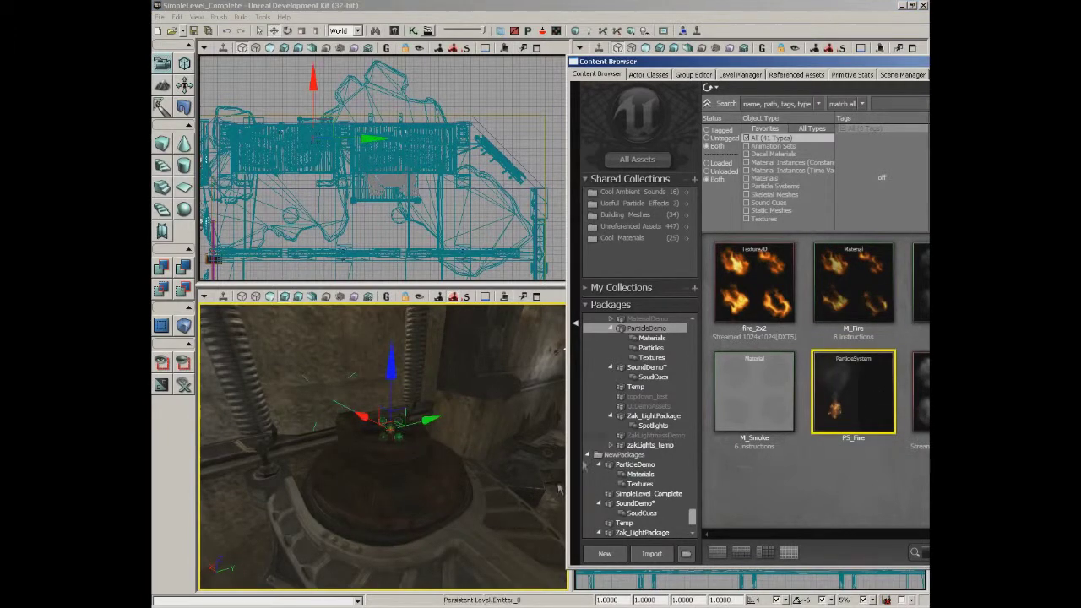
Close the Content Browser and bring the placed fire emitter into view in the perspective viewport.
double_click(793, 63)
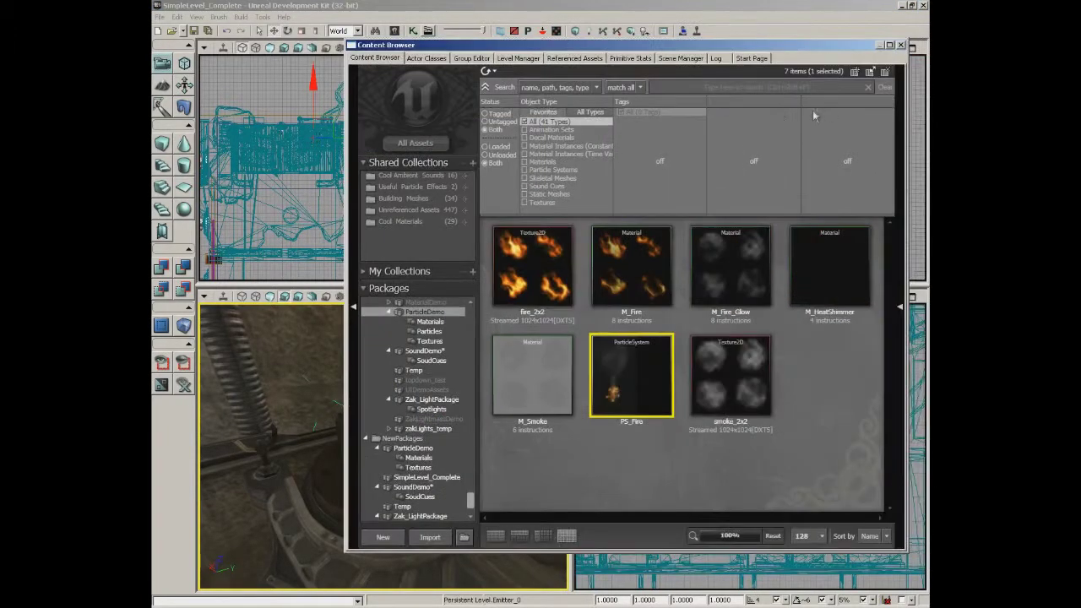
click(902, 45)
drag(512, 430, 268, 359)
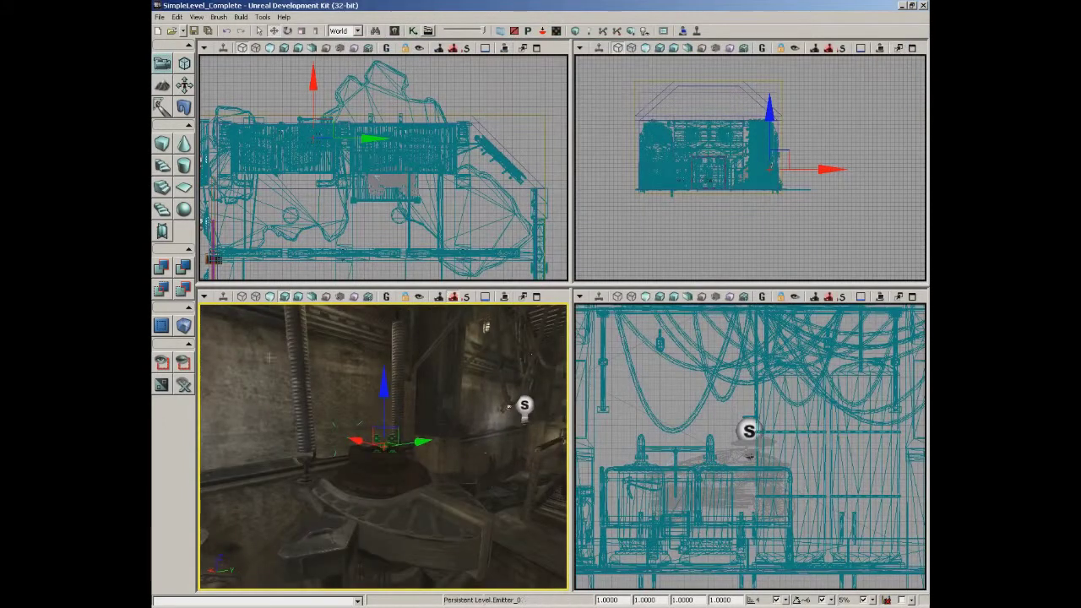
Turn on real-time playback in the perspective viewport and set the fire emitter's overall draw scale to 3.
click(224, 297)
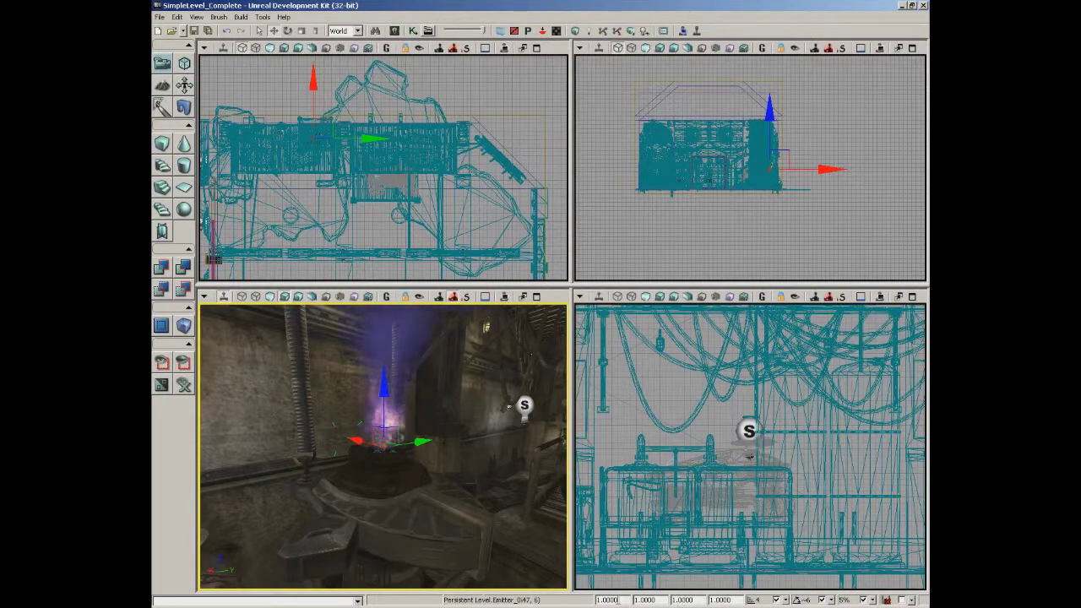
click(622, 600)
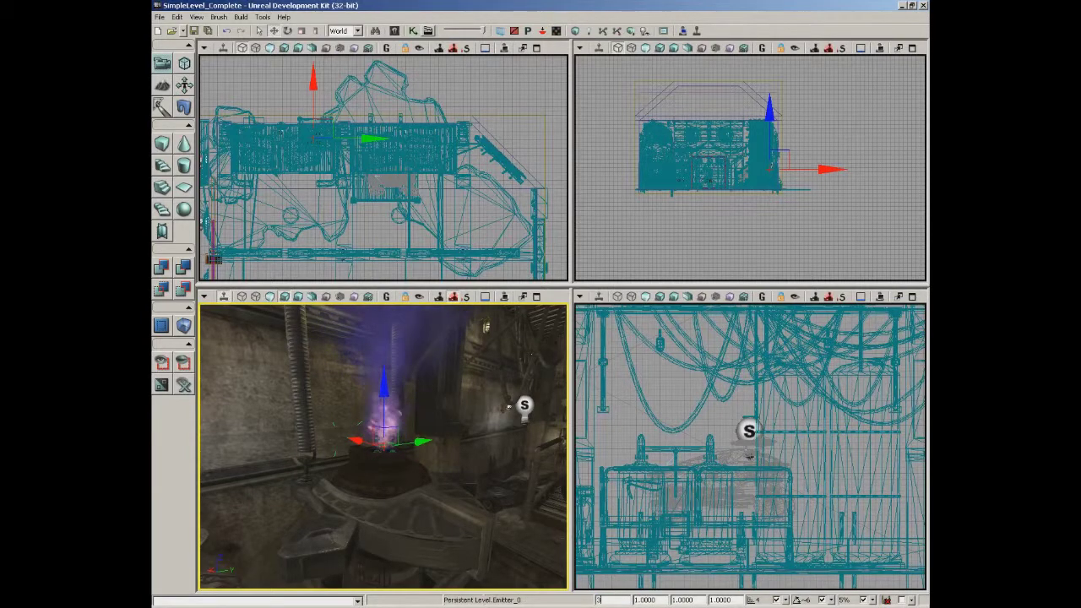
key(Return)
drag(372, 510, 374, 565)
Undo the accidental selections of the back wall to return to the fire emitter selection.
click(337, 430)
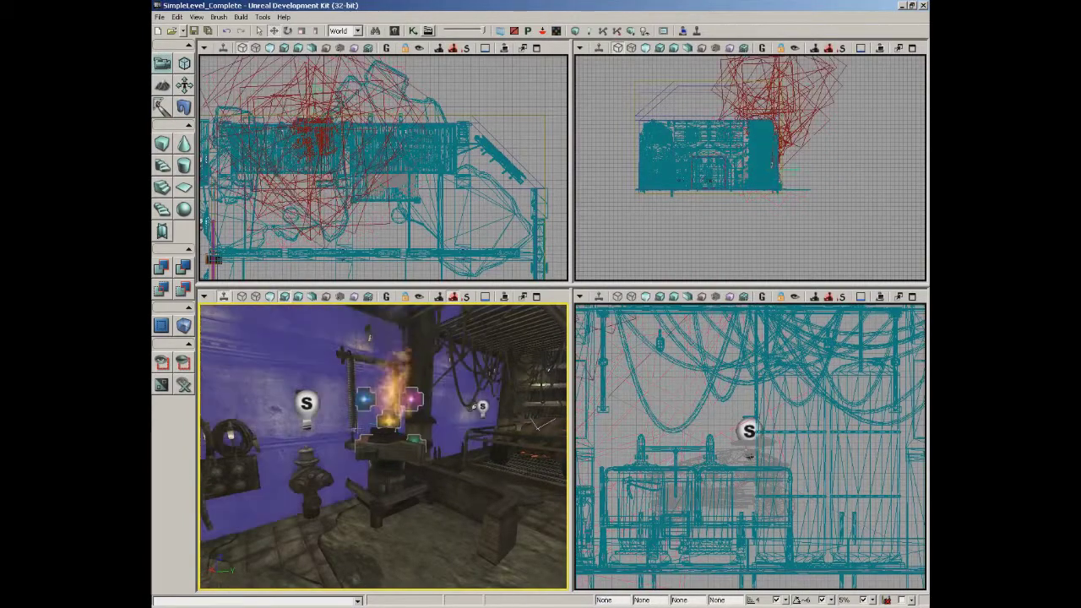
key(Escape)
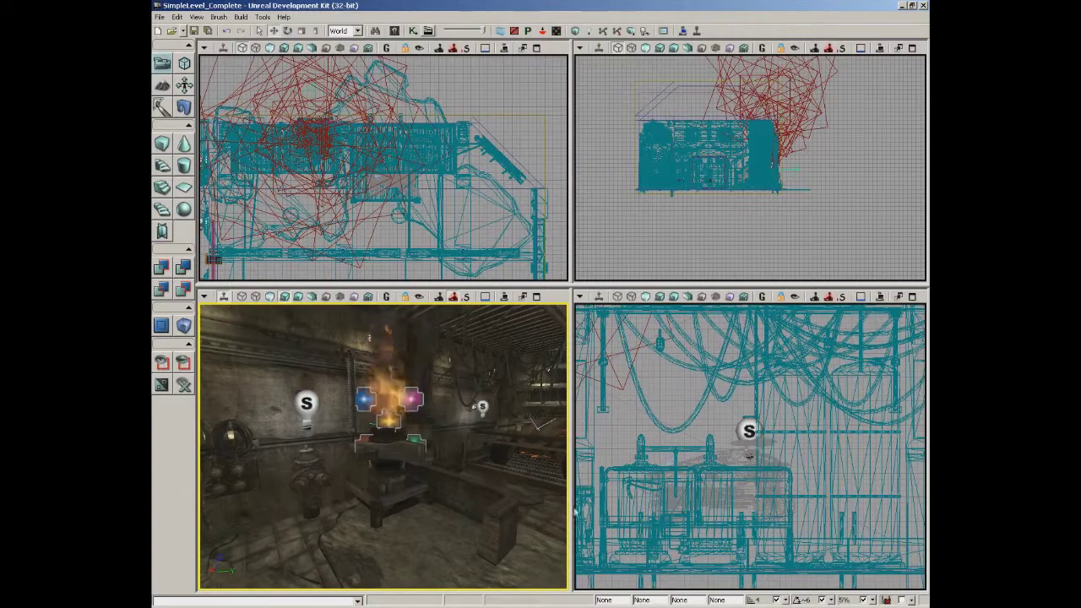
click(414, 414)
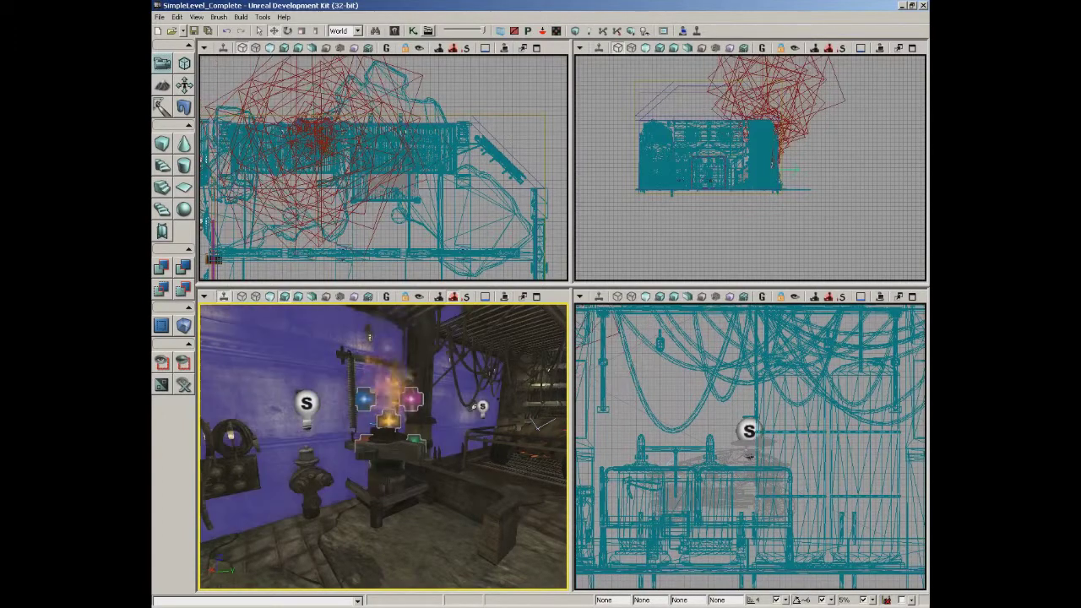
key(ctrl+z)
key(ctrl+z)
key(ctrl+y)
key(ctrl+y)
key(ctrl+z)
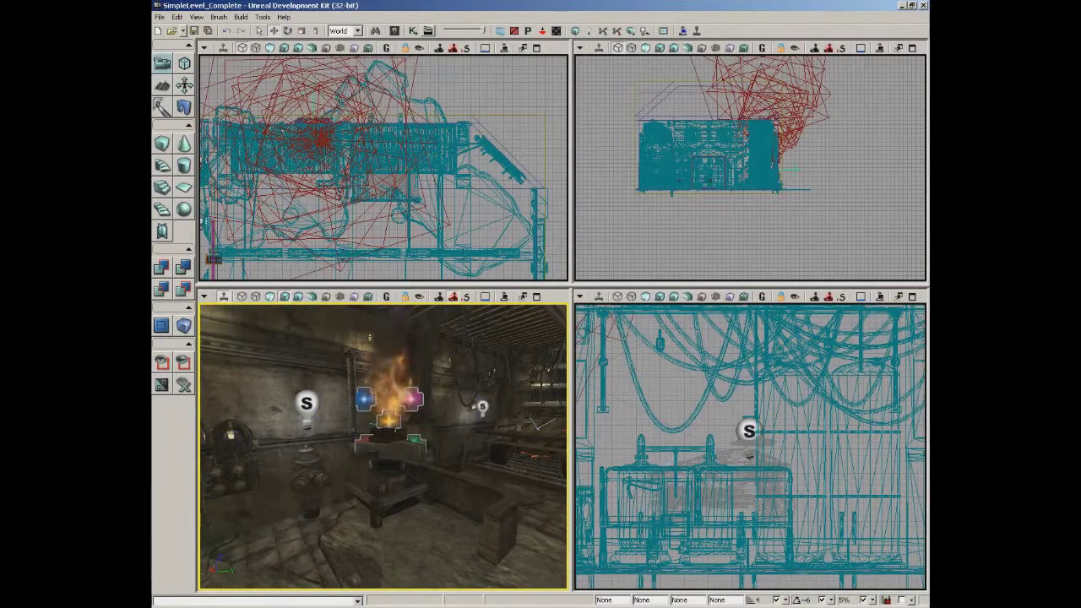
key(ctrl+y)
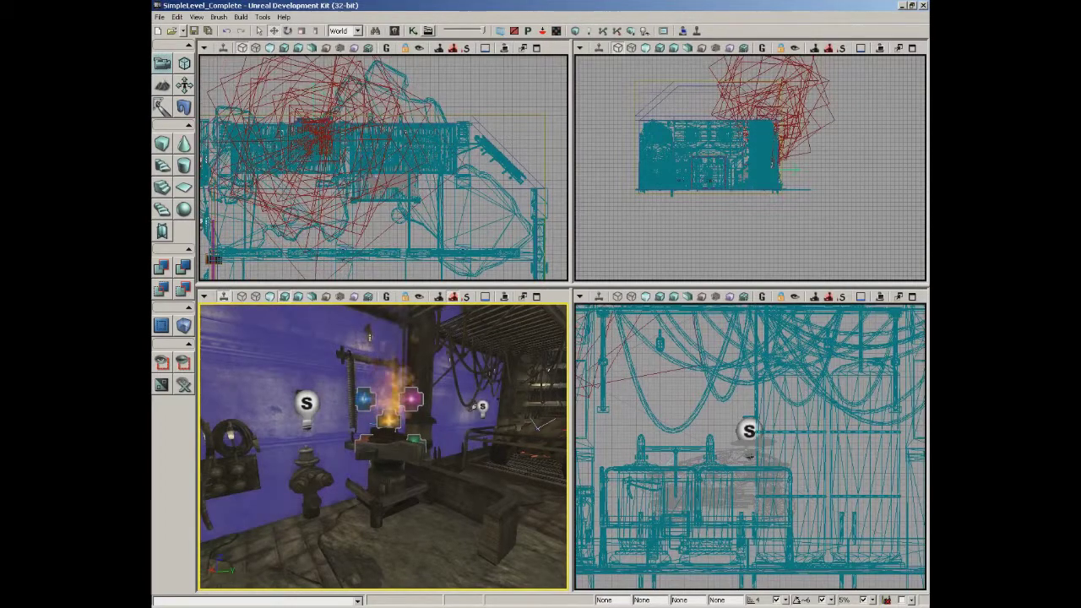
key(ctrl+z)
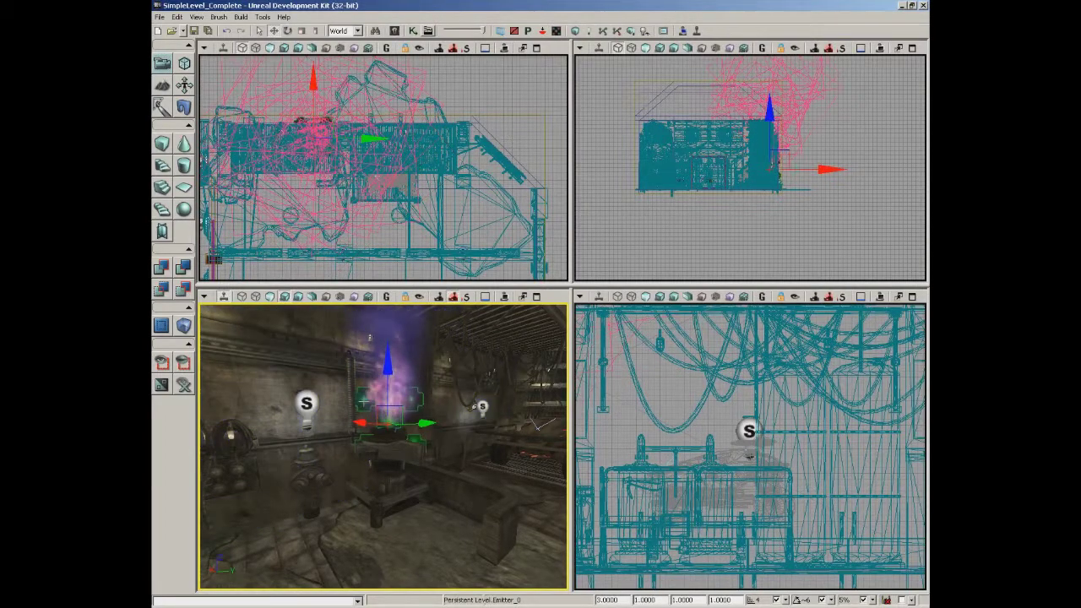
Try an overall draw scale of 1.5 on the fire emitter and settle on 2.
click(499, 31)
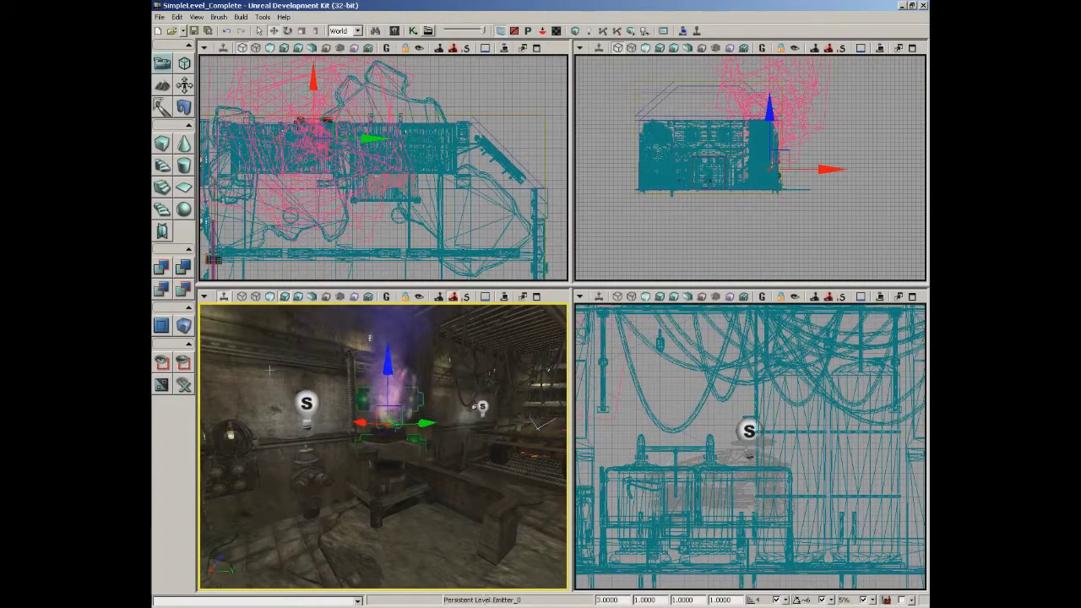
click(413, 531)
click(369, 337)
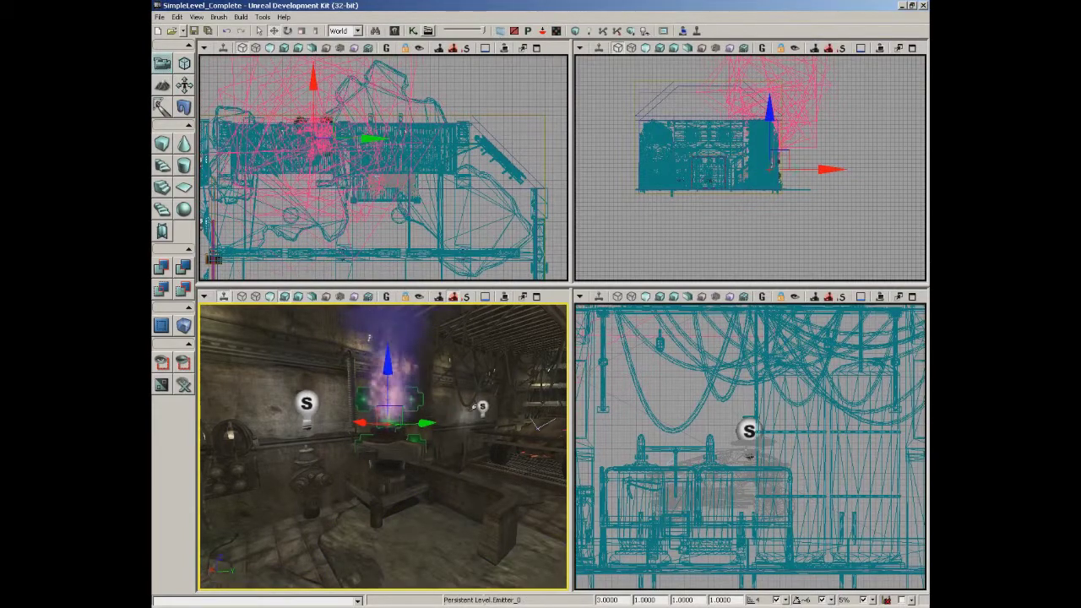
drag(623, 600, 579, 603)
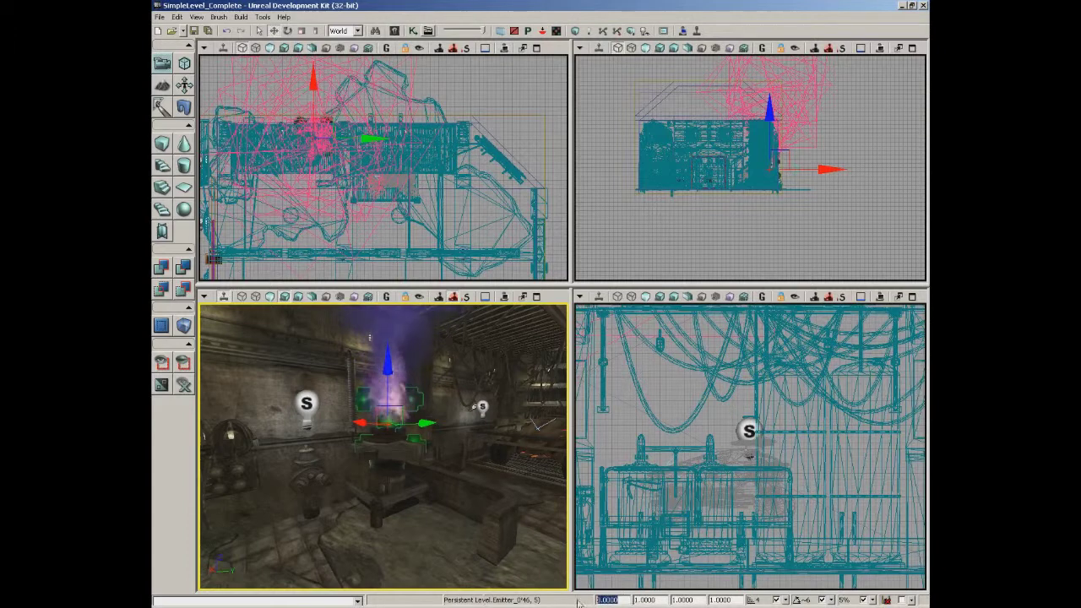
text(1.5)
key(Return)
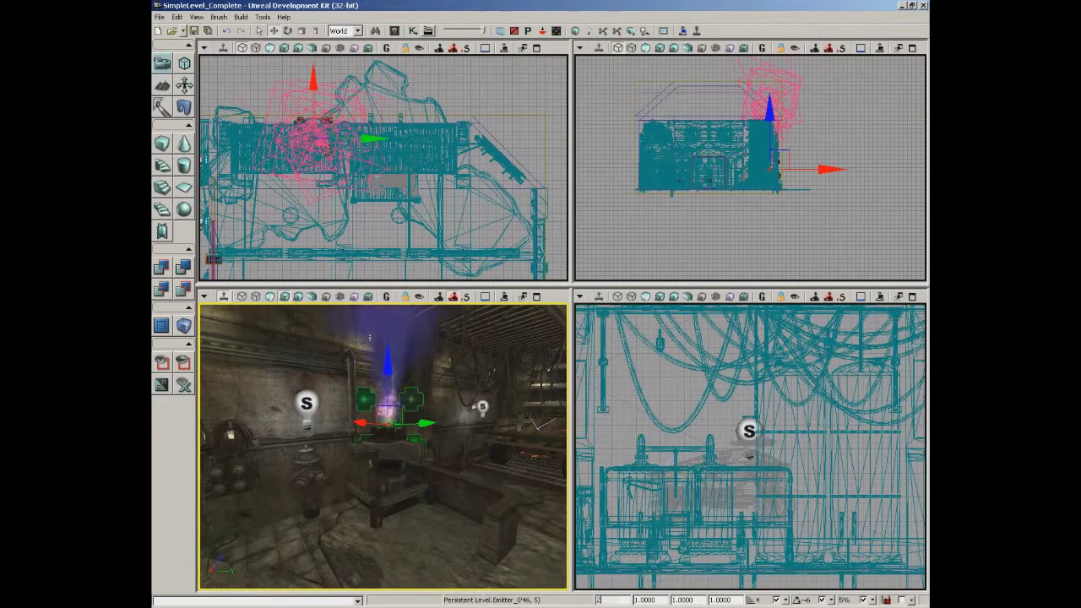
text(2)
key(Return)
Lower the fire emitter about 8 units onto the machine's round cap and leave the floor mesh's properties unchanged.
drag(447, 528, 446, 490)
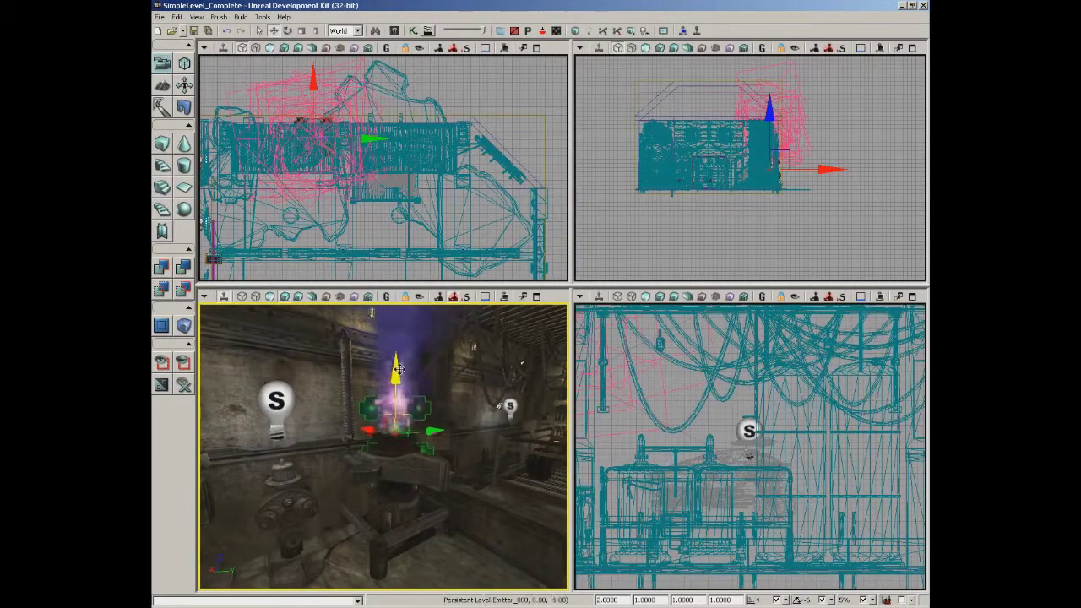
drag(398, 374, 398, 372)
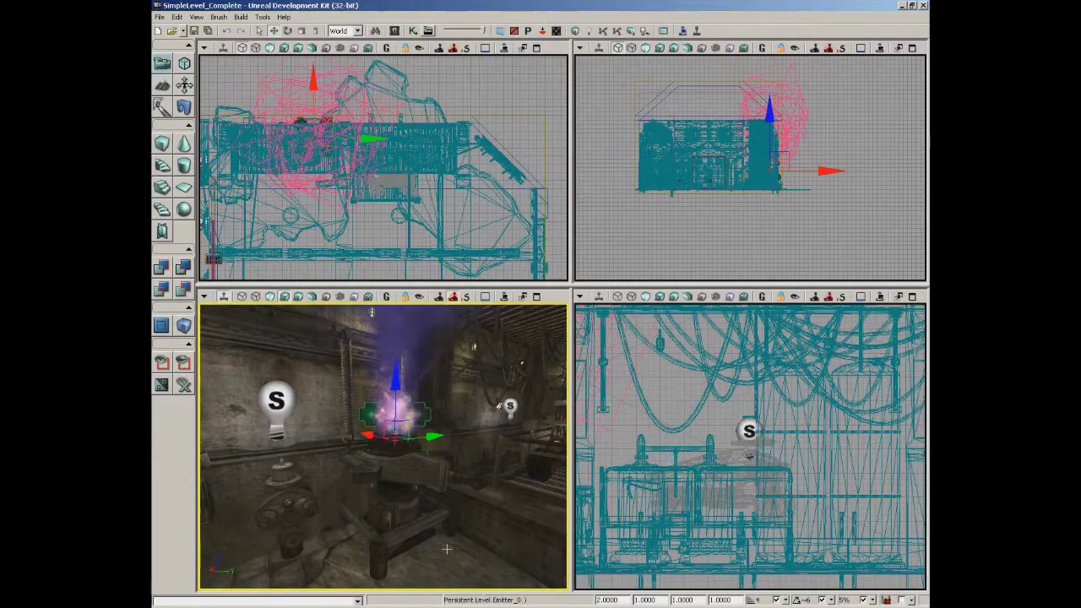
double_click(447, 549)
drag(443, 556, 496, 562)
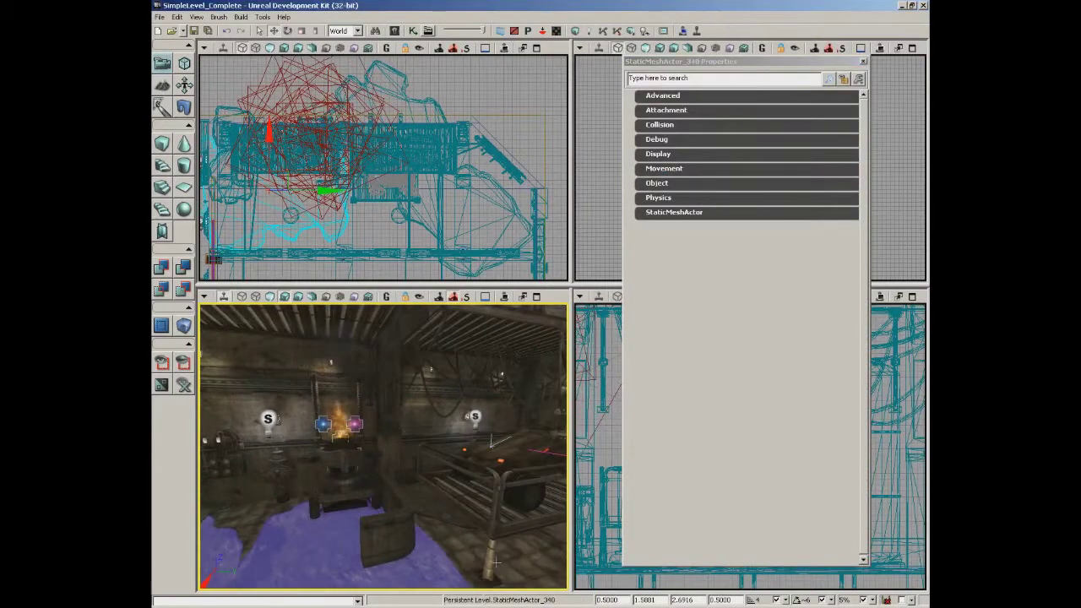
drag(435, 499, 356, 424)
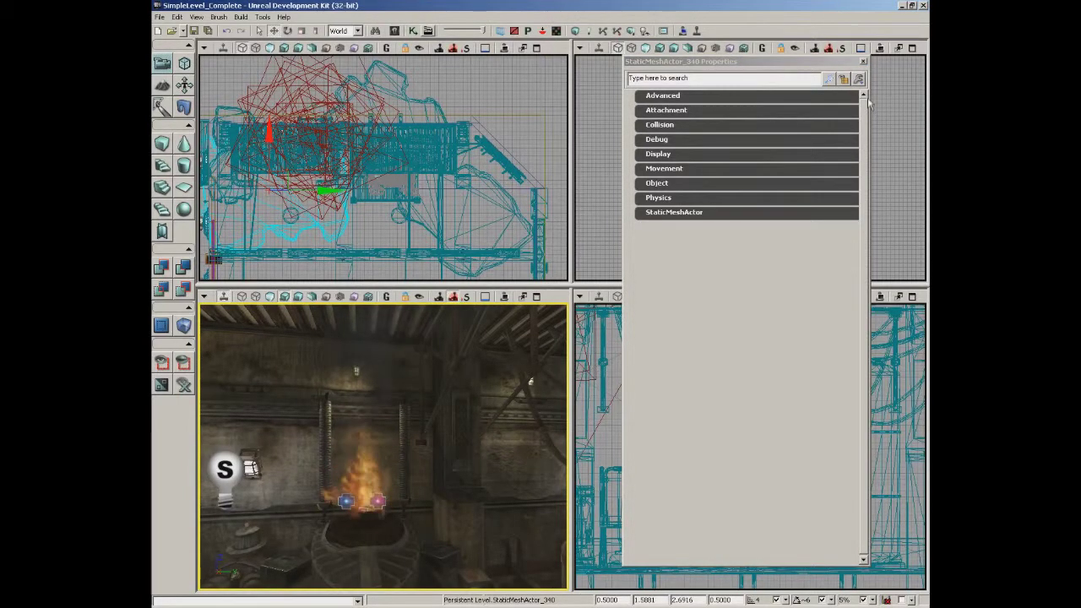
click(863, 62)
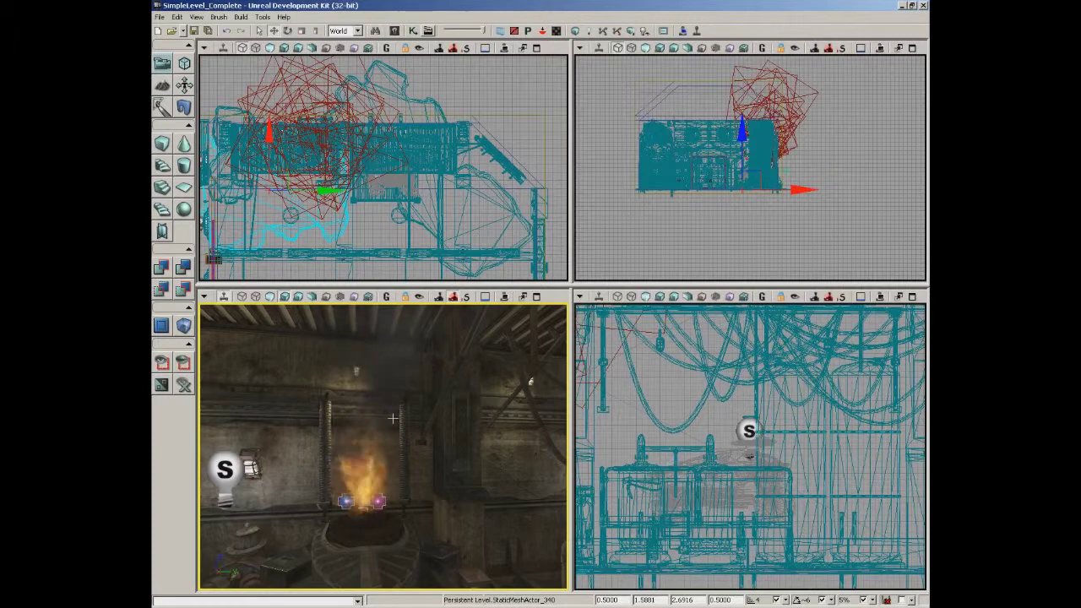
Add a point light at the wall behind the fire and move it down and out until it hovers directly above the flames.
right_drag(385, 417, 406, 408)
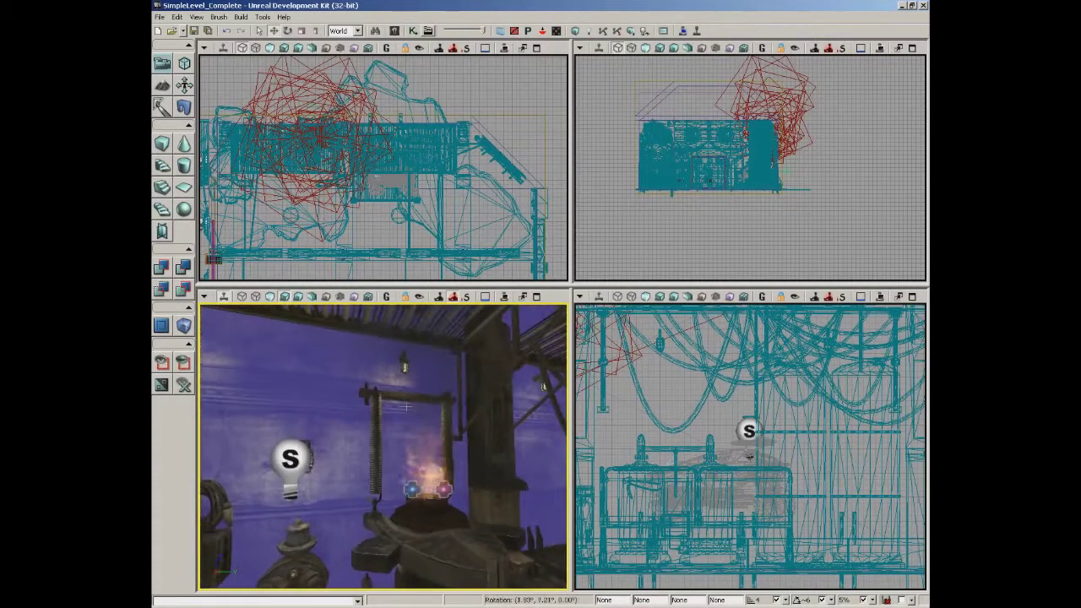
click(349, 365)
drag(348, 365, 416, 388)
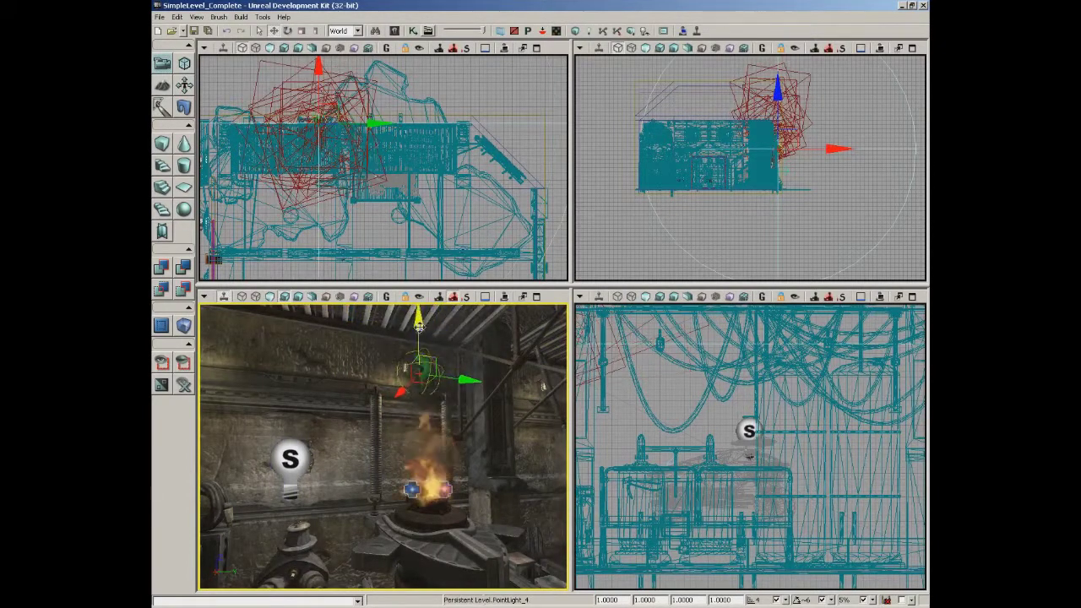
drag(416, 342, 414, 376)
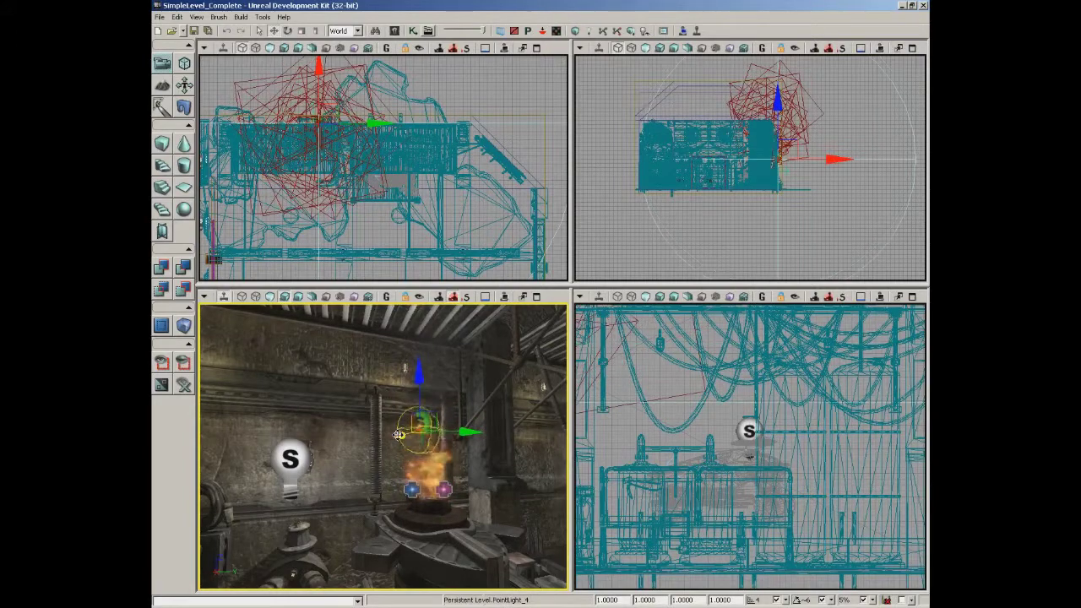
drag(404, 435, 490, 435)
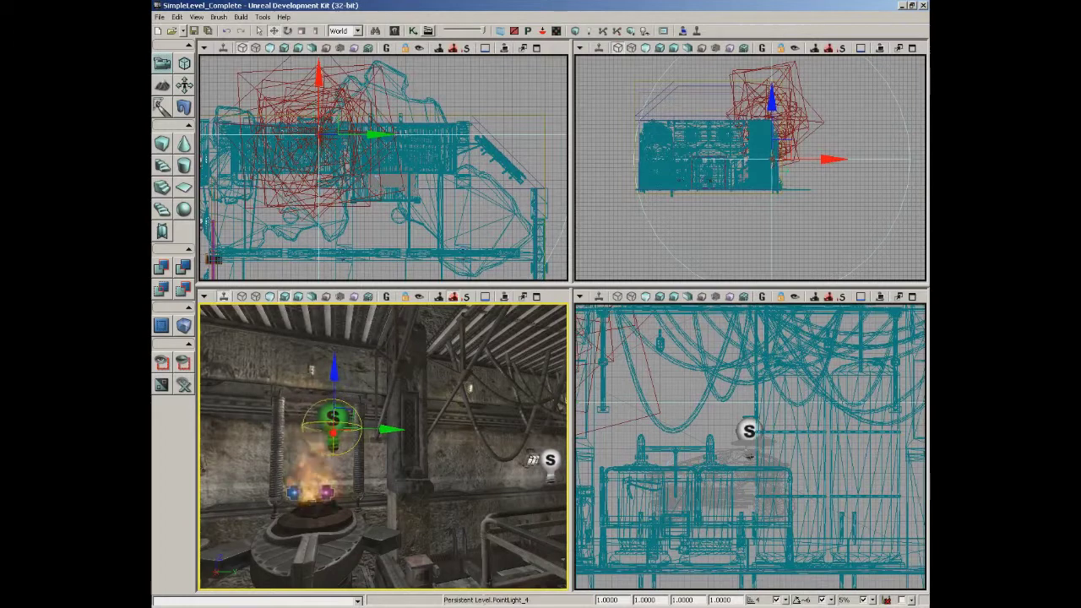
drag(395, 429, 375, 429)
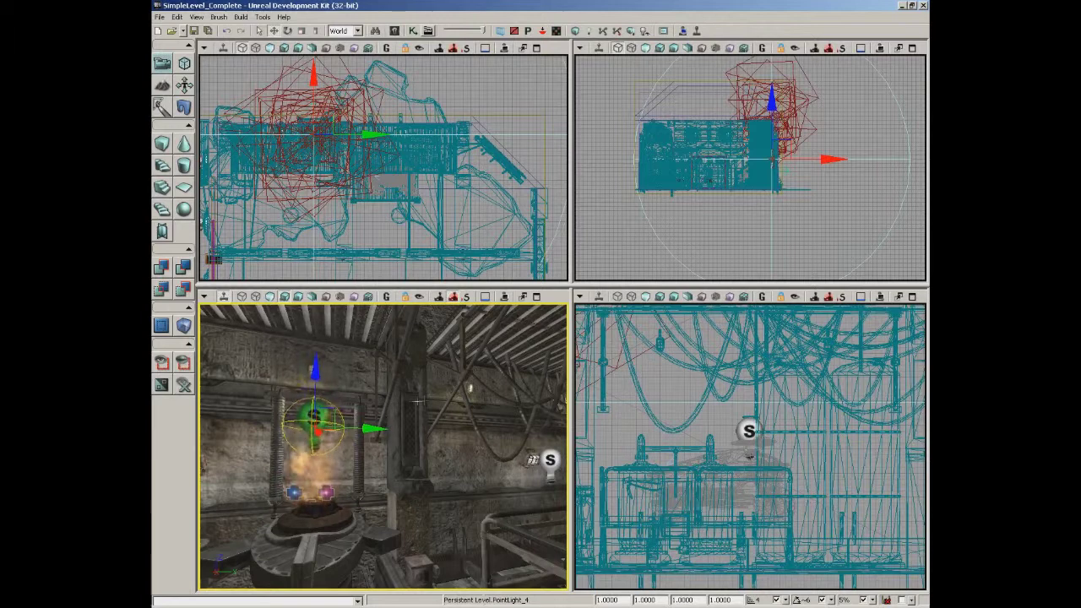
Open the point light's properties, try a PointLightComponent Radius of 720 and settle on 256.
key(F4)
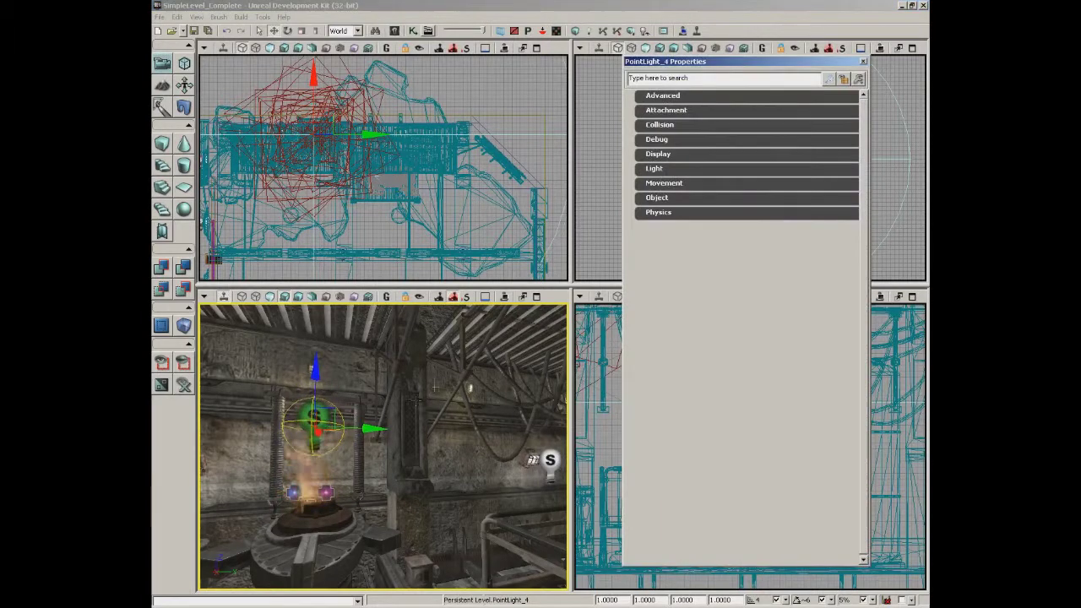
click(659, 169)
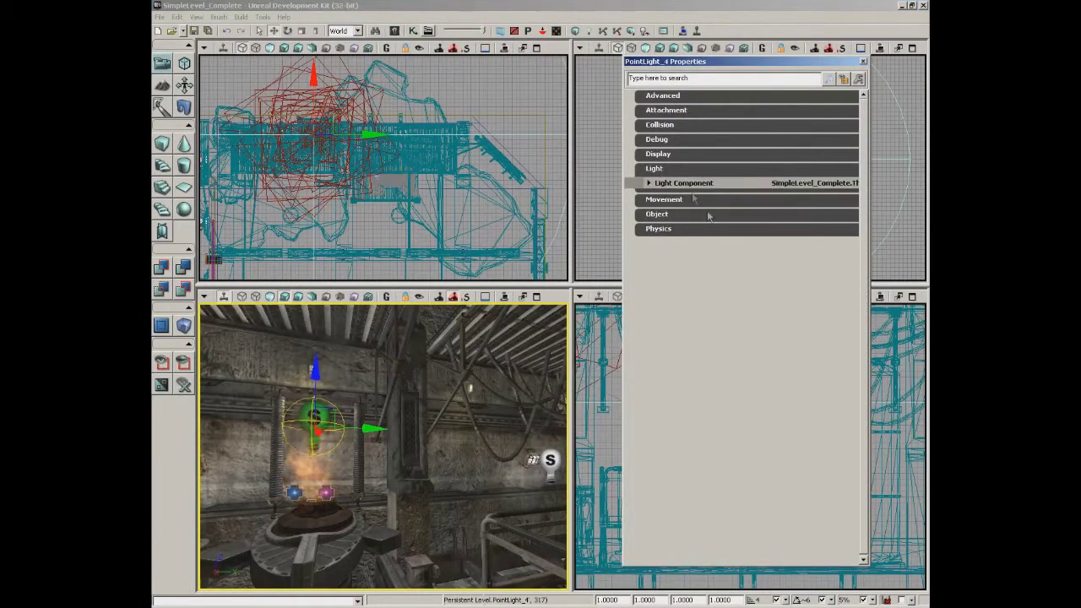
click(650, 182)
click(696, 224)
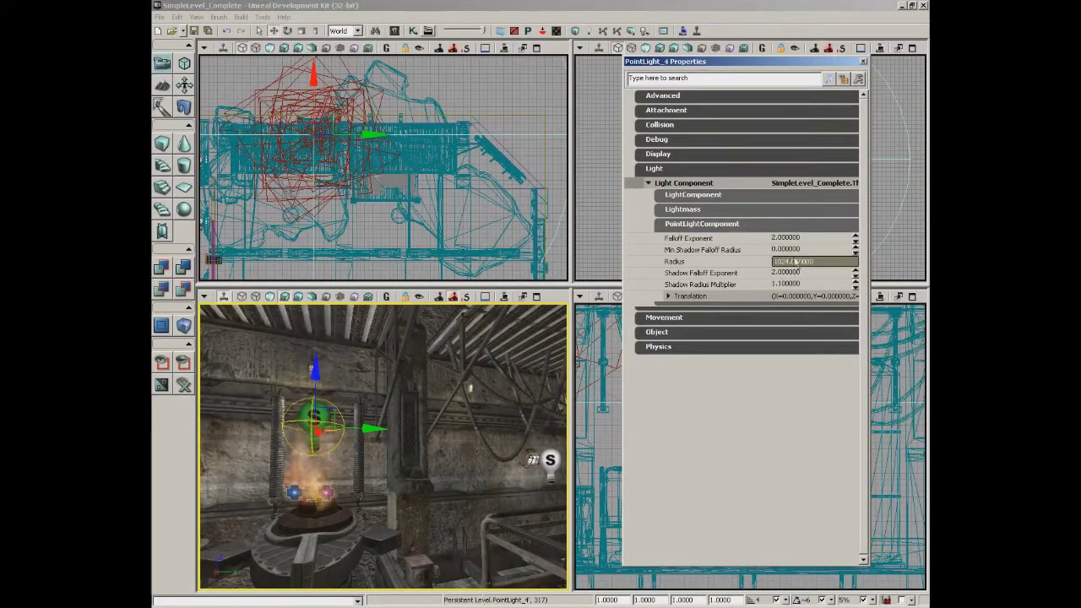
click(674, 261)
drag(420, 541, 420, 587)
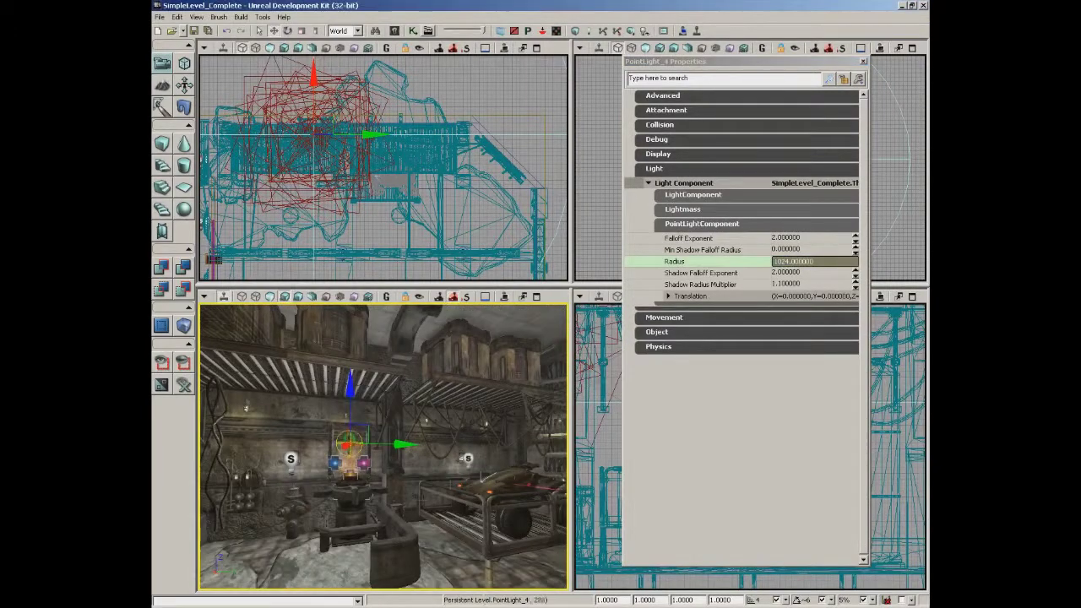
click(784, 262)
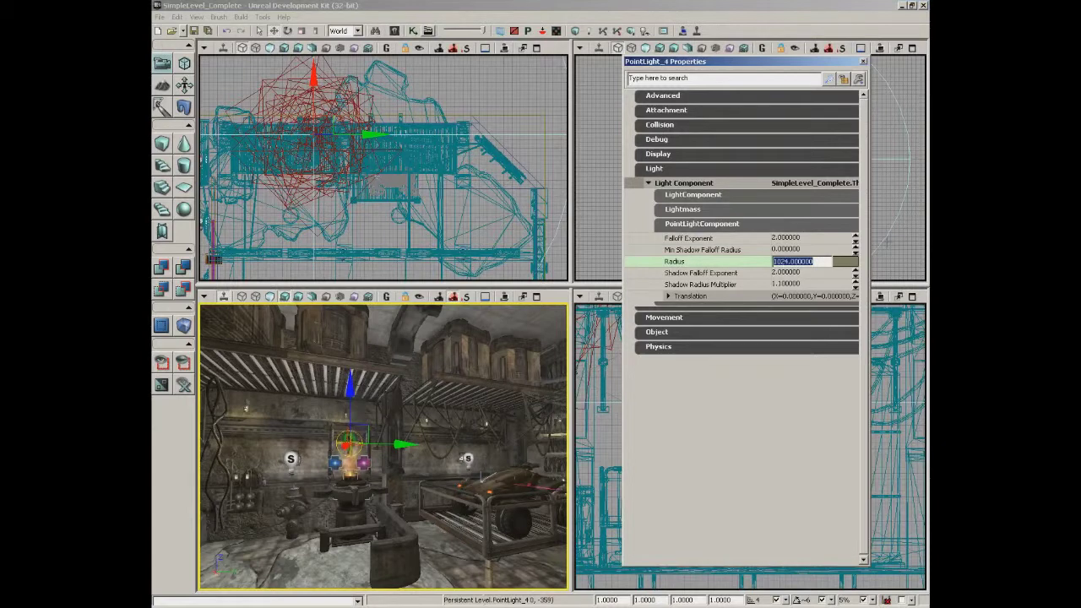
text(720)
key(Return)
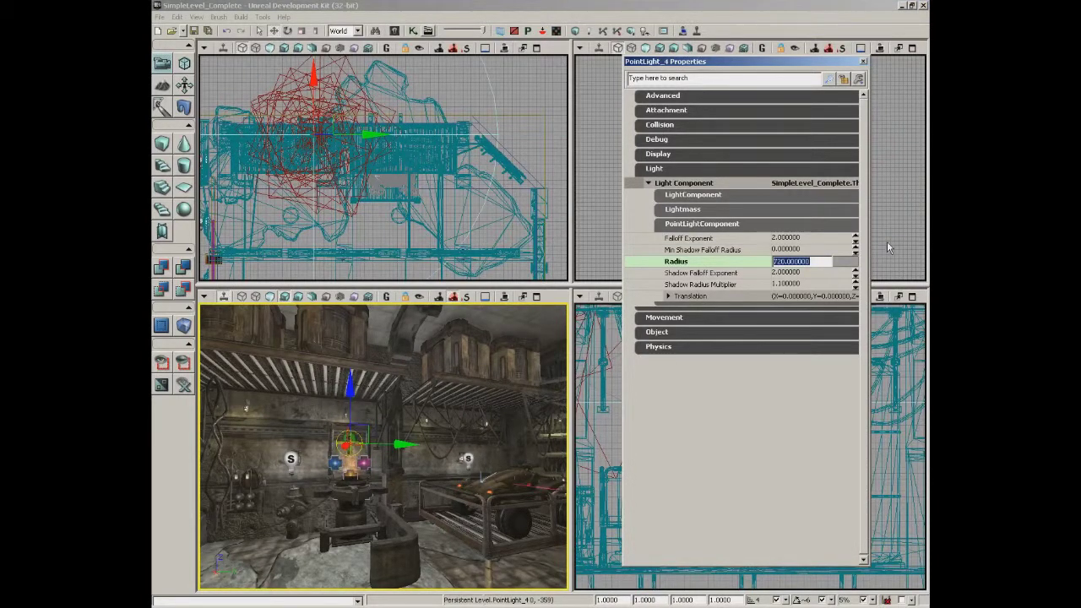
text(256)
key(Return)
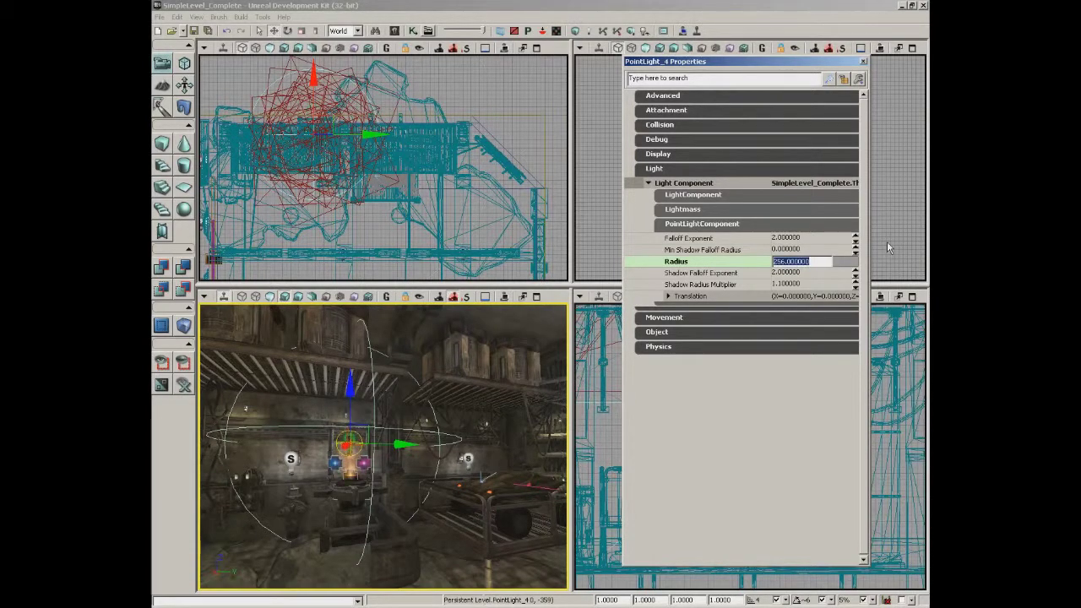
Set the point light's Brightness to 2 and its Light Color to light orange (Red 255, Green 190, Blue 125).
click(694, 196)
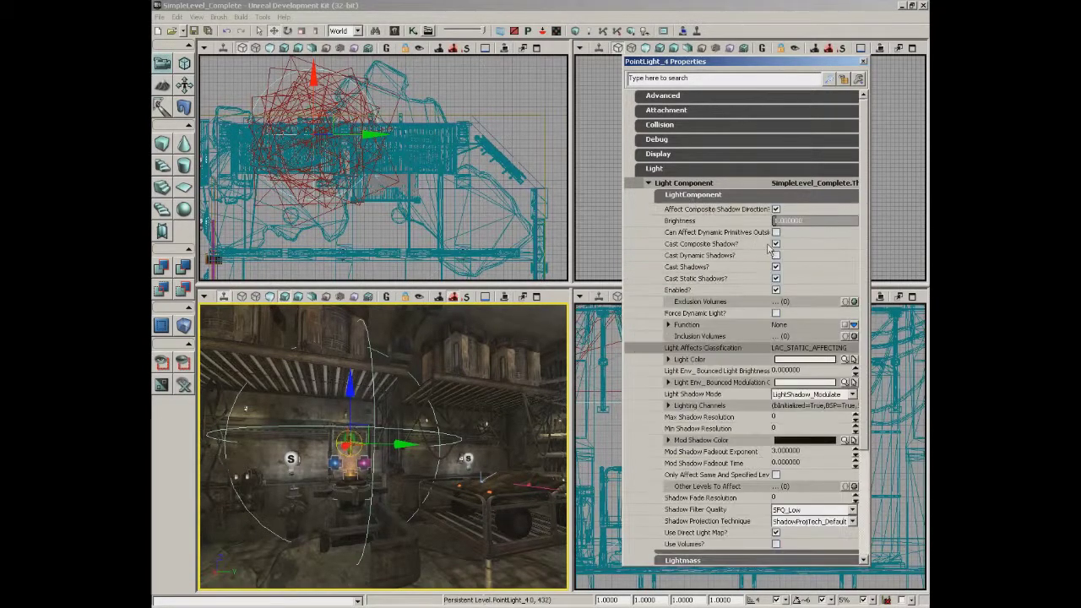
click(822, 221)
text(2)
key(Return)
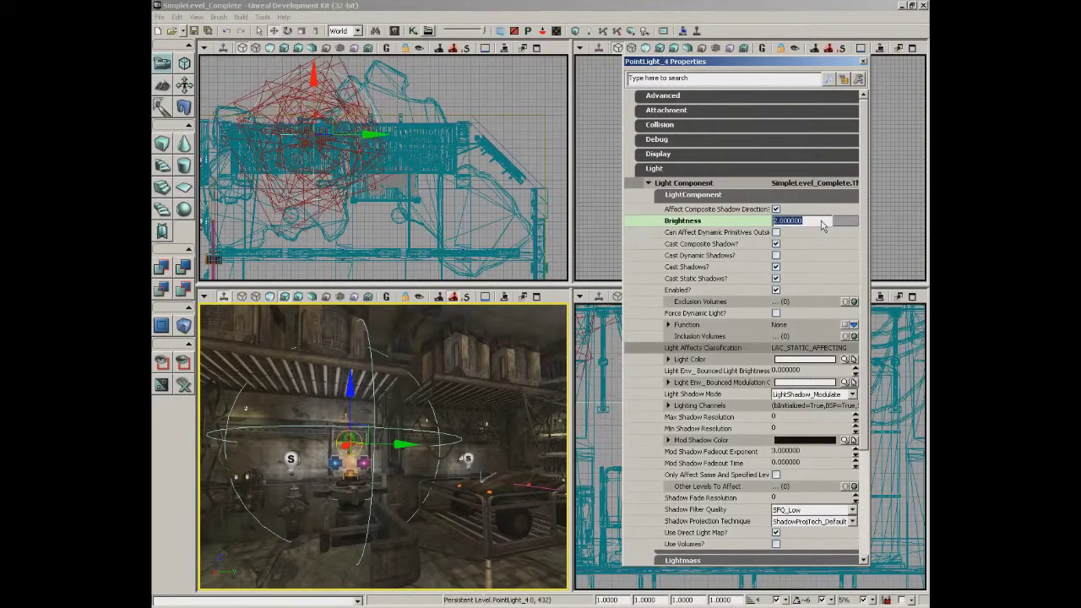
click(843, 359)
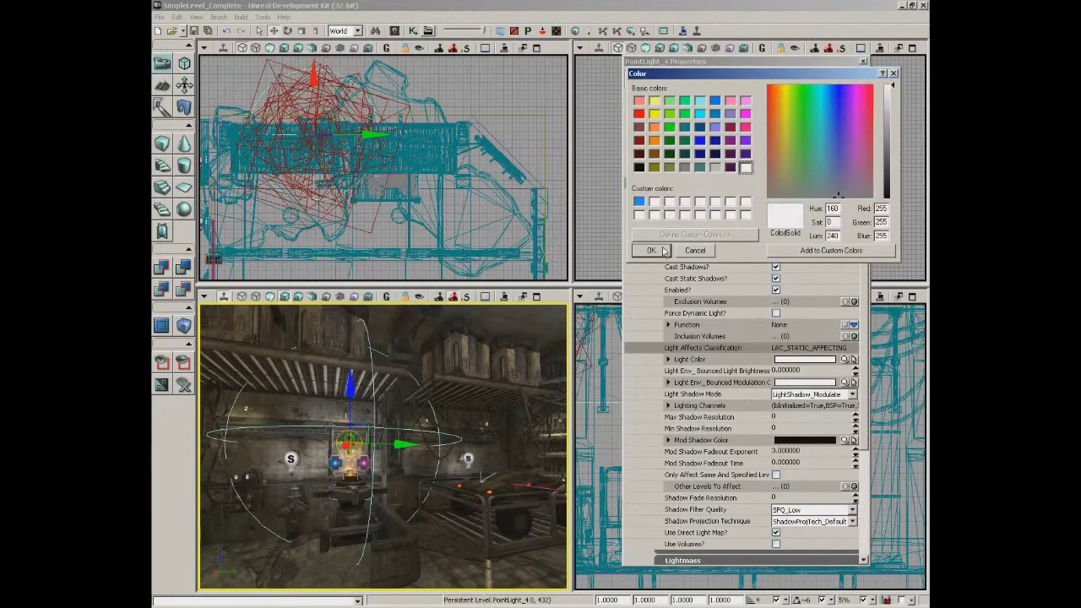
click(655, 140)
click(892, 118)
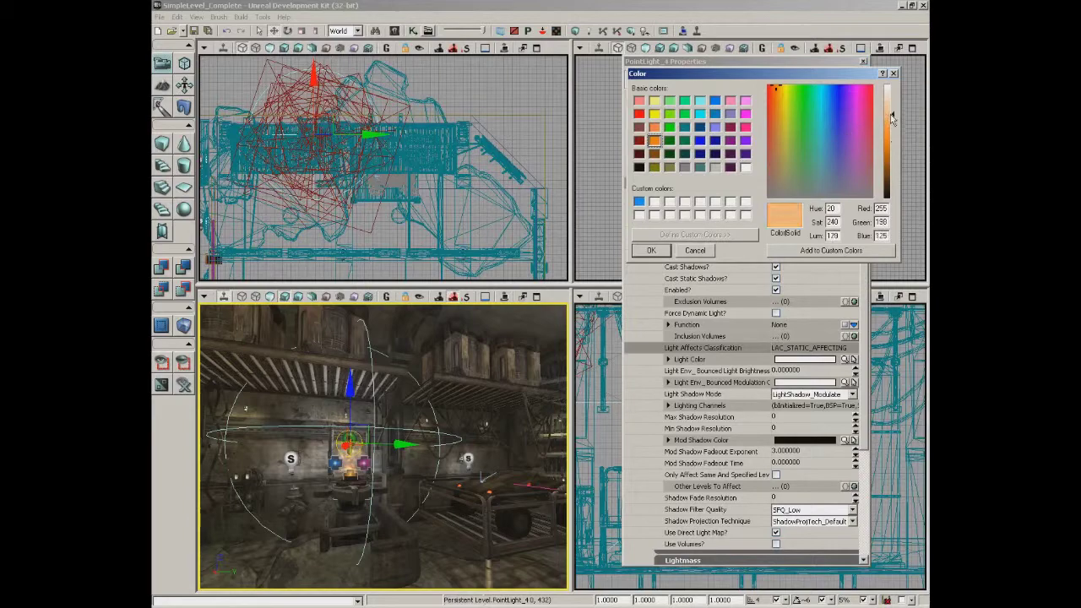
click(657, 255)
drag(501, 485, 465, 480)
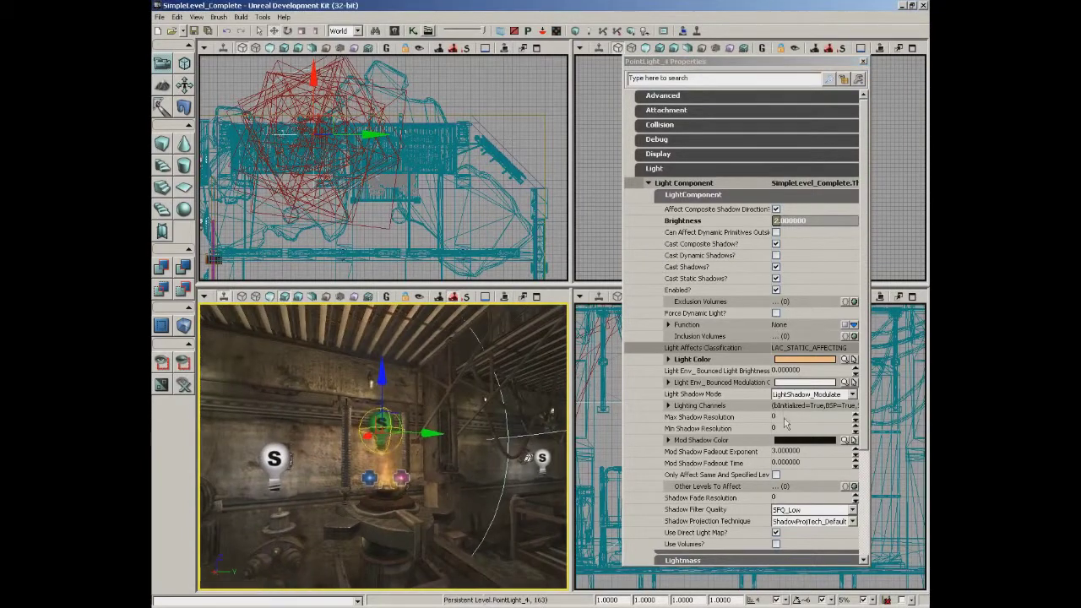
Raise the point light's Brightness to 6.
click(785, 221)
text(6)
key(Return)
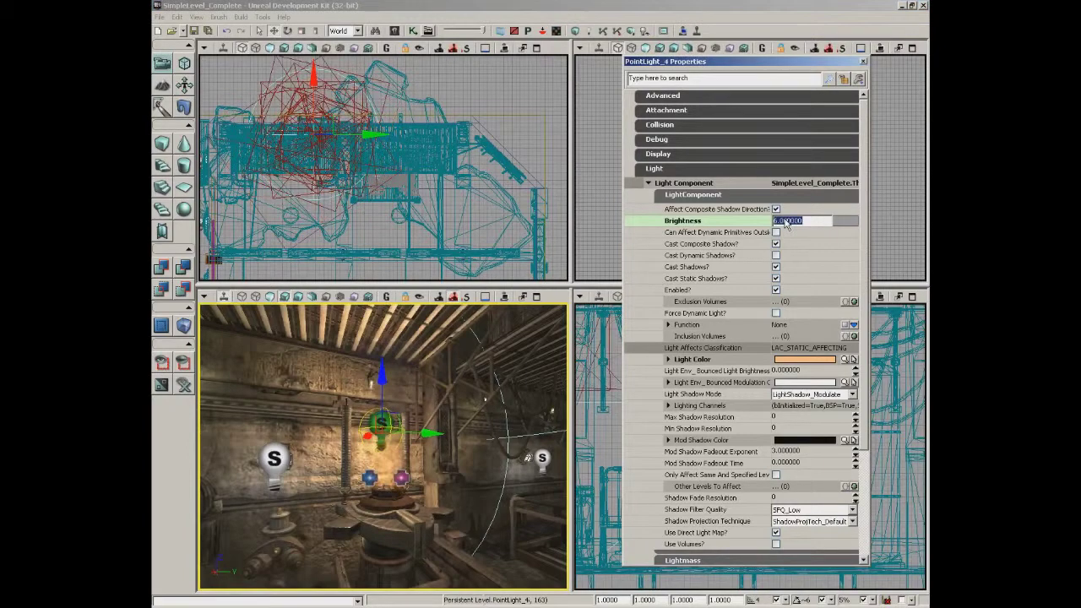
Set the point light's Brightness to 2.
drag(511, 428, 486, 388)
drag(515, 438, 505, 429)
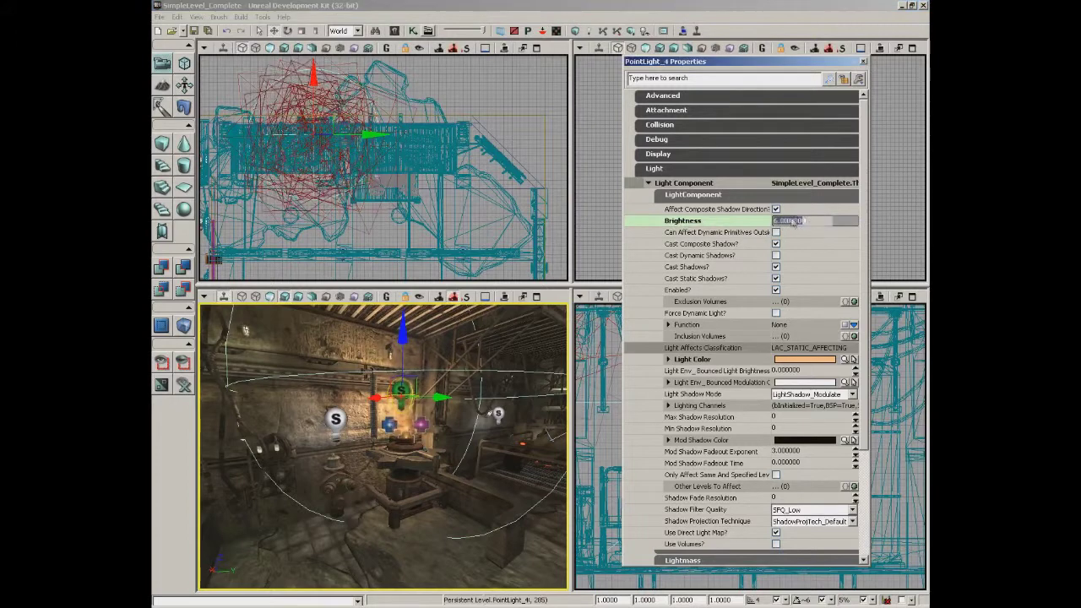
text(2)
key(Return)
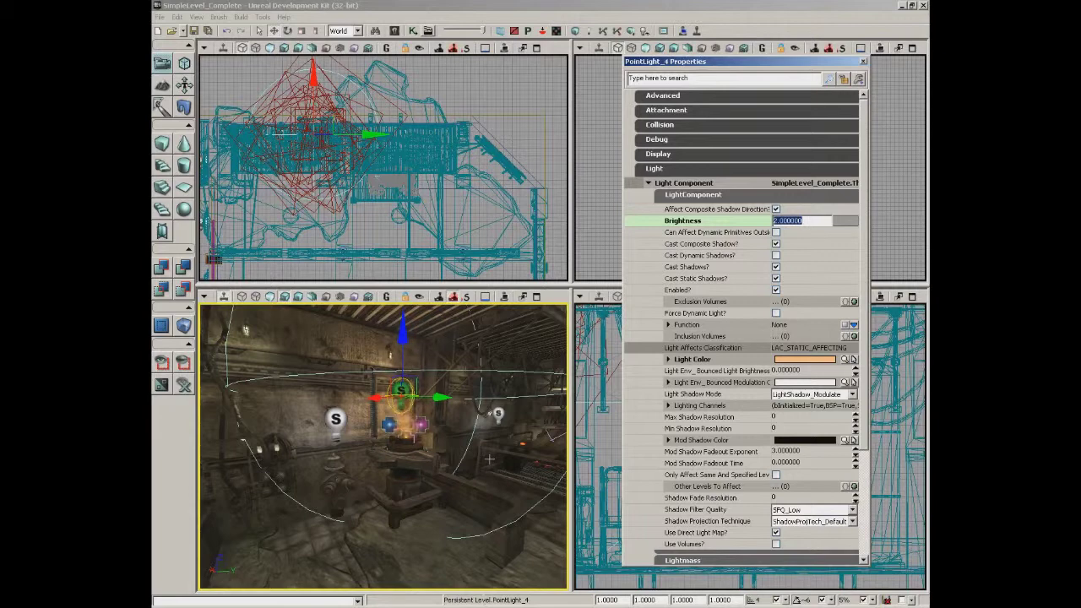
Play the level from the floor, walk up to the burning machine to check the fire and its light, and end the play session.
right_drag(486, 484, 439, 512)
right_click(434, 514)
click(448, 509)
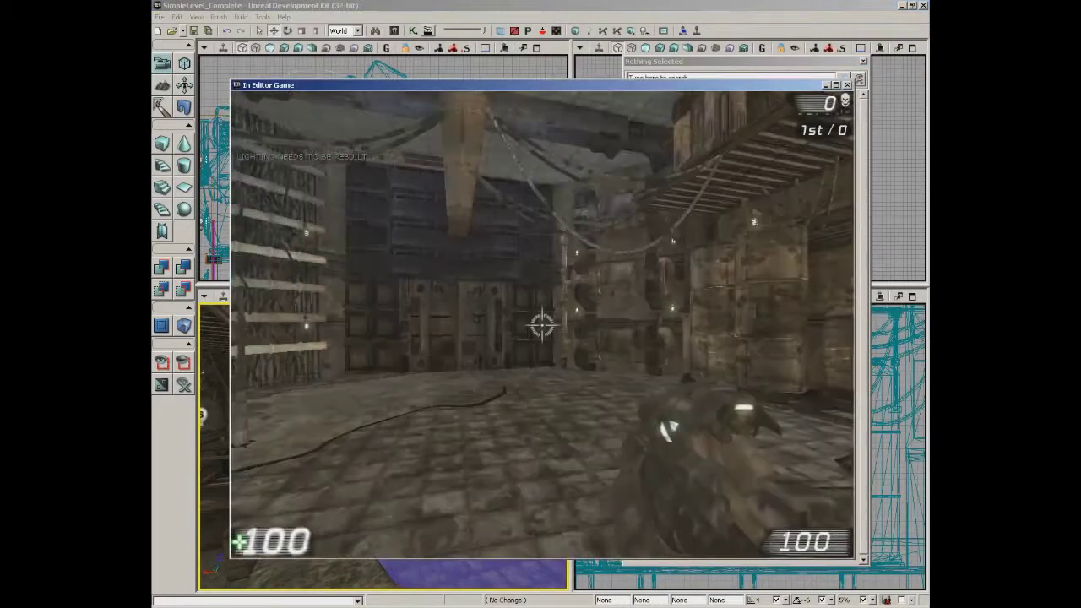
mouse_move(541, 325)
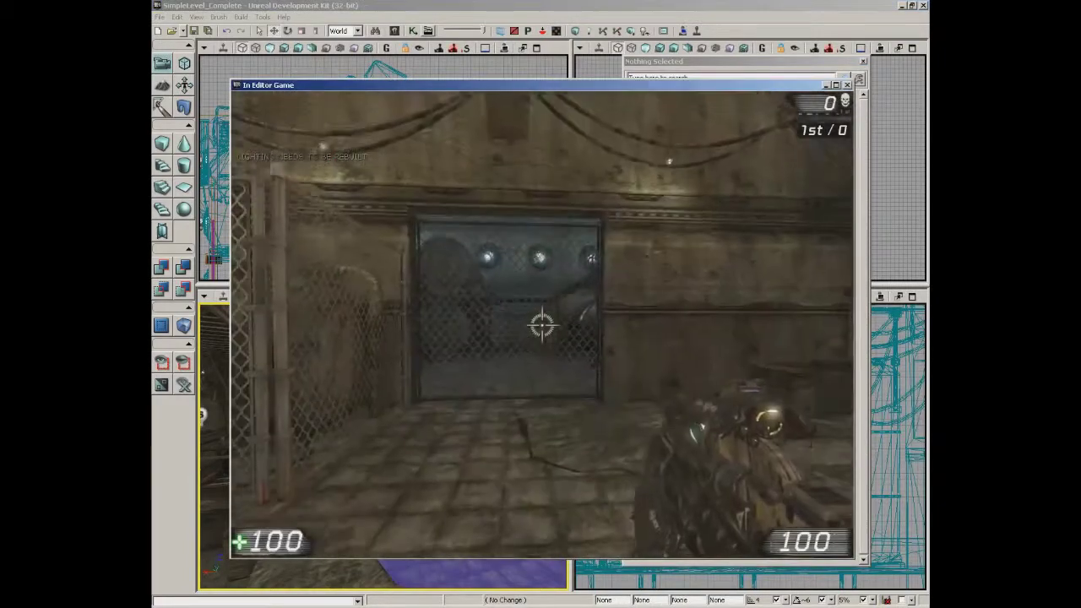
key(w)
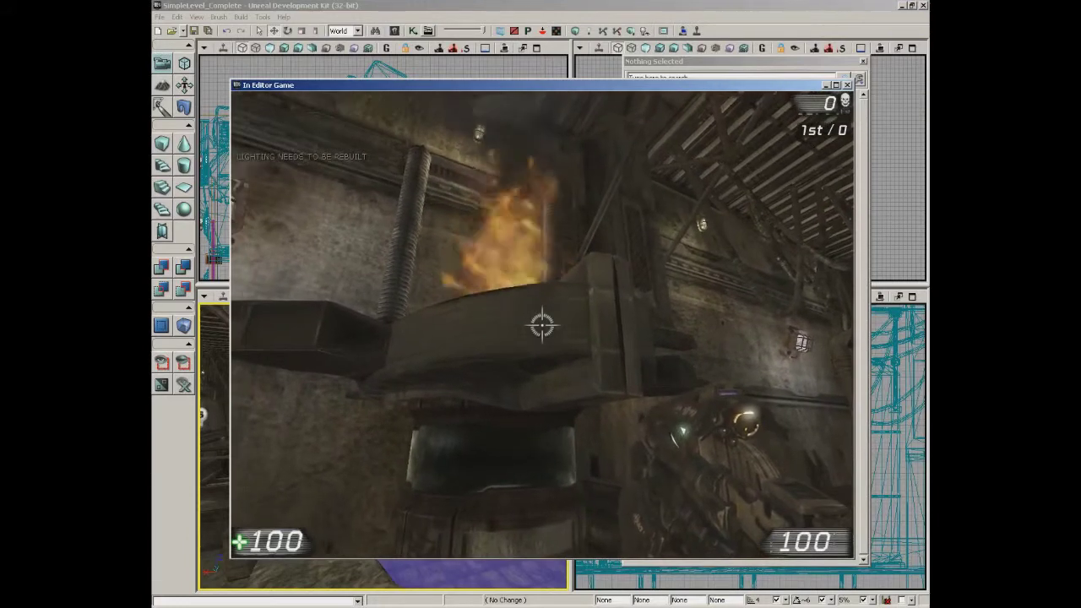
key(Escape)
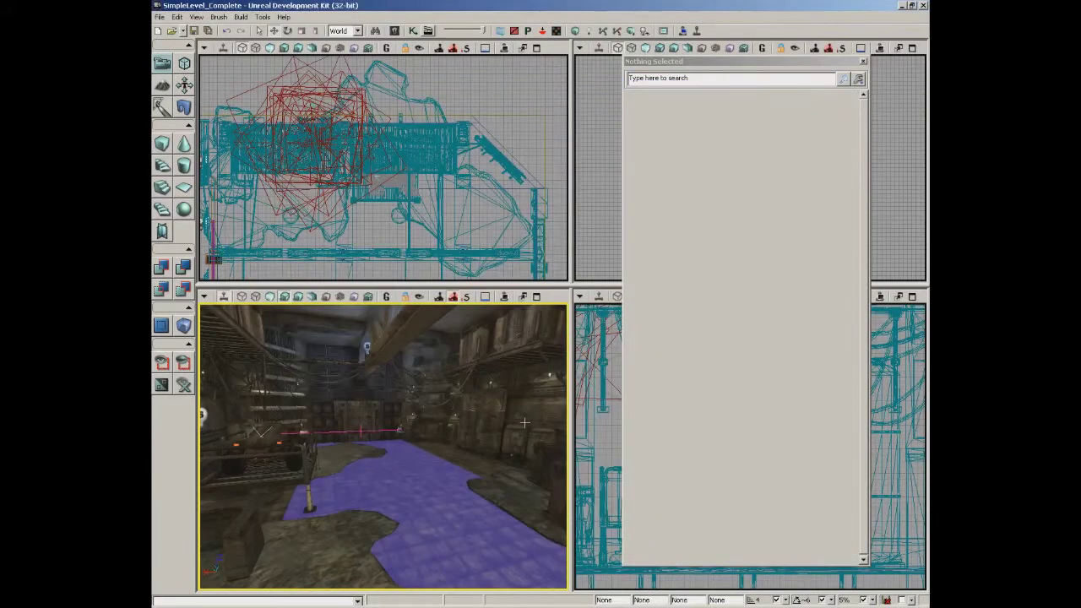
Search the Content Browser for "fire small", select the fire_small01 sound, and uncover the perspective view.
click(393, 31)
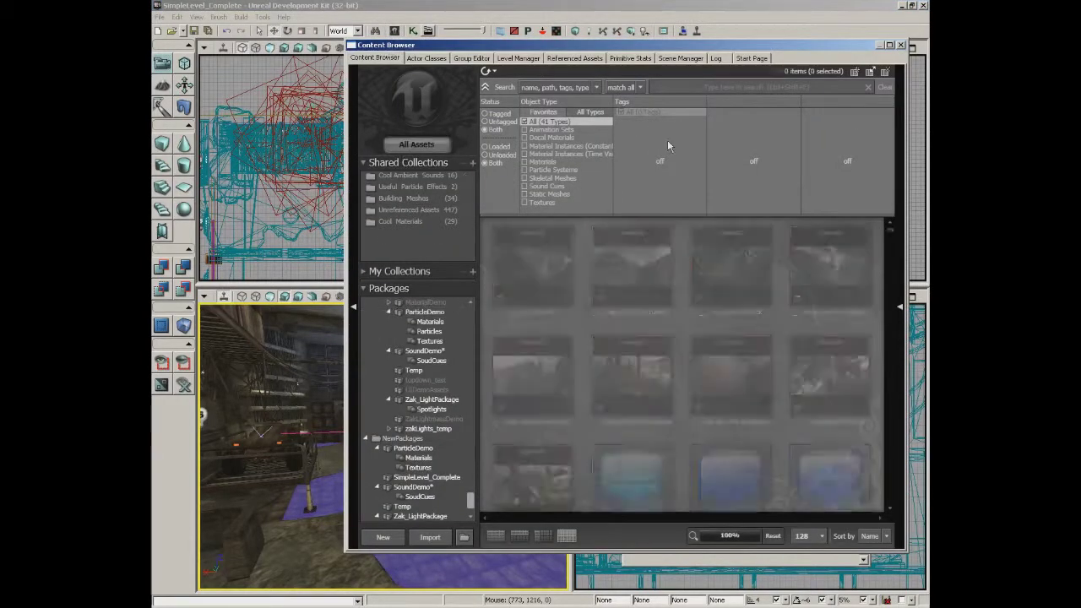
click(730, 94)
text(fire small)
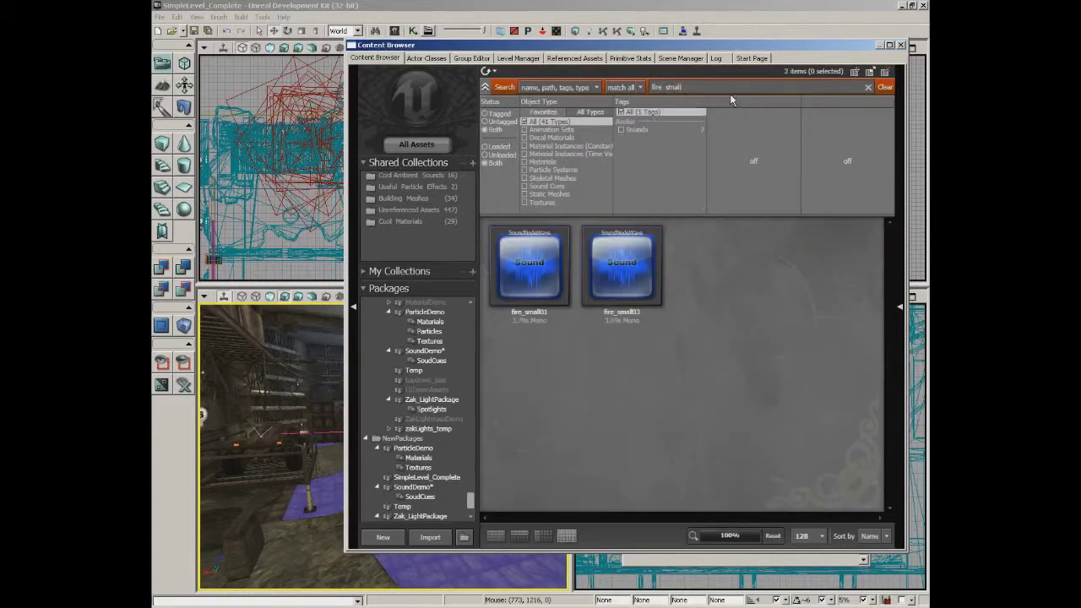
click(549, 300)
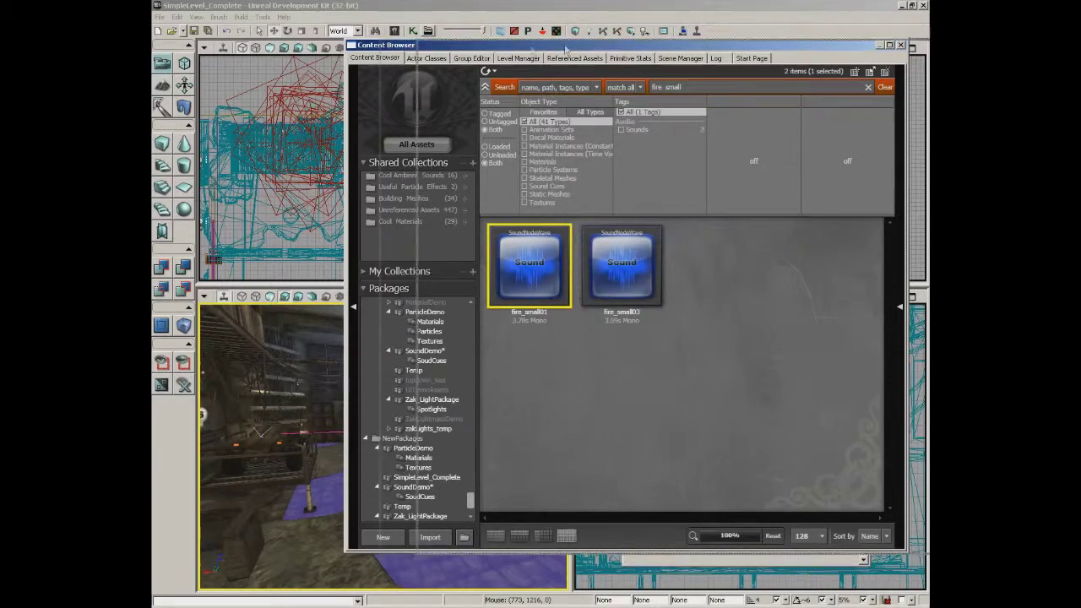
drag(510, 44, 609, 46)
Add an AmbientSoundSimple actor with fire_small01 on the floor and move it up to the flames on the machine.
right_click(308, 486)
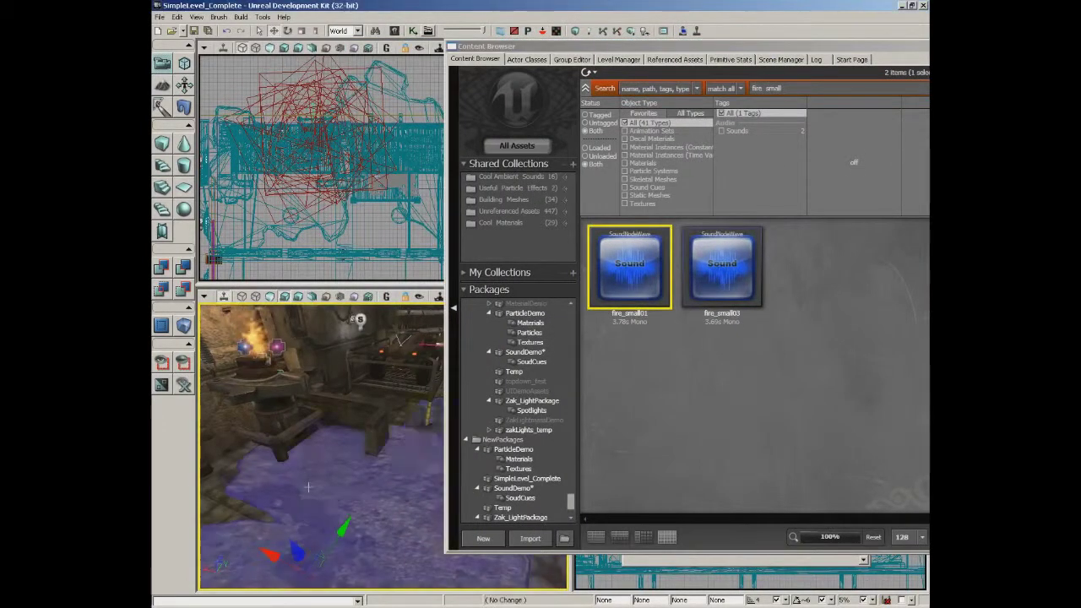
mouse_move(397, 395)
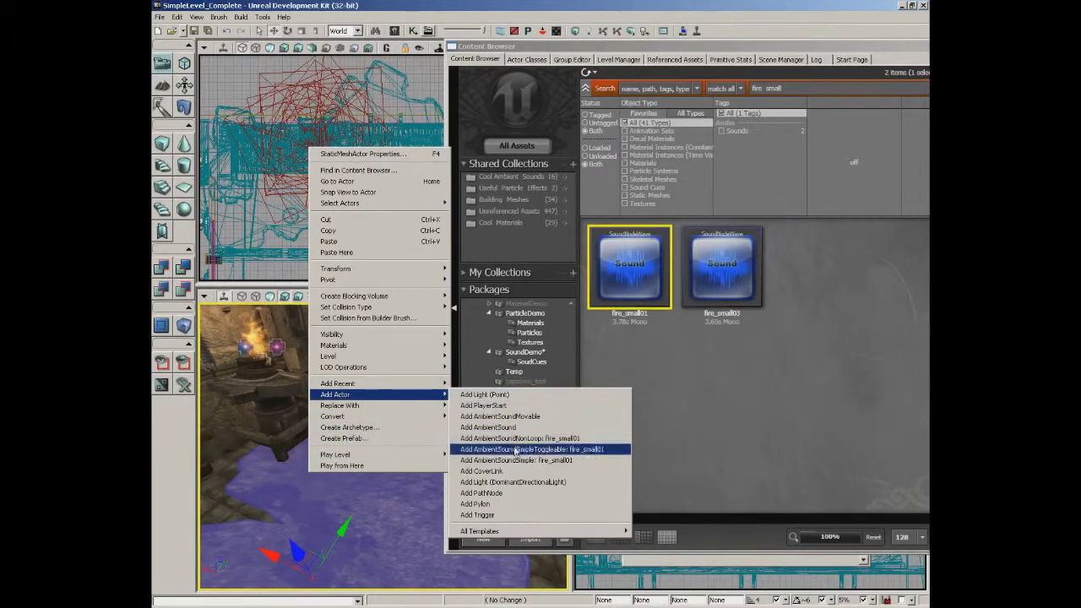
click(511, 461)
drag(292, 436, 245, 302)
drag(359, 319, 419, 326)
drag(384, 359, 287, 346)
drag(356, 401, 346, 410)
In the ambient sound's Ambient Properties, set Radius Min to 512 and Radius Max to 720, with the Content Browser closed.
key(F4)
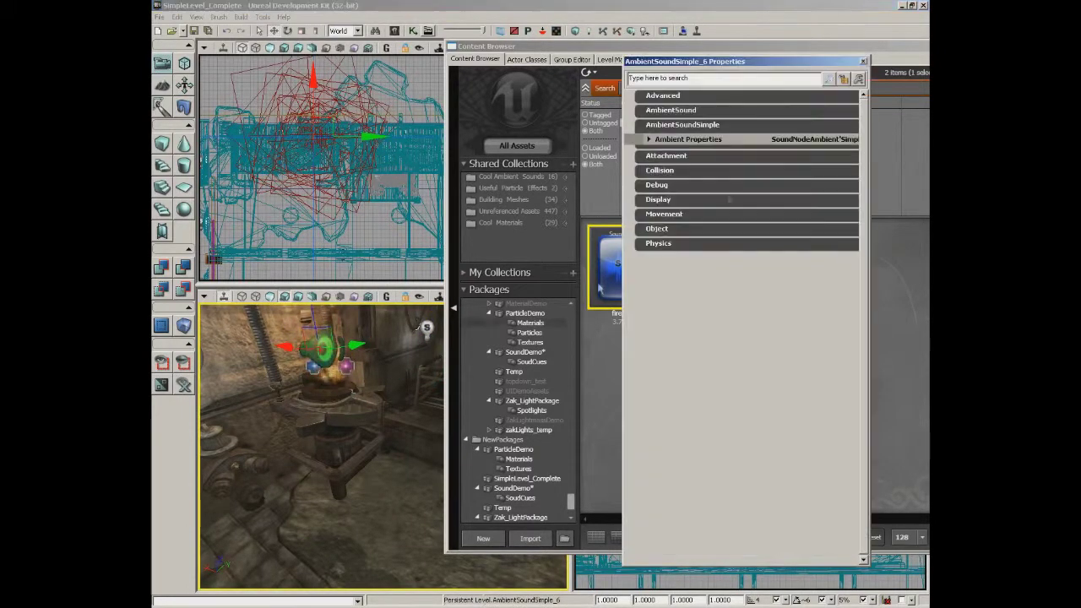
click(912, 54)
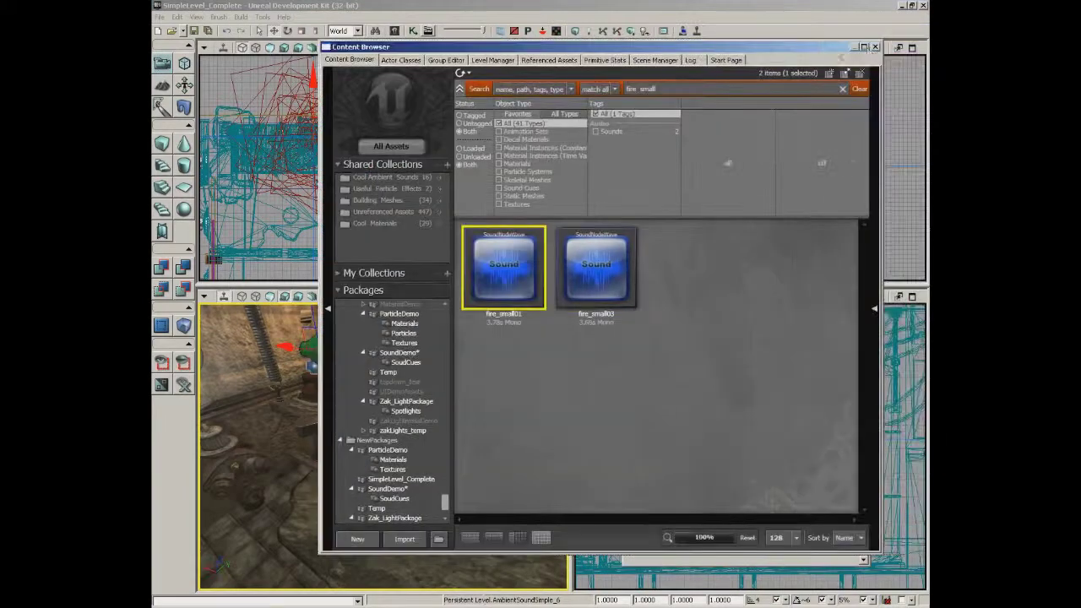
click(873, 50)
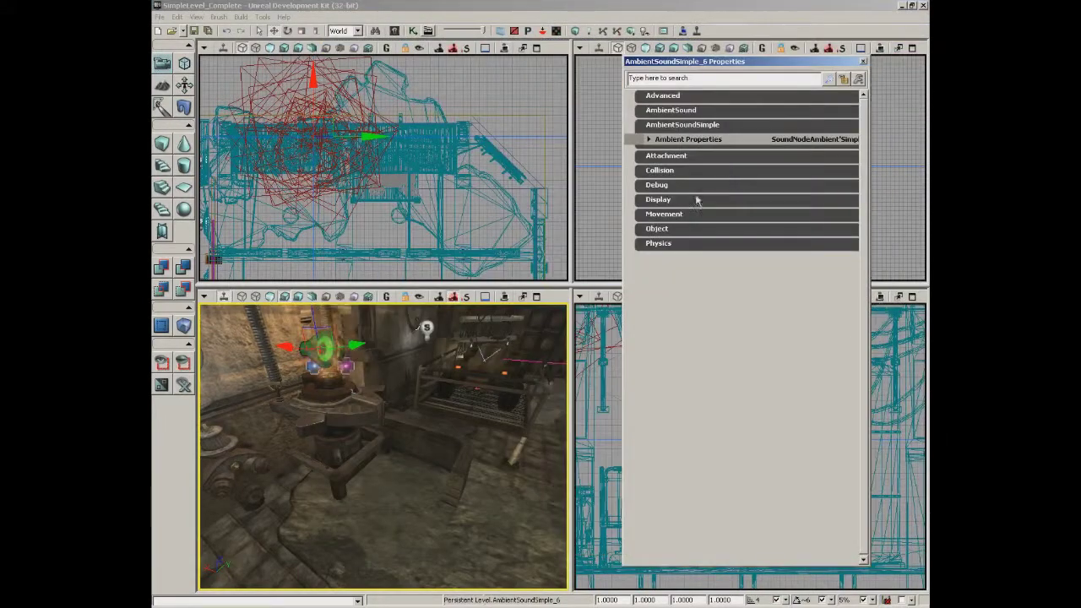
click(649, 140)
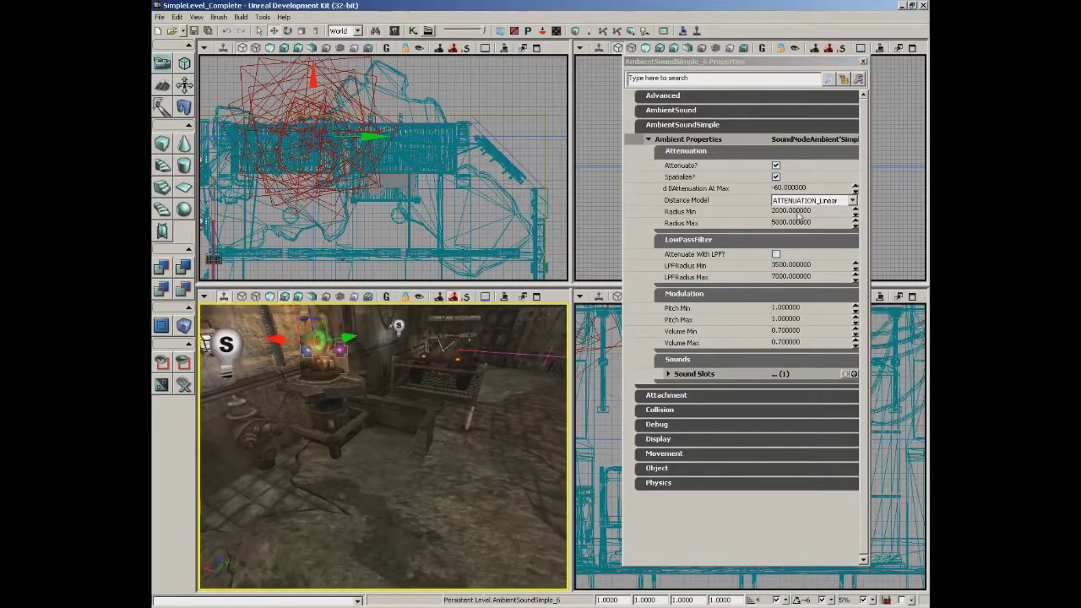
click(799, 213)
text(512)
key(Tab)
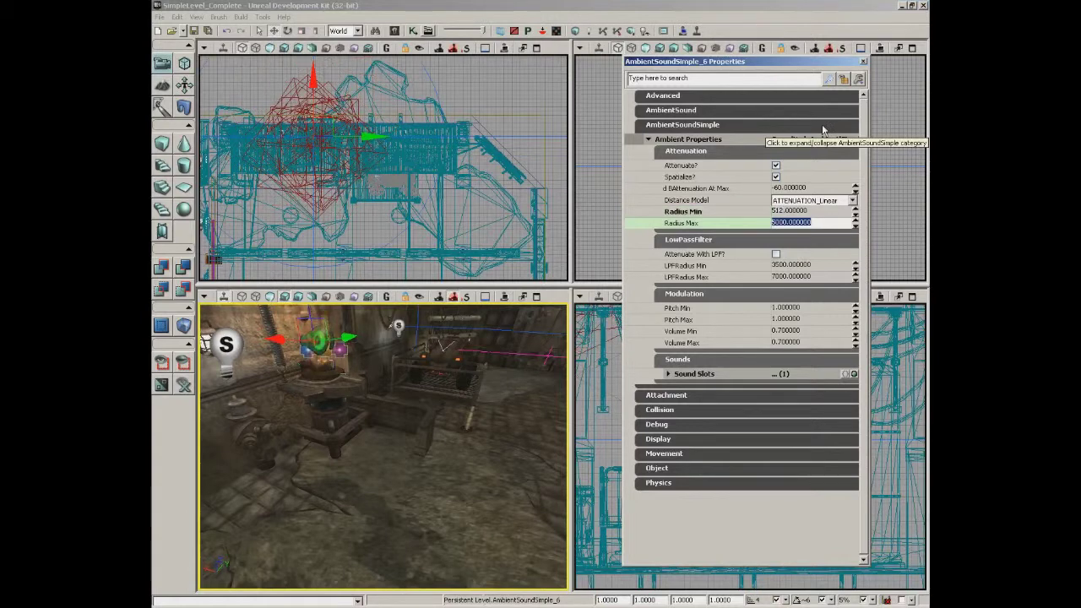
text(720)
key(Return)
Play the level from the floor, walk toward and away from the fire to test its sound, end the session and deselect the floor mesh.
drag(442, 511, 393, 517)
right_click(381, 517)
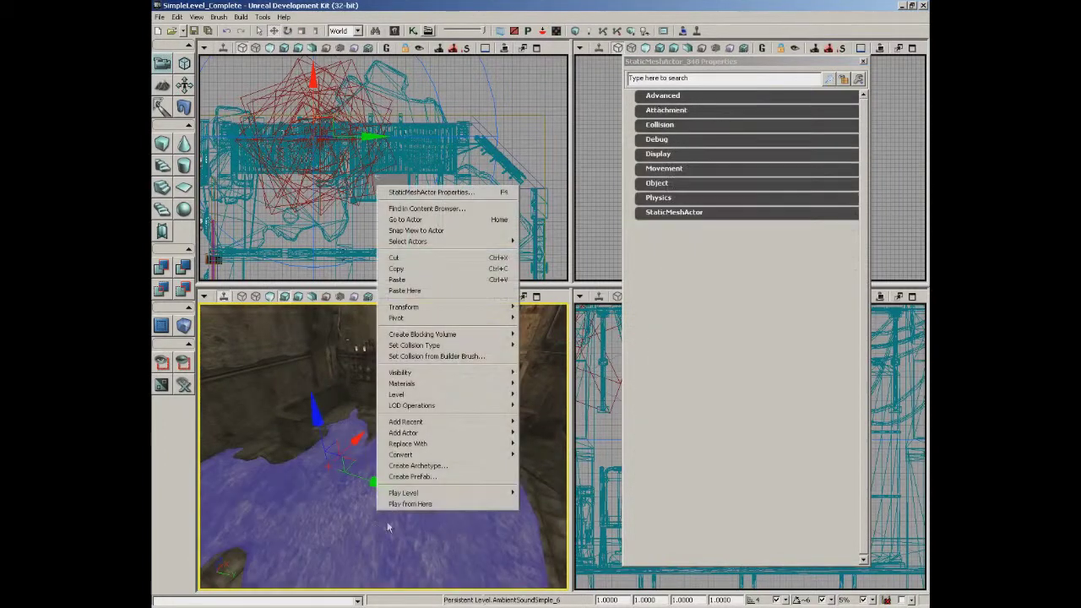
mouse_move(405, 493)
click(580, 242)
mouse_move(541, 325)
key(w)
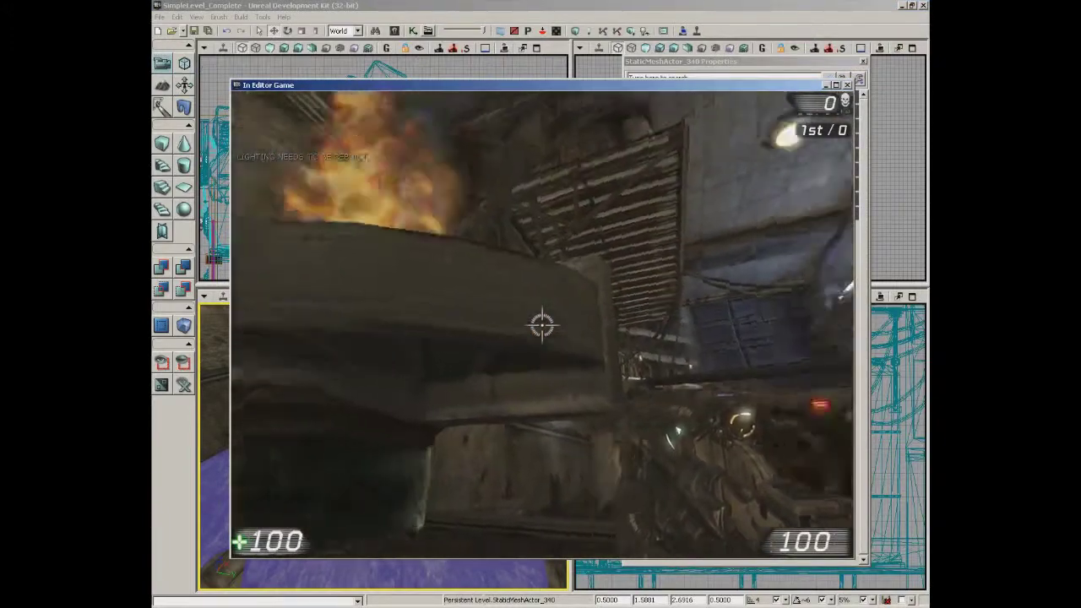
key(w)
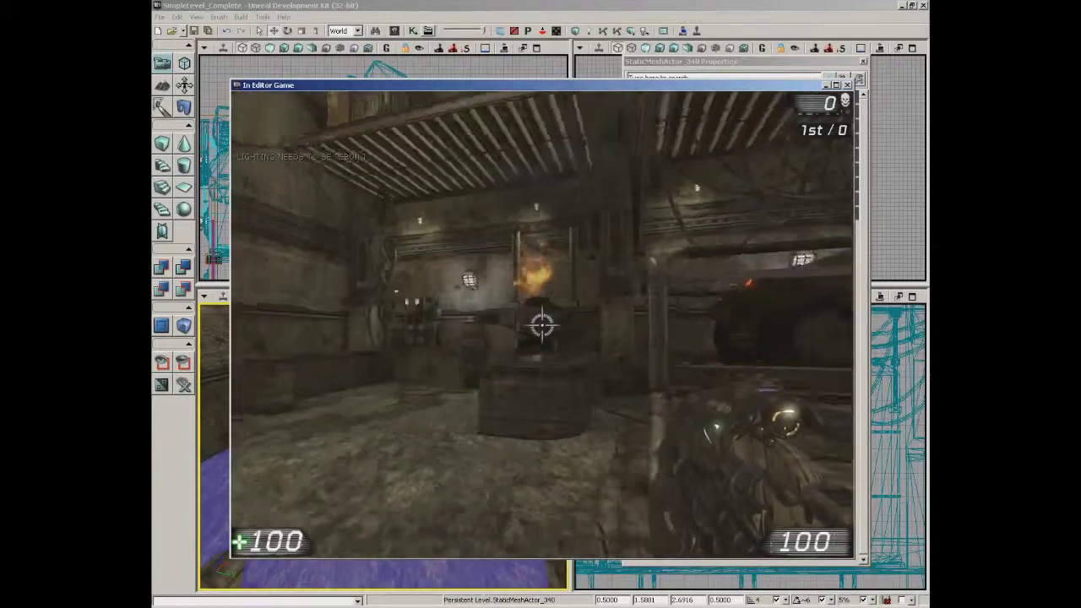
key(w)
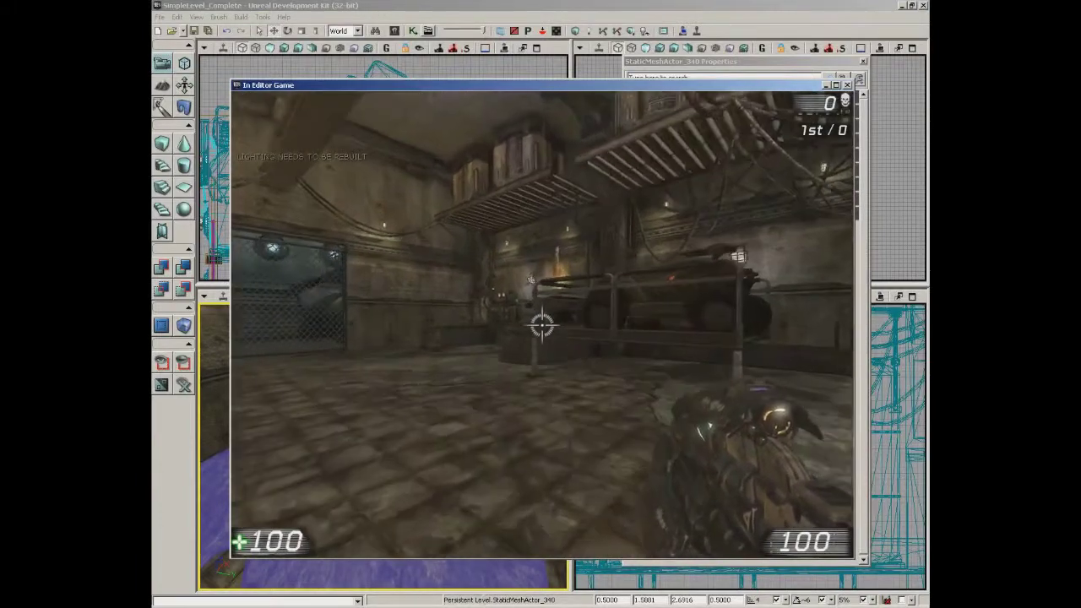
key(w)
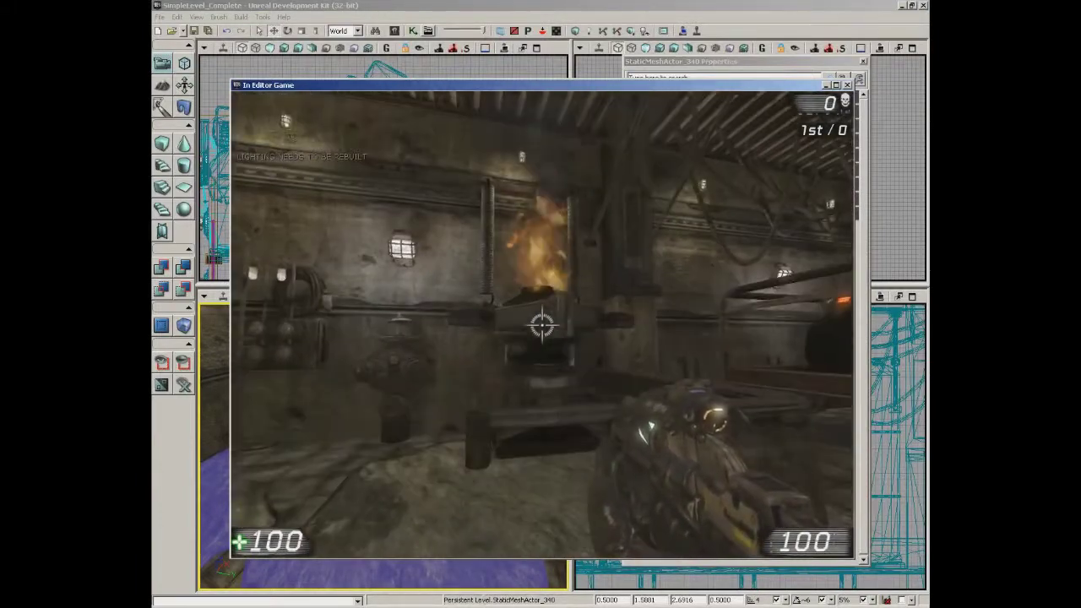
key(Escape)
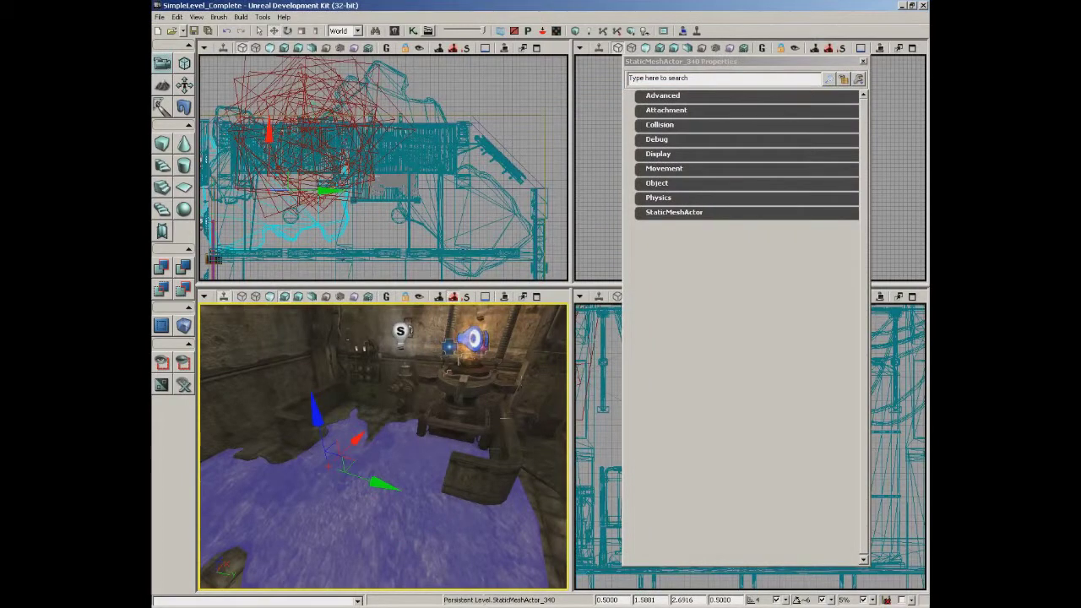
scroll(488, 451, down, 3)
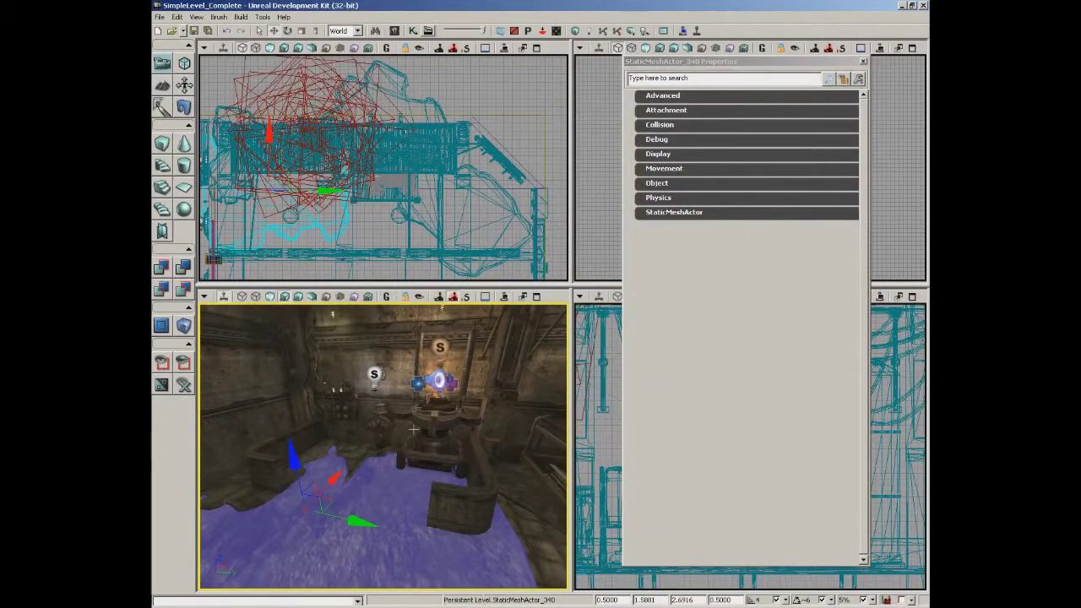
key(Delete)
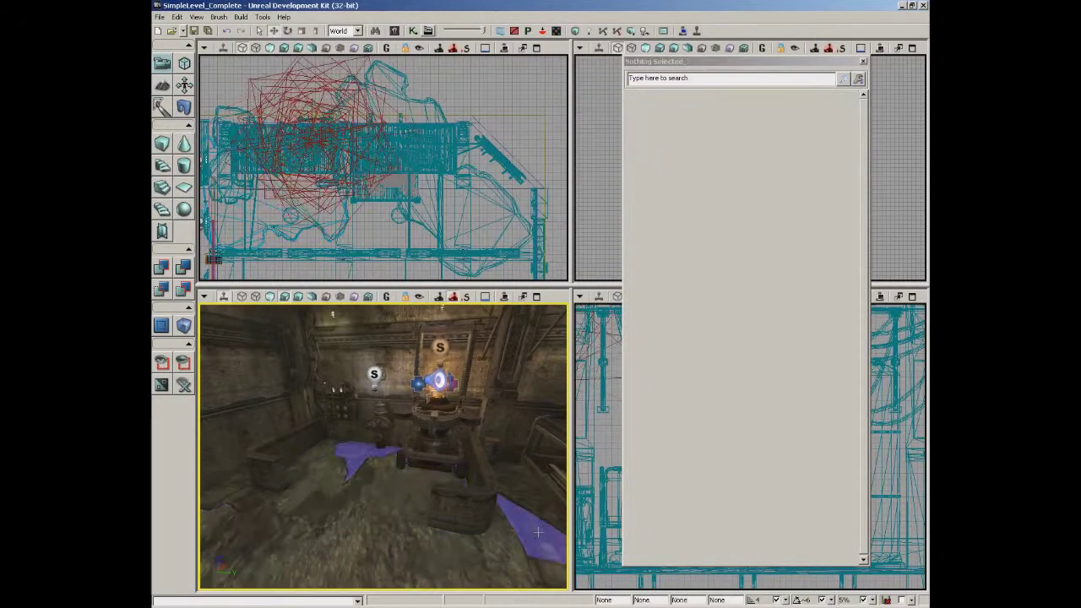